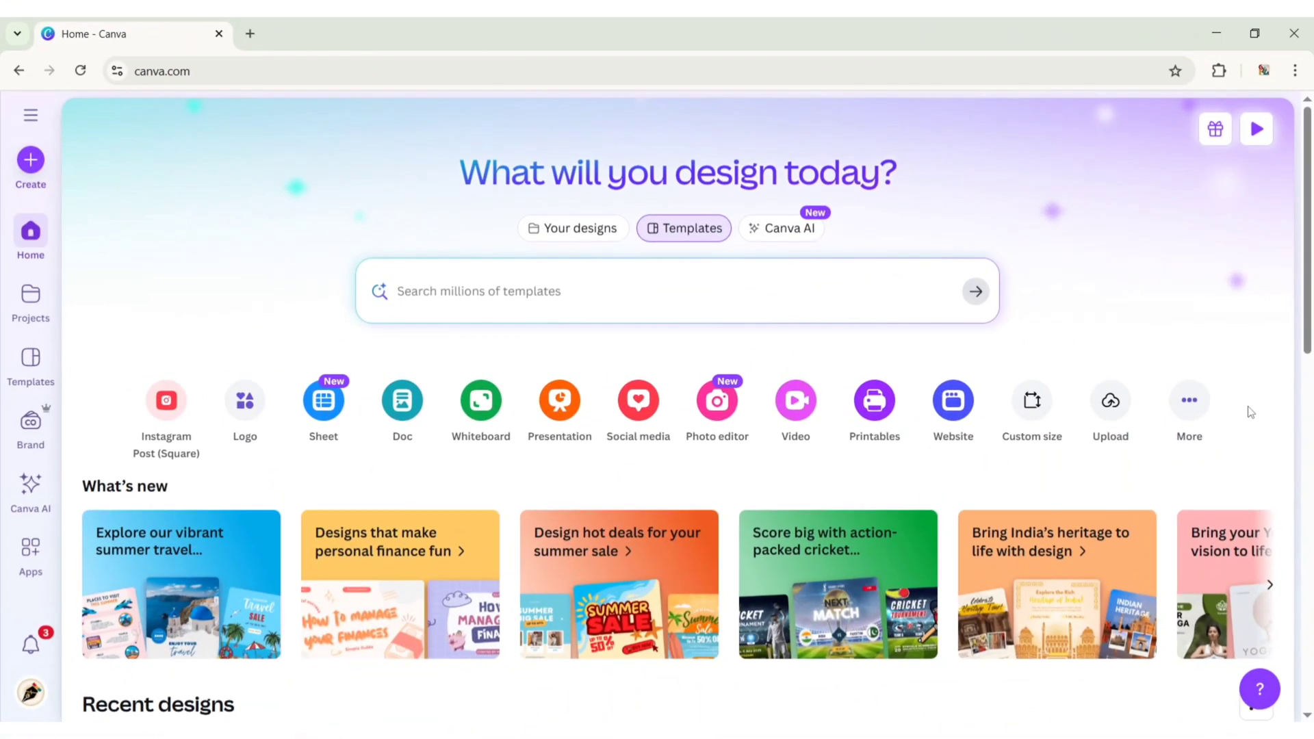
Step: Create a blank Mobile Video design and title it "Travel Agency Ads Video"
{"action": "left_click", "coordinate": [797, 403]}
{"action": "left_click", "coordinate": [424, 309]}
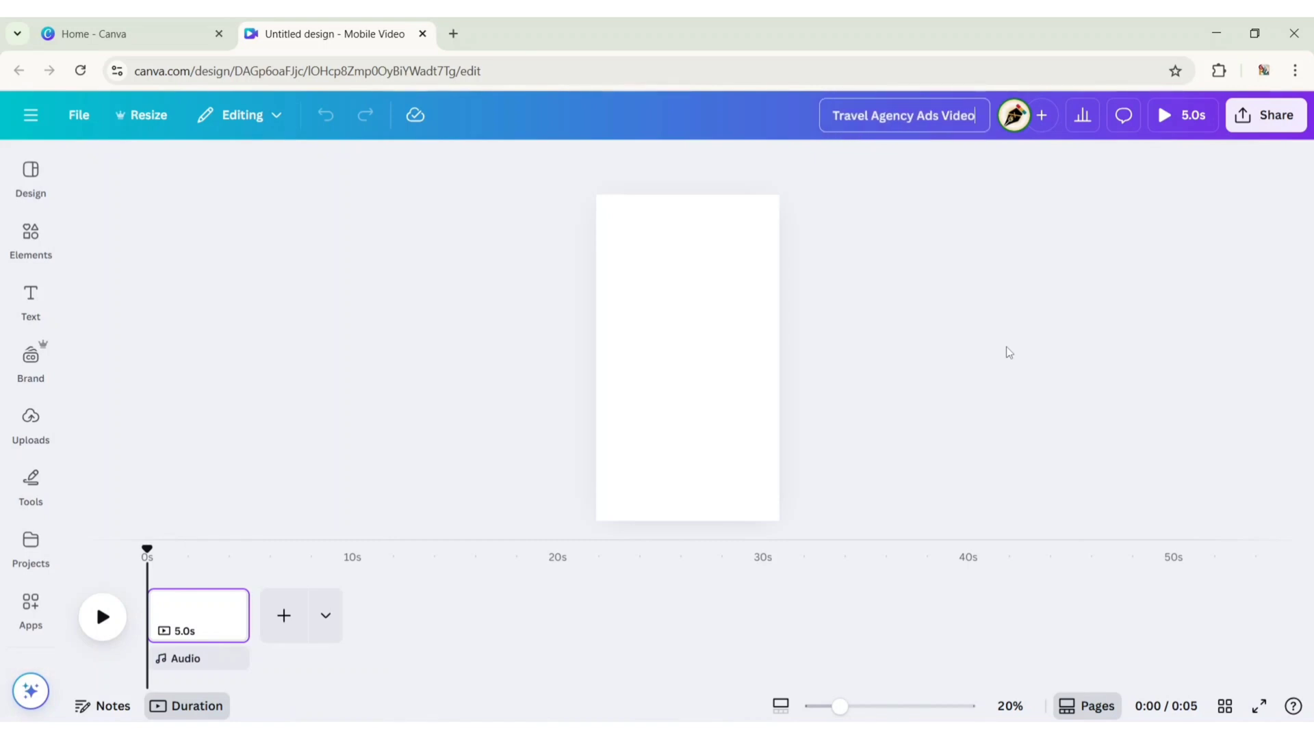
Step: Set the blank page's background to the solid red colour #FA0C0C
{"action": "left_click", "coordinate": [669, 261]}
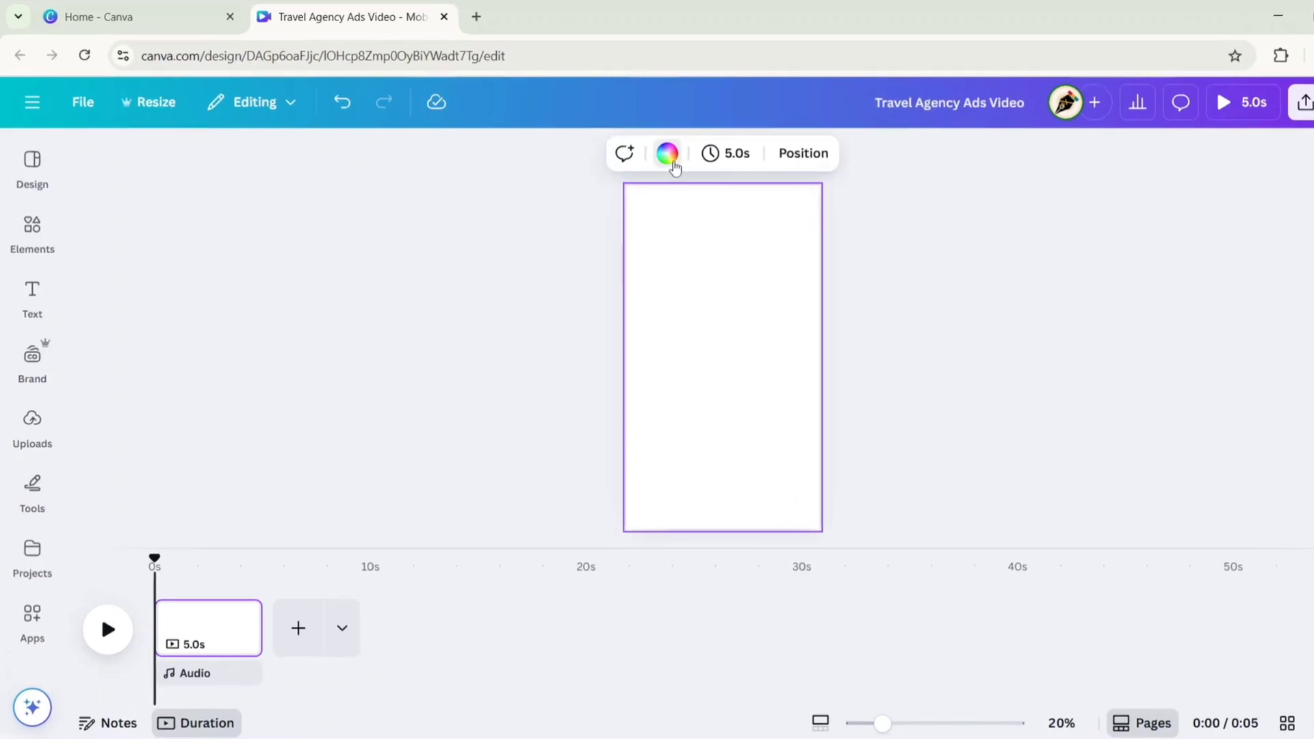
{"action": "left_click", "coordinate": [634, 161]}
{"action": "left_click", "coordinate": [110, 288]}
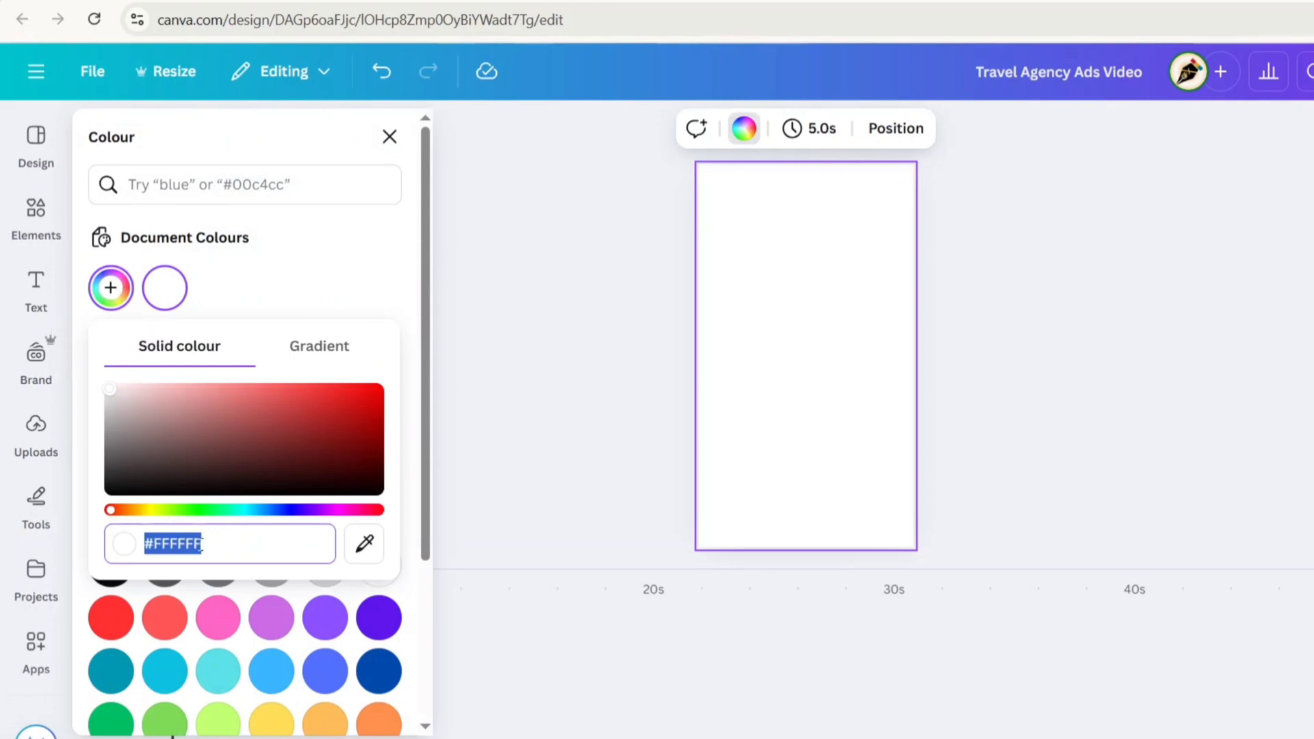
{"action": "type", "text": "#FA0C0C"}
{"action": "left_click", "coordinate": [557, 361]}
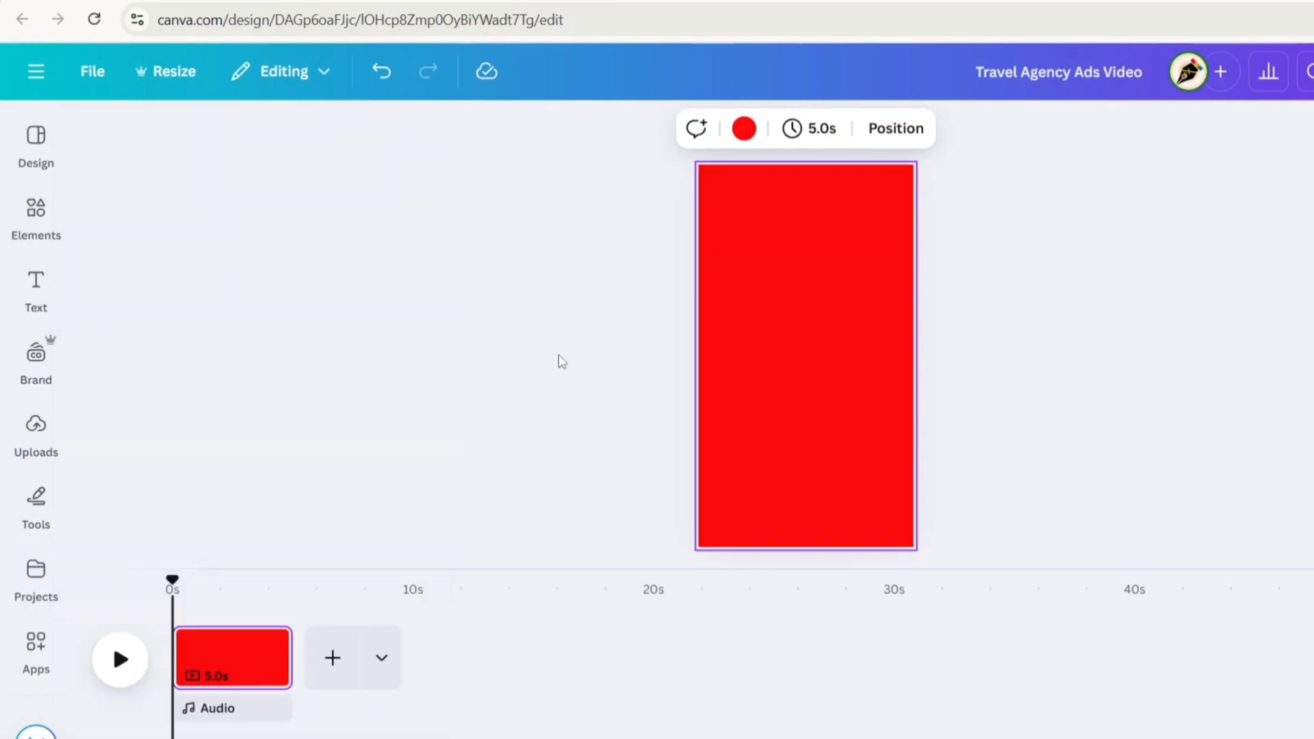
{"action": "left_click", "coordinate": [522, 362]}
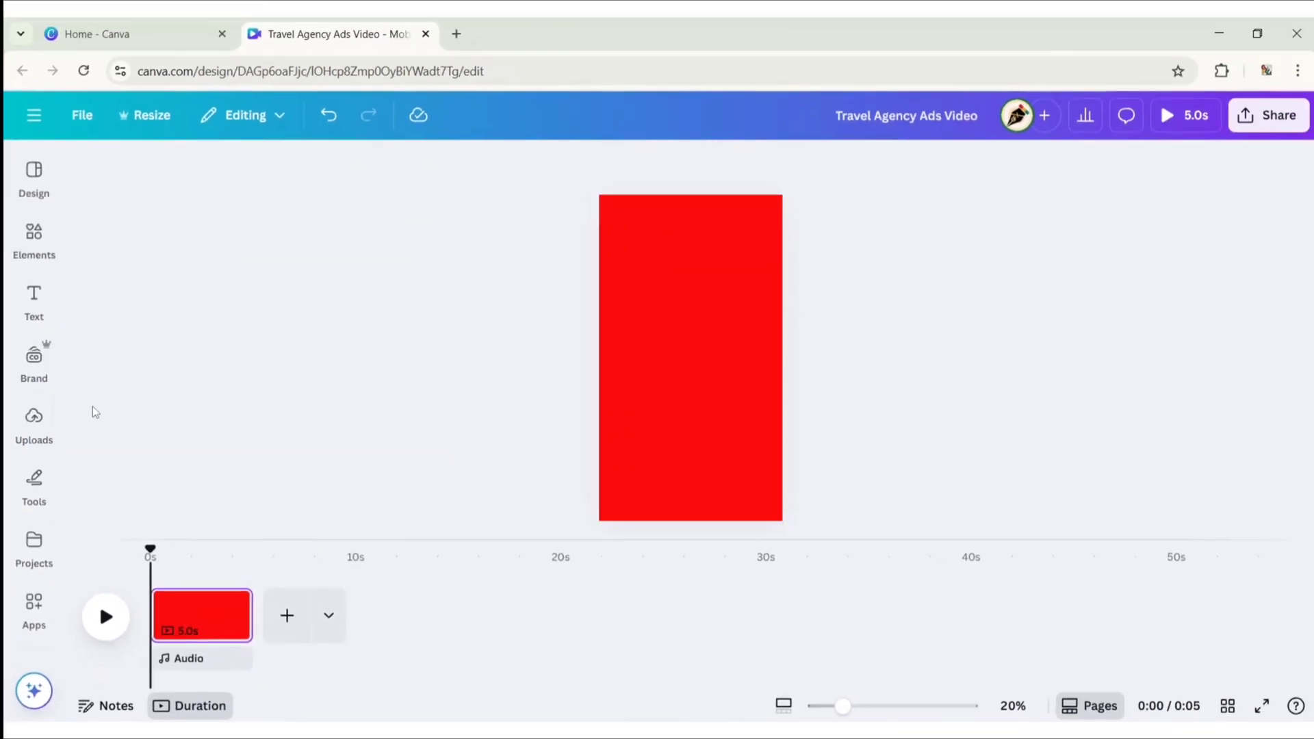
Step: Add the uploaded white Global Travel logo, shrink it slightly, and position it centred at the top of the page
{"action": "left_click", "coordinate": [34, 419]}
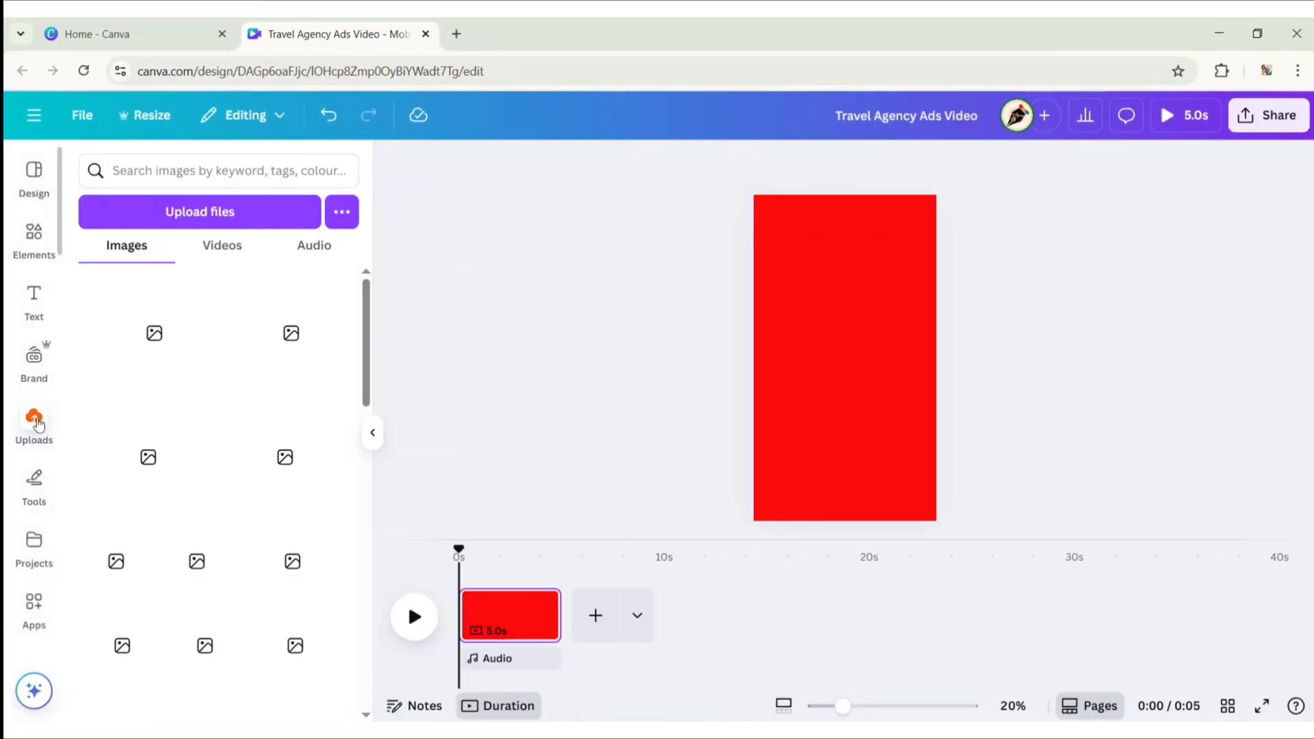
{"action": "left_click", "coordinate": [113, 326]}
{"action": "left_click", "coordinate": [373, 433]}
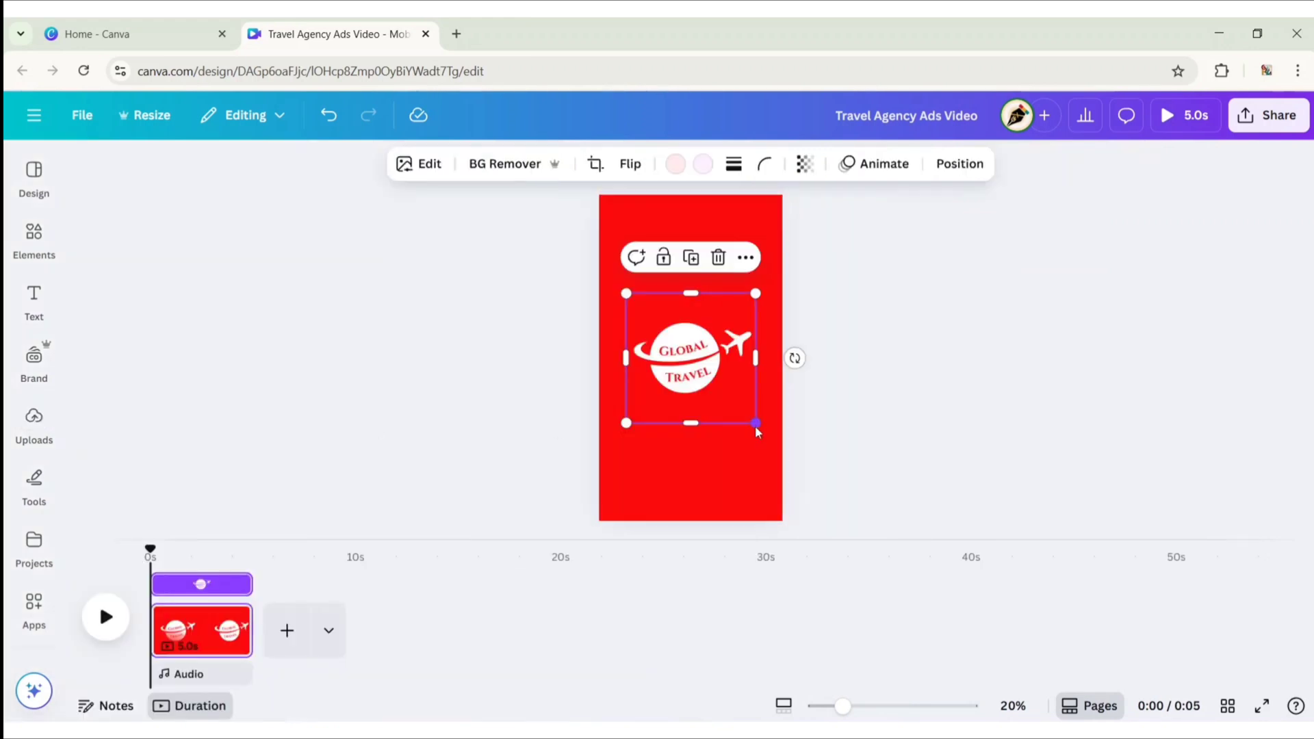
{"action": "left_click_drag", "start_coordinate": [627, 357], "coordinate": [708, 271]}
{"action": "left_click_drag", "start_coordinate": [748, 202], "coordinate": [747, 191]}
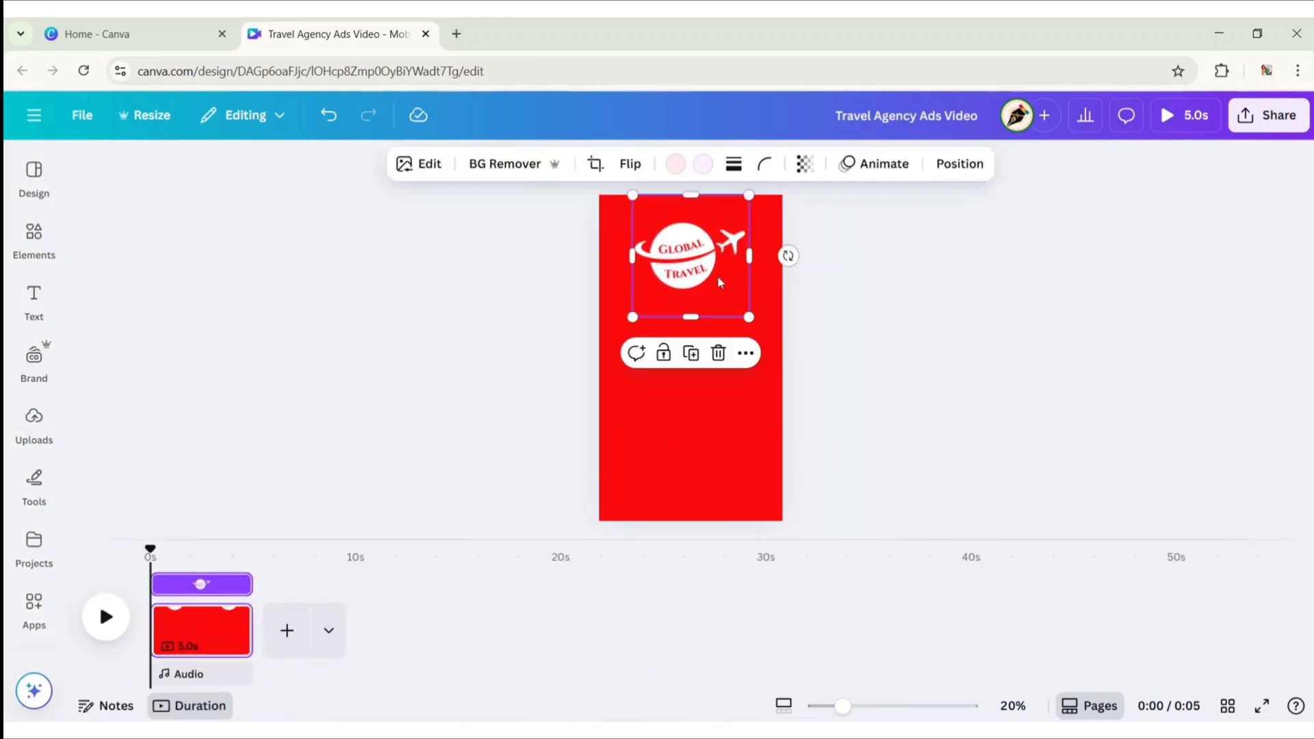
{"action": "left_click", "coordinate": [883, 383]}
Step: Add a heading text box to the page with the text "Travel"
{"action": "left_click", "coordinate": [33, 296]}
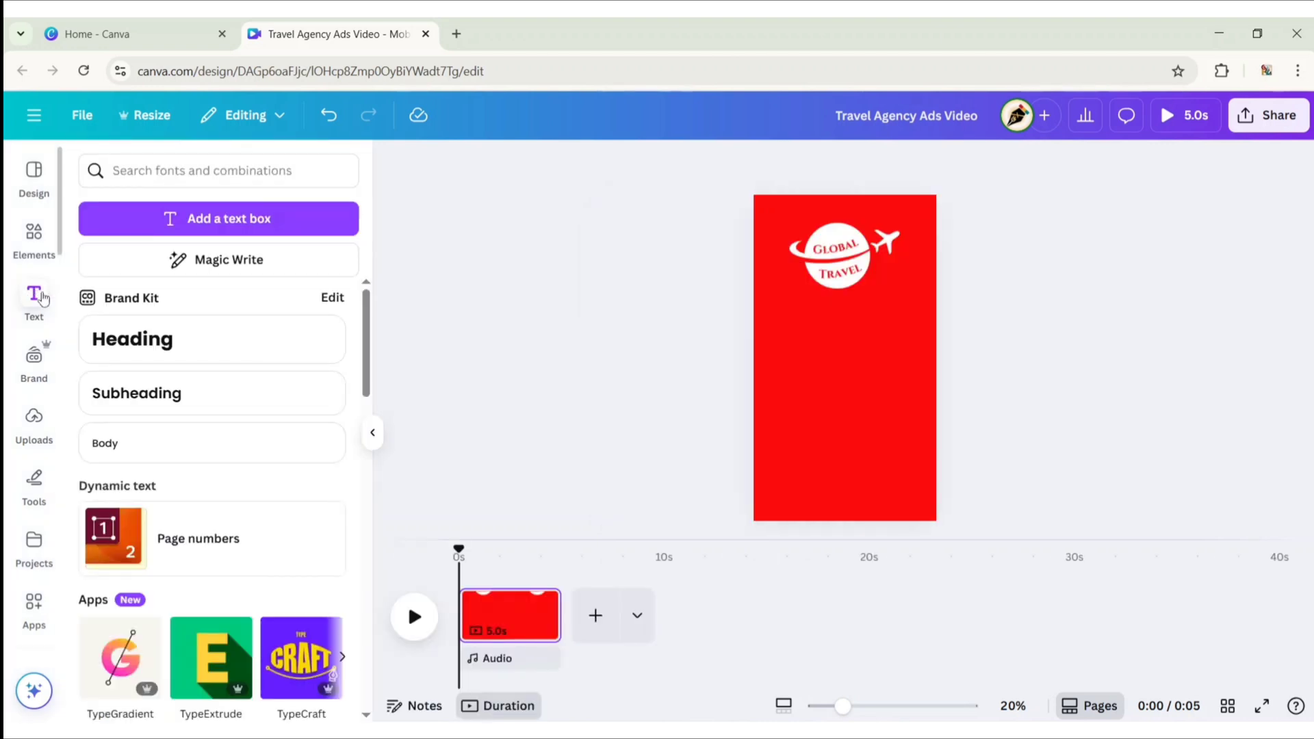
{"action": "left_click", "coordinate": [130, 336]}
{"action": "left_click", "coordinate": [374, 432]}
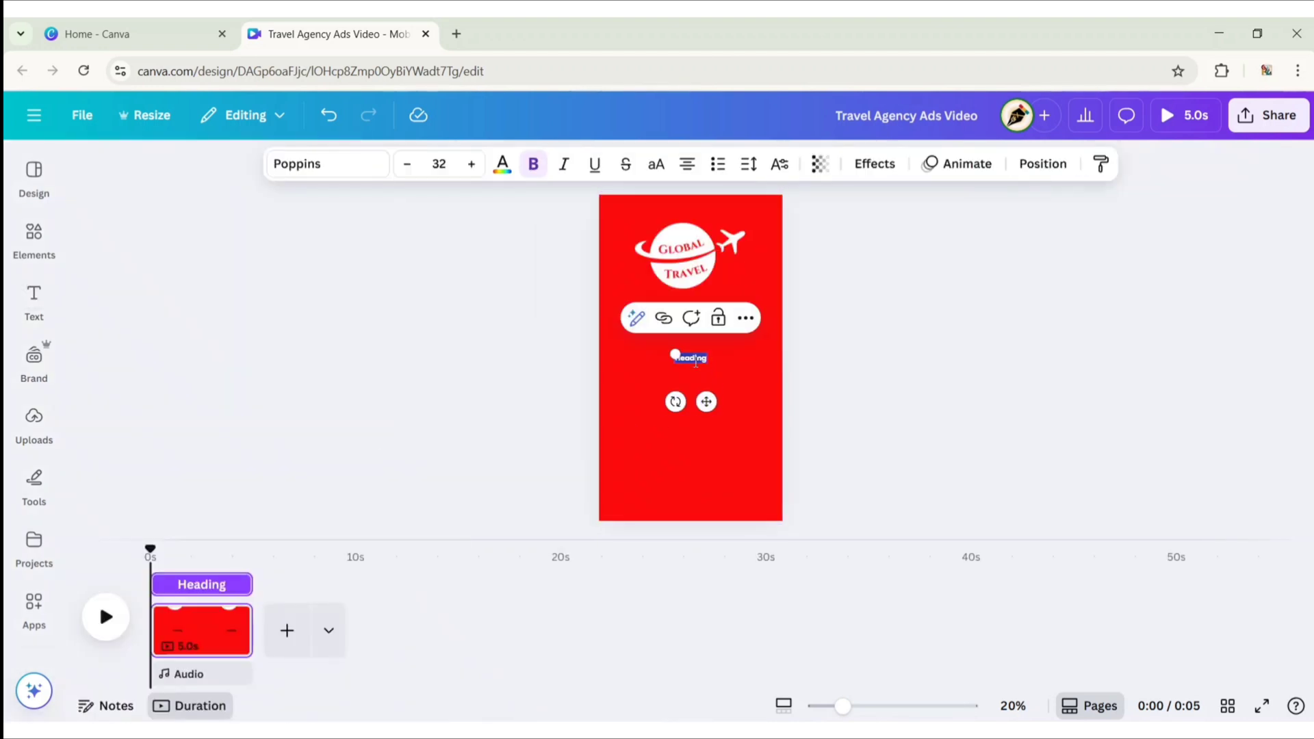
{"action": "type", "text": "Travel"}
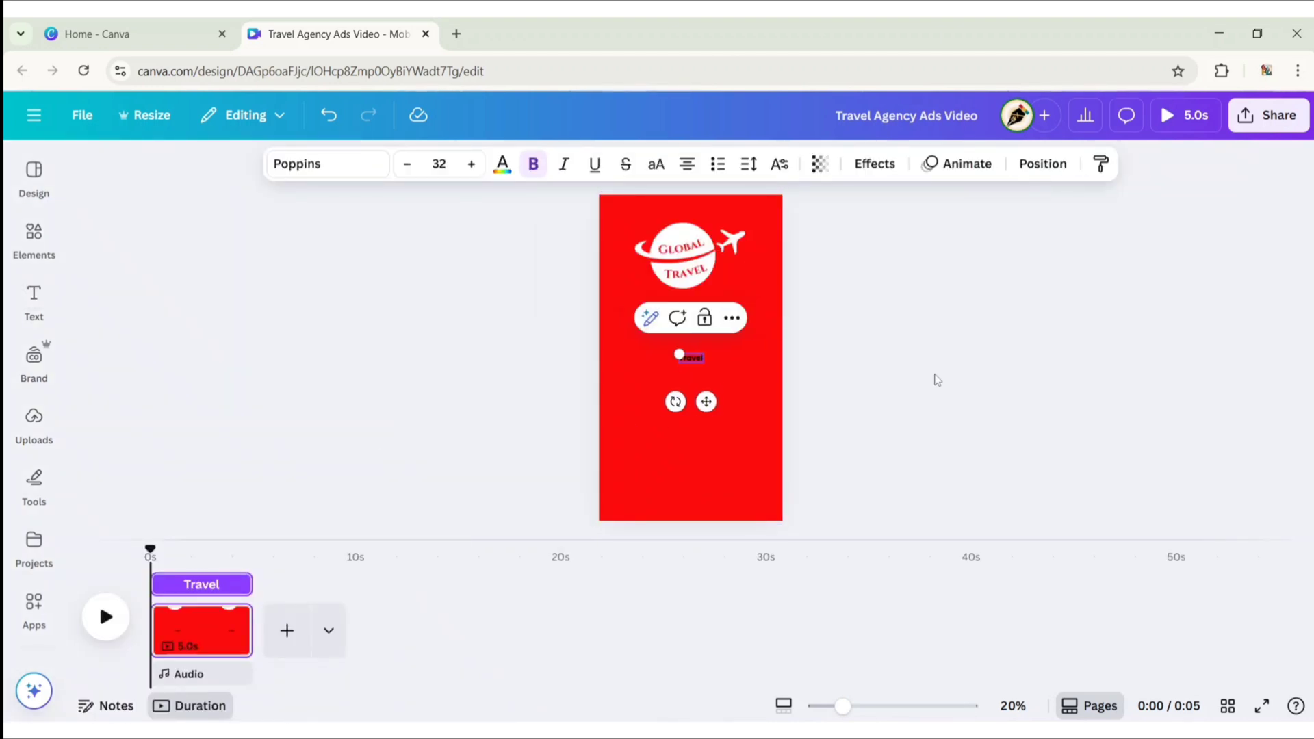
Step: Format the Travel heading in Garet Light at size 100 in uppercase
{"action": "left_click", "coordinate": [273, 163]}
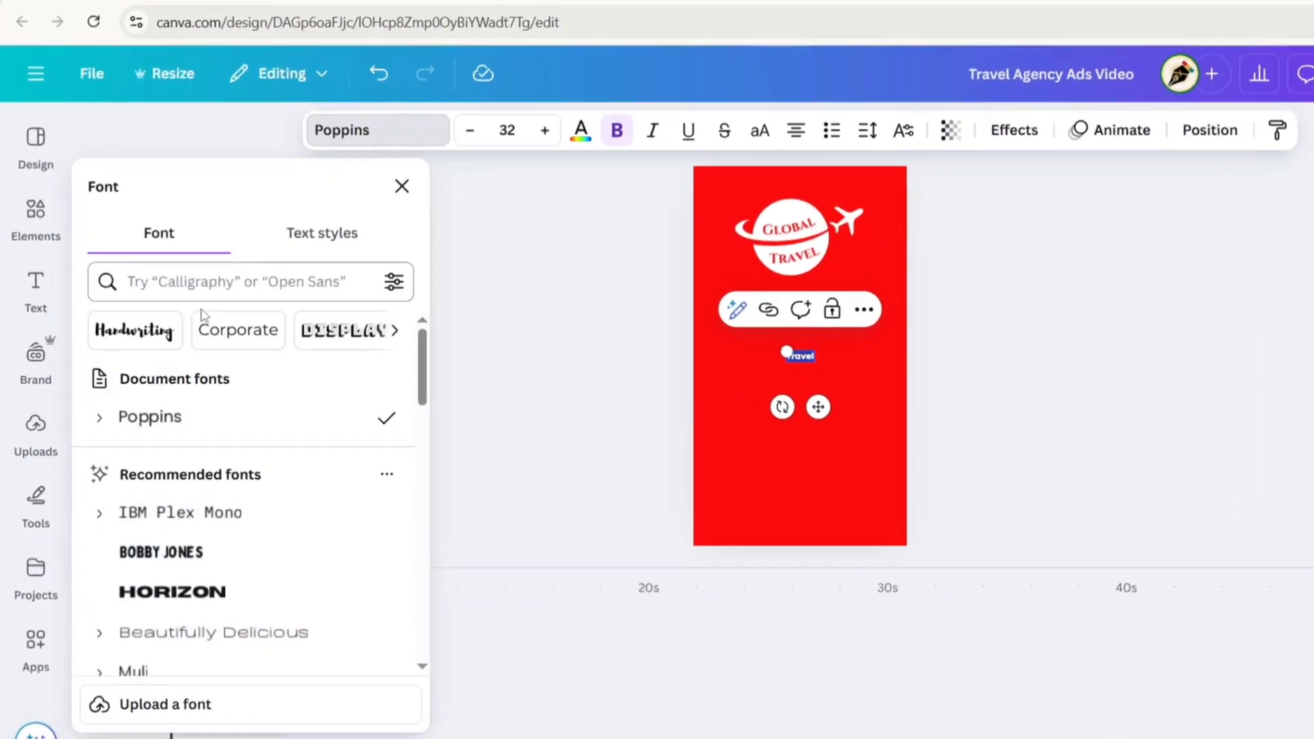
{"action": "type", "text": "garet"}
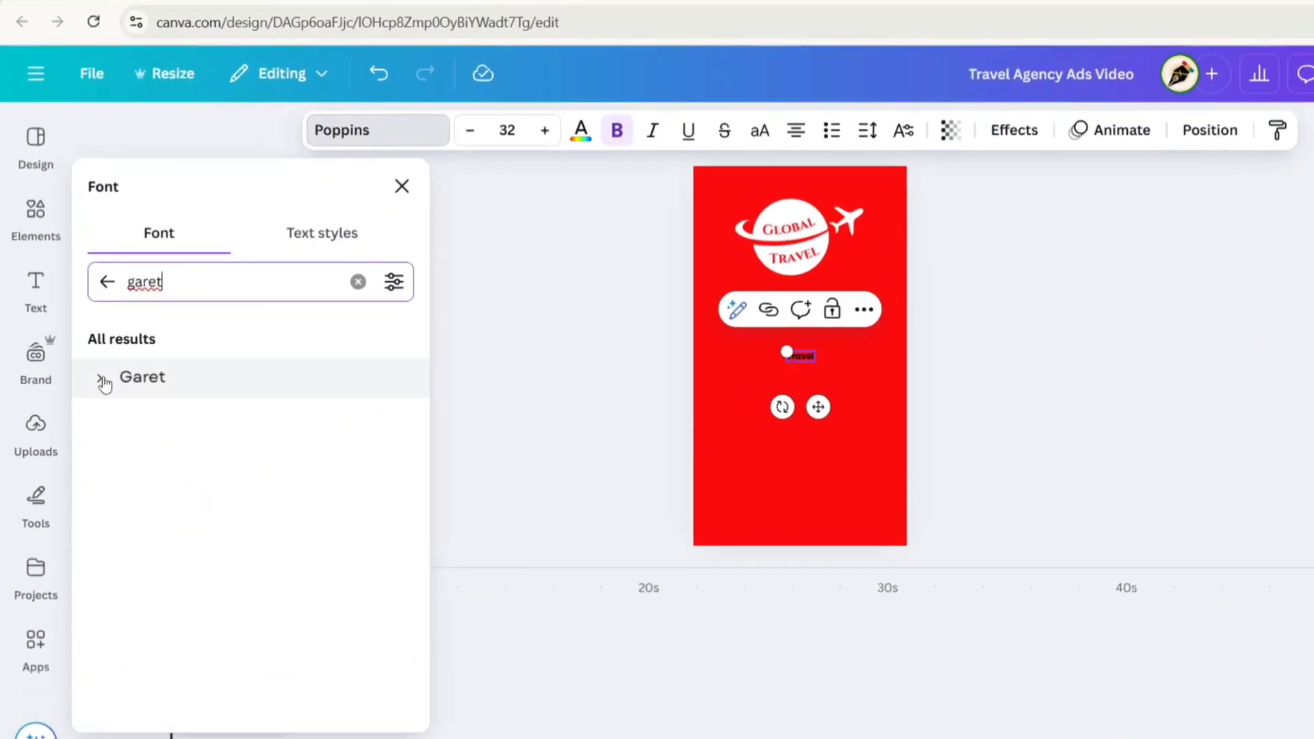
{"action": "left_click", "coordinate": [108, 376]}
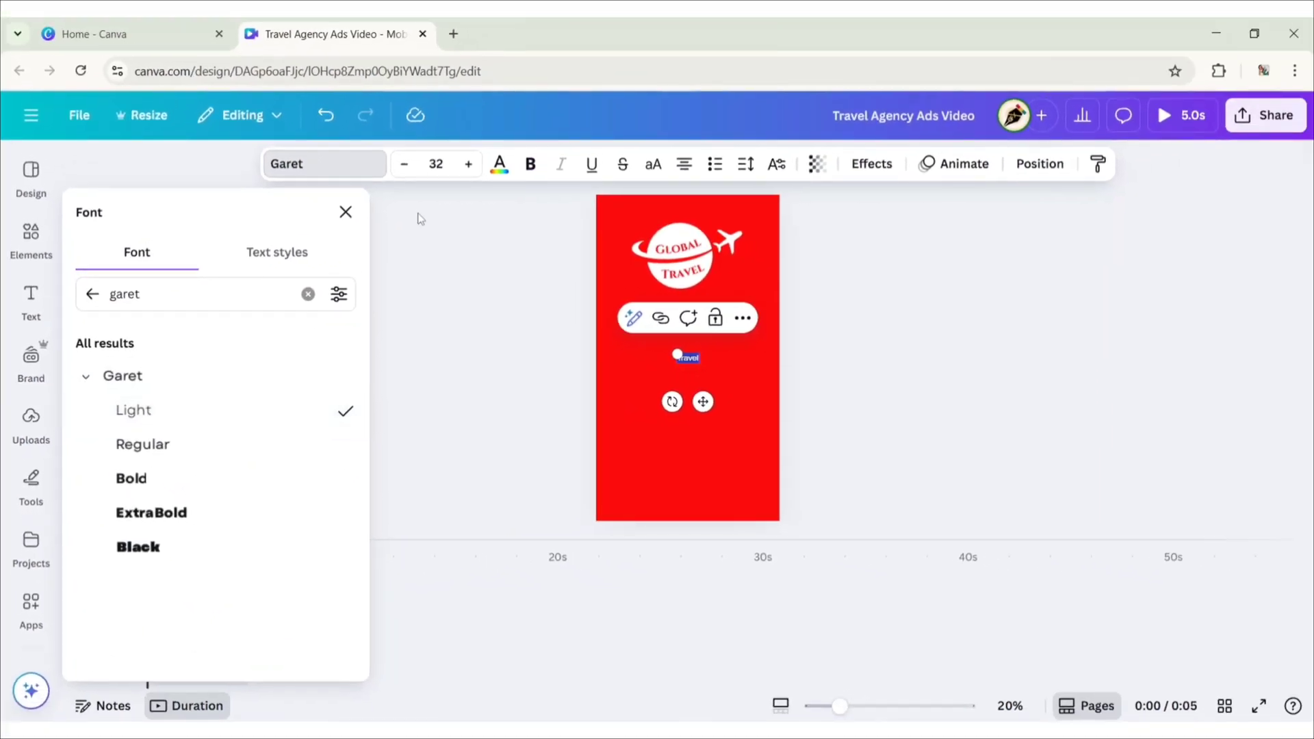
{"action": "left_click", "coordinate": [514, 137]}
{"action": "key", "text": "Return"}
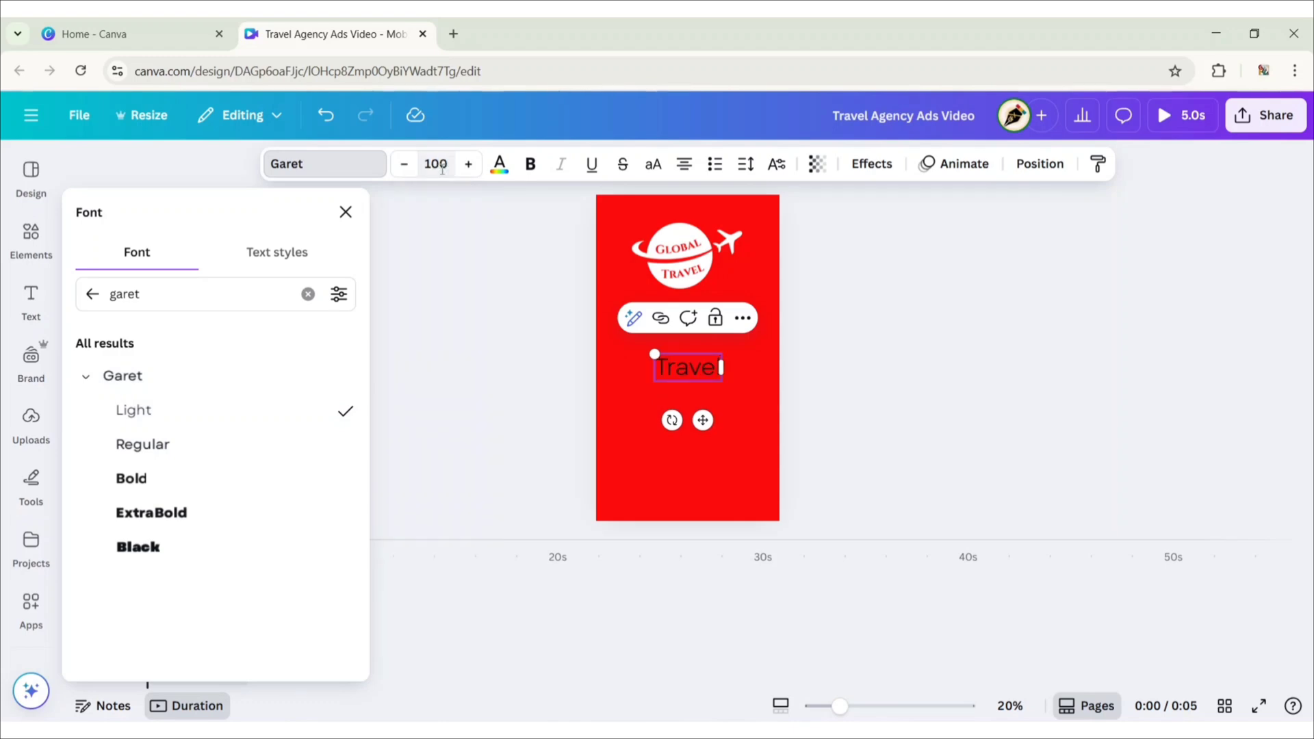
{"action": "left_click", "coordinate": [652, 163]}
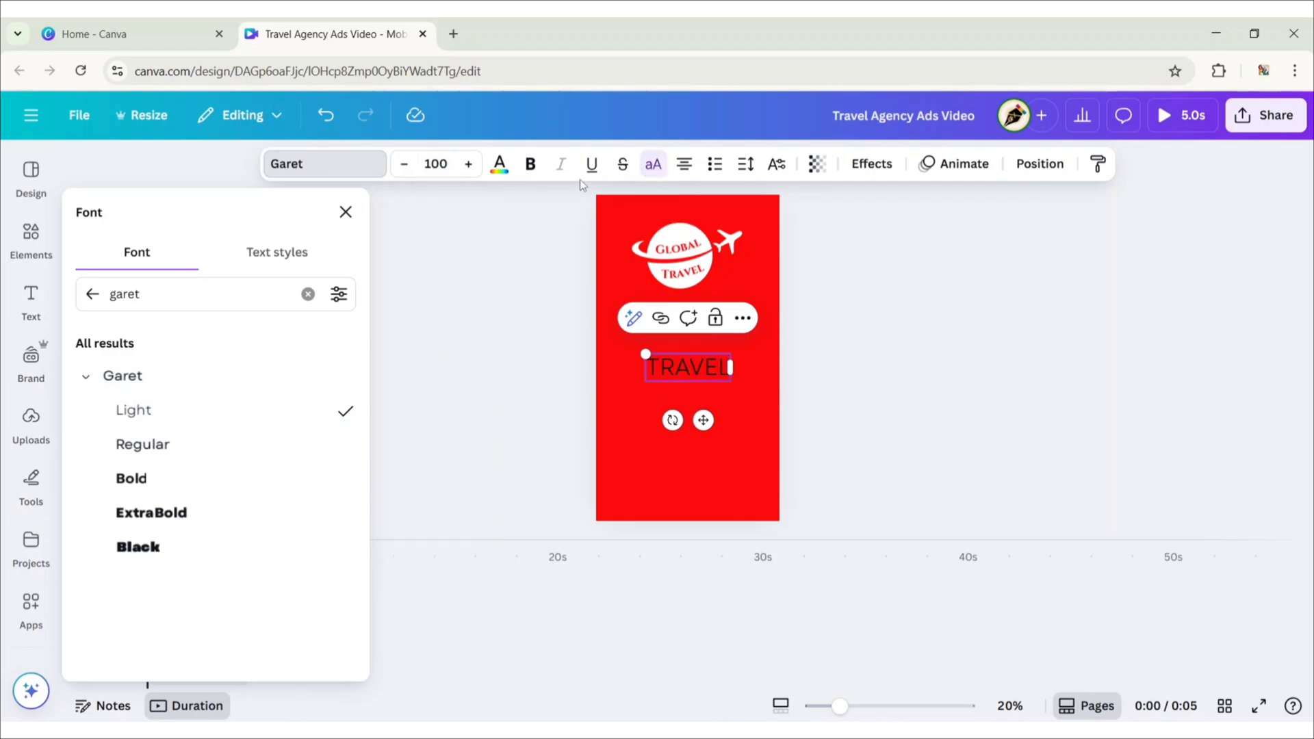
Step: Change the TRAVEL heading's text colour to white
{"action": "left_click", "coordinate": [500, 164]}
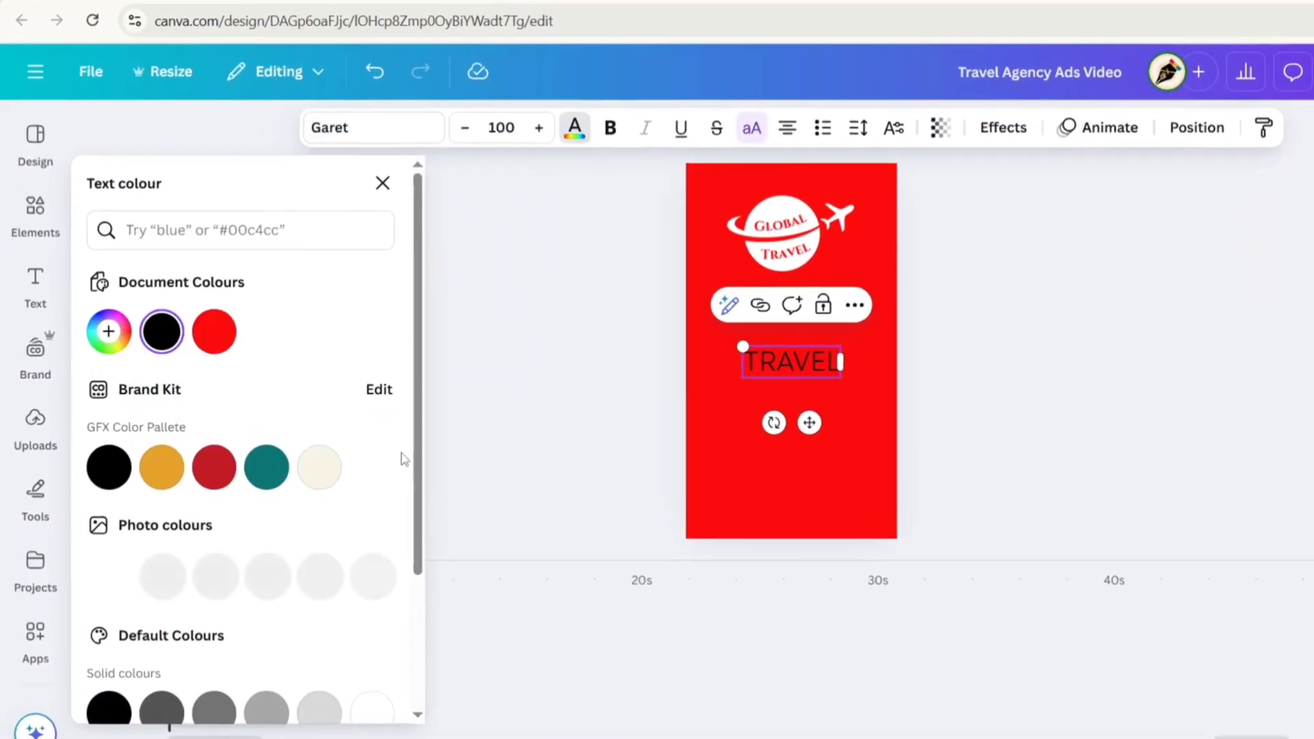
{"action": "left_click_drag", "start_coordinate": [417, 455], "coordinate": [417, 562]}
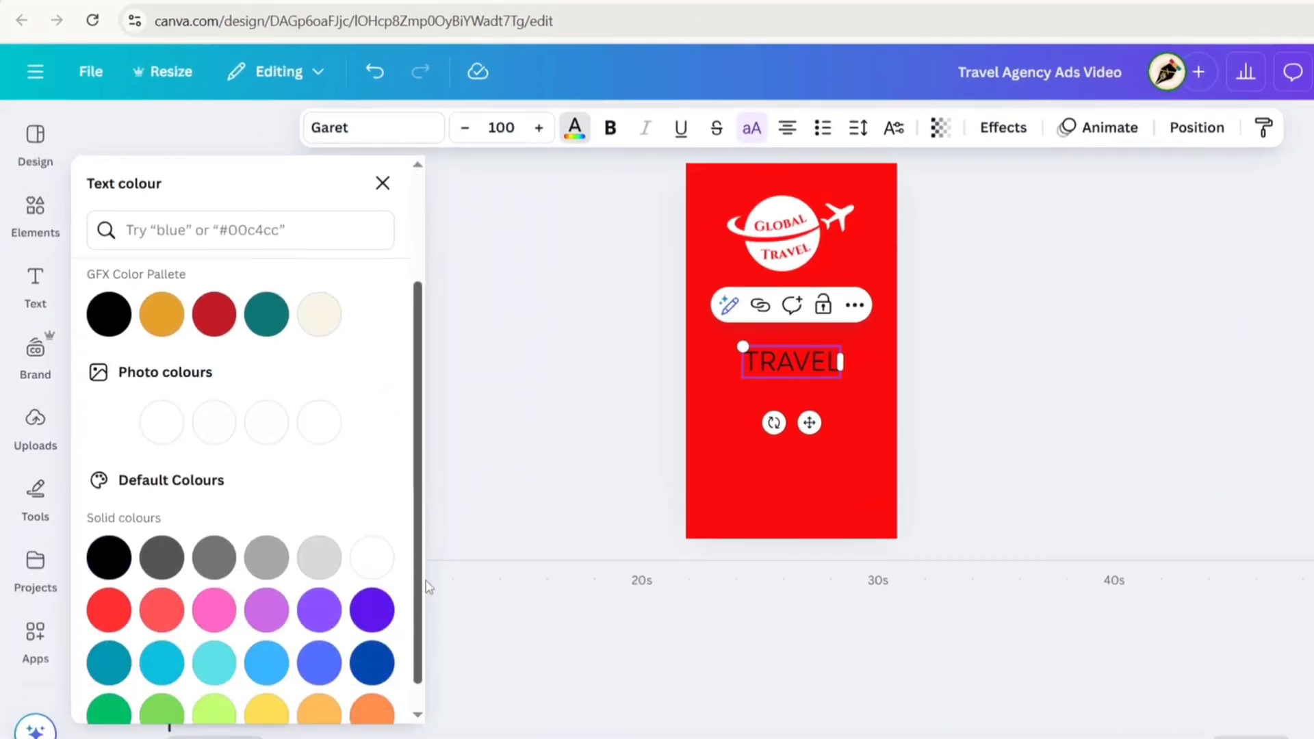
{"action": "left_click", "coordinate": [371, 558]}
{"action": "left_click", "coordinate": [382, 184]}
{"action": "left_click", "coordinate": [763, 415]}
Step: Move the TRAVEL heading up beneath the logo and place a duplicate of it below
{"action": "left_click", "coordinate": [792, 362]}
{"action": "left_click_drag", "start_coordinate": [809, 422], "coordinate": [809, 385]}
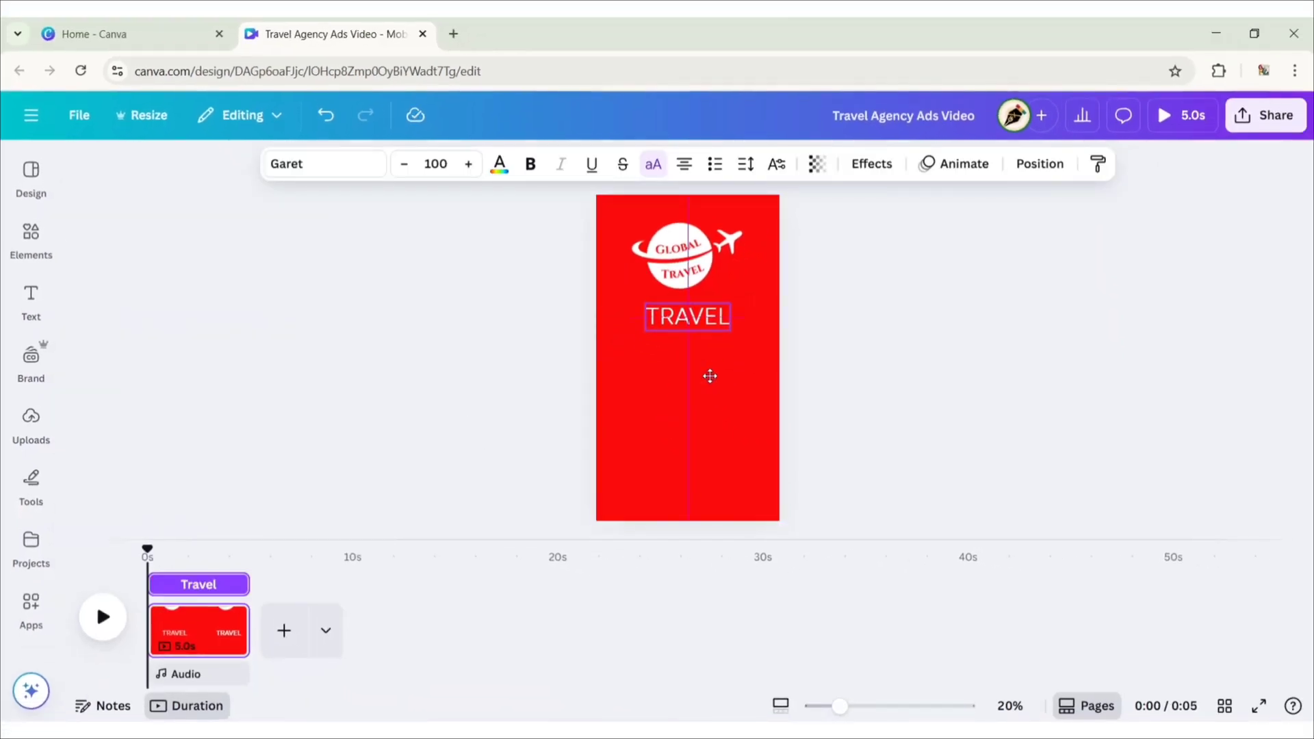
{"action": "left_click_drag", "start_coordinate": [708, 374], "coordinate": [707, 428], "text": "alt"}
Step: Replace the text of the lower TRAVEL copy with "Mode On"
{"action": "double_click", "coordinate": [698, 372]}
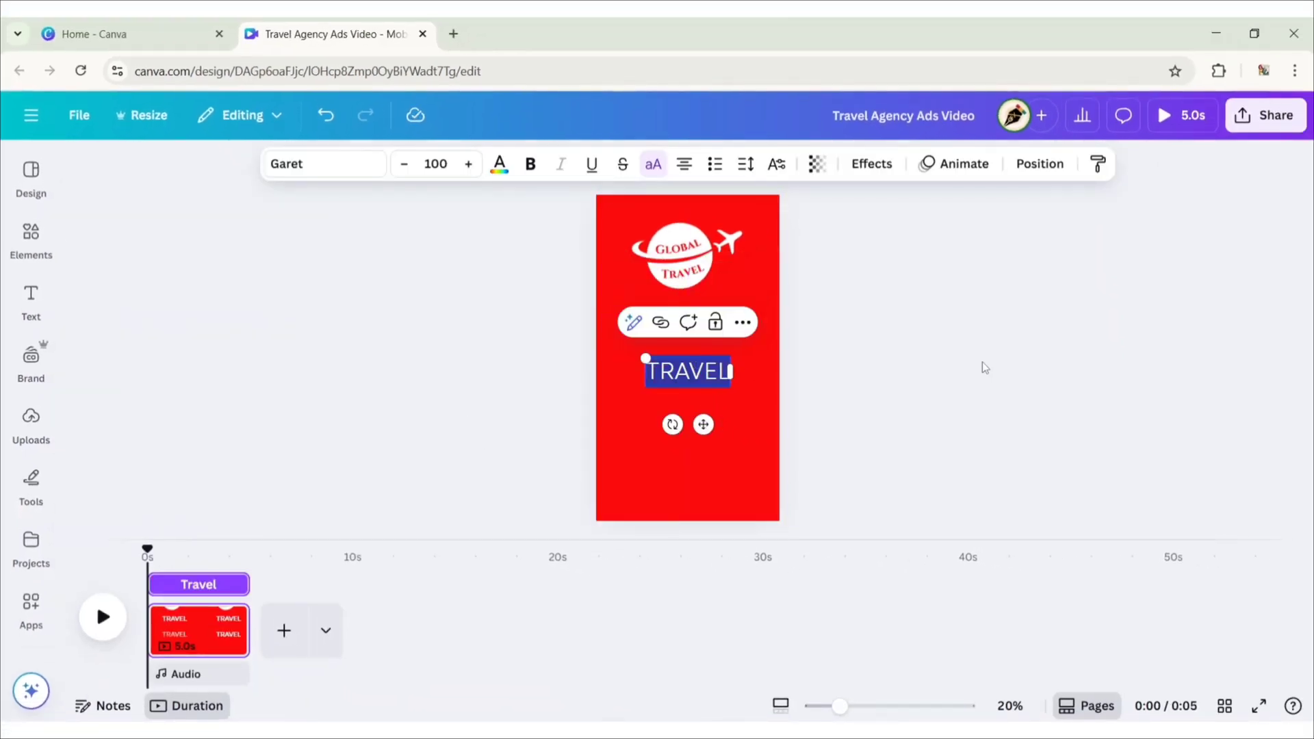
{"action": "type", "text": "M"}
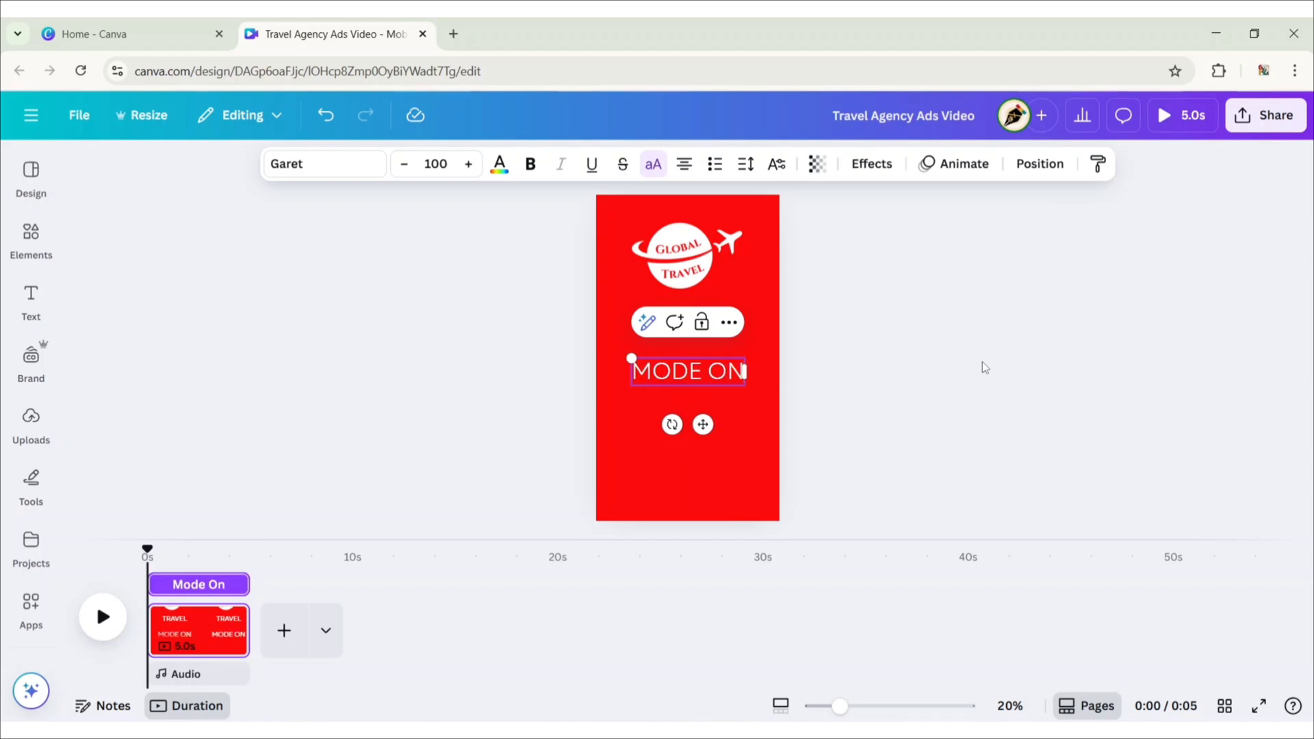
{"action": "type", "text": "ODE ON"}
Step: Set the MODE ON text to size 150 in the ExtraBold weight of Garet
{"action": "key", "text": "ctrl+a"}
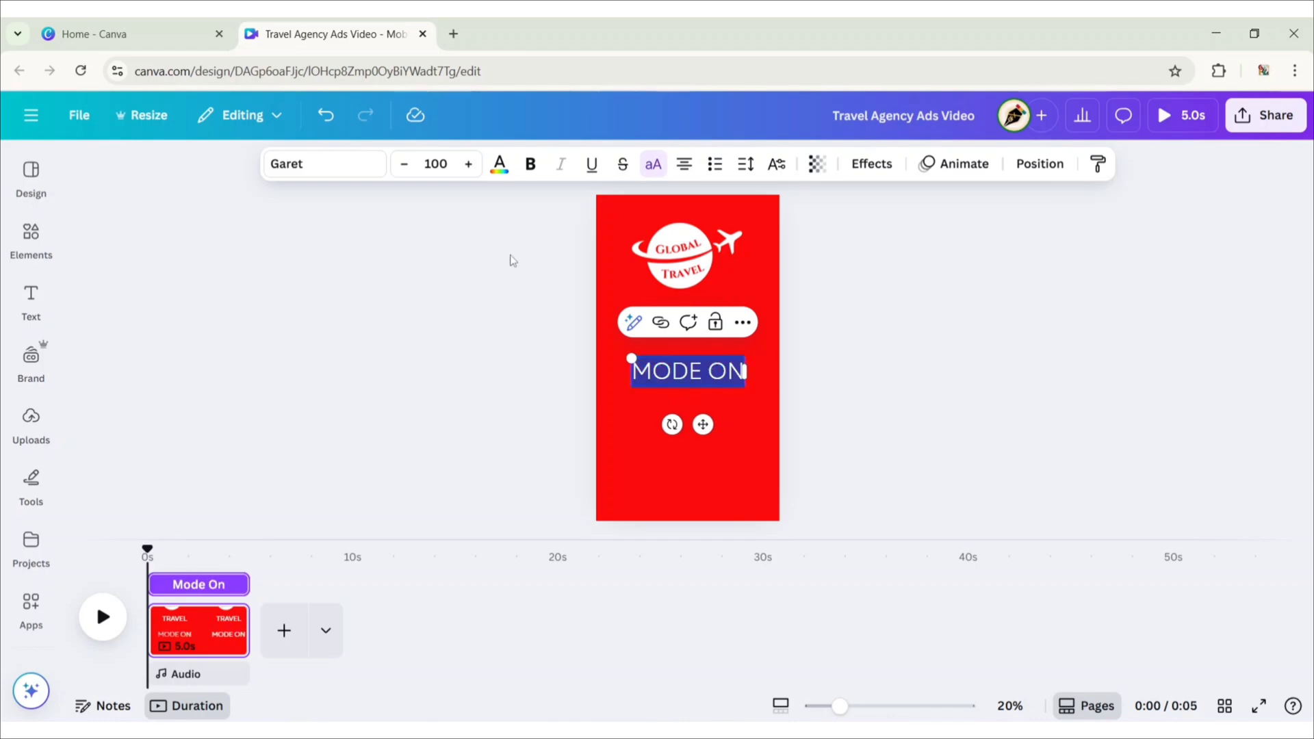
{"action": "left_click", "coordinate": [435, 163]}
{"action": "type", "text": "150"}
{"action": "key", "text": "Return"}
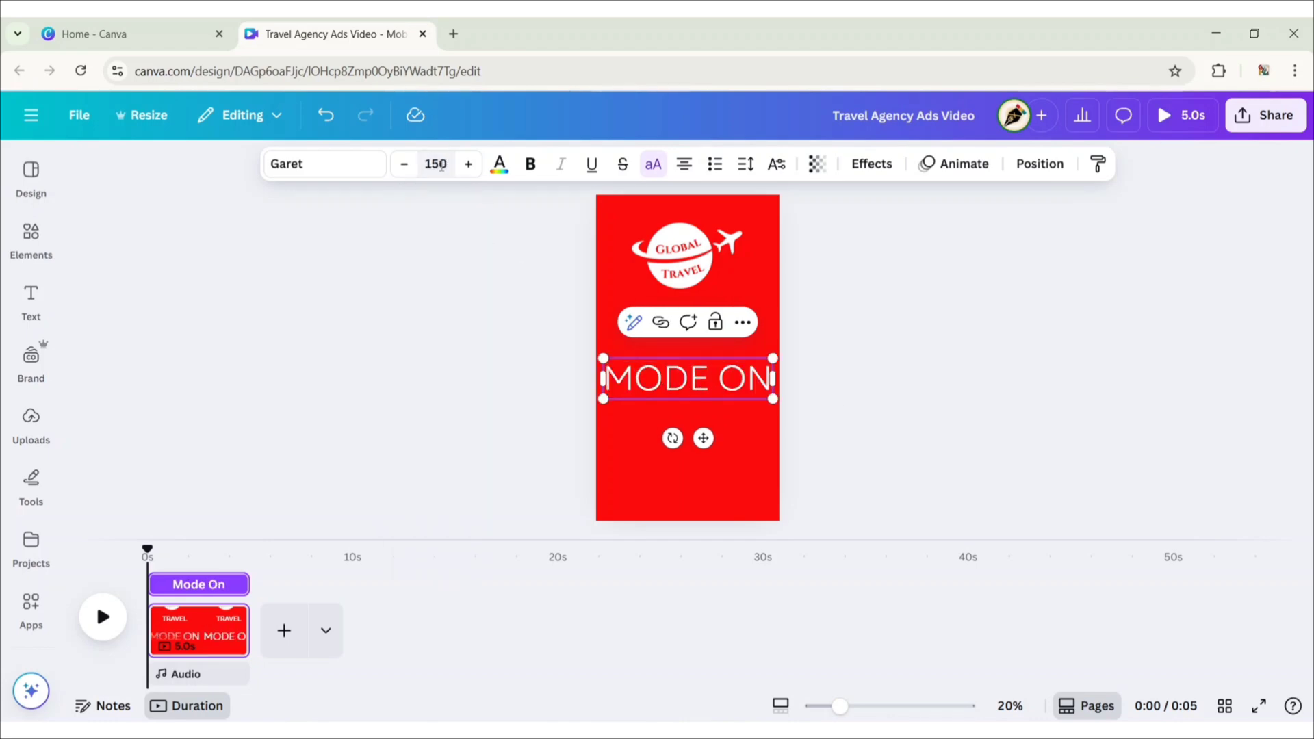
{"action": "left_click", "coordinate": [318, 164]}
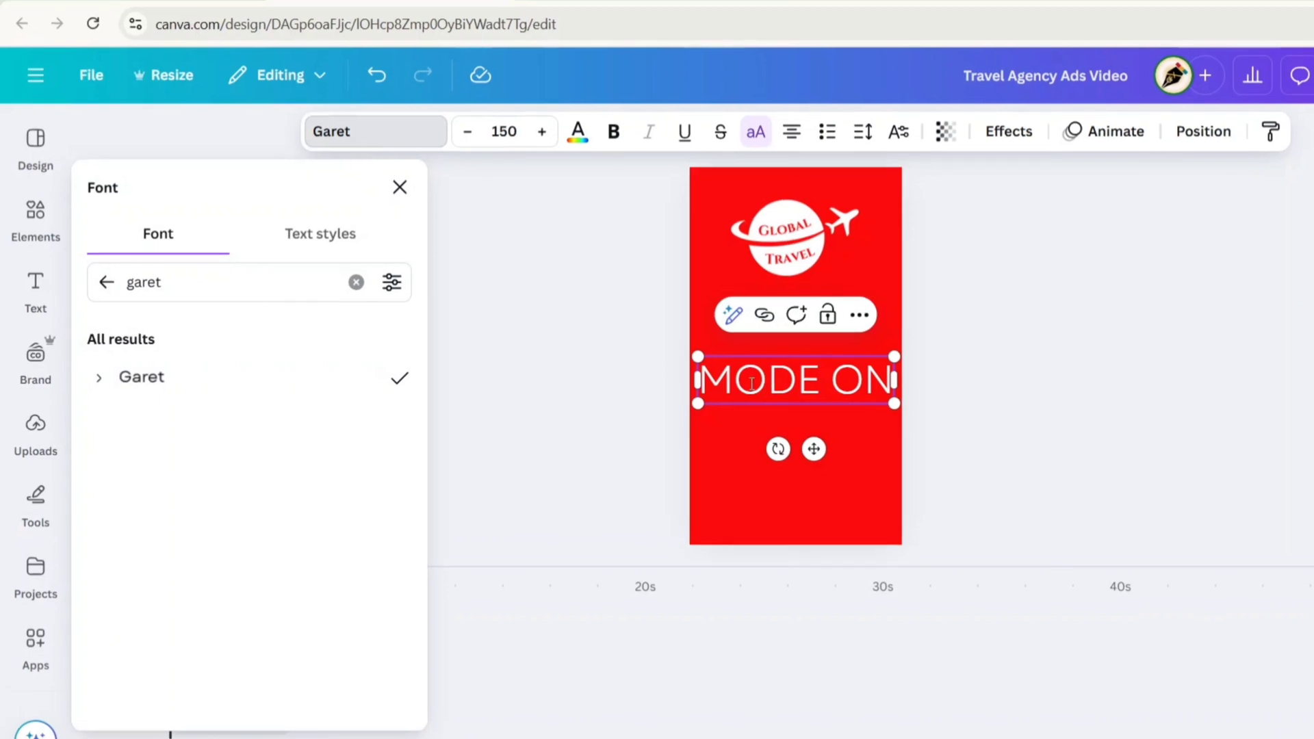
{"action": "left_click", "coordinate": [99, 377]}
{"action": "left_click", "coordinate": [233, 529]}
{"action": "left_click", "coordinate": [400, 187]}
{"action": "left_click", "coordinate": [787, 386]}
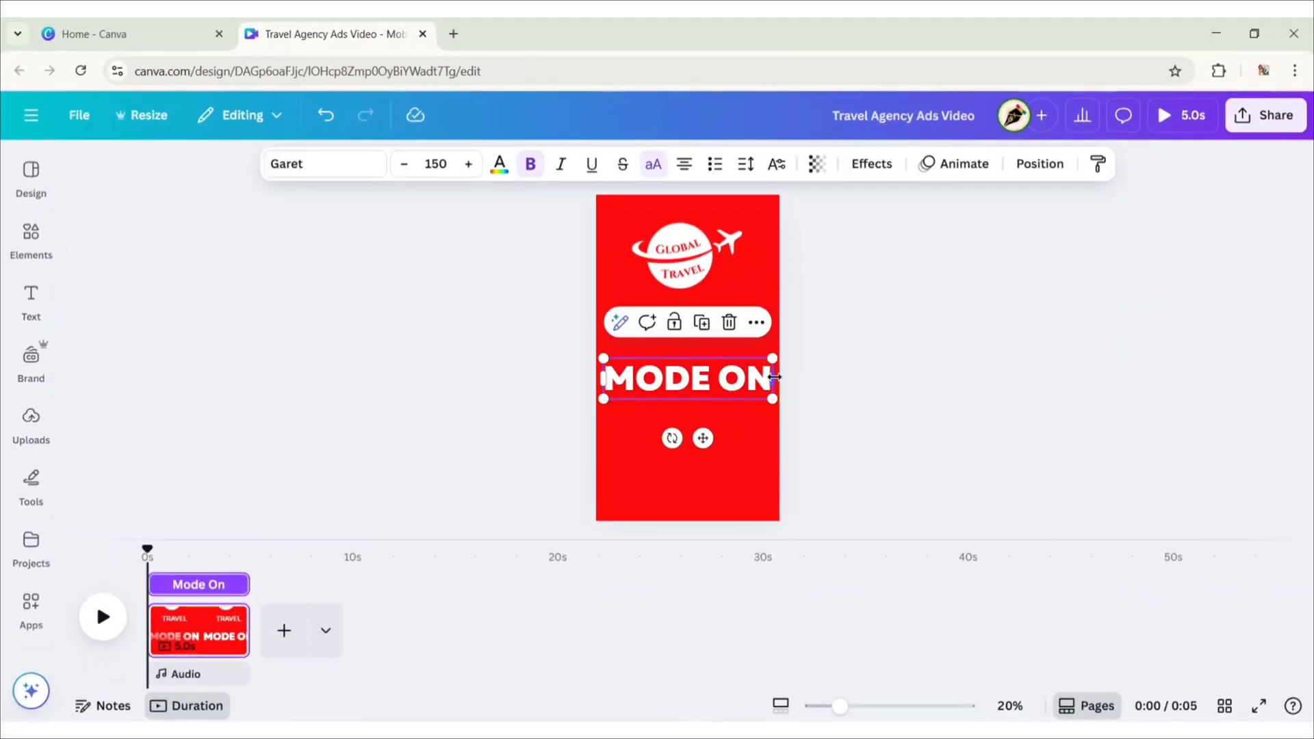
Step: Narrow the MODE ON text box so it wraps onto two lines and centre it directly under TRAVEL
{"action": "left_click_drag", "start_coordinate": [896, 380], "coordinate": [867, 393]}
{"action": "left_click_drag", "start_coordinate": [749, 384], "coordinate": [749, 384]}
{"action": "left_click_drag", "start_coordinate": [666, 418], "coordinate": [678, 392]}
{"action": "left_click", "coordinate": [544, 402]}
Step: Search the elements for "down arrow", add the black double-chevron graphic, and place it below the word ON
{"action": "left_click", "coordinate": [31, 236]}
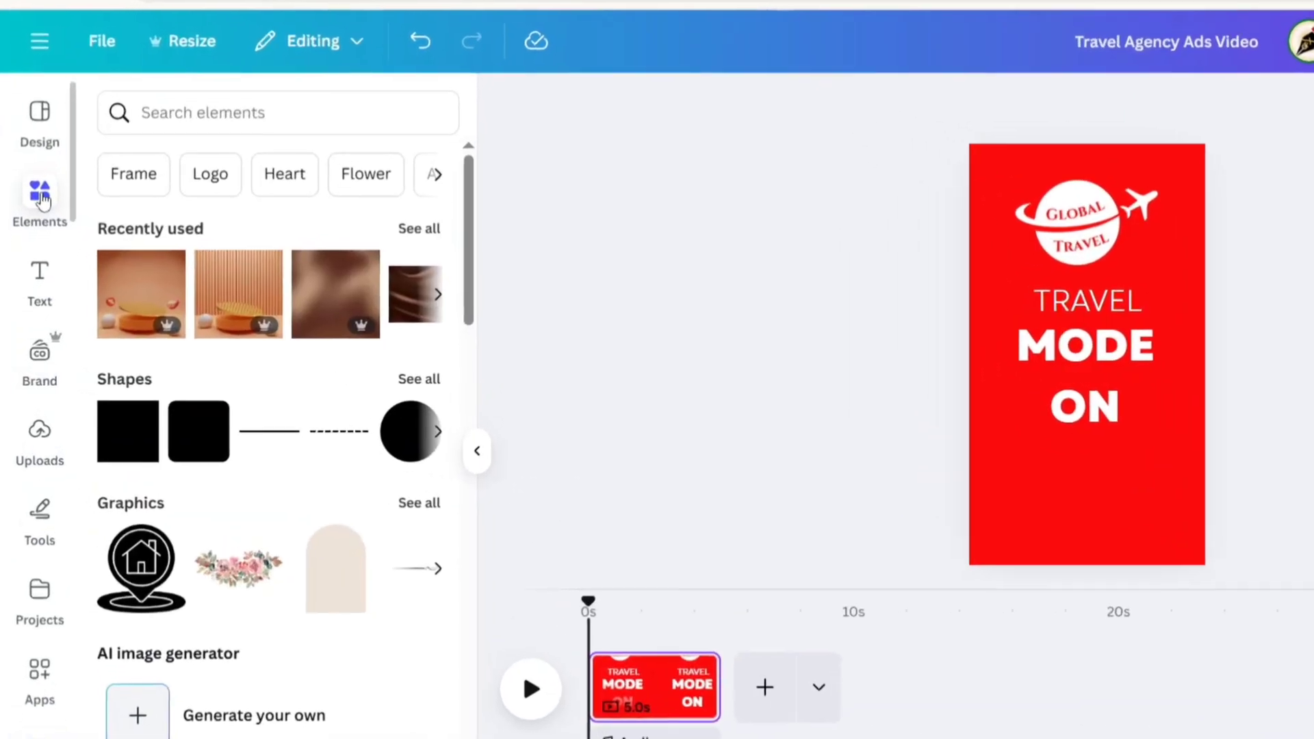
{"action": "type", "text": "down arrow"}
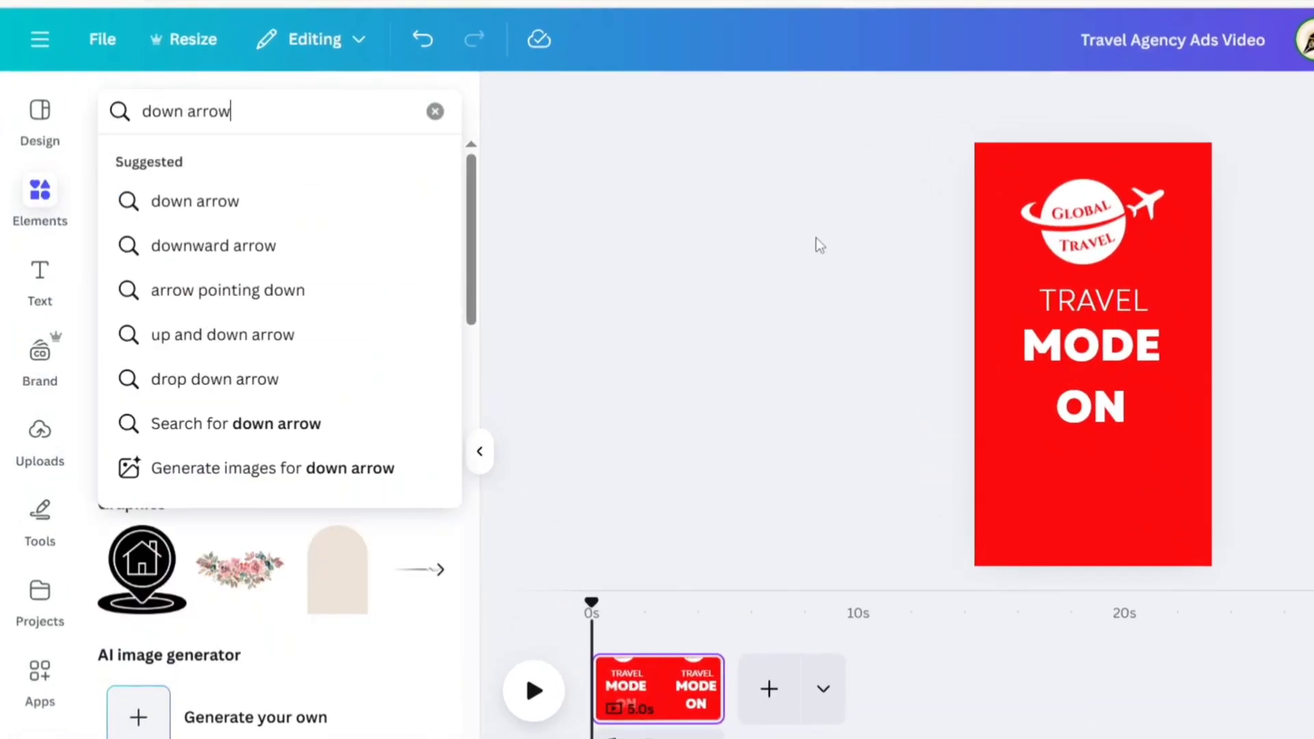
{"action": "key", "text": "Return"}
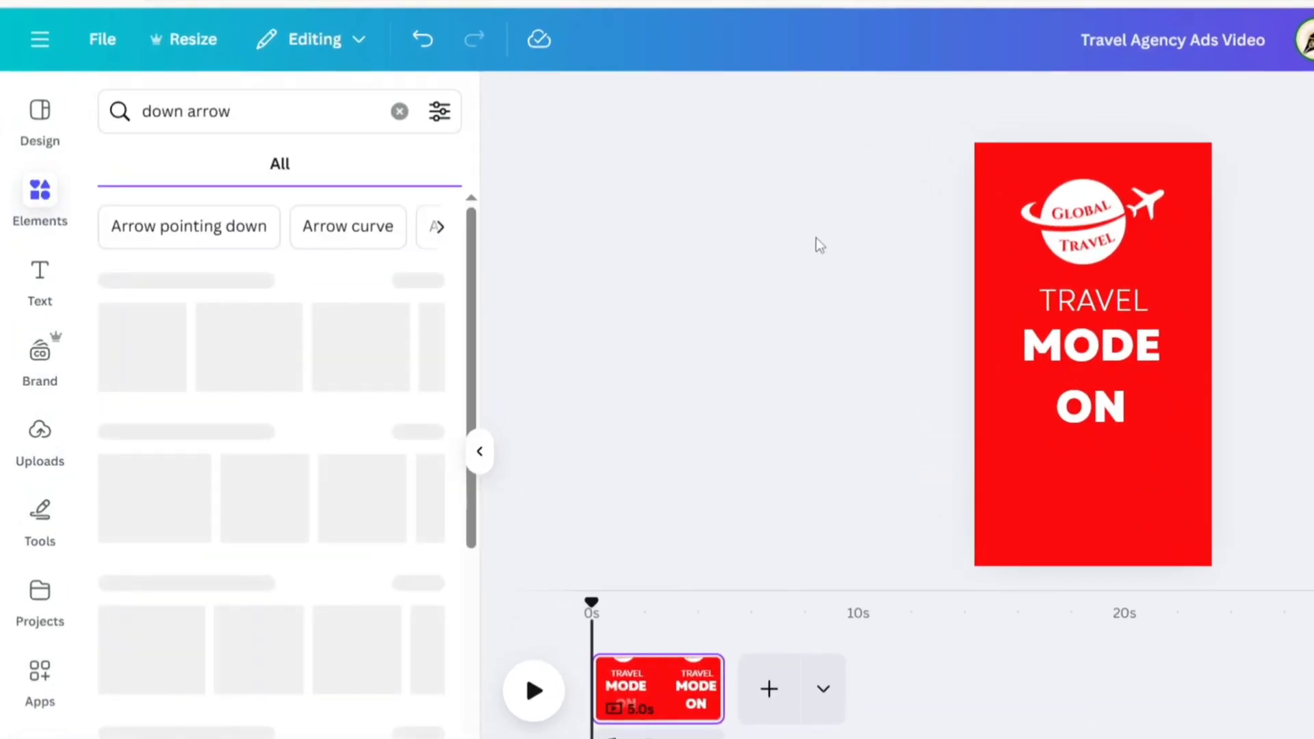
{"action": "left_click", "coordinate": [233, 348]}
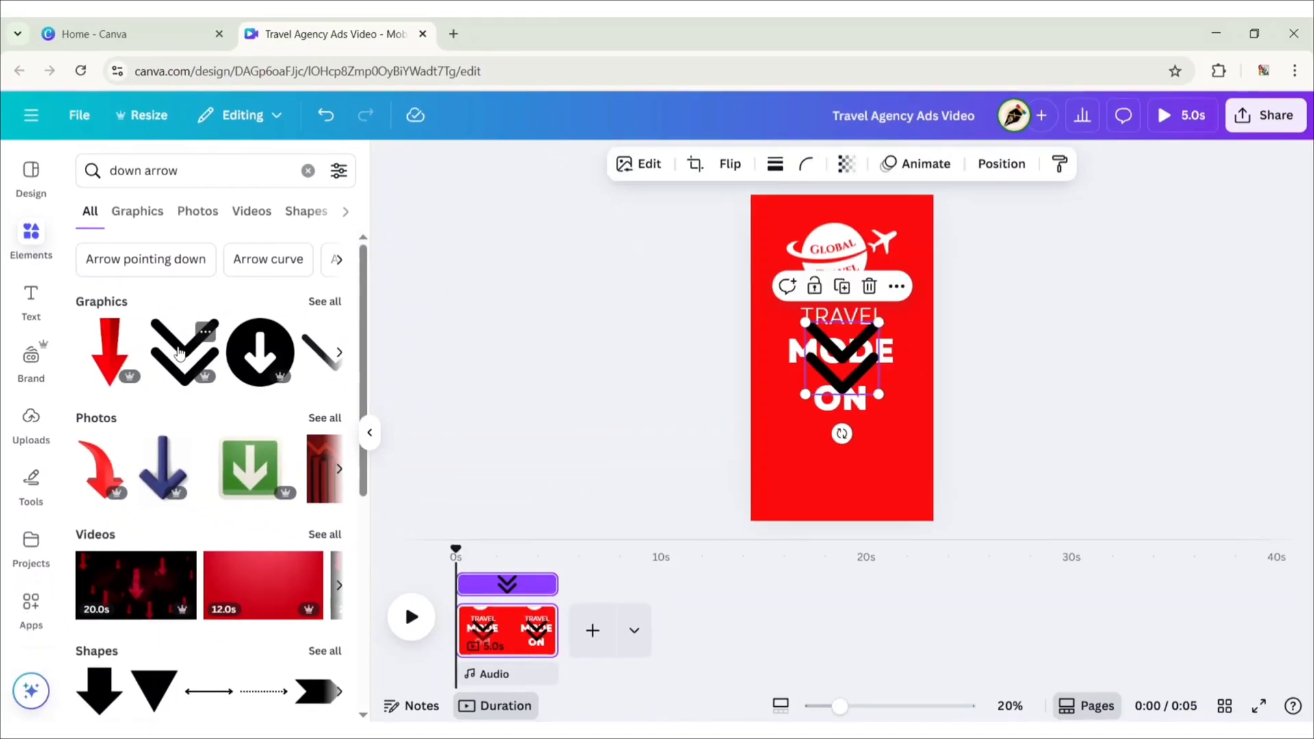
{"action": "left_click", "coordinate": [480, 452]}
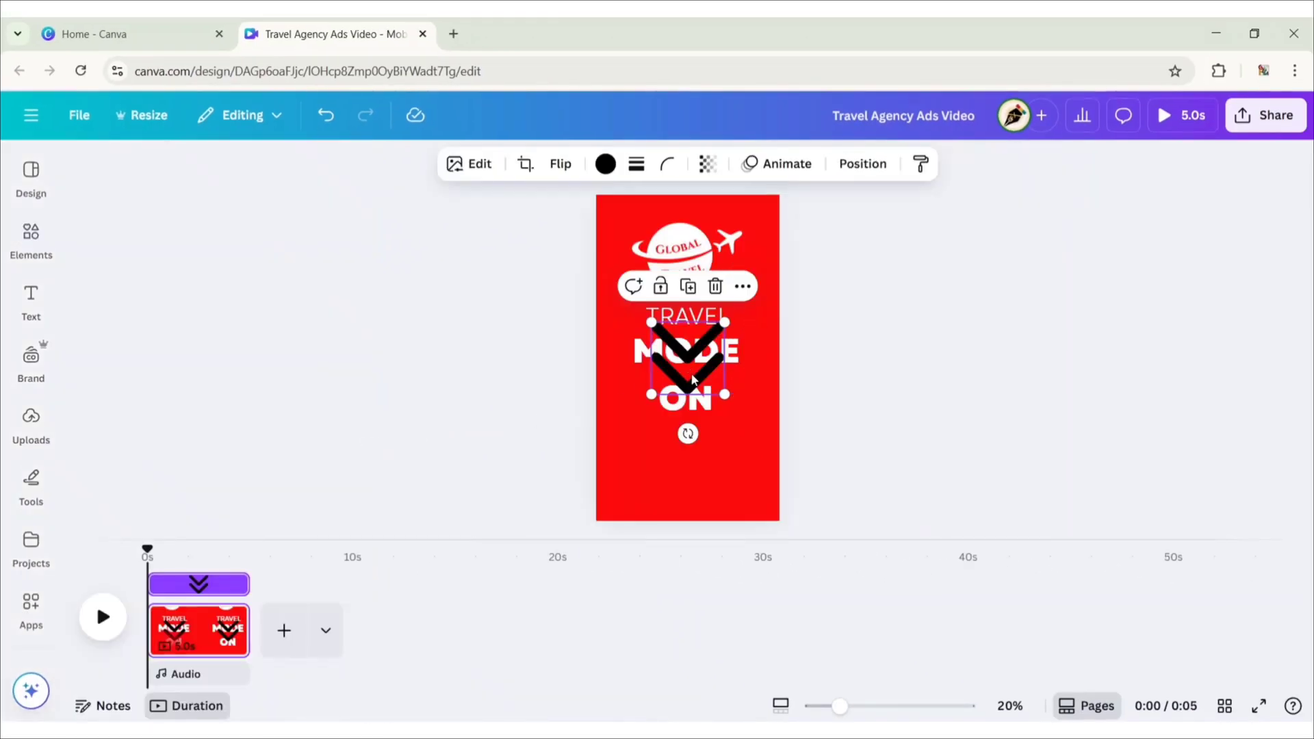
{"action": "left_click_drag", "start_coordinate": [687, 367], "coordinate": [682, 461]}
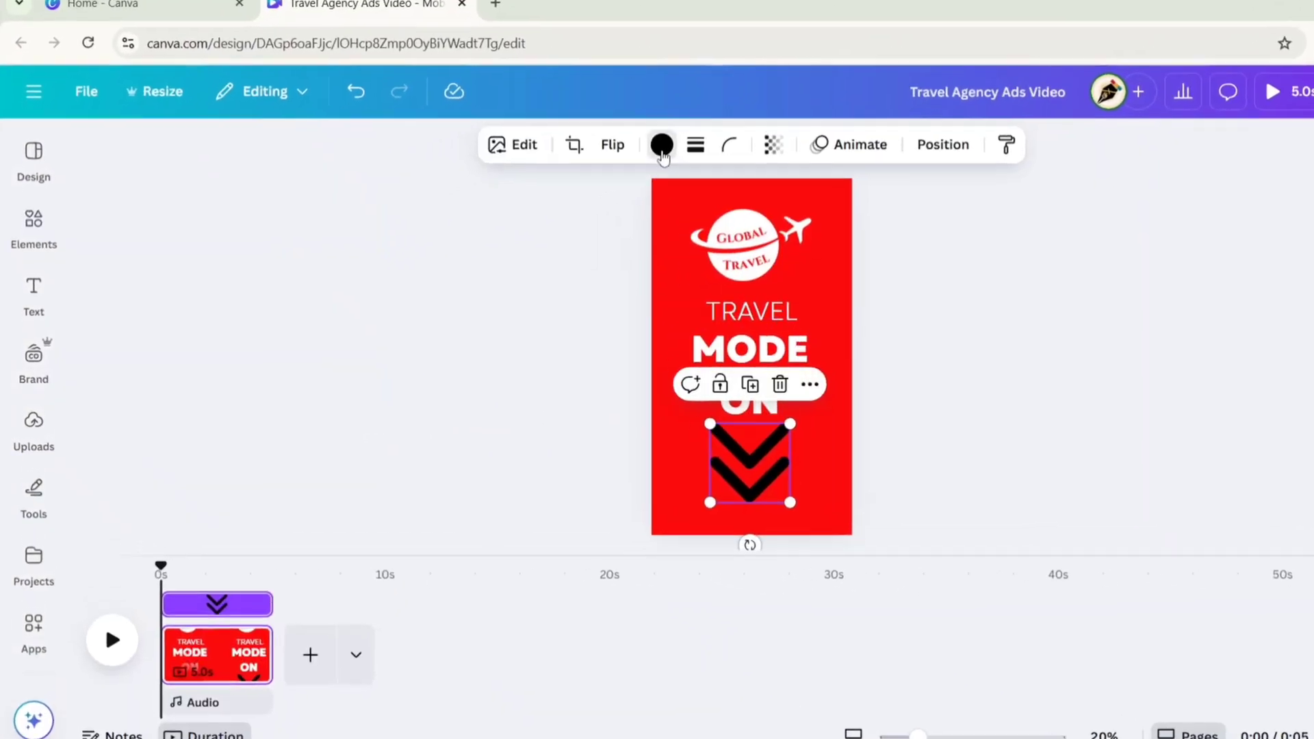
Step: Recolour the double-chevron arrow white
{"action": "left_click", "coordinate": [606, 164]}
{"action": "left_click", "coordinate": [283, 293]}
{"action": "left_click", "coordinate": [387, 138]}
Step: Shrink the double-chevron arrow and centre it beneath the word ON
{"action": "left_click_drag", "start_coordinate": [843, 427], "coordinate": [800, 455]}
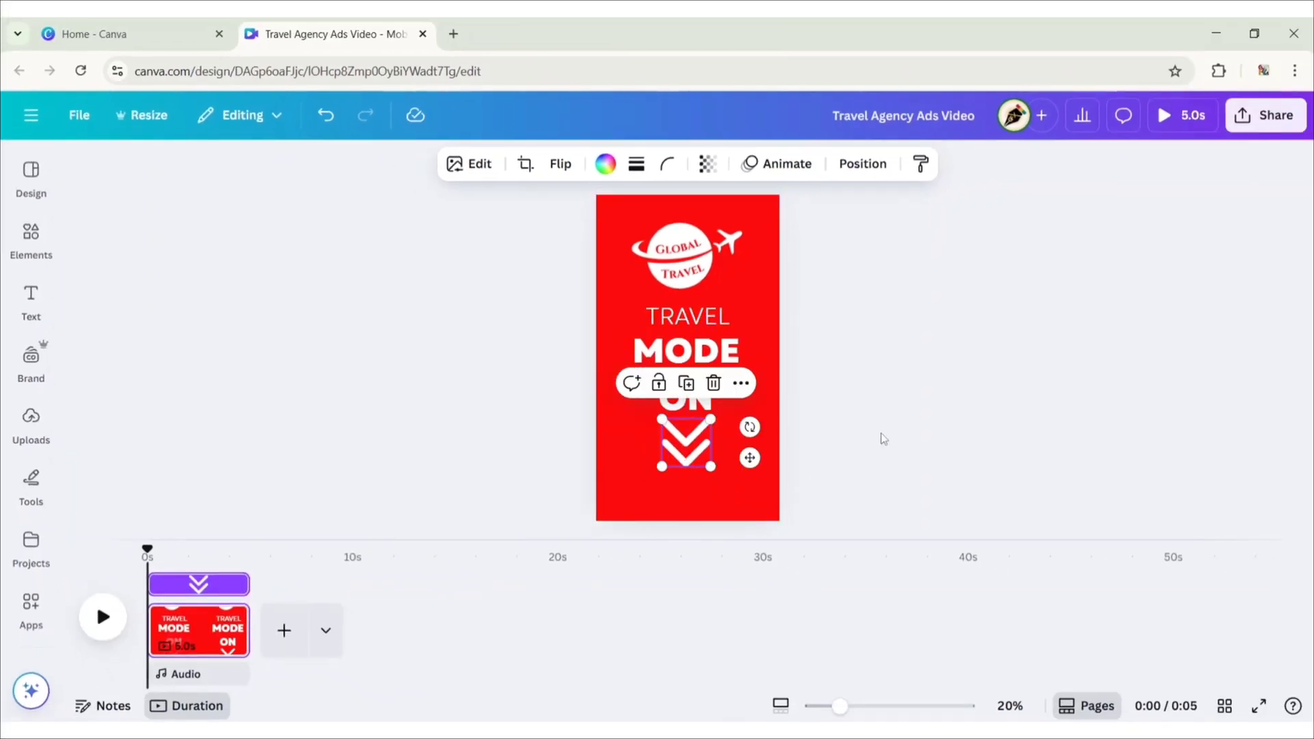
{"action": "left_click_drag", "start_coordinate": [711, 419], "coordinate": [688, 453]}
{"action": "left_click", "coordinate": [952, 424]}
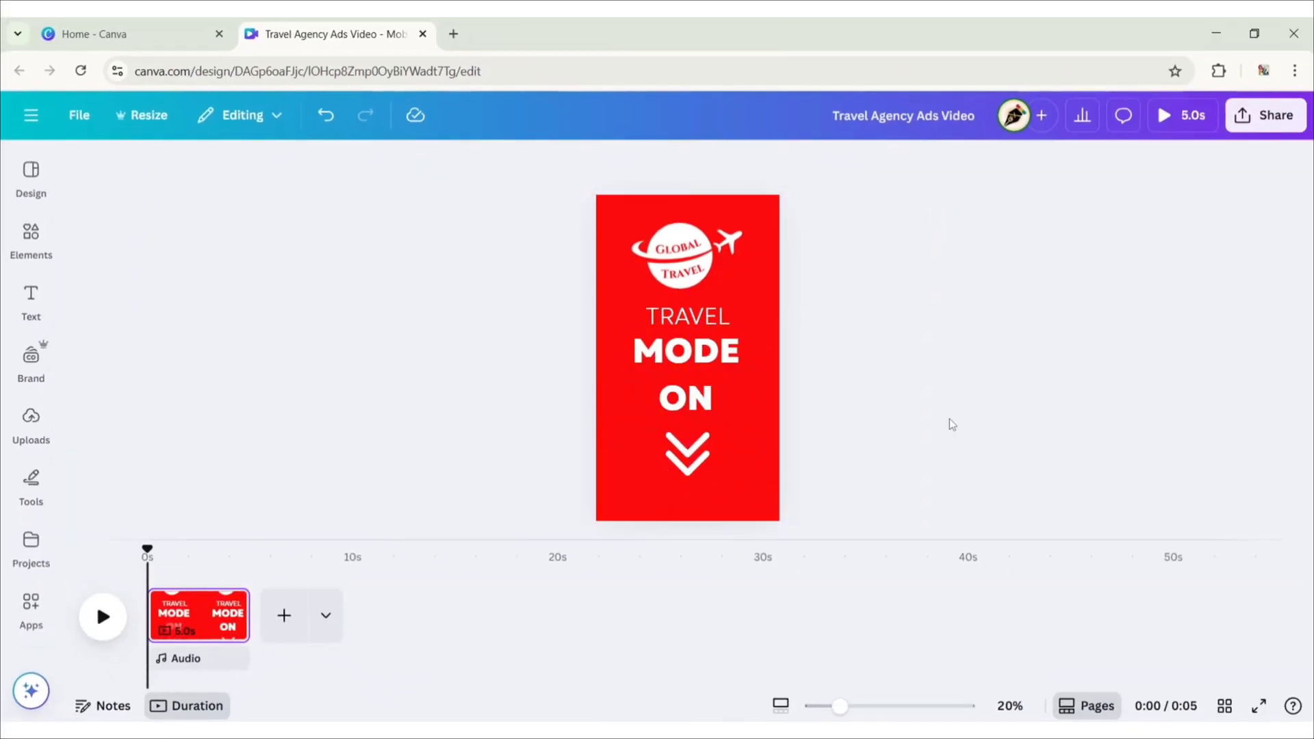
Step: Align the logo, both text lines and the arrow to a common vertical centre line
{"action": "left_click_drag", "start_coordinate": [499, 193], "coordinate": [897, 445]}
{"action": "left_click", "coordinate": [1080, 161]}
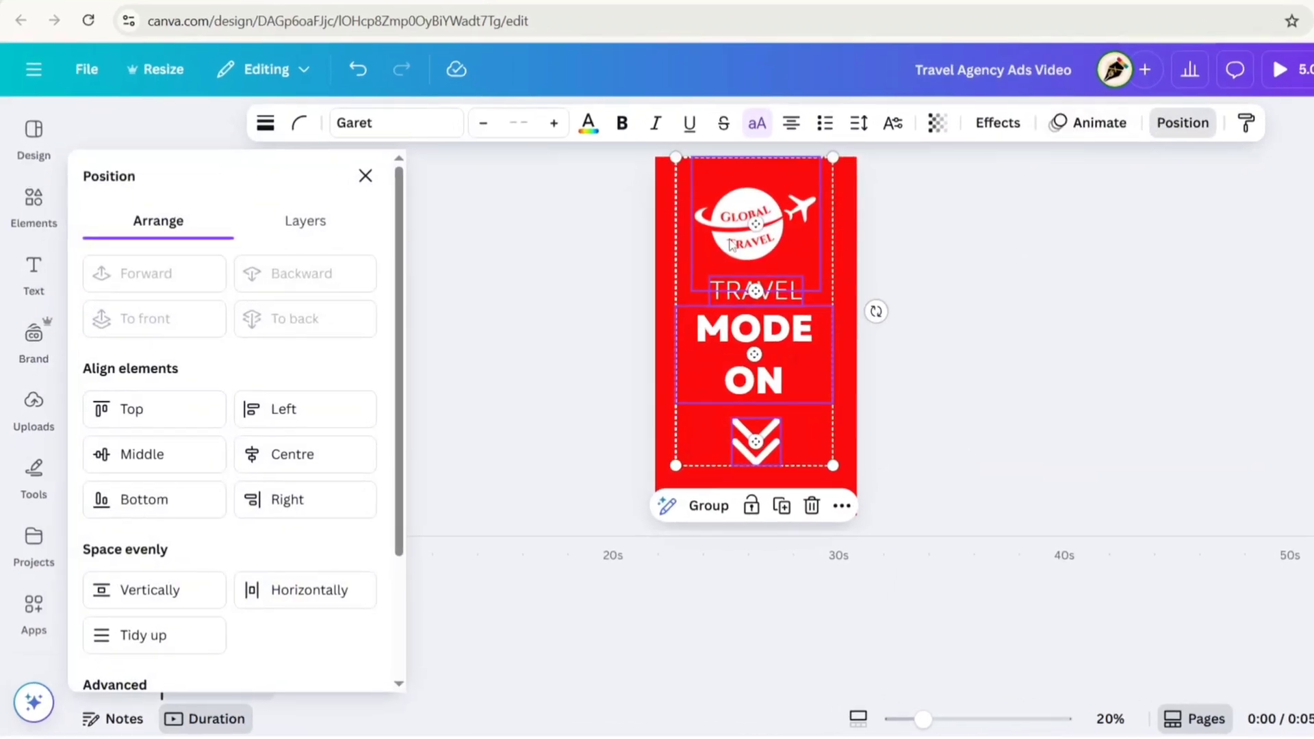
{"action": "left_click", "coordinate": [317, 451]}
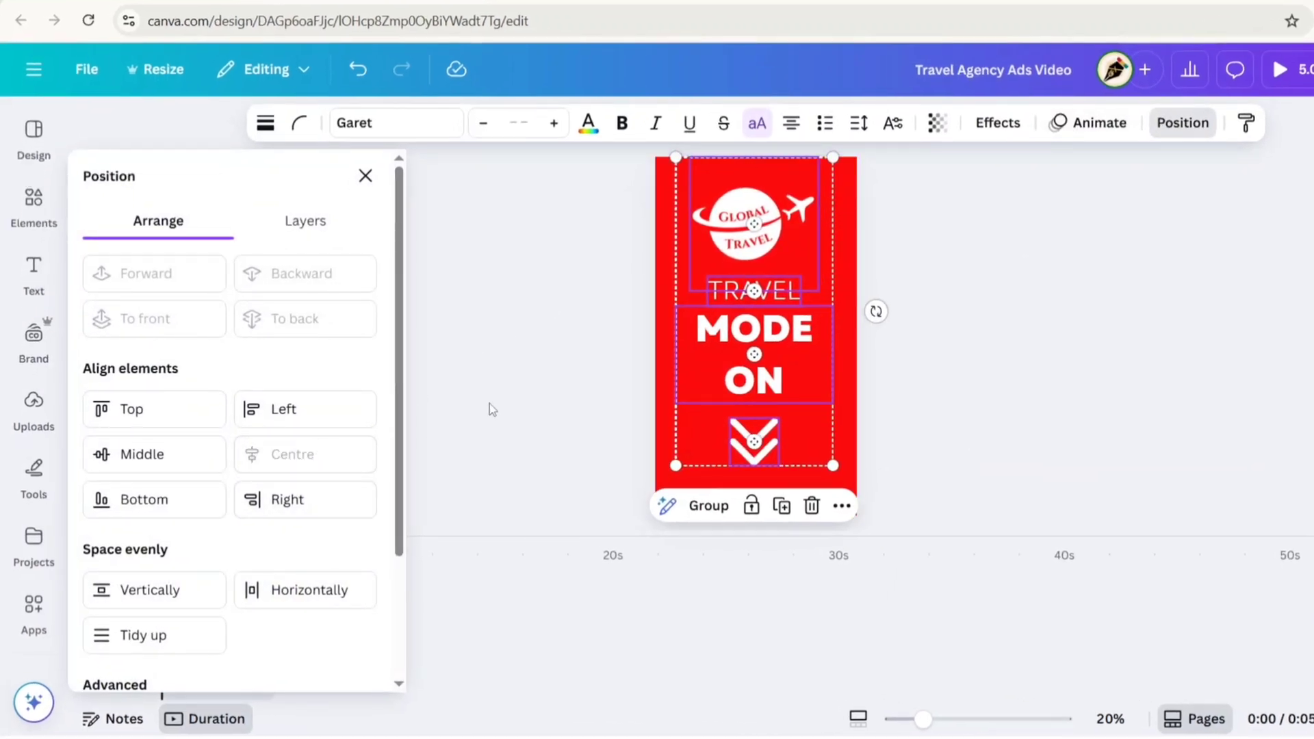
{"action": "left_click", "coordinate": [483, 413]}
Step: Move the TRAVEL text, MODE ON text and arrow down together to leave more space below the logo
{"action": "left_click", "coordinate": [704, 312]}
{"action": "left_click", "coordinate": [709, 348], "text": "shift"}
{"action": "left_click", "coordinate": [712, 442], "text": "shift"}
{"action": "left_click_drag", "start_coordinate": [724, 308], "coordinate": [706, 327]}
{"action": "left_click", "coordinate": [923, 310]}
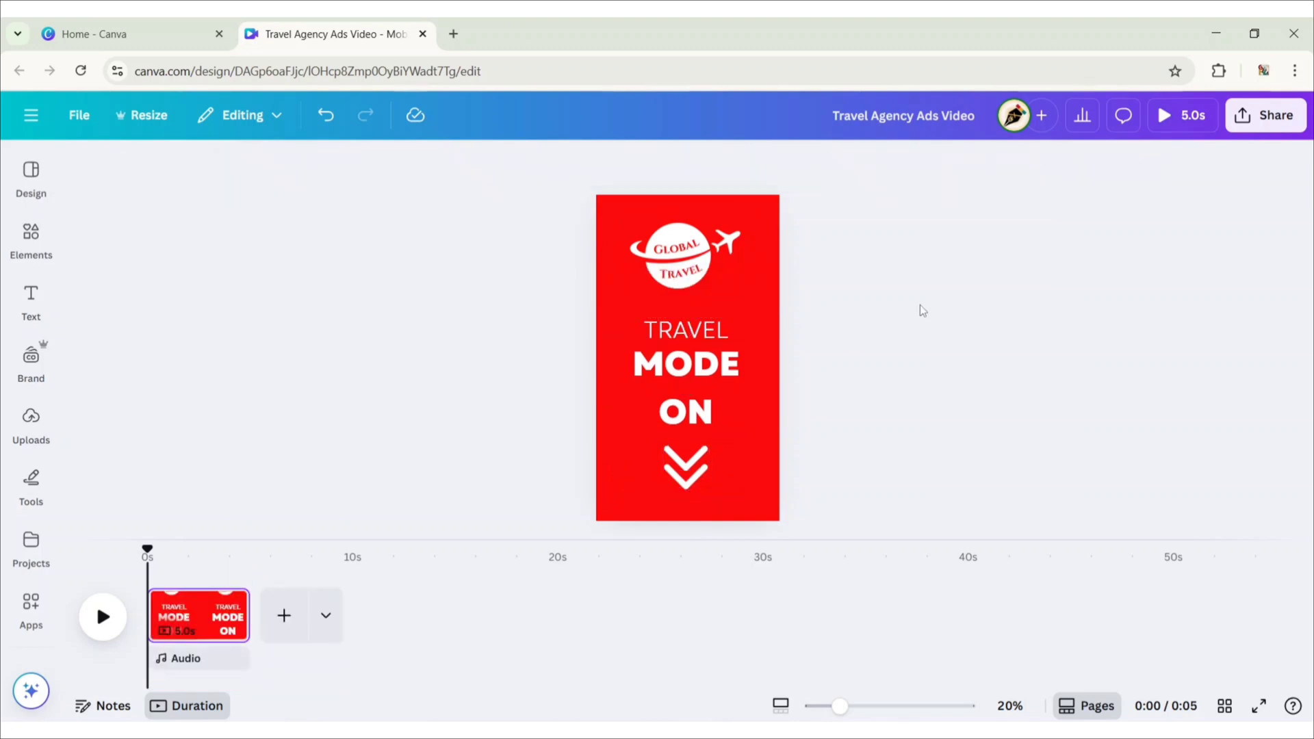
Step: Reduce the double-chevron arrow slightly and recentre it below the MODE ON text
{"action": "left_click", "coordinate": [692, 467]}
{"action": "left_click_drag", "start_coordinate": [708, 447], "coordinate": [693, 468]}
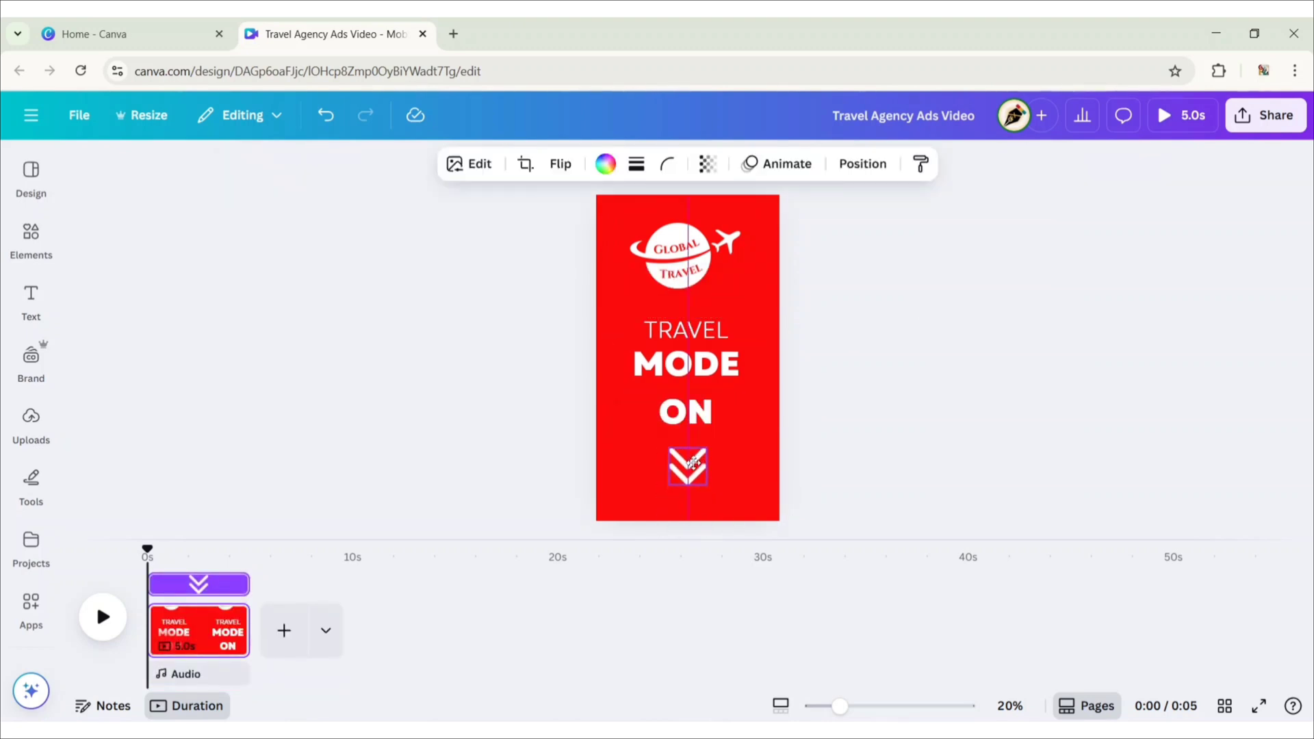
{"action": "left_click", "coordinate": [907, 418]}
Step: Apply the Pop animation to the Global Travel logo, set to play on enter
{"action": "left_click", "coordinate": [678, 252]}
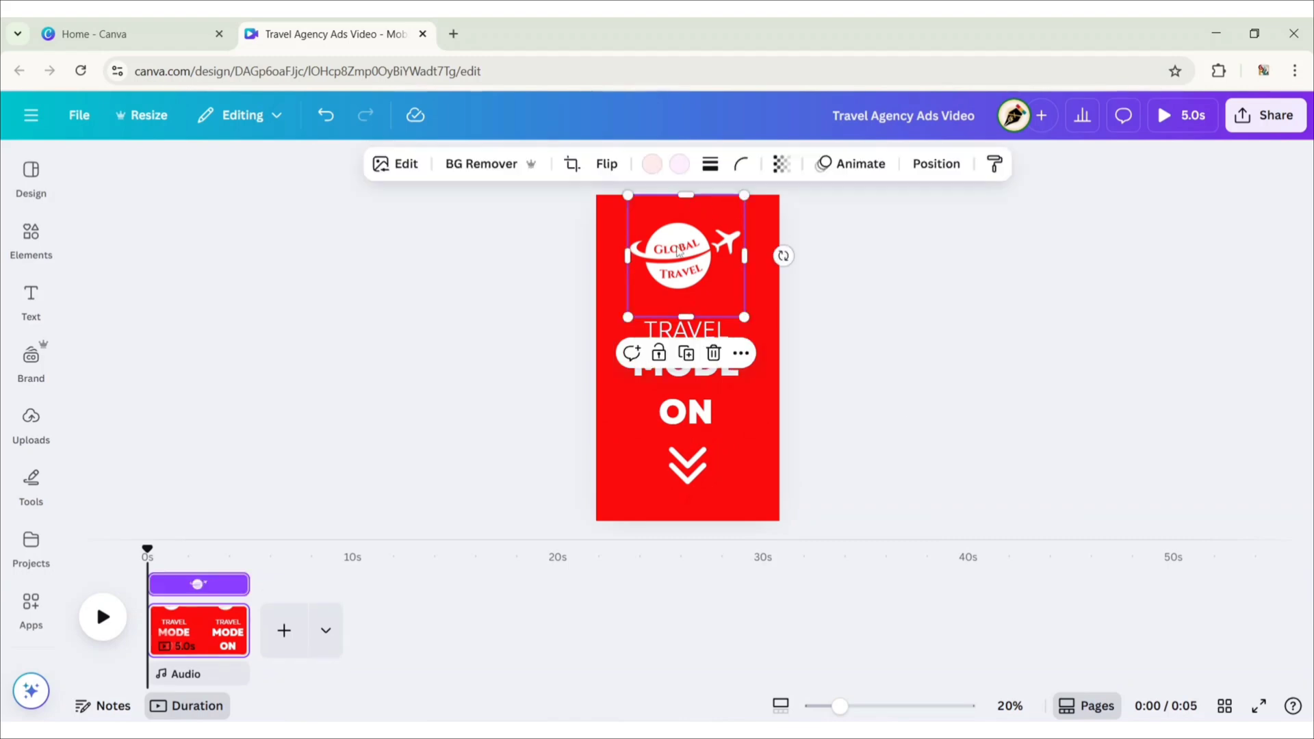
{"action": "left_click", "coordinate": [860, 179]}
{"action": "left_click_drag", "start_coordinate": [364, 262], "coordinate": [361, 389]}
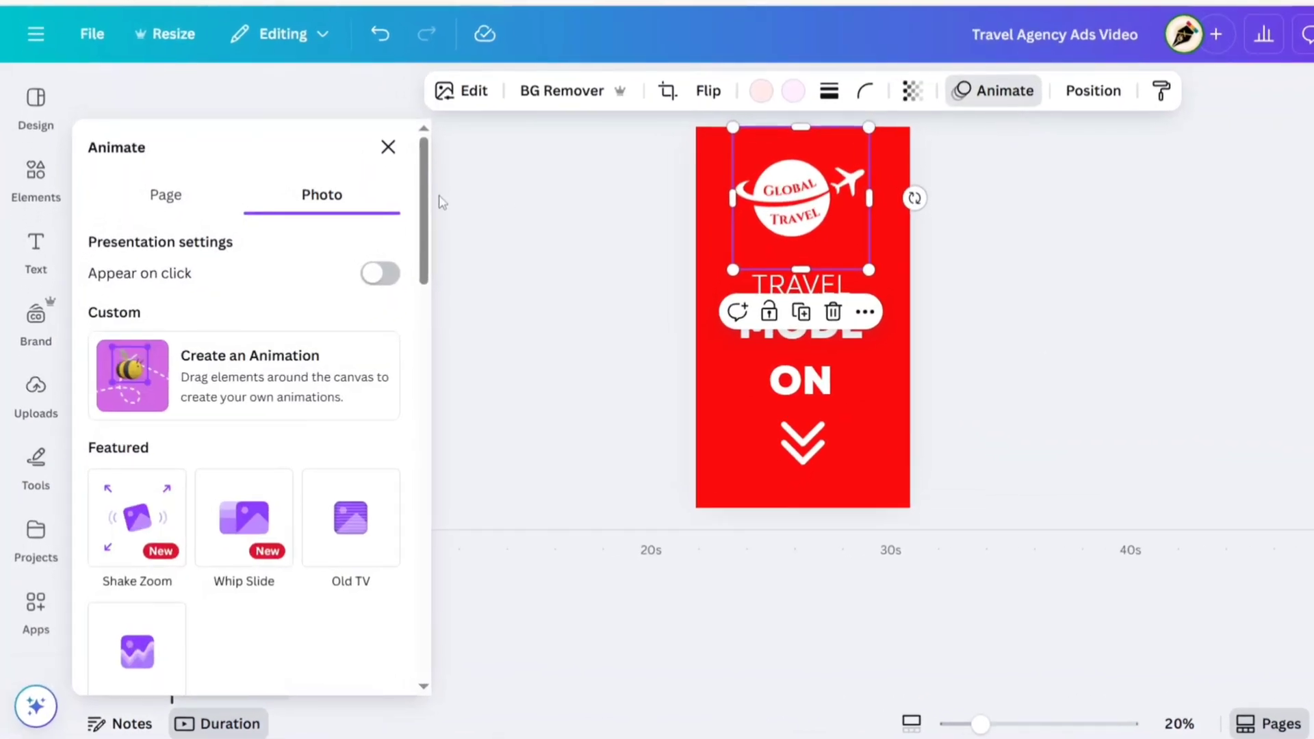
{"action": "left_click_drag", "start_coordinate": [420, 354], "coordinate": [421, 406]}
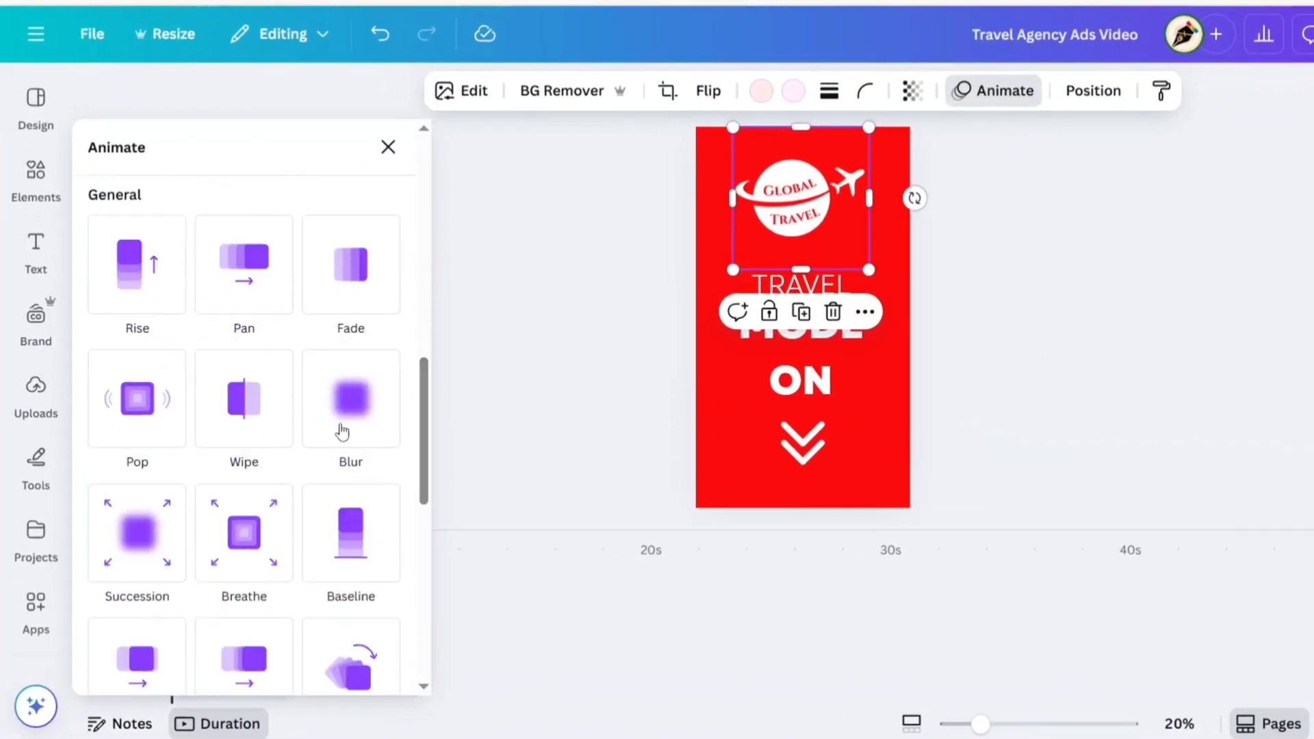
{"action": "left_click", "coordinate": [137, 398]}
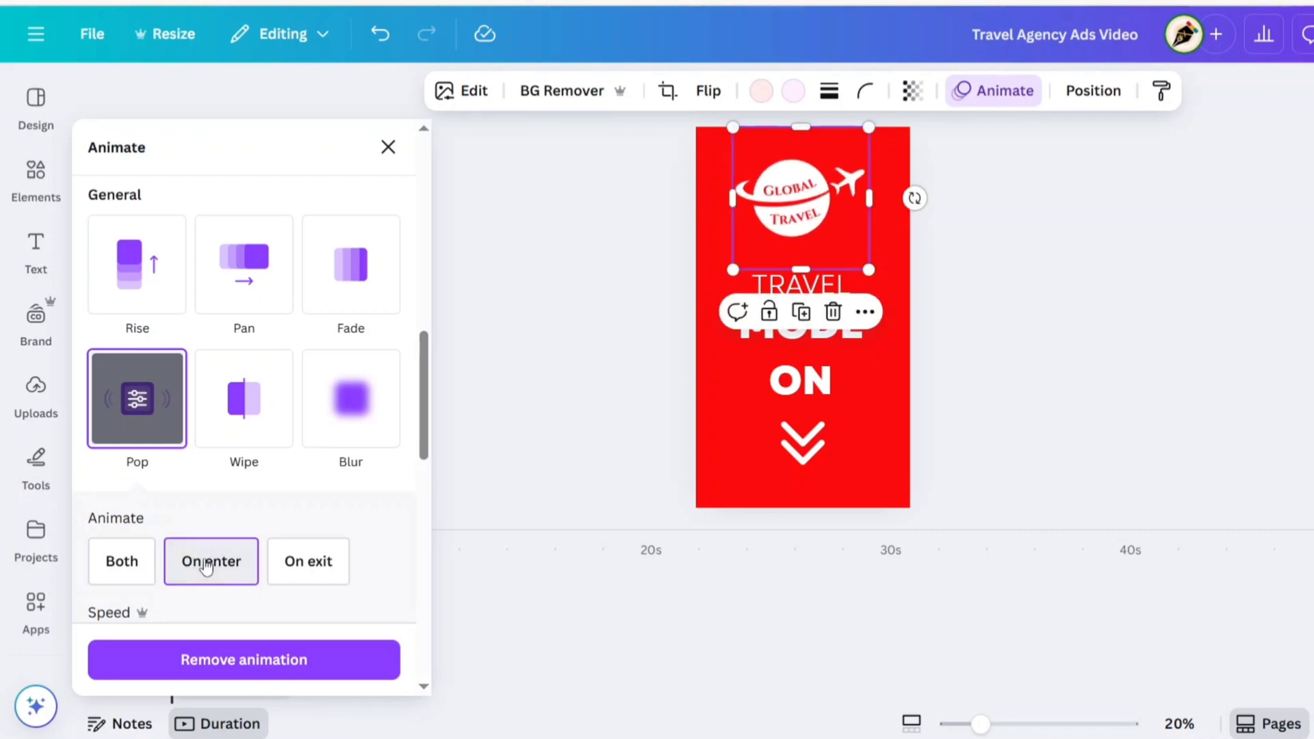
Step: Apply the Ascend animation to the TRAVEL text and set it to play on both enter and exit
{"action": "left_click", "coordinate": [808, 291]}
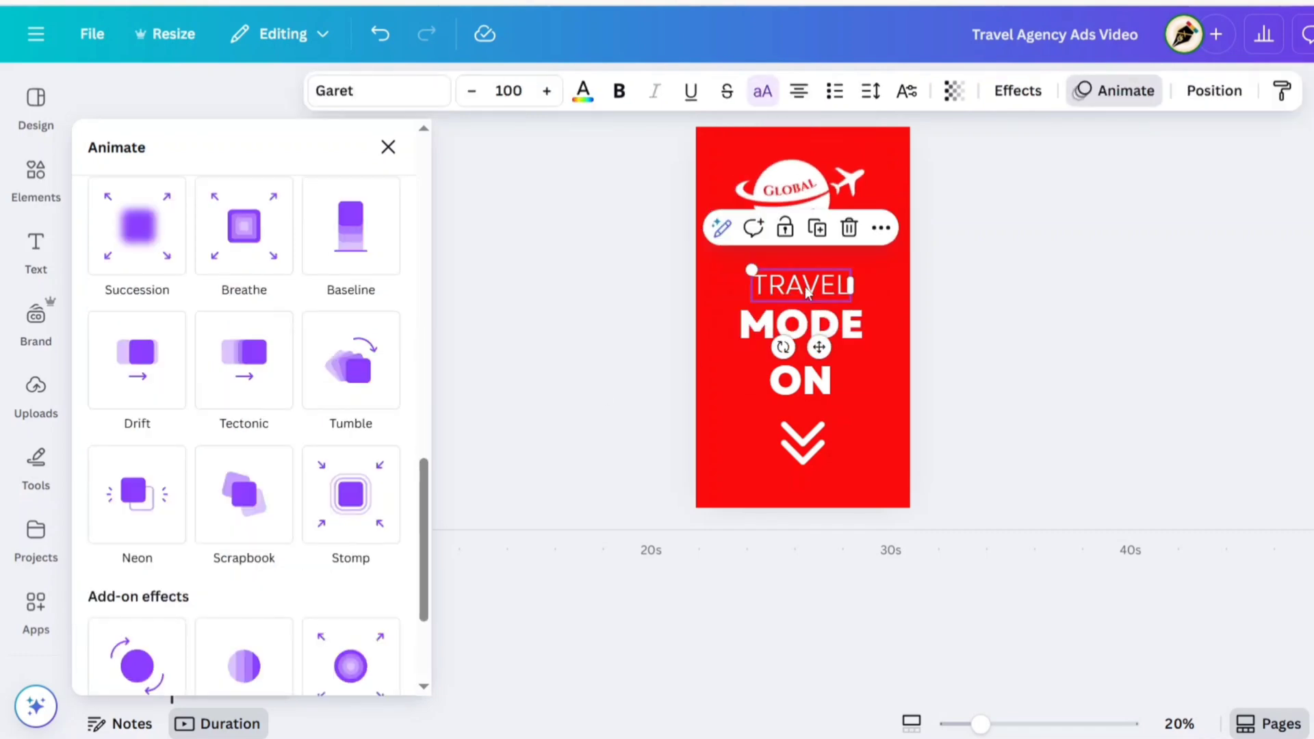
{"action": "left_click", "coordinate": [245, 522]}
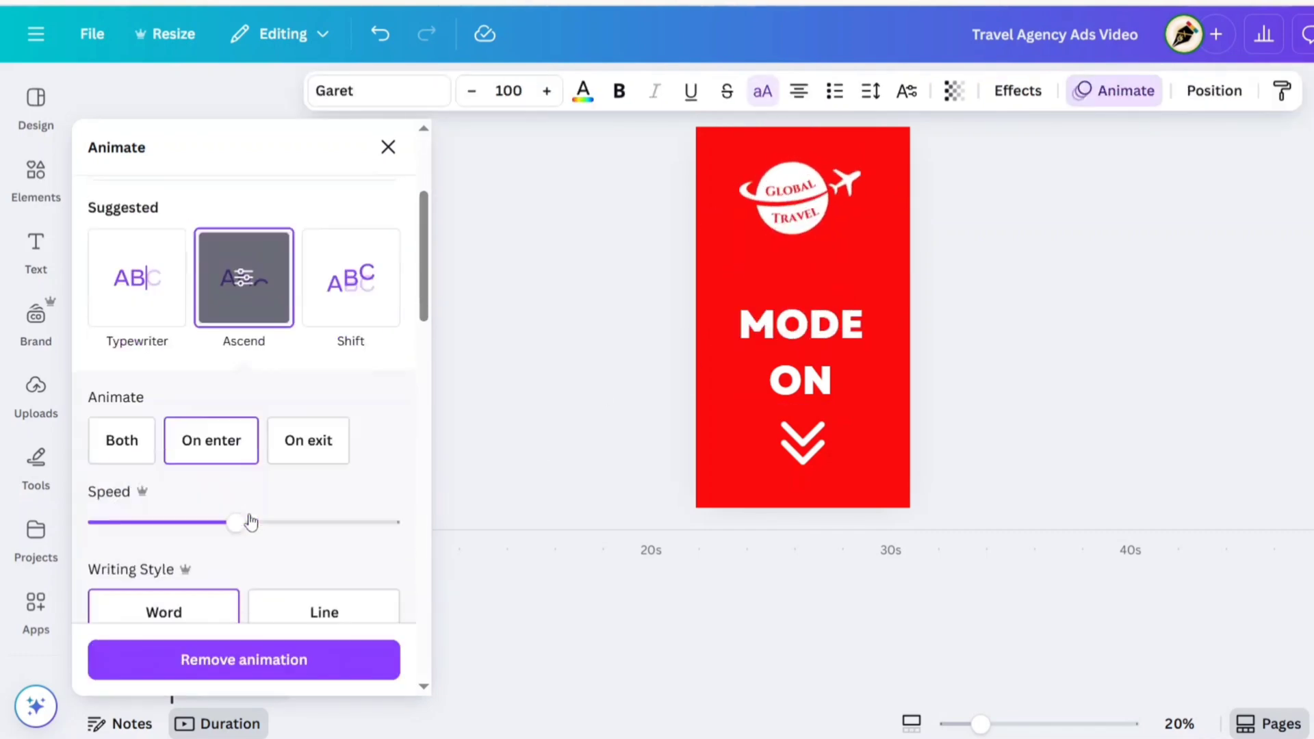
{"action": "left_click", "coordinate": [130, 420]}
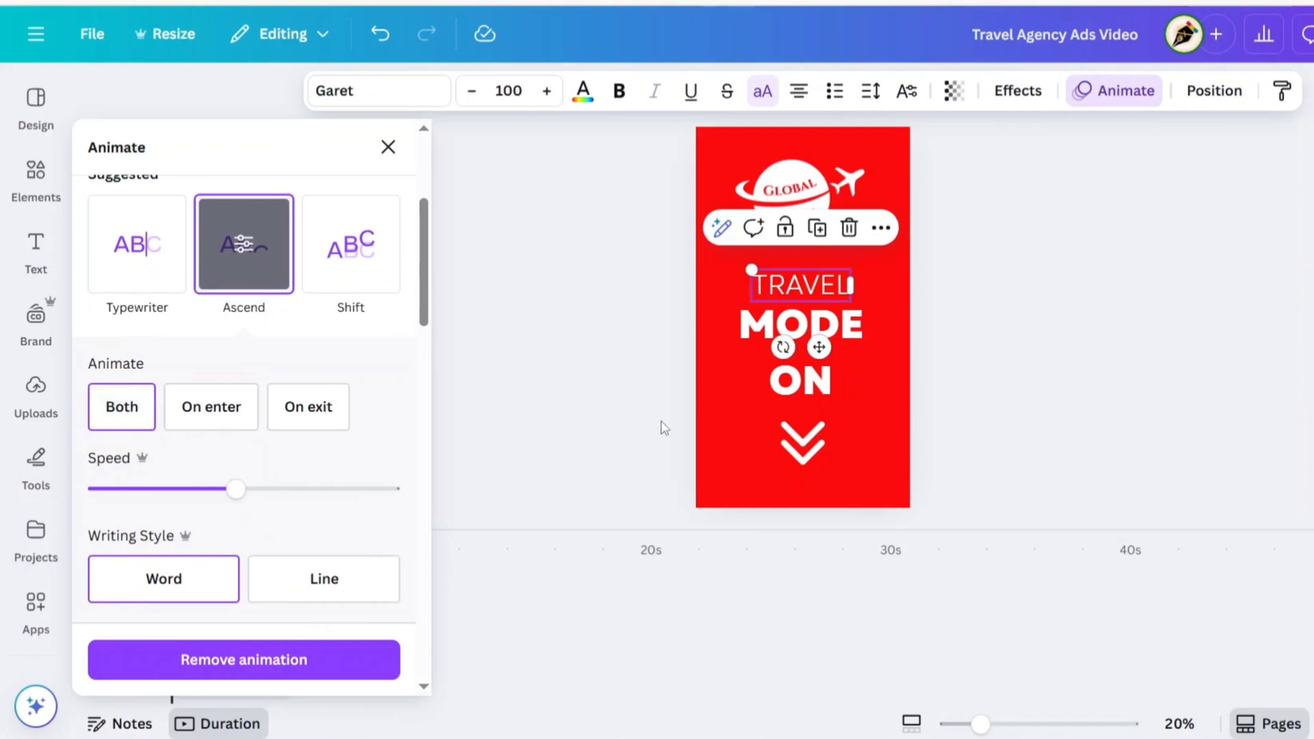
Step: Apply the Ascend animation to the MODE ON text, playing on both enter and exit
{"action": "left_click", "coordinate": [821, 382]}
{"action": "left_click", "coordinate": [246, 250]}
{"action": "left_click", "coordinate": [120, 410]}
Step: Apply the Rise animation to the double-chevron arrow, playing on both enter and exit
{"action": "left_click", "coordinate": [794, 448]}
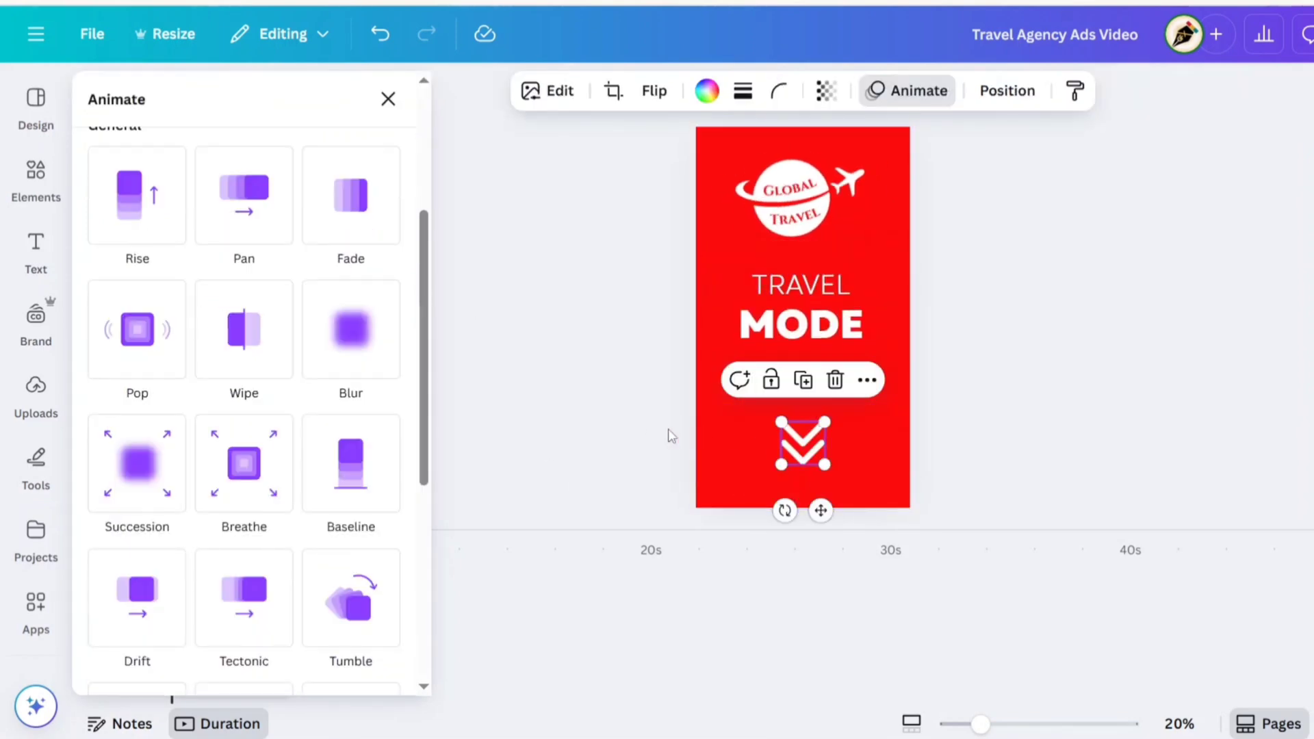
{"action": "left_click", "coordinate": [133, 199]}
{"action": "left_click", "coordinate": [121, 357]}
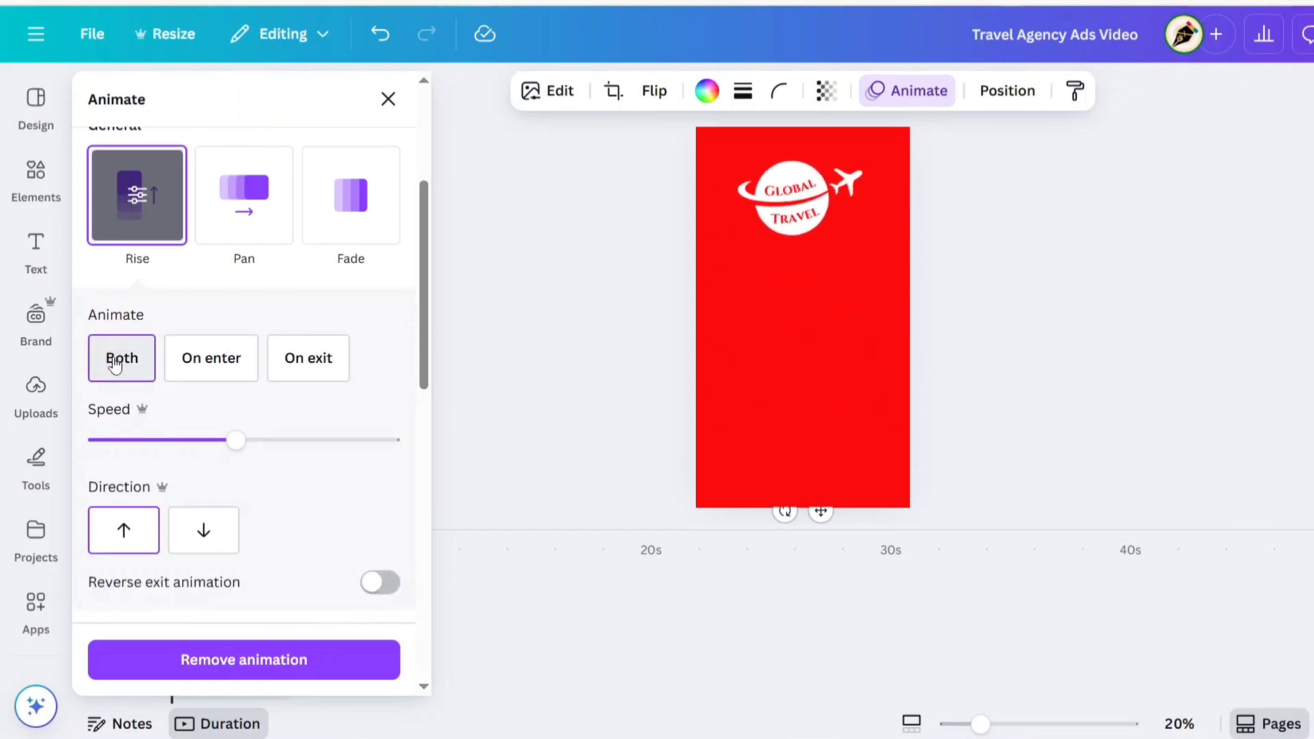
{"action": "left_click", "coordinate": [389, 99]}
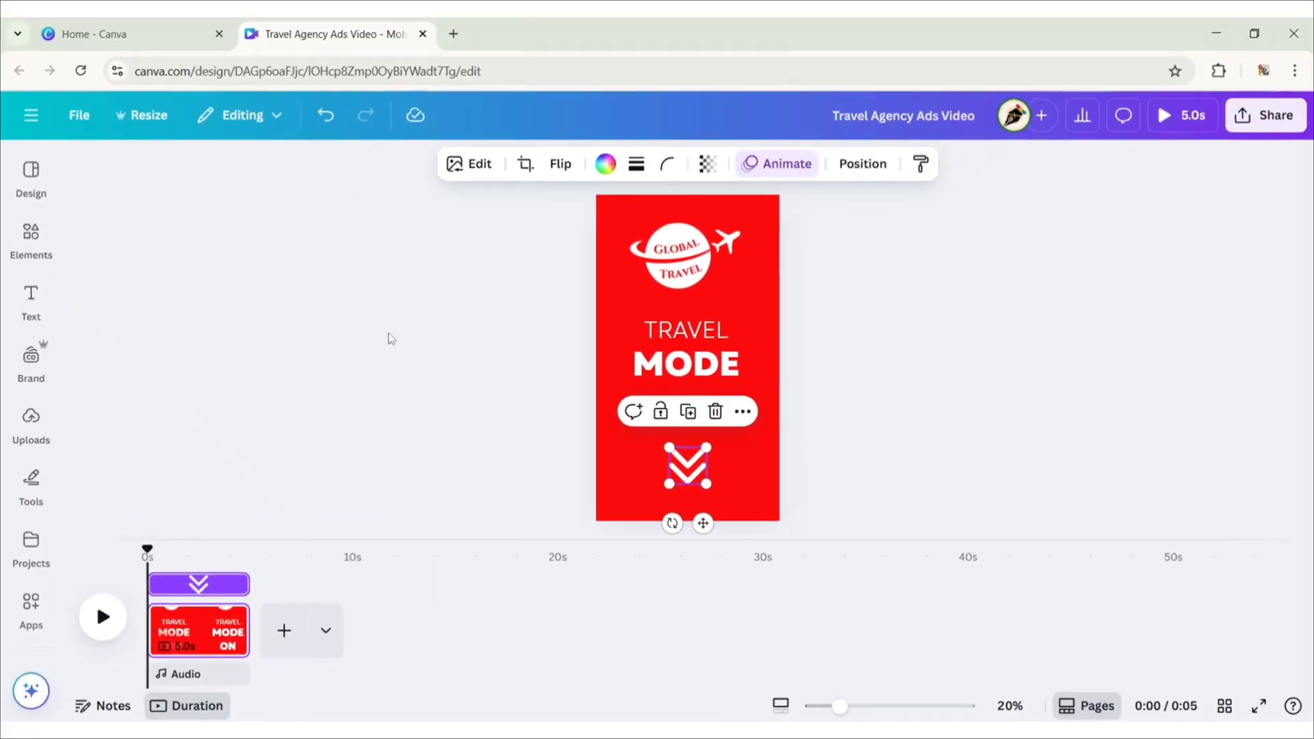
{"action": "left_click", "coordinate": [271, 483]}
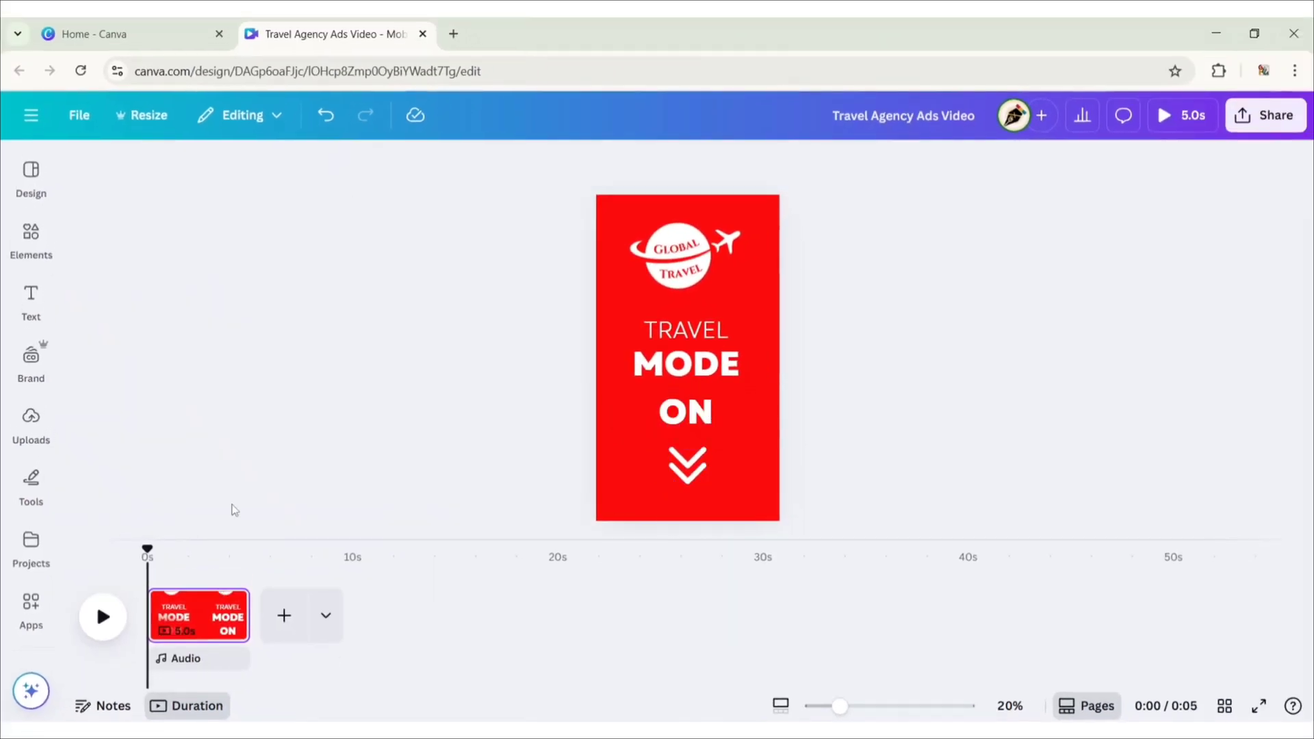
Step: Preview the page and shorten the TRAVEL text's timing so it ends at about 1 second
{"action": "left_click", "coordinate": [103, 618]}
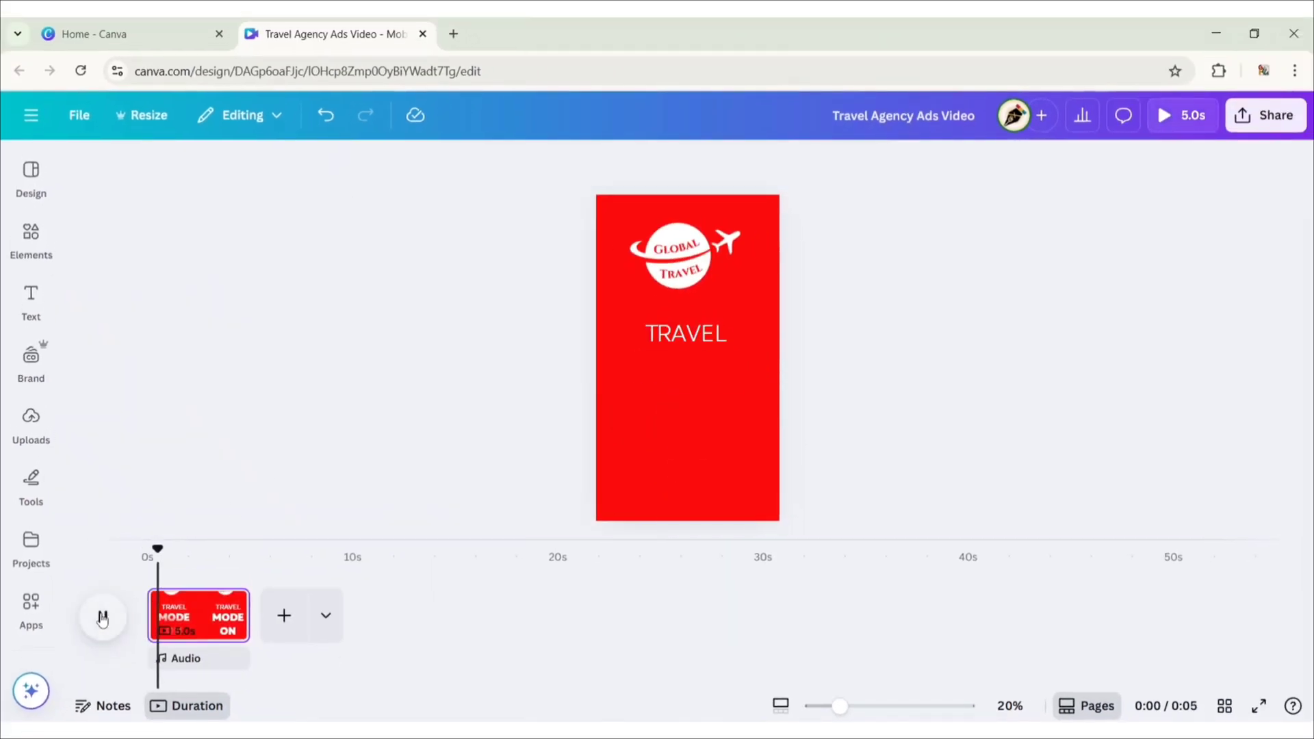
{"action": "left_click", "coordinate": [704, 334]}
{"action": "left_click_drag", "start_coordinate": [246, 584], "coordinate": [169, 592]}
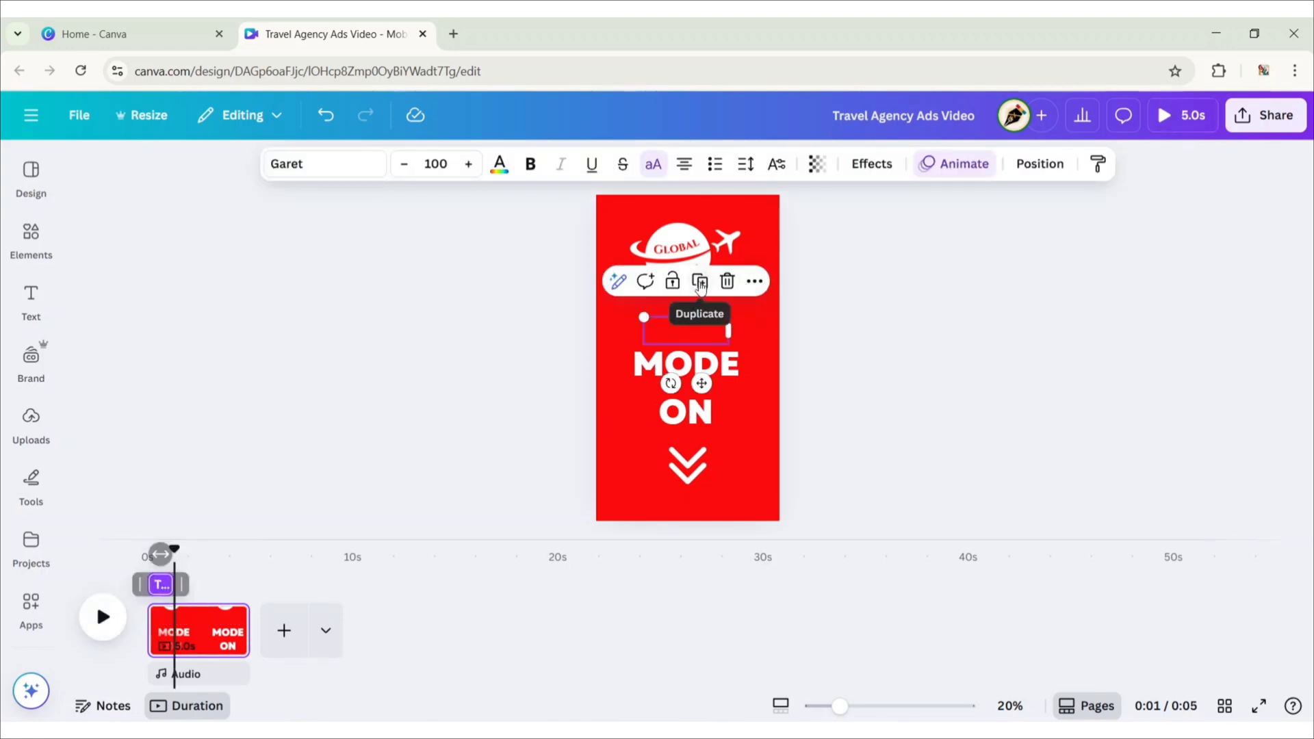
Step: Duplicate the TRAVEL text over the original, change the copy to Where, and start it directly after TRAVEL on the timeline
{"action": "left_click", "coordinate": [700, 284]}
{"action": "left_click_drag", "start_coordinate": [706, 388], "coordinate": [702, 383]}
{"action": "double_click", "coordinate": [694, 335]}
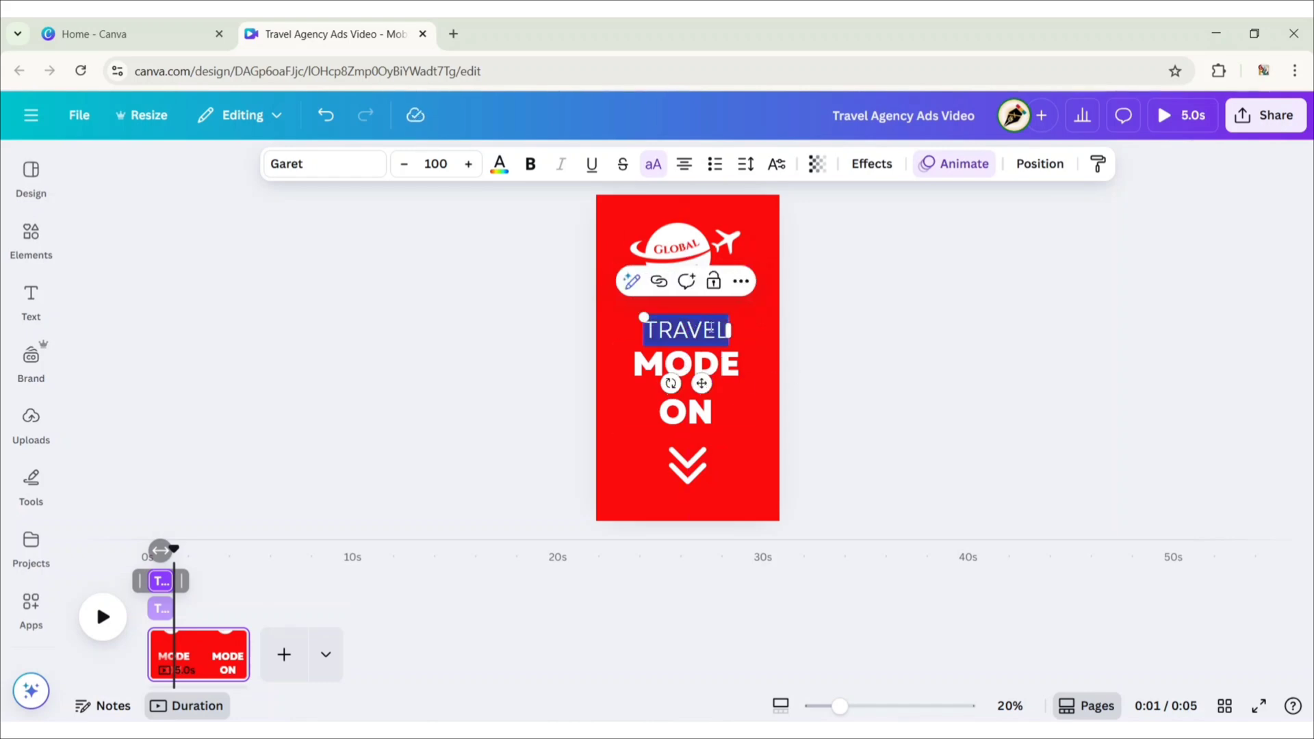
{"action": "type", "text": "WHERE"}
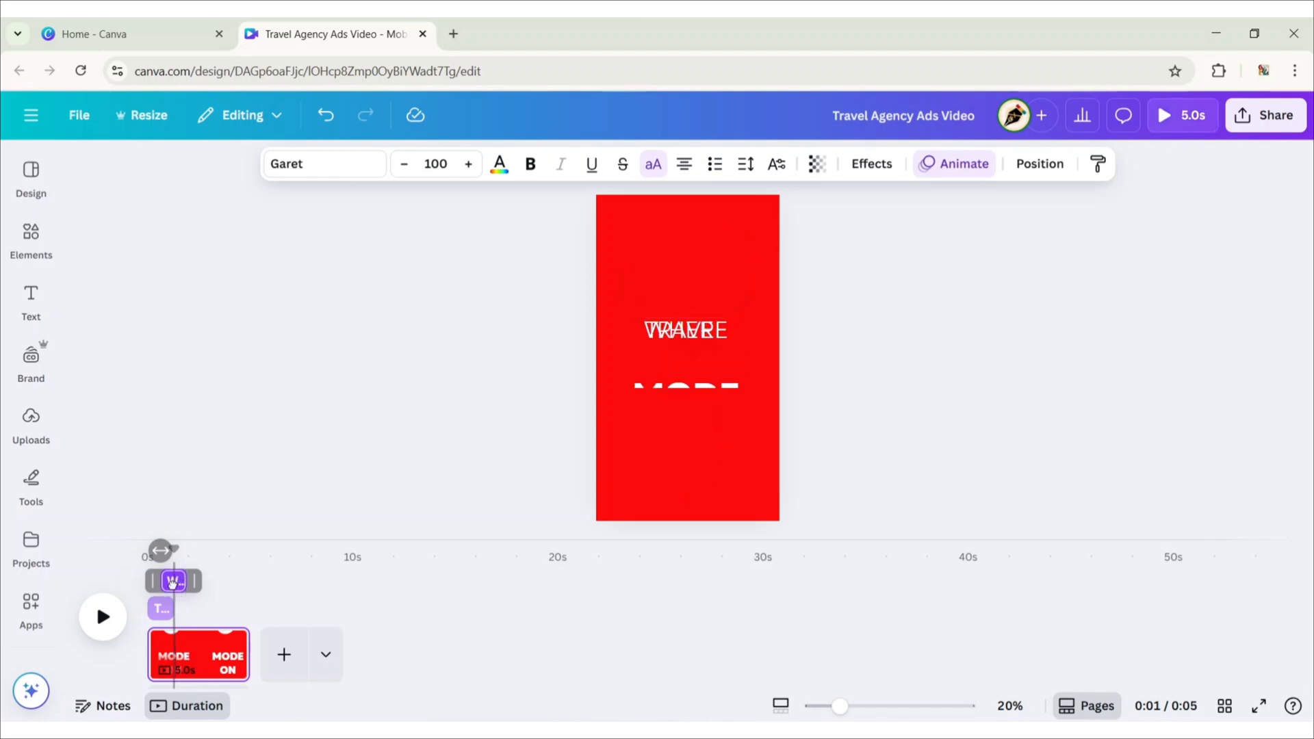
Step: Preview the text change and extend the WHERE text's timing to the end of the 5-second page
{"action": "left_click", "coordinate": [102, 616]}
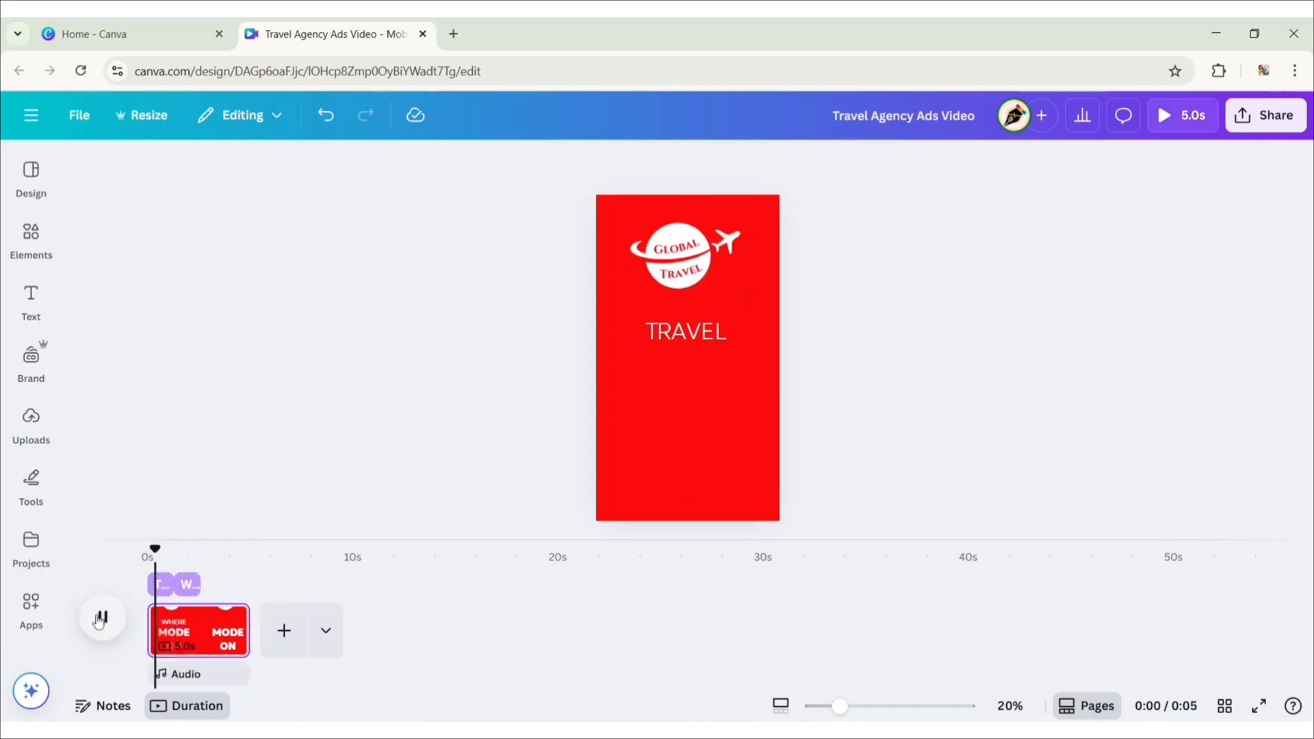
{"action": "left_click", "coordinate": [101, 617]}
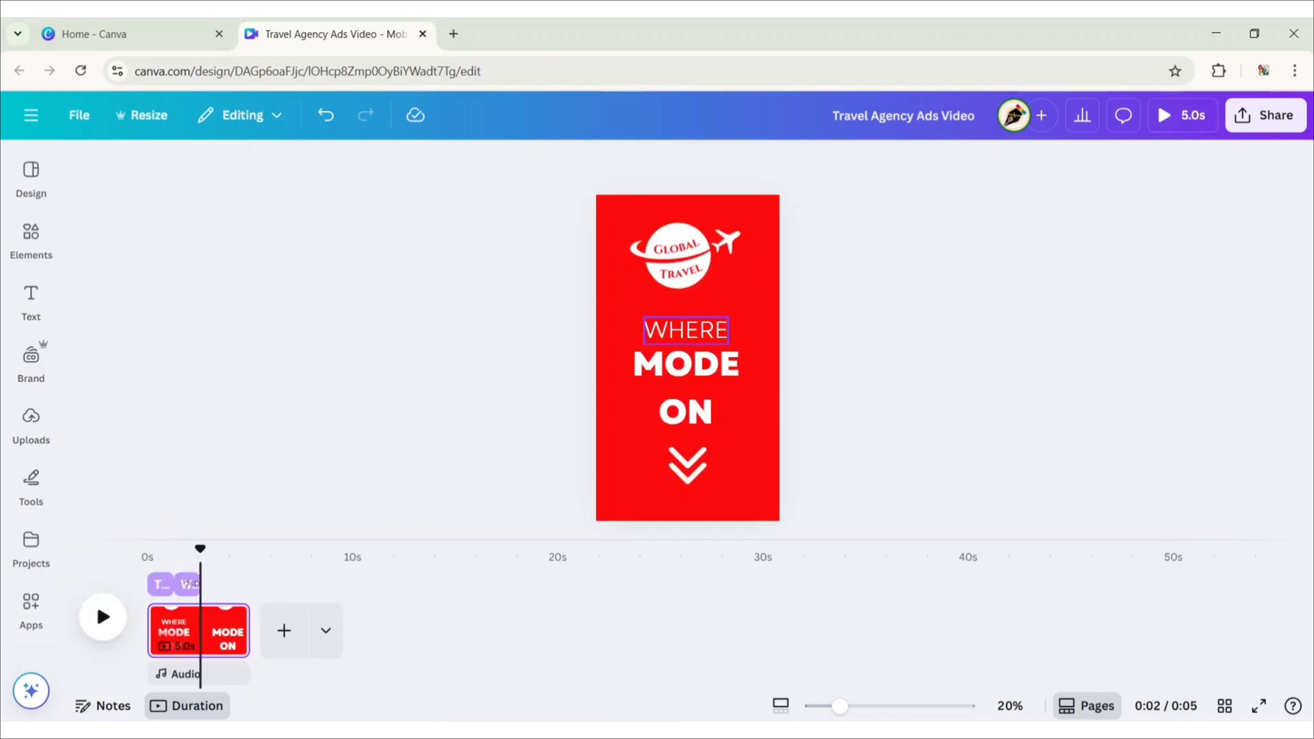
{"action": "left_click", "coordinate": [187, 584]}
{"action": "left_click_drag", "start_coordinate": [216, 583], "coordinate": [248, 584]}
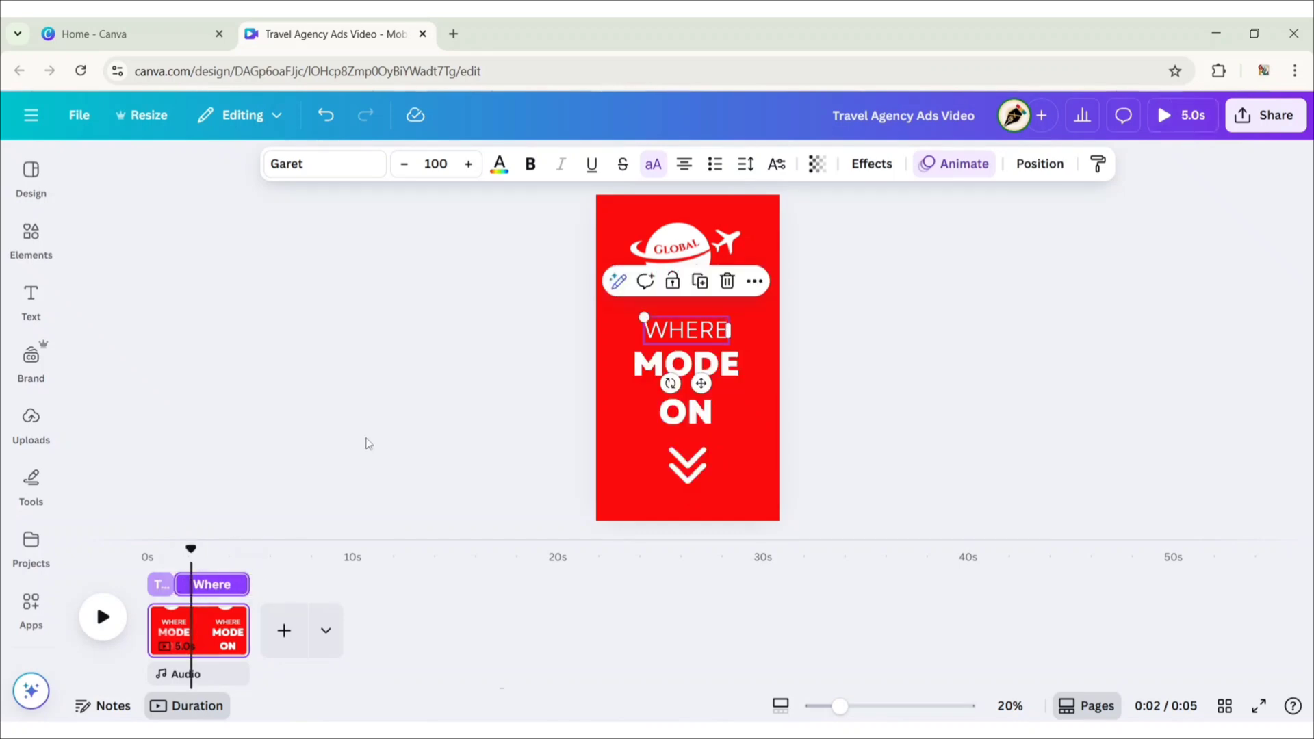
{"action": "left_click", "coordinate": [338, 484]}
{"action": "left_click_drag", "start_coordinate": [193, 545], "coordinate": [147, 548]}
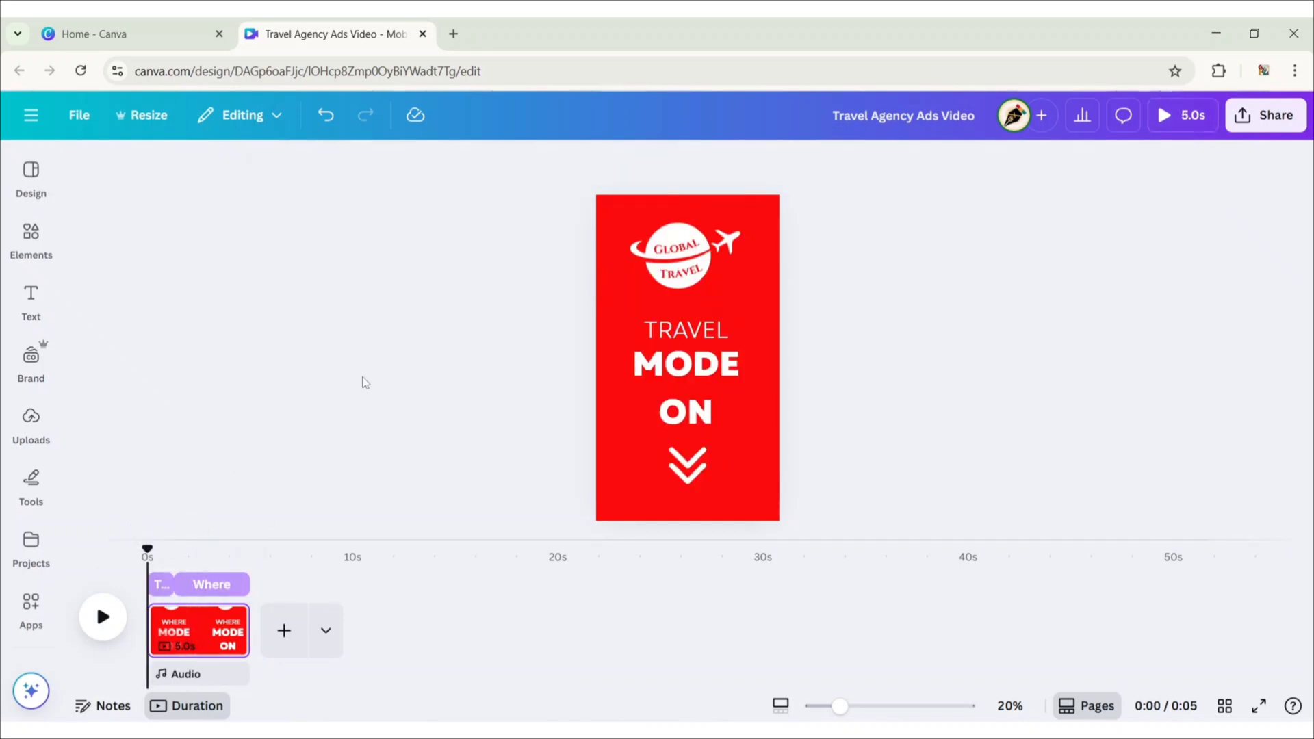
Step: Add a second page and copy the Global Travel logo from the first page onto it
{"action": "left_click", "coordinate": [284, 633]}
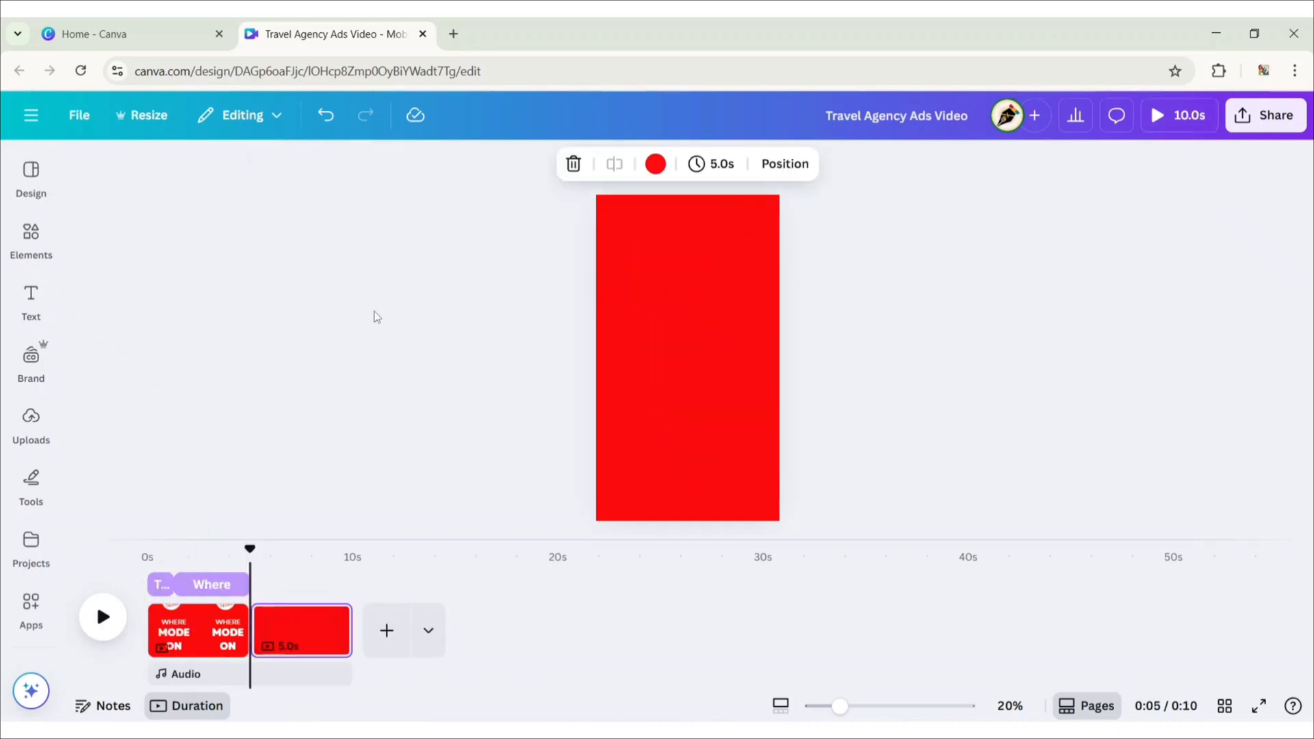
{"action": "left_click", "coordinate": [377, 317]}
{"action": "left_click", "coordinate": [199, 638]}
{"action": "left_click", "coordinate": [687, 266]}
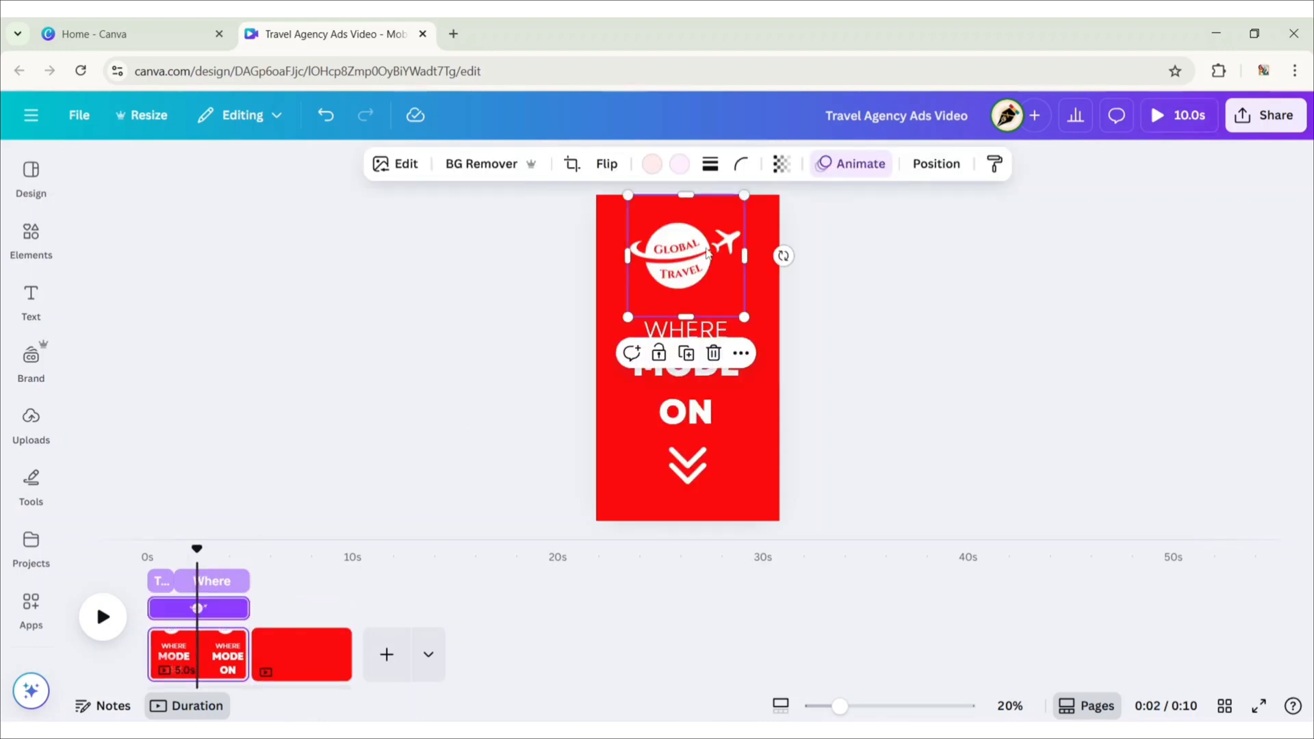
{"action": "left_click", "coordinate": [738, 356]}
{"action": "left_click", "coordinate": [751, 364]}
{"action": "left_click", "coordinate": [316, 638]}
{"action": "right_click", "coordinate": [690, 306]}
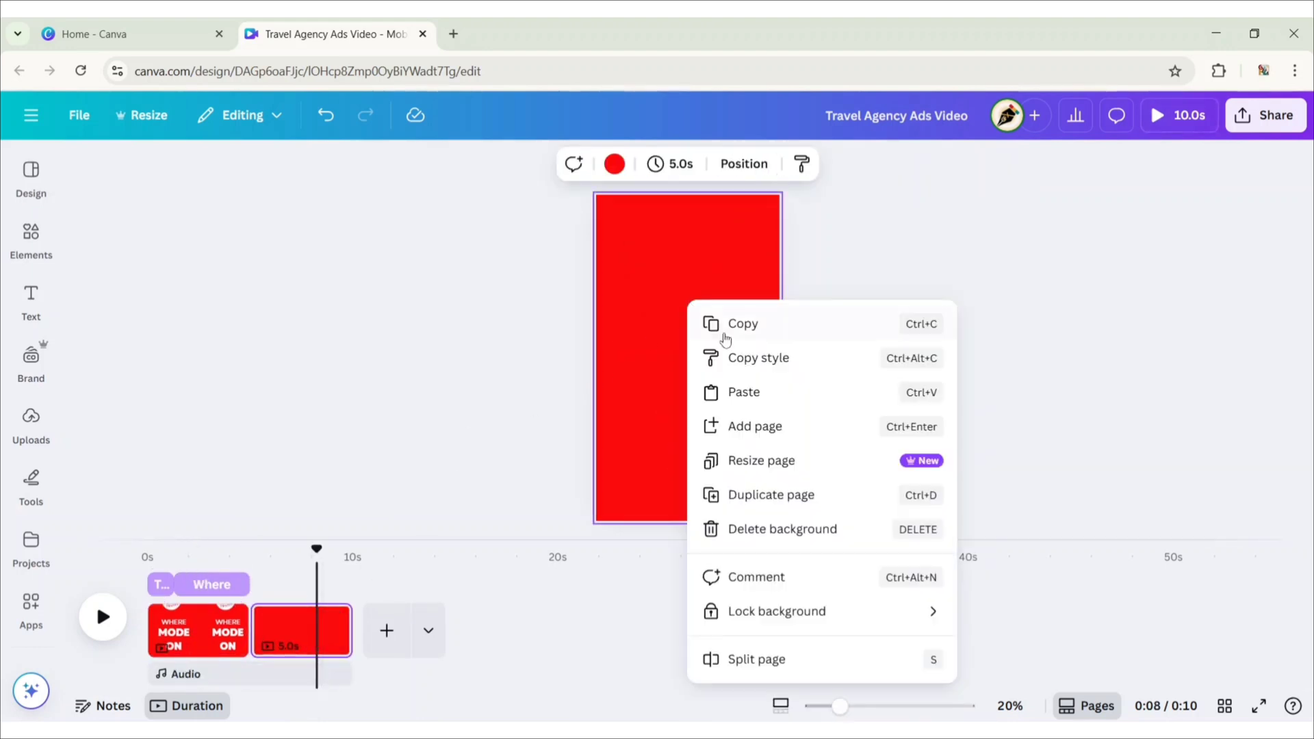
{"action": "left_click", "coordinate": [743, 391]}
Step: Remove the Pop animation from the logo on the second page
{"action": "left_click", "coordinate": [851, 164]}
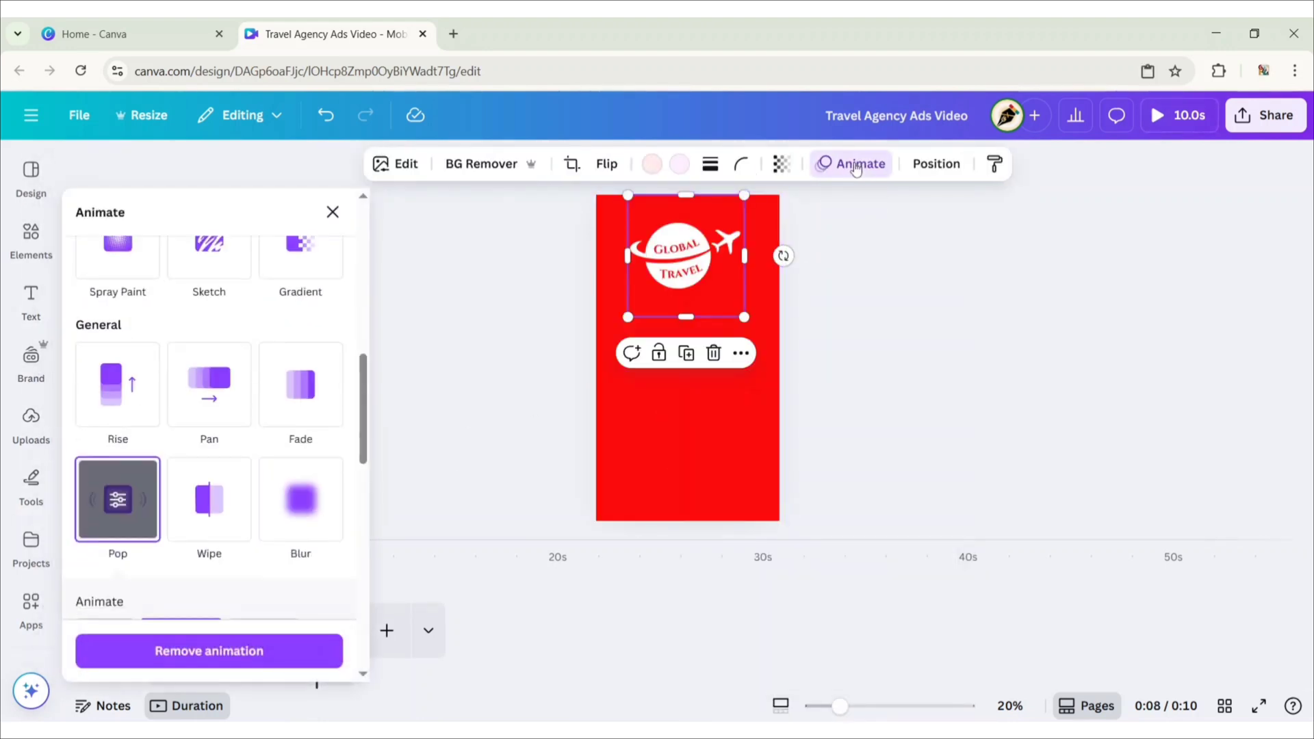
{"action": "left_click", "coordinate": [240, 652]}
{"action": "left_click", "coordinate": [332, 212]}
{"action": "left_click", "coordinate": [434, 346]}
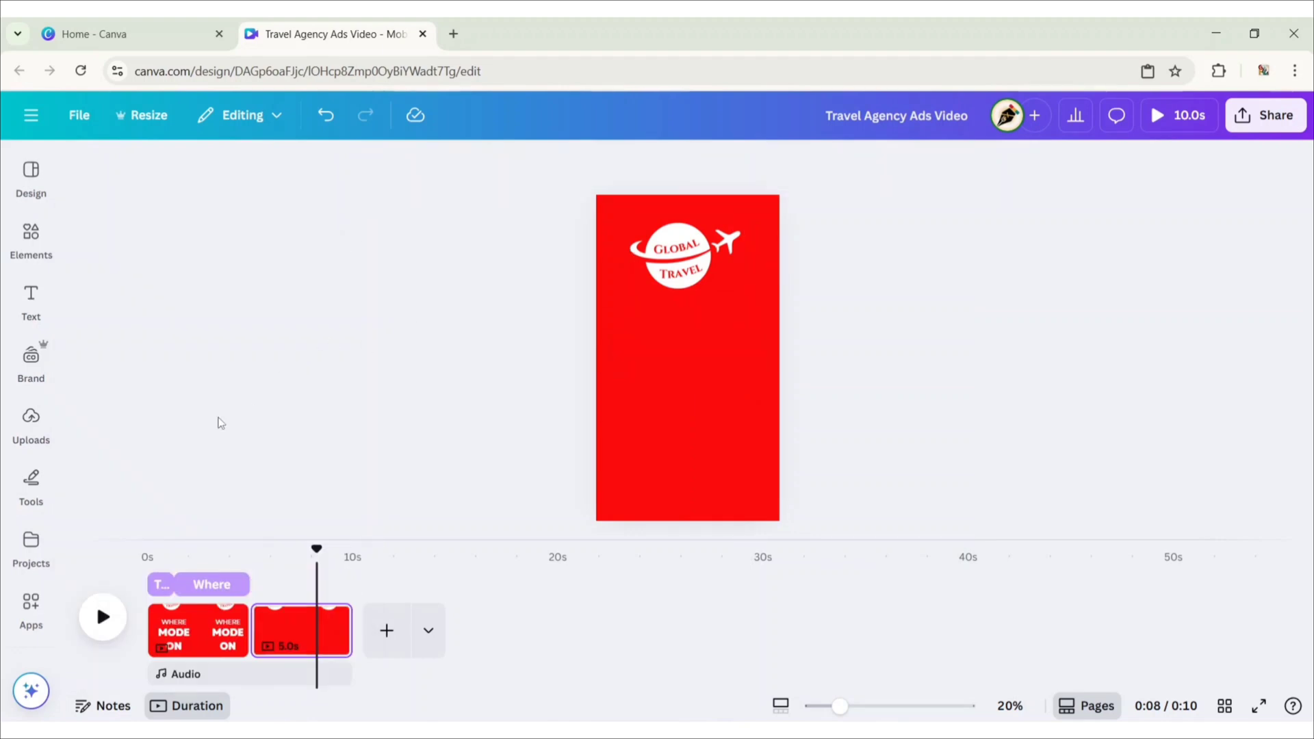
Step: Add a heading reading France to the second page
{"action": "left_click", "coordinate": [34, 301]}
{"action": "left_click", "coordinate": [157, 349]}
{"action": "left_click", "coordinate": [370, 440]}
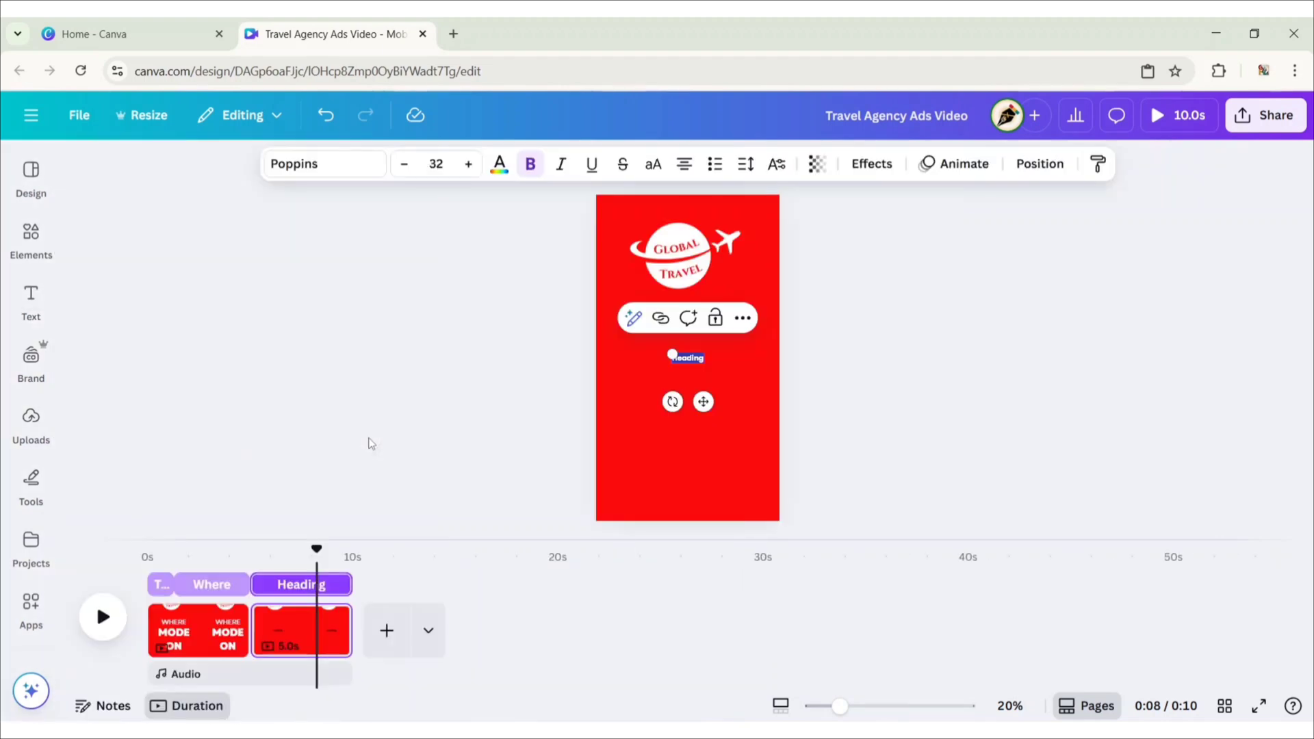
{"action": "type", "text": "France"}
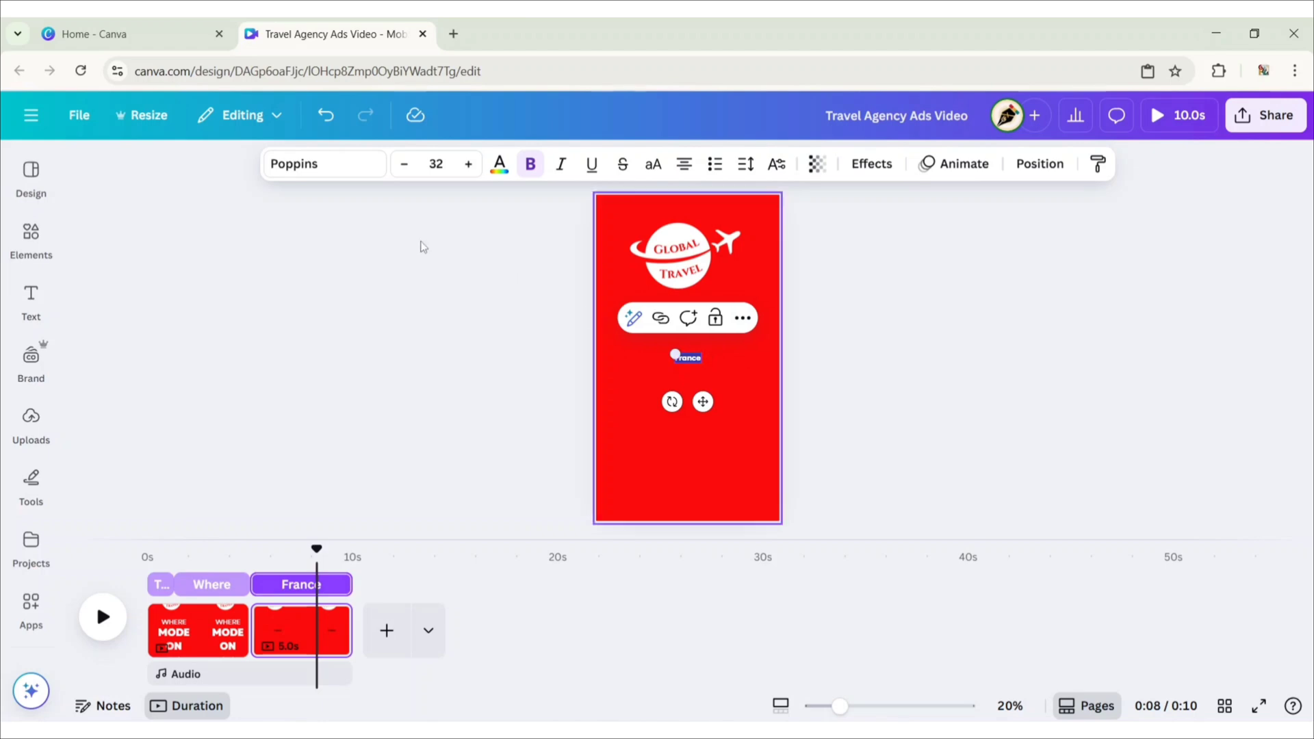
Step: Set the France heading to the Garet Bold font at size 130
{"action": "left_click", "coordinate": [325, 163]}
{"action": "type", "text": "garet"}
{"action": "left_click", "coordinate": [82, 378]}
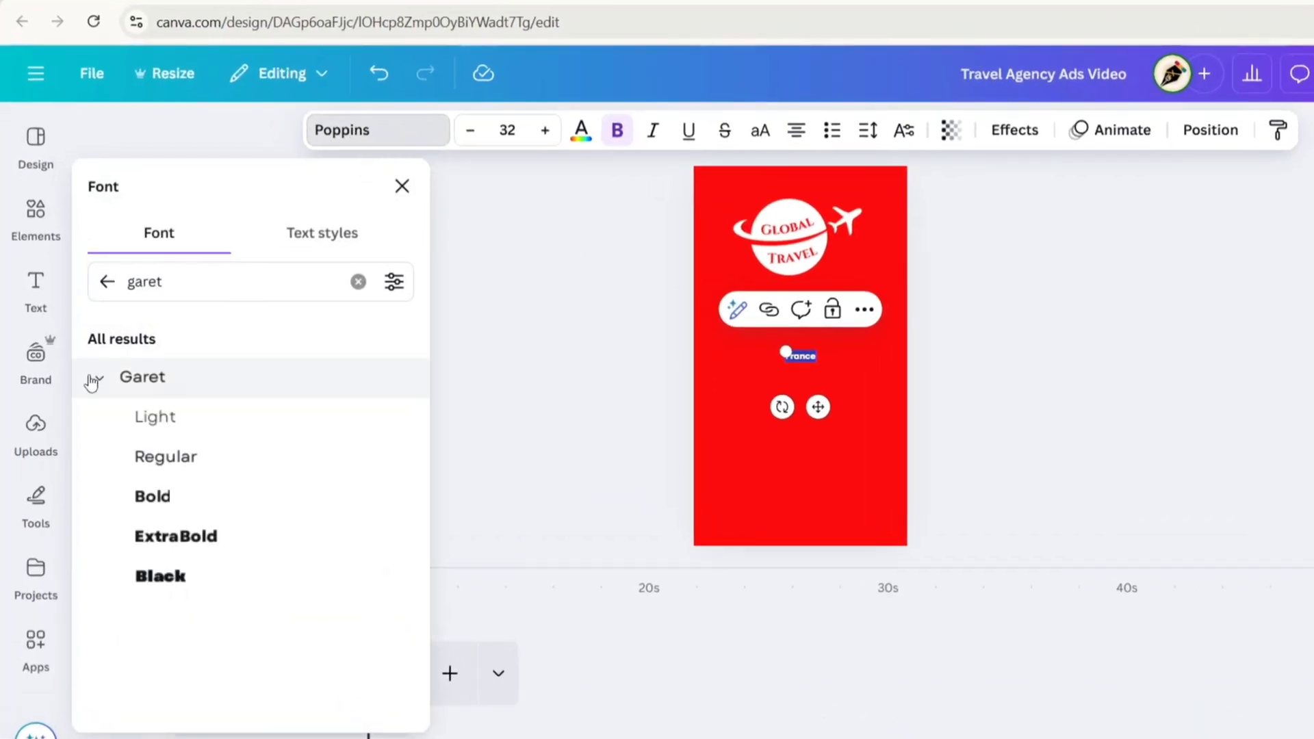
{"action": "left_click", "coordinate": [507, 130]}
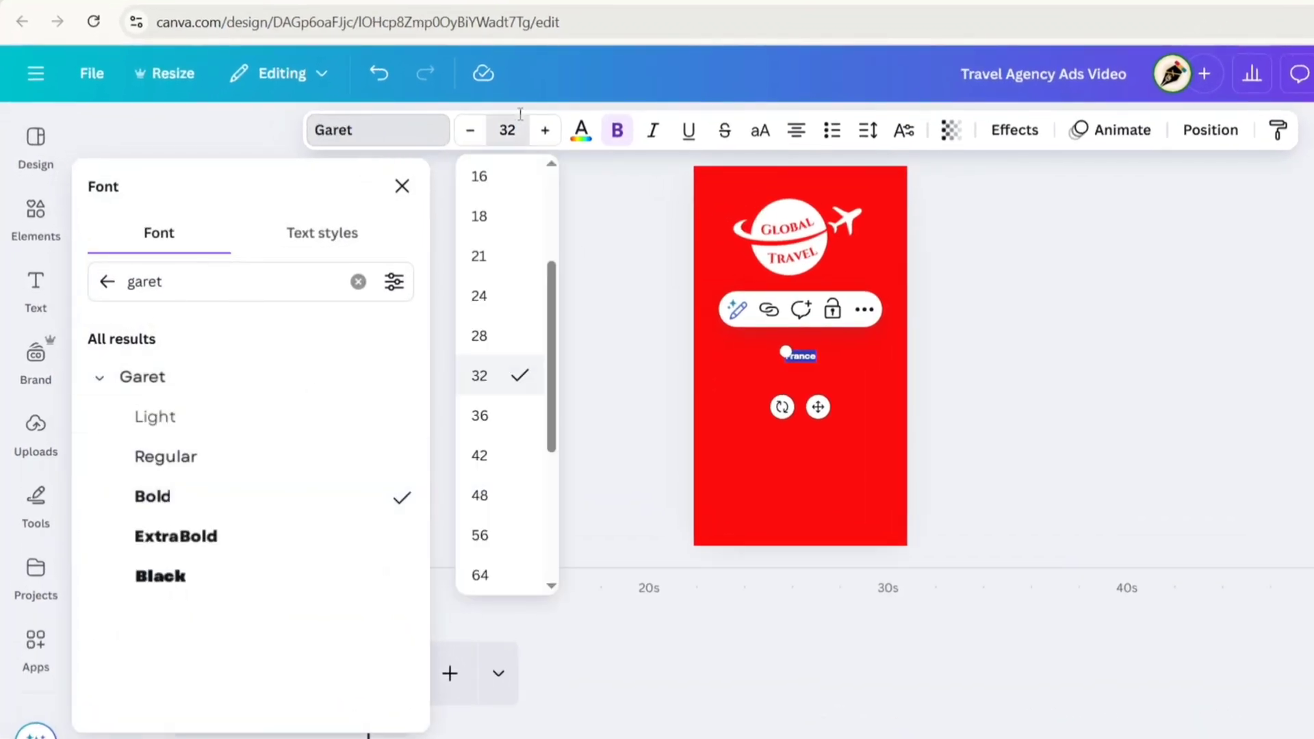
{"action": "type", "text": "130"}
{"action": "key", "text": "Return"}
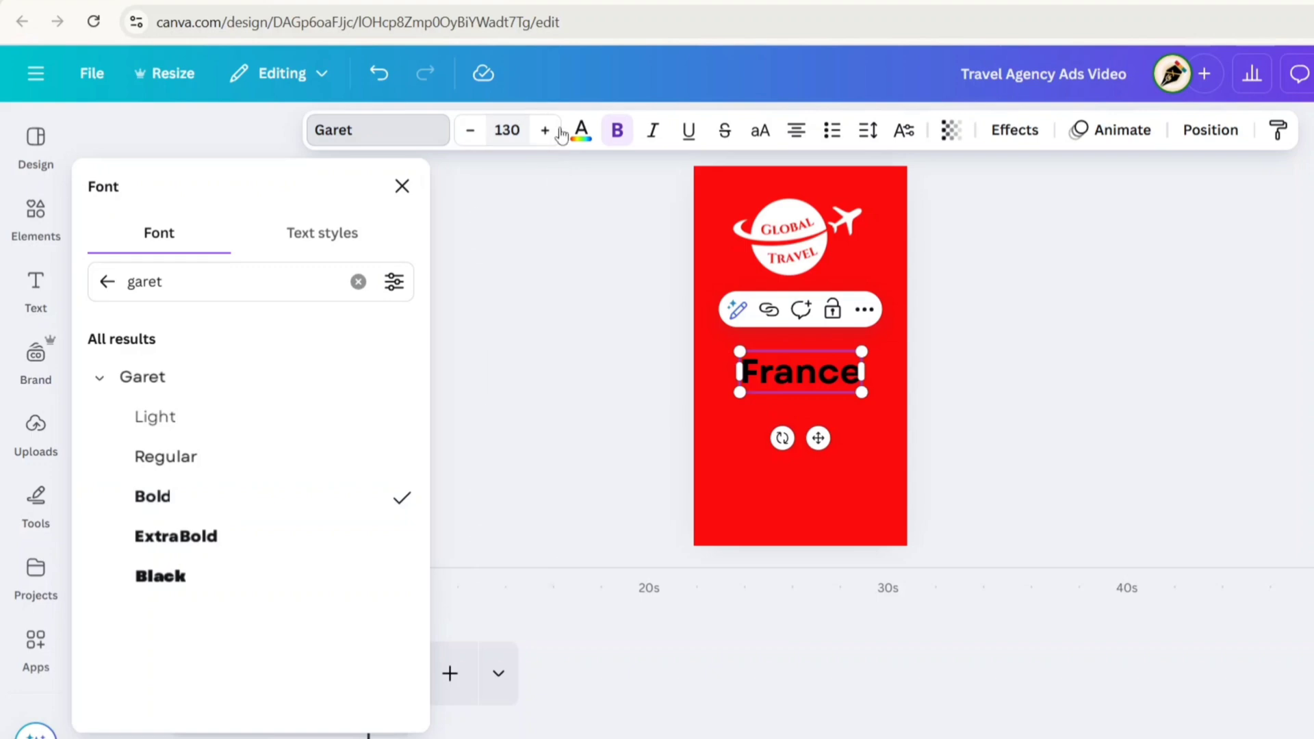
Step: Make the France heading uppercase and white, and move it just below the logo
{"action": "left_click", "coordinate": [747, 135]}
{"action": "left_click", "coordinate": [581, 130]}
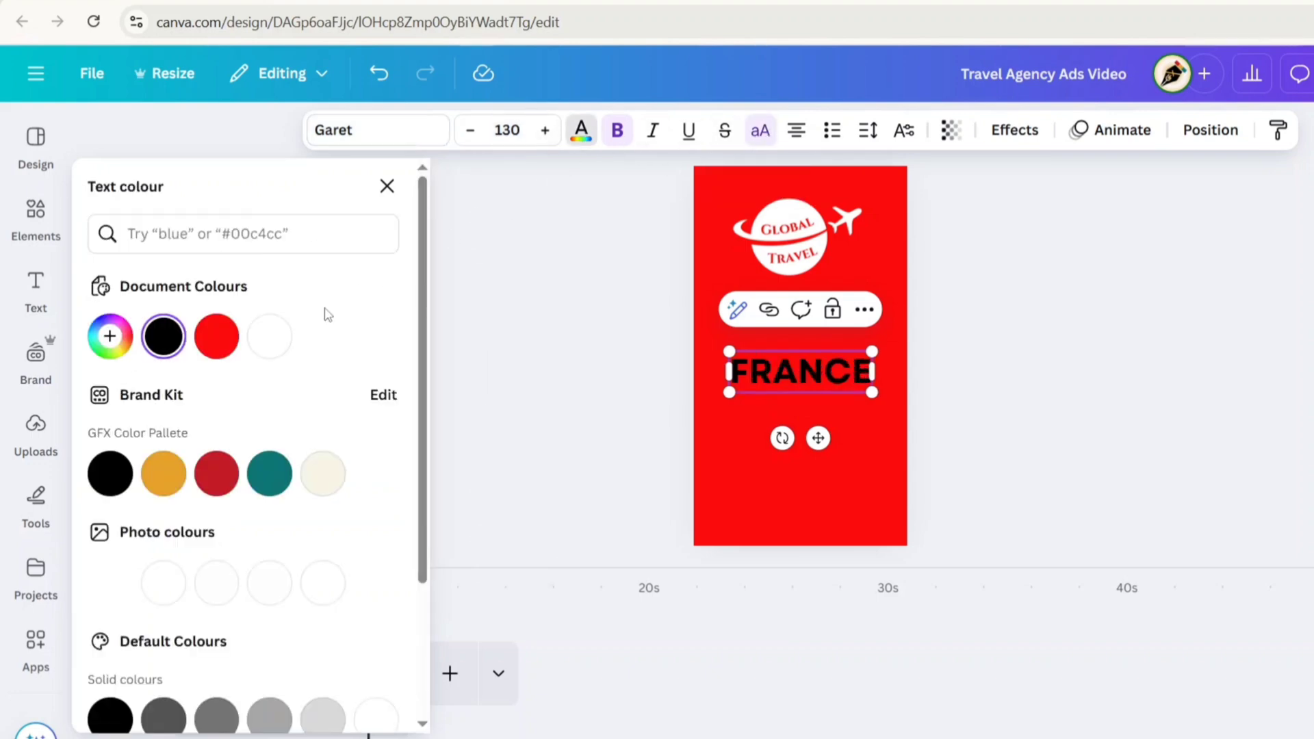
{"action": "left_click", "coordinate": [270, 336]}
{"action": "left_click", "coordinate": [384, 186]}
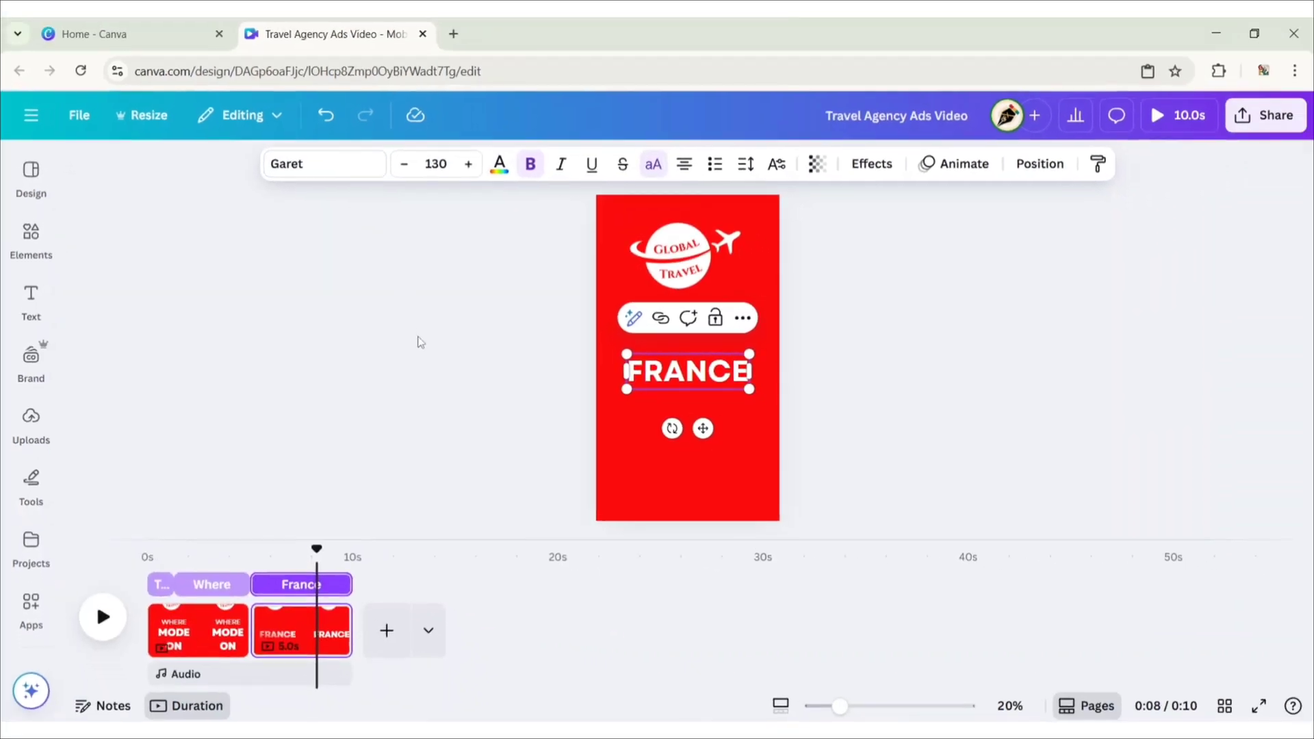
{"action": "left_click", "coordinate": [421, 342]}
{"action": "left_click_drag", "start_coordinate": [694, 372], "coordinate": [689, 328]}
Step: Duplicate the FRANCE text to add Brazil and spain on separate lines below it
{"action": "left_click", "coordinate": [697, 274]}
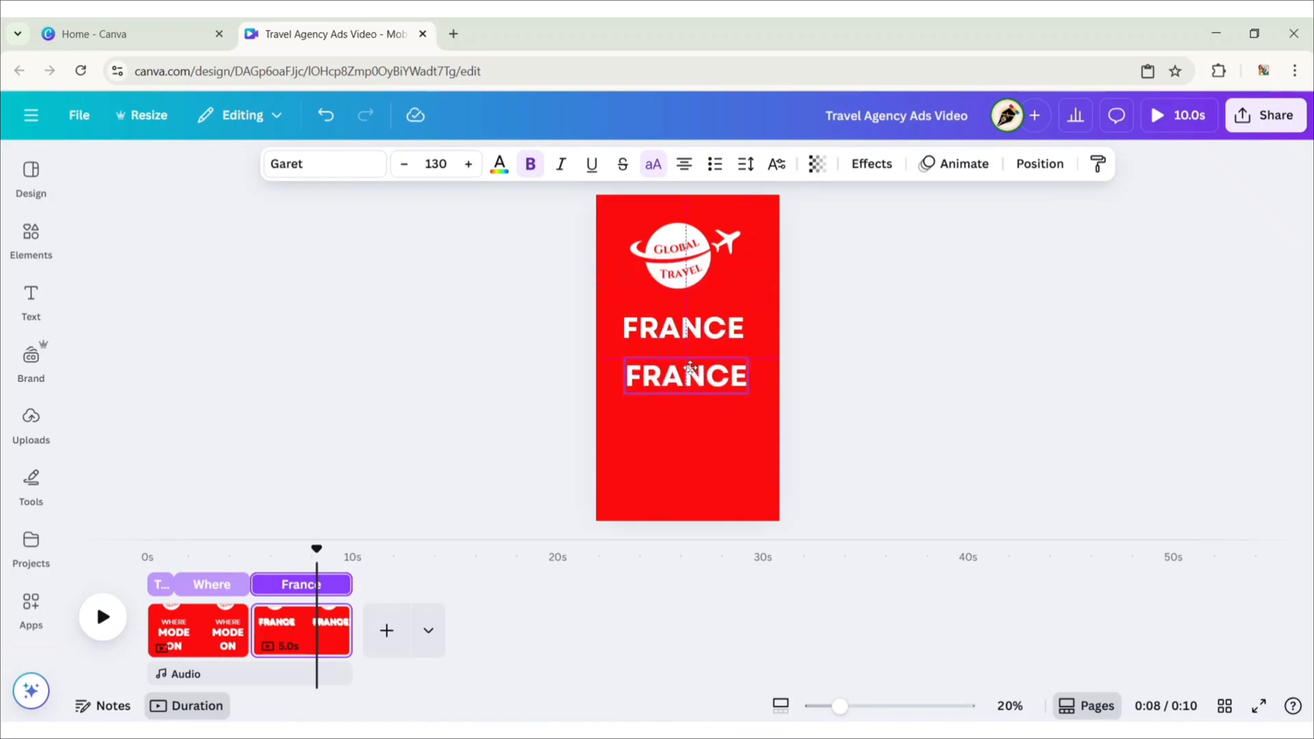
{"action": "key", "text": "Return"}
{"action": "type", "text": "Brazil"}
{"action": "key", "text": "Escape"}
{"action": "key", "text": "ctrl+d"}
{"action": "key", "text": "Return"}
{"action": "type", "text": "spain"}
{"action": "left_click", "coordinate": [1095, 367]}
Step: Duplicate the country text twice more to add uae and usa below SPAIN
{"action": "left_click", "coordinate": [674, 408]}
{"action": "key", "text": "ctrl+d"}
{"action": "key", "text": "Return"}
{"action": "type", "text": "uae"}
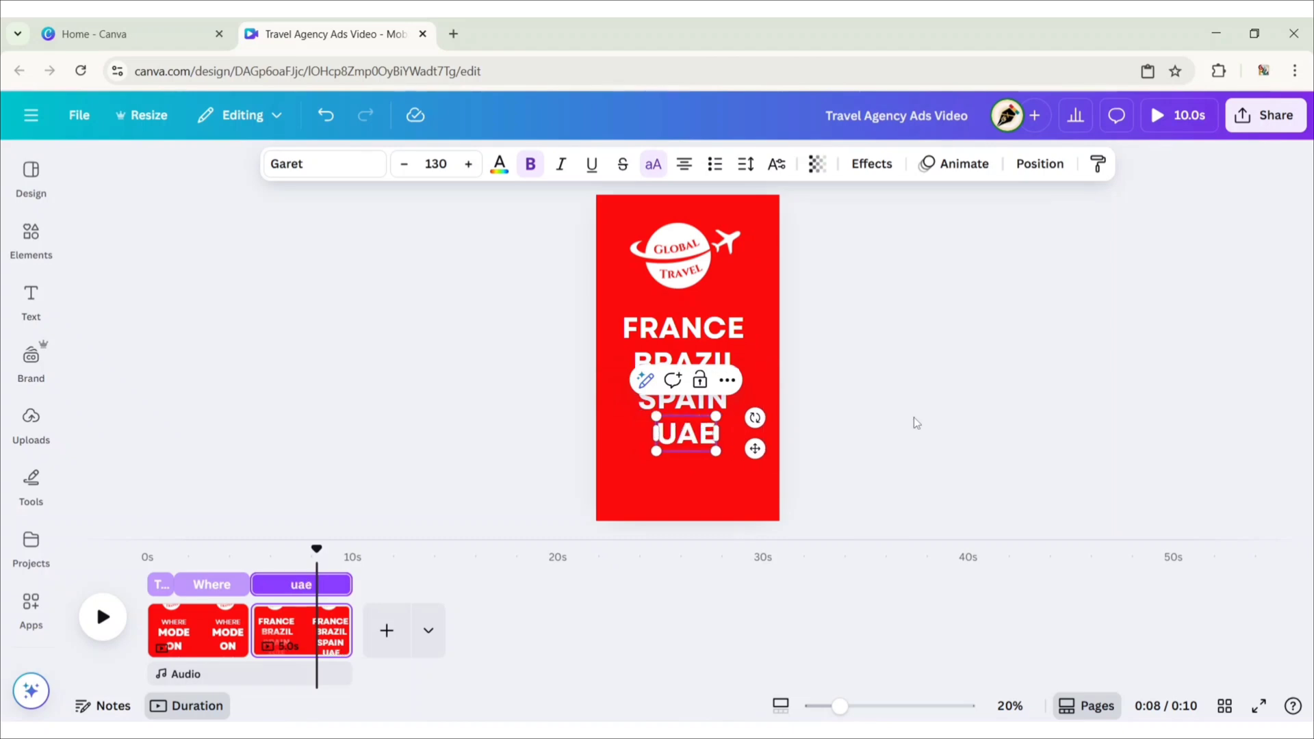
{"action": "type", "text": "usa"}
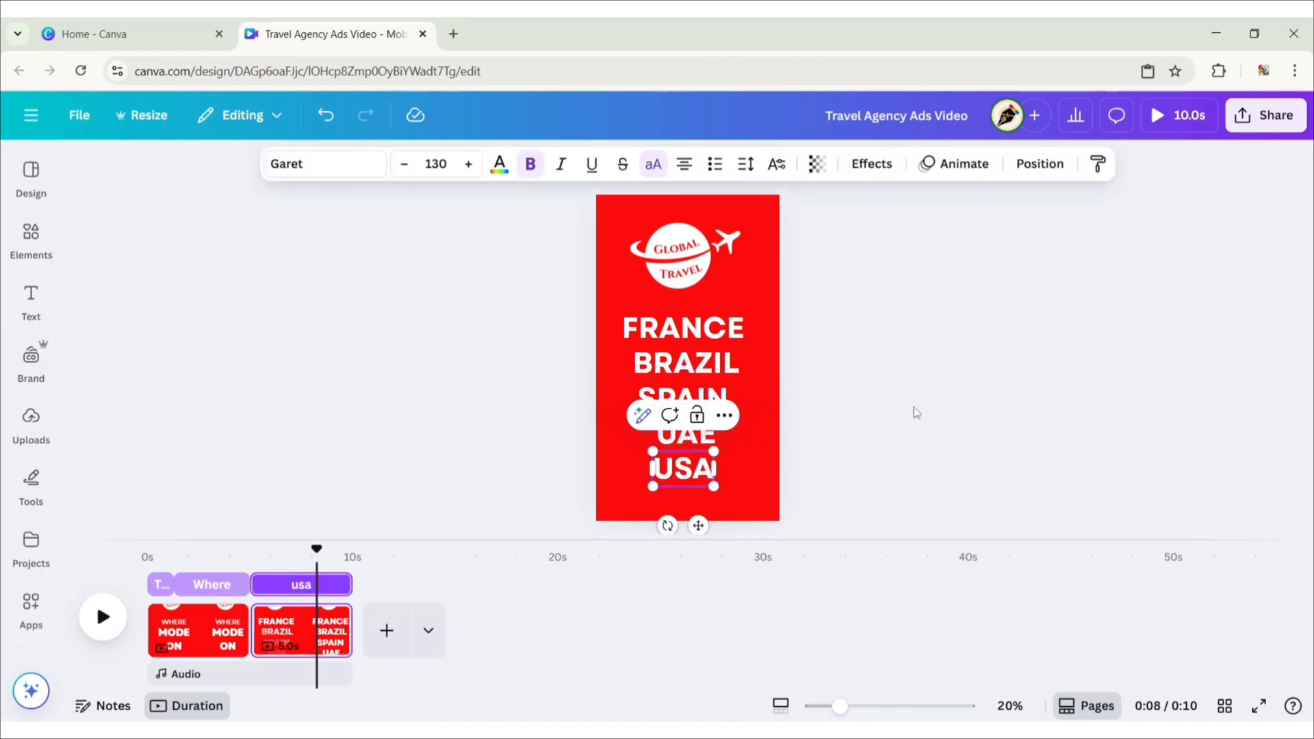
{"action": "left_click", "coordinate": [918, 411]}
Step: Centre-align and evenly space the five country names vertically, and give them the Hollow text effect
{"action": "left_click_drag", "start_coordinate": [509, 236], "coordinate": [919, 574]}
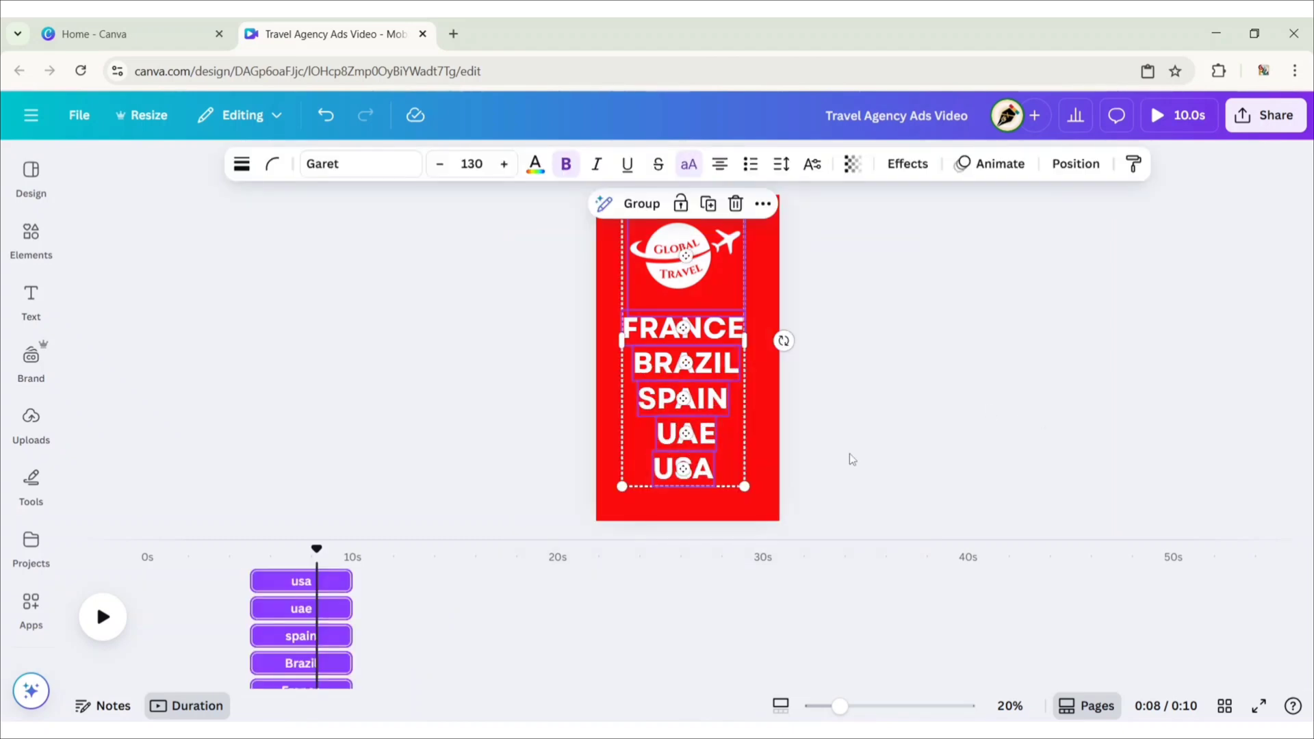
{"action": "left_click", "coordinate": [1032, 168]}
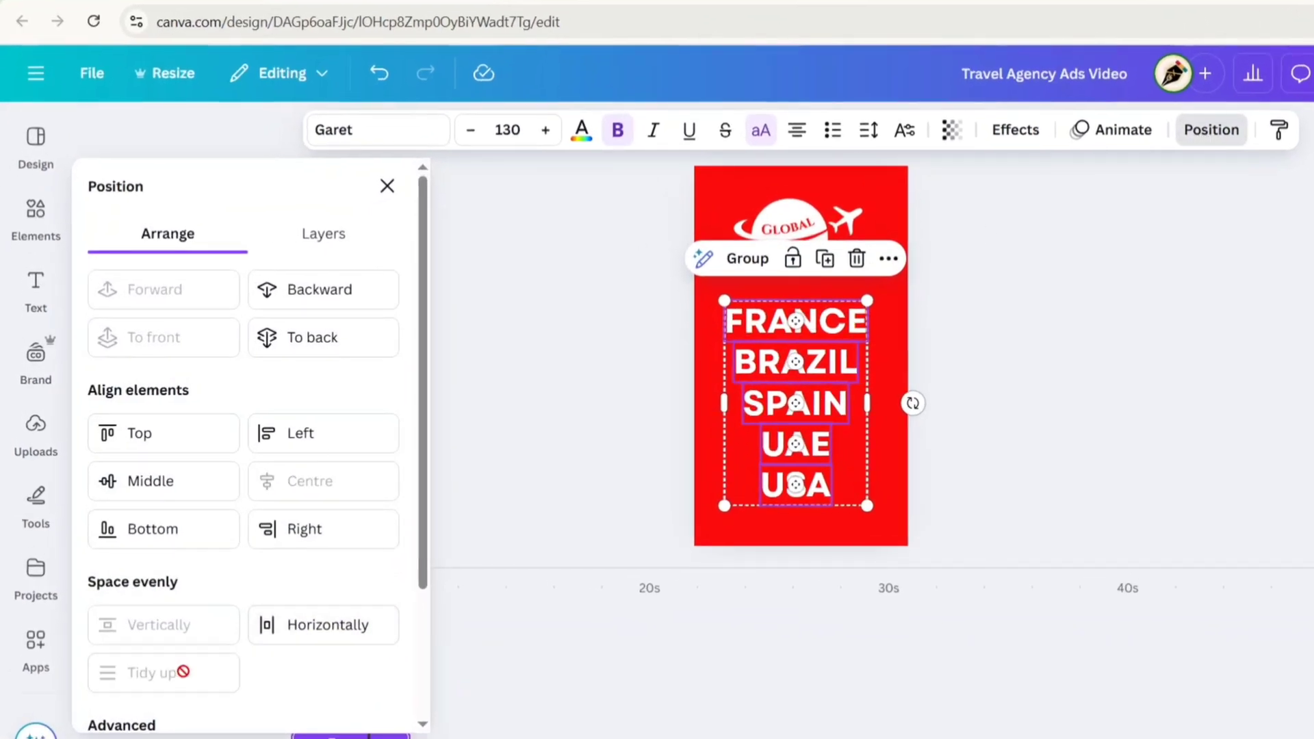
{"action": "left_click", "coordinate": [1021, 132]}
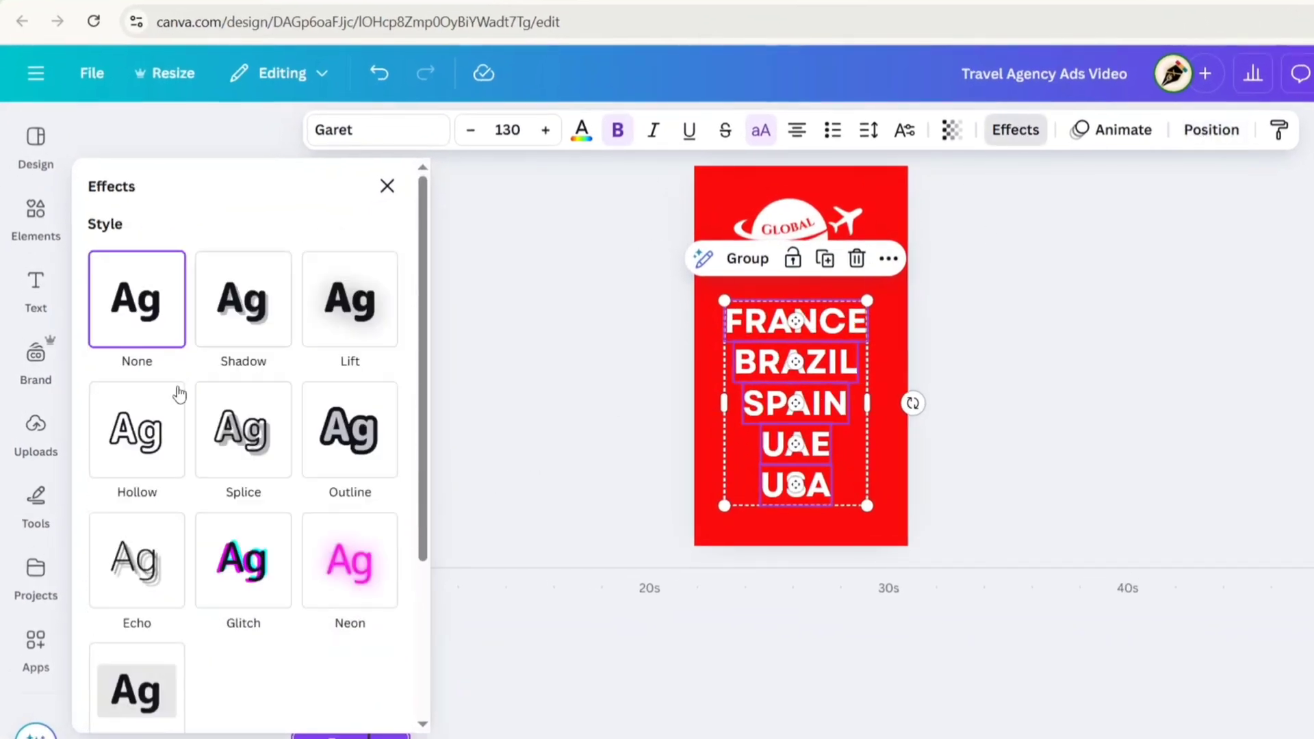
{"action": "left_click", "coordinate": [127, 433]}
{"action": "left_click", "coordinate": [385, 186]}
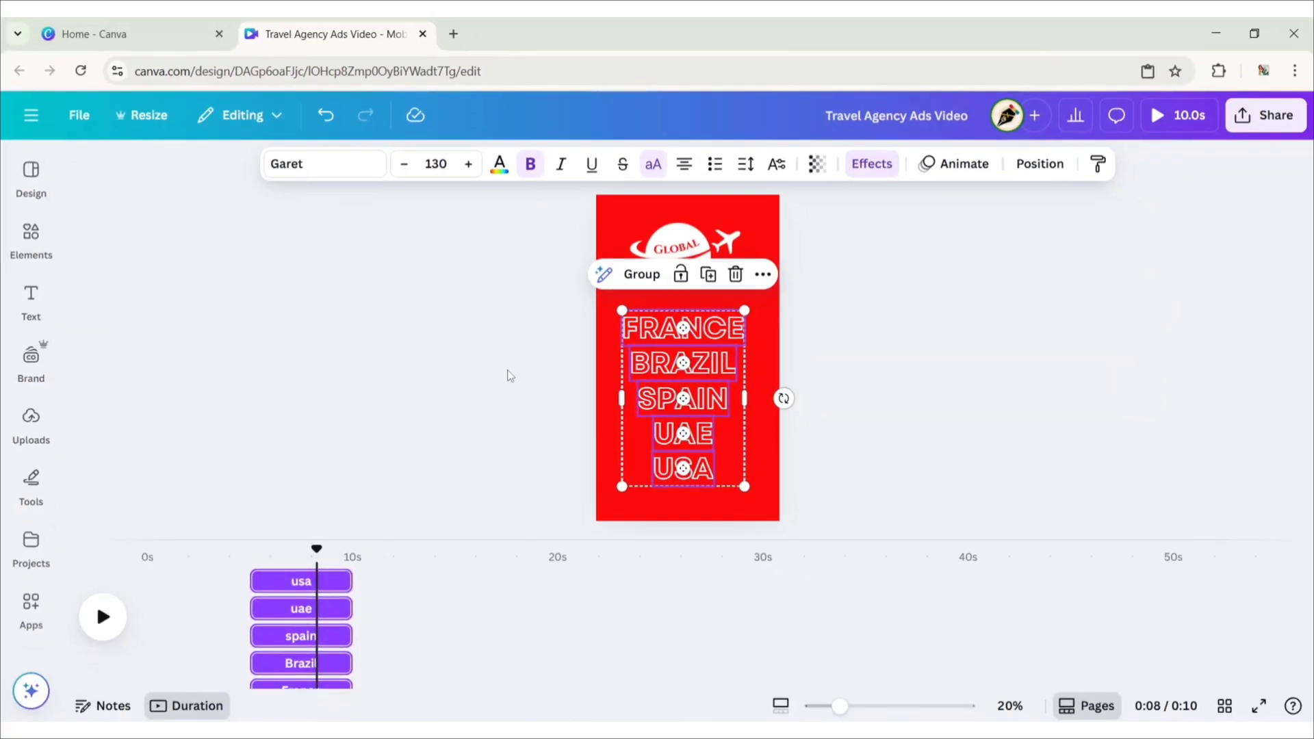
{"action": "left_click", "coordinate": [517, 370]}
Step: Try to align the logo and the five country names to a common vertical centre line
{"action": "left_click_drag", "start_coordinate": [532, 238], "coordinate": [869, 525]}
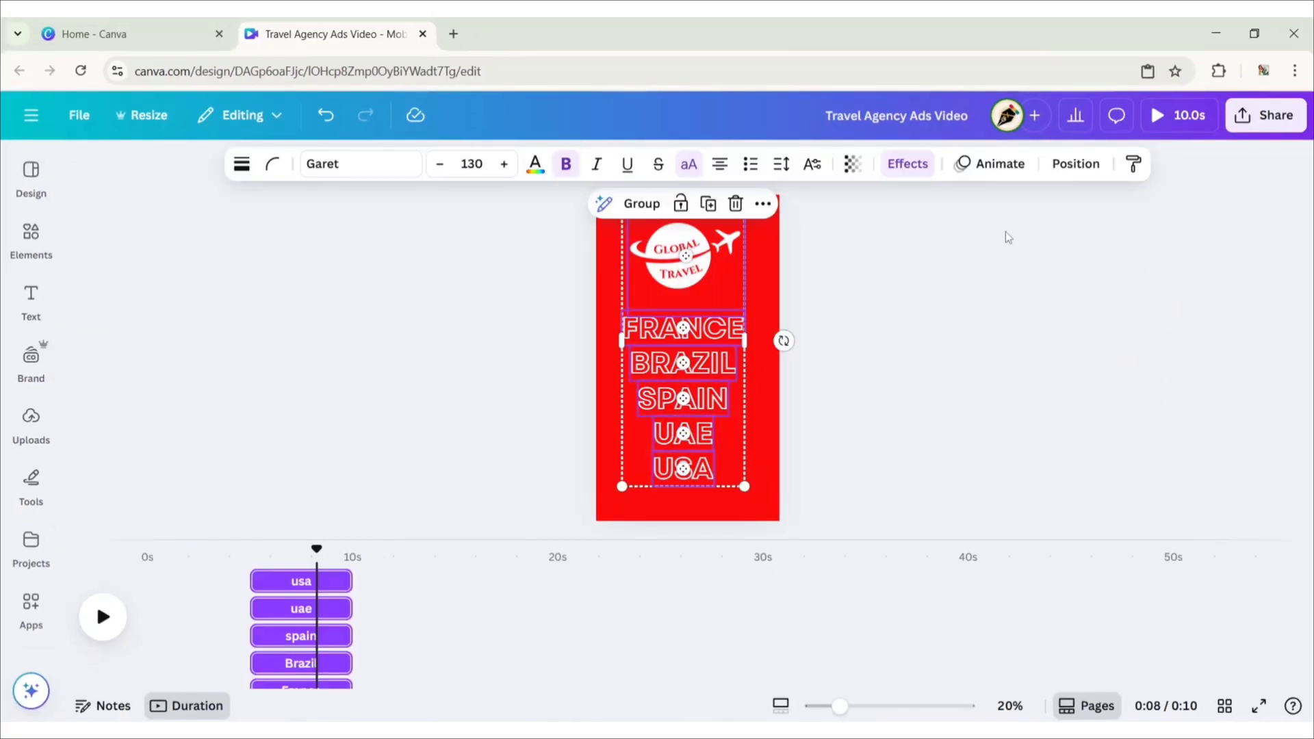
{"action": "left_click", "coordinate": [1068, 168]}
{"action": "left_click", "coordinate": [253, 467]}
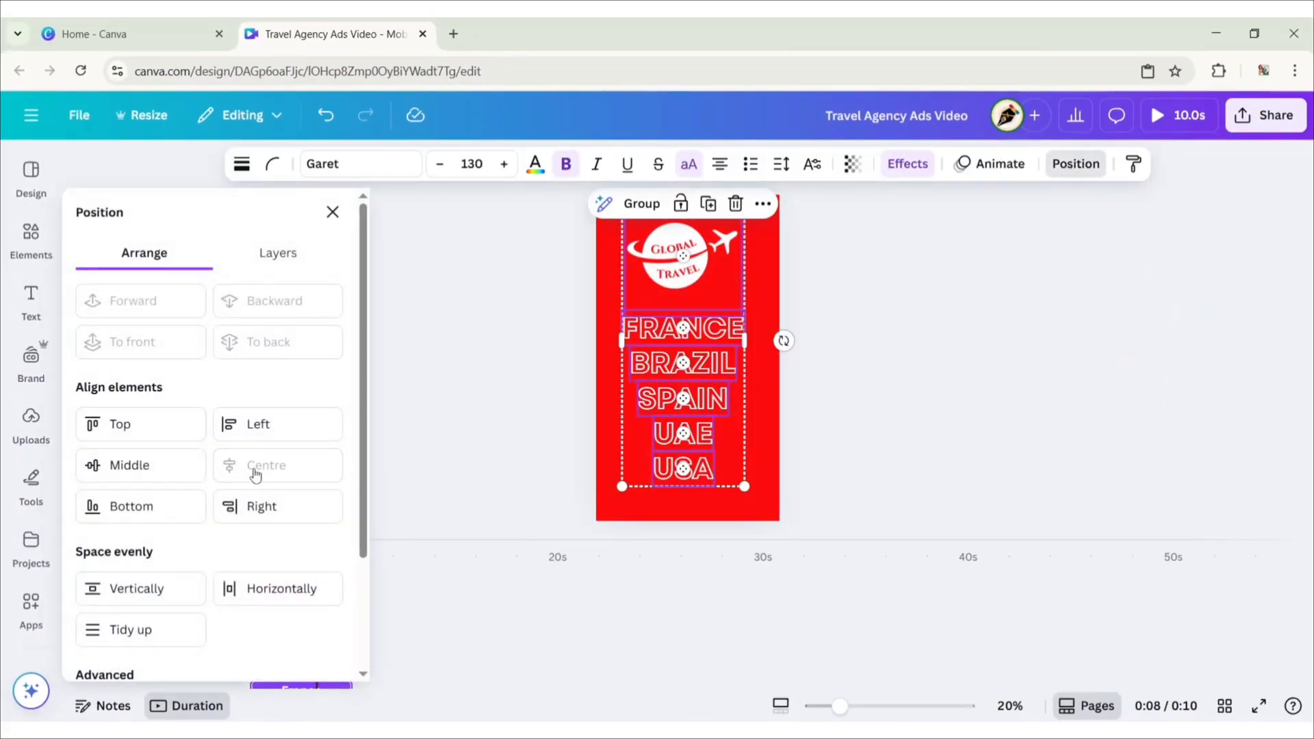
{"action": "key", "text": "ctrl+z"}
Step: Nudge the five country names together slightly to the right to centre them under the logo
{"action": "left_click", "coordinate": [423, 436]}
{"action": "left_click_drag", "start_coordinate": [534, 310], "coordinate": [856, 500]}
{"action": "key", "text": "Right"}
{"action": "key", "text": "Right"}
{"action": "key", "text": "Right"}
{"action": "key", "text": "Right"}
{"action": "key", "text": "Right"}
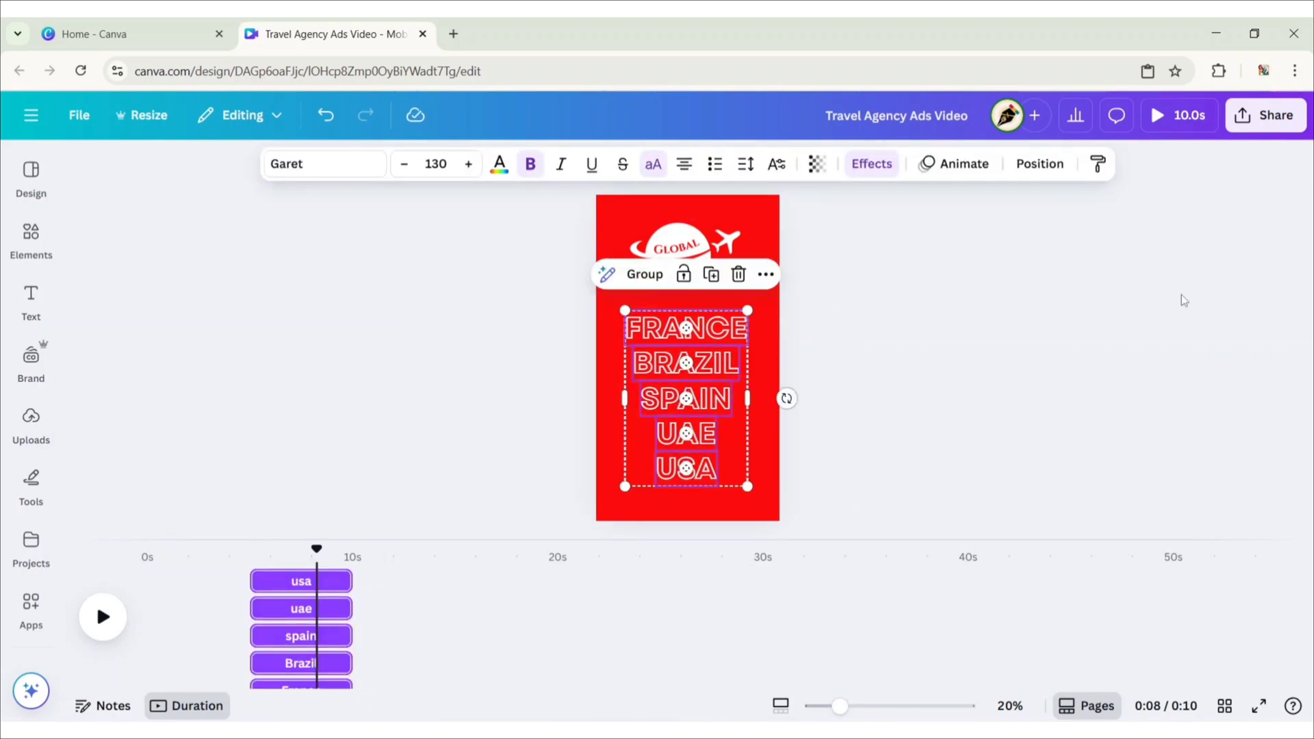
Step: Apply the Rise animation, on enter only, to all five country names on the second page
{"action": "left_click", "coordinate": [1181, 300]}
{"action": "left_click_drag", "start_coordinate": [556, 330], "coordinate": [943, 489]}
{"action": "left_click", "coordinate": [966, 161]}
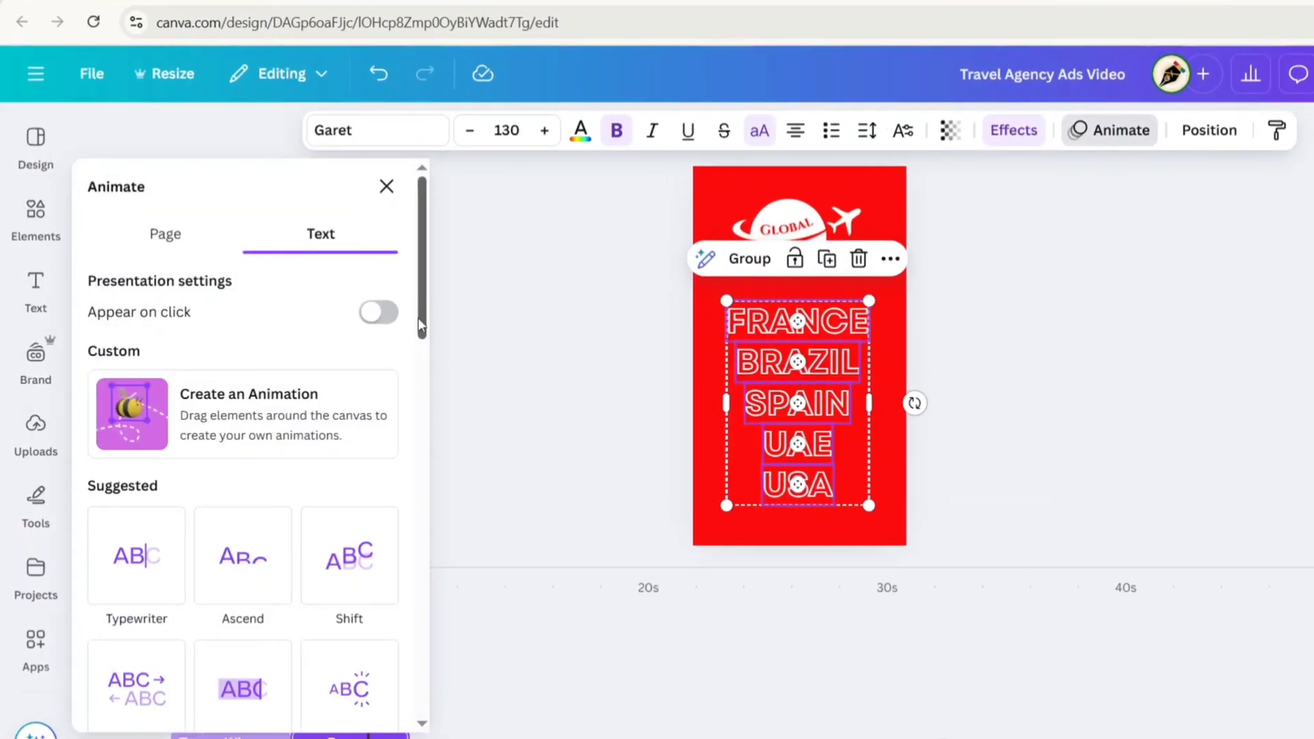
{"action": "scroll", "coordinate": [421, 324], "scroll_direction": "down", "scroll_amount": 10}
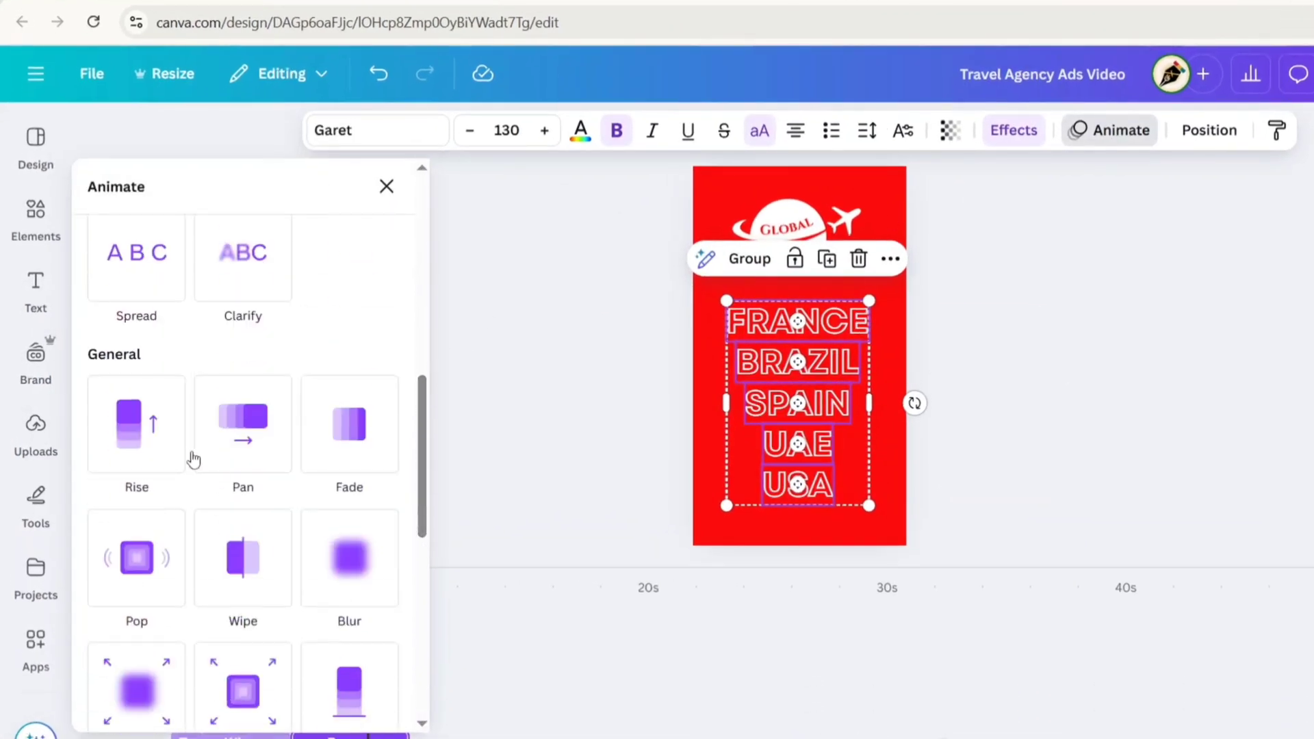
{"action": "left_click", "coordinate": [118, 433]}
{"action": "left_click", "coordinate": [199, 538]}
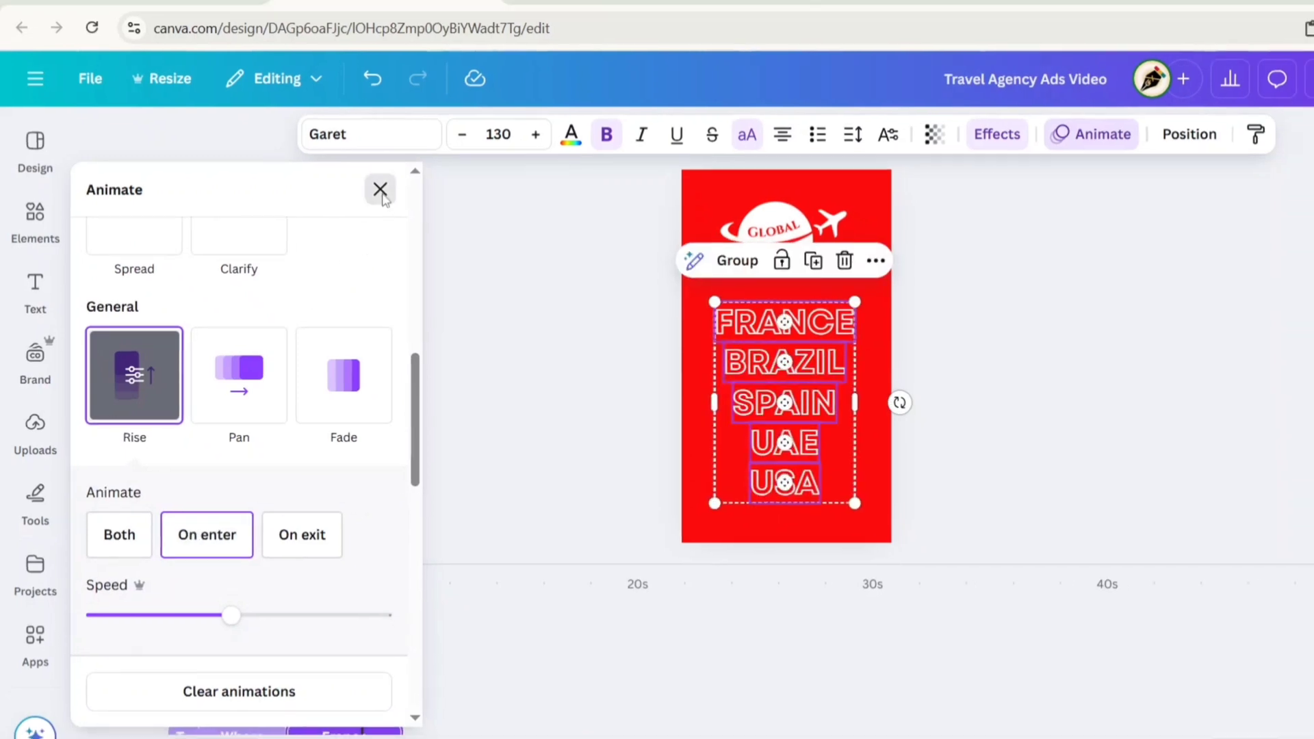
{"action": "left_click", "coordinate": [387, 192]}
{"action": "left_click", "coordinate": [512, 381]}
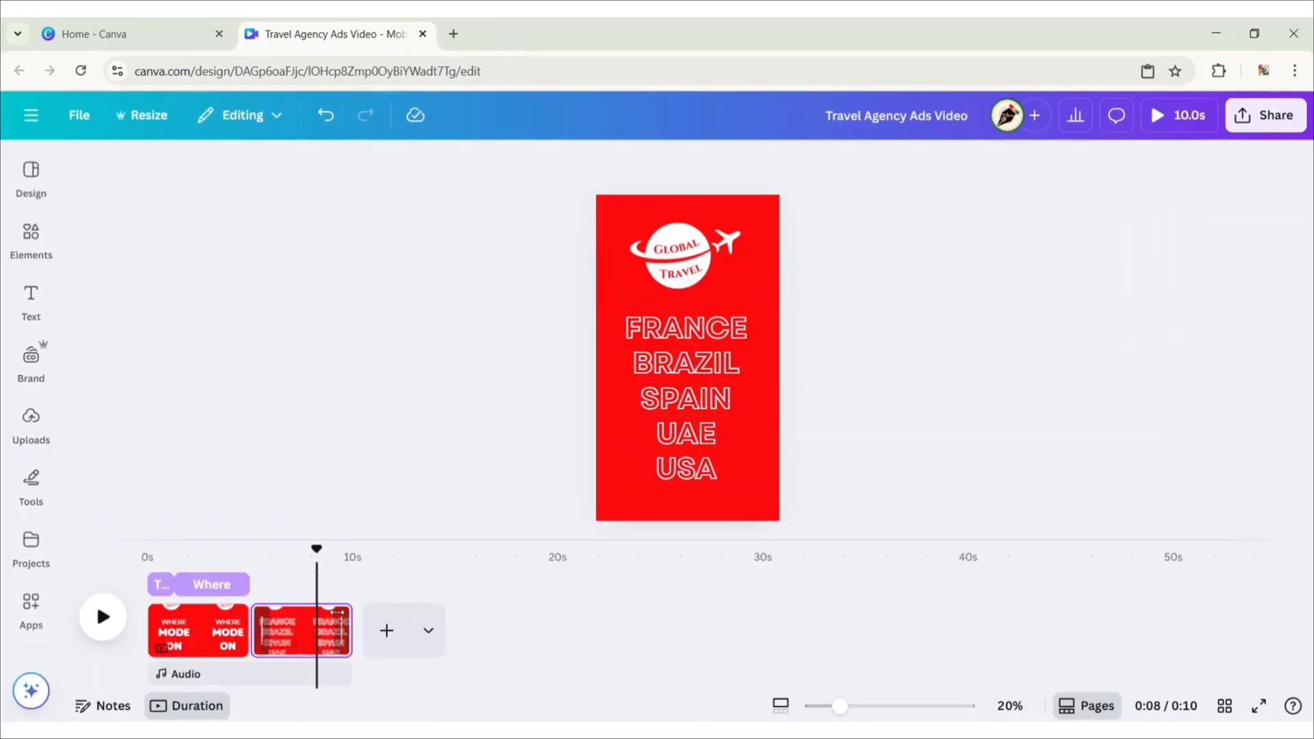
Step: Duplicate the country list page and clear the animations from the five country names on the copy
{"action": "left_click", "coordinate": [332, 617]}
{"action": "left_click", "coordinate": [425, 336]}
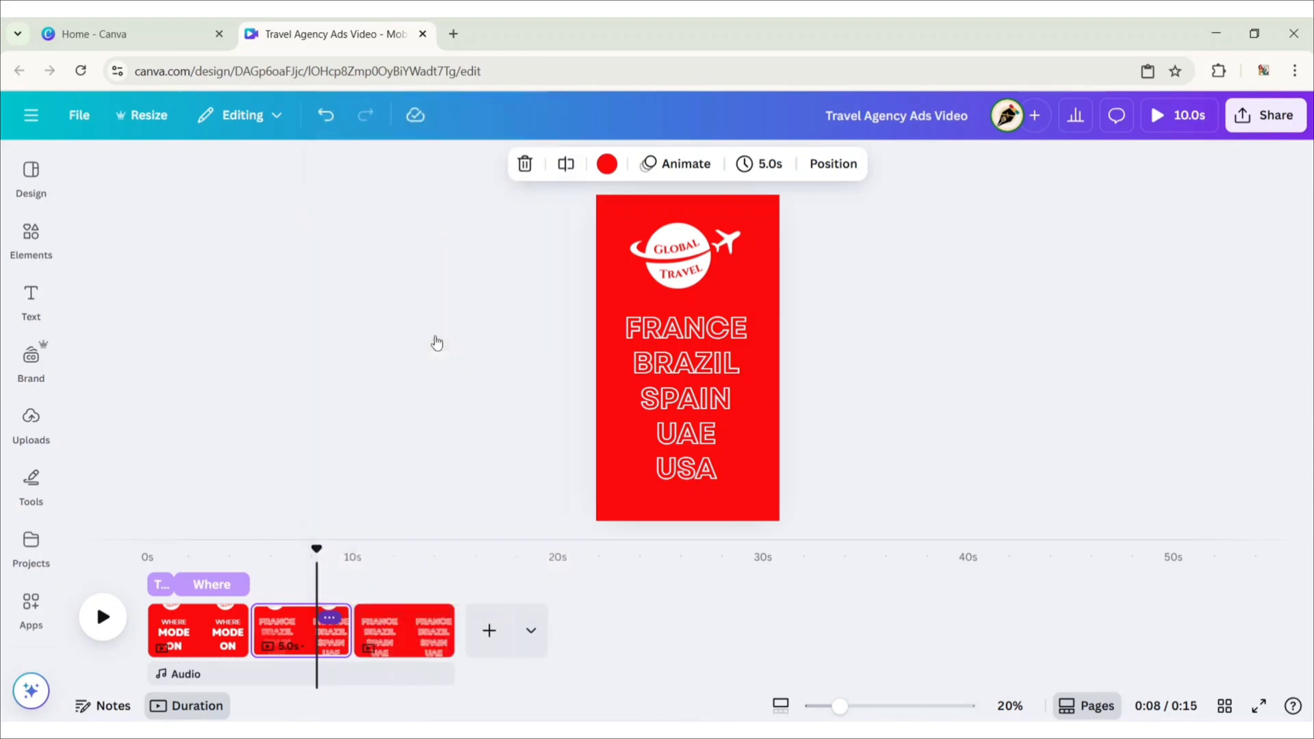
{"action": "left_click", "coordinate": [594, 344]}
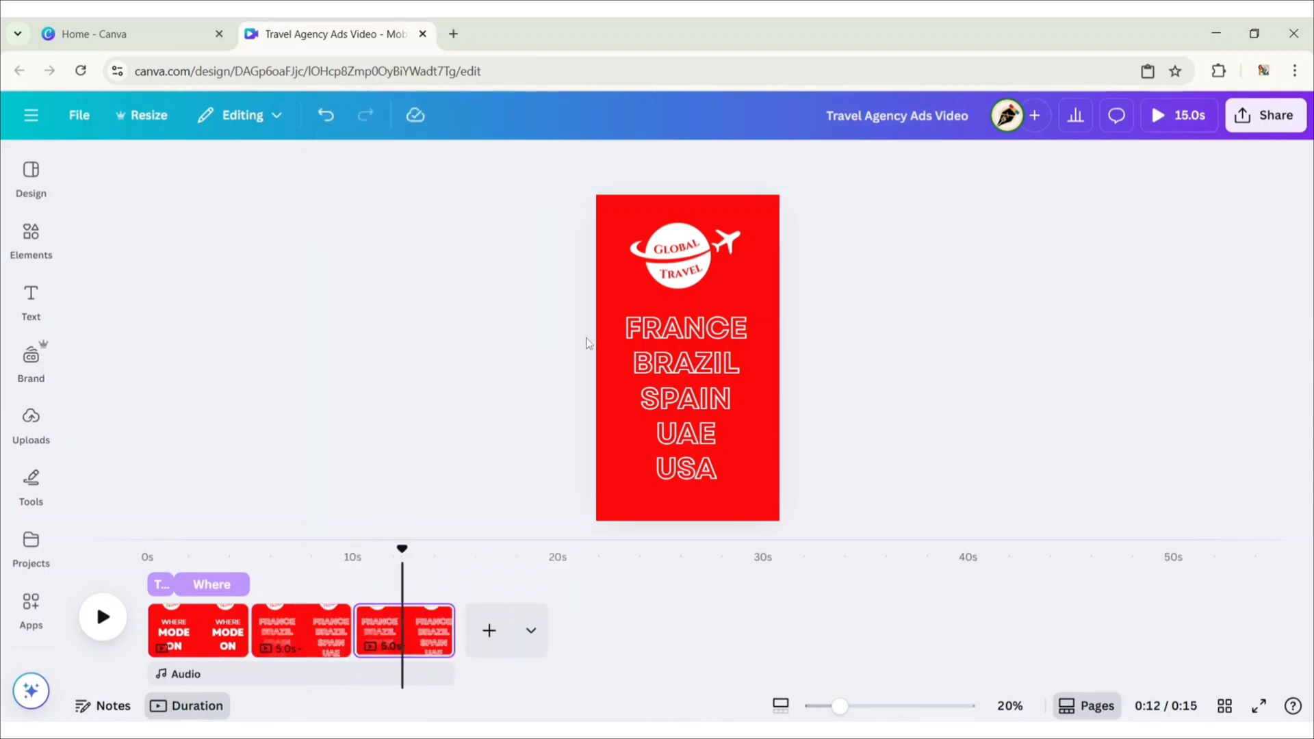
{"action": "left_click_drag", "start_coordinate": [691, 375], "coordinate": [855, 494]}
{"action": "left_click", "coordinate": [970, 167]}
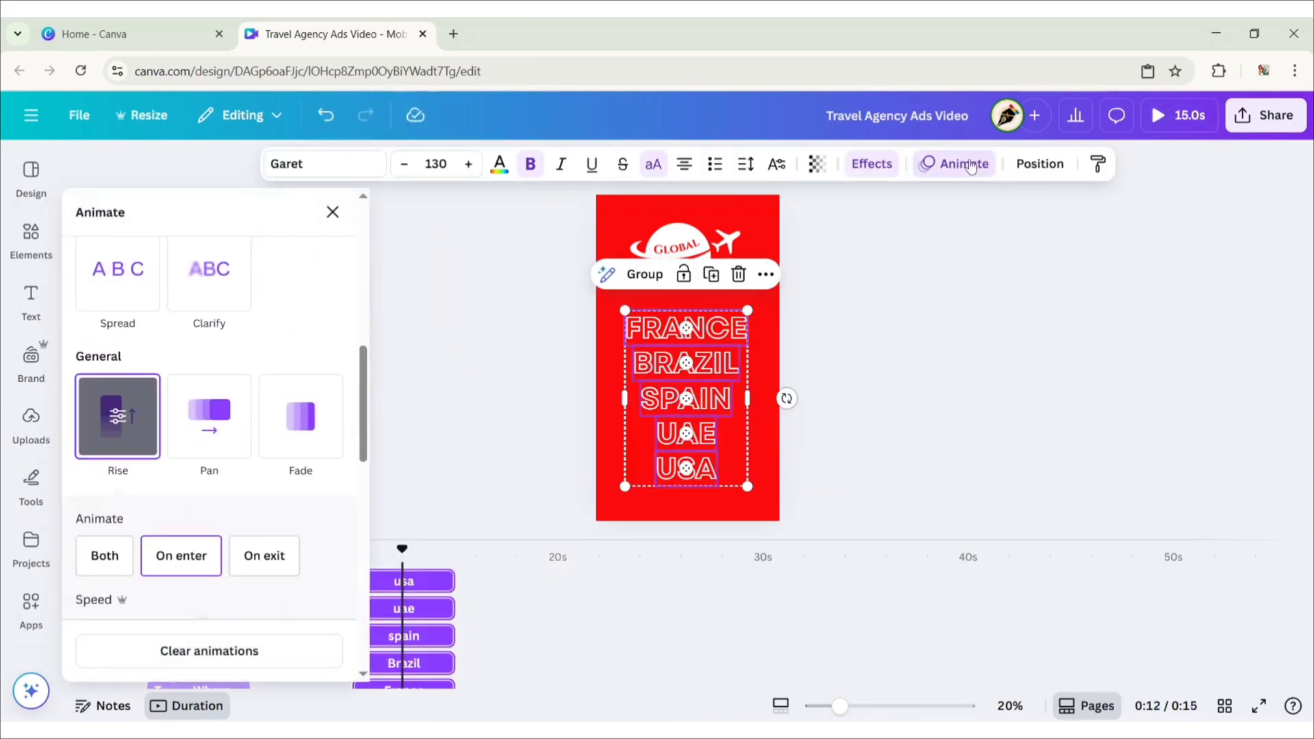
{"action": "left_click", "coordinate": [209, 651]}
{"action": "left_click", "coordinate": [333, 212]}
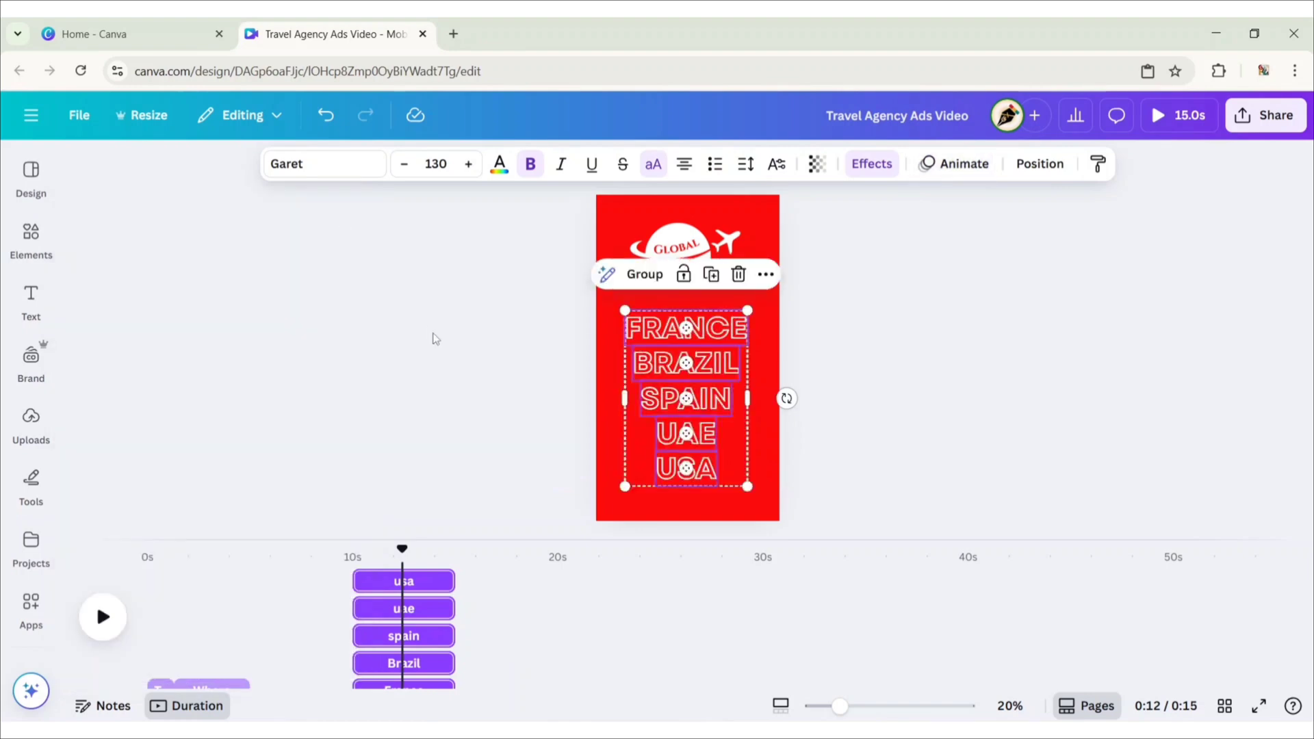
{"action": "left_click", "coordinate": [436, 342]}
Step: Remove the Hollow effect from FRANCE on the third page so the name is solid white
{"action": "left_click", "coordinate": [662, 329]}
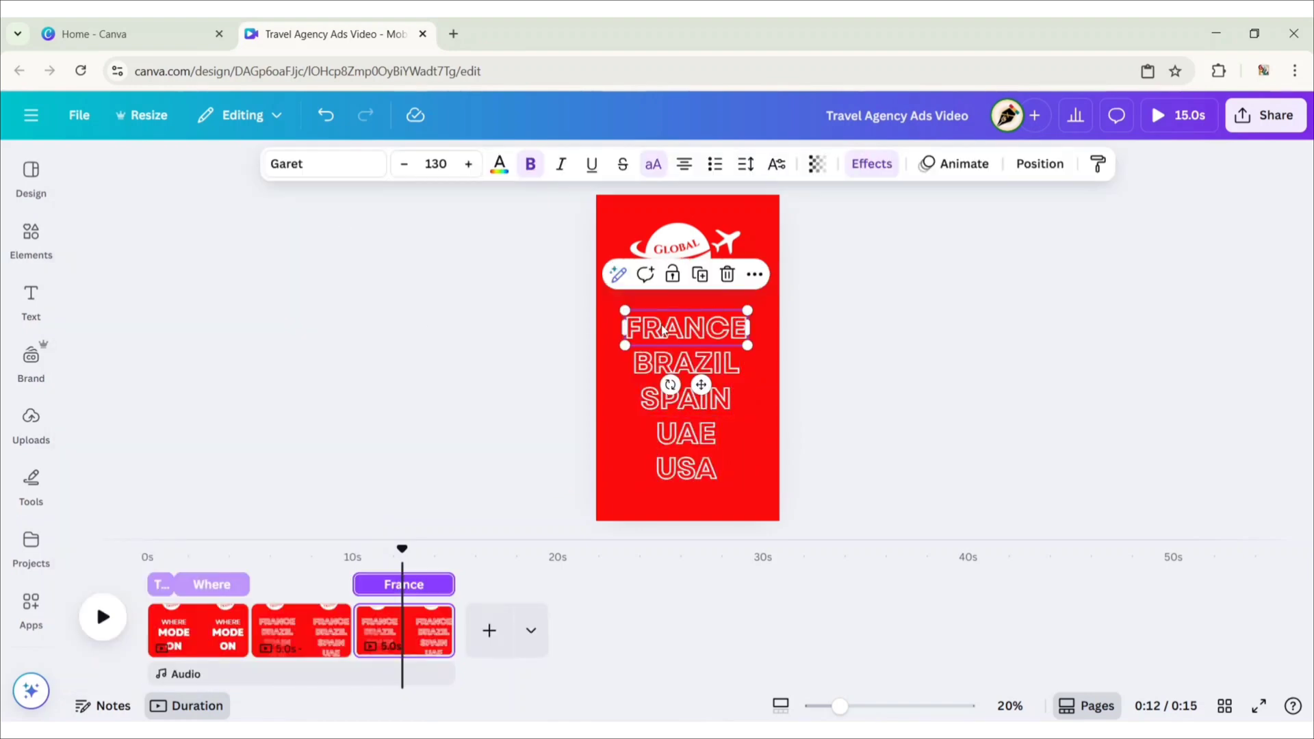
{"action": "left_click", "coordinate": [873, 167]}
{"action": "left_click", "coordinate": [115, 307]}
{"action": "left_click", "coordinate": [330, 213]}
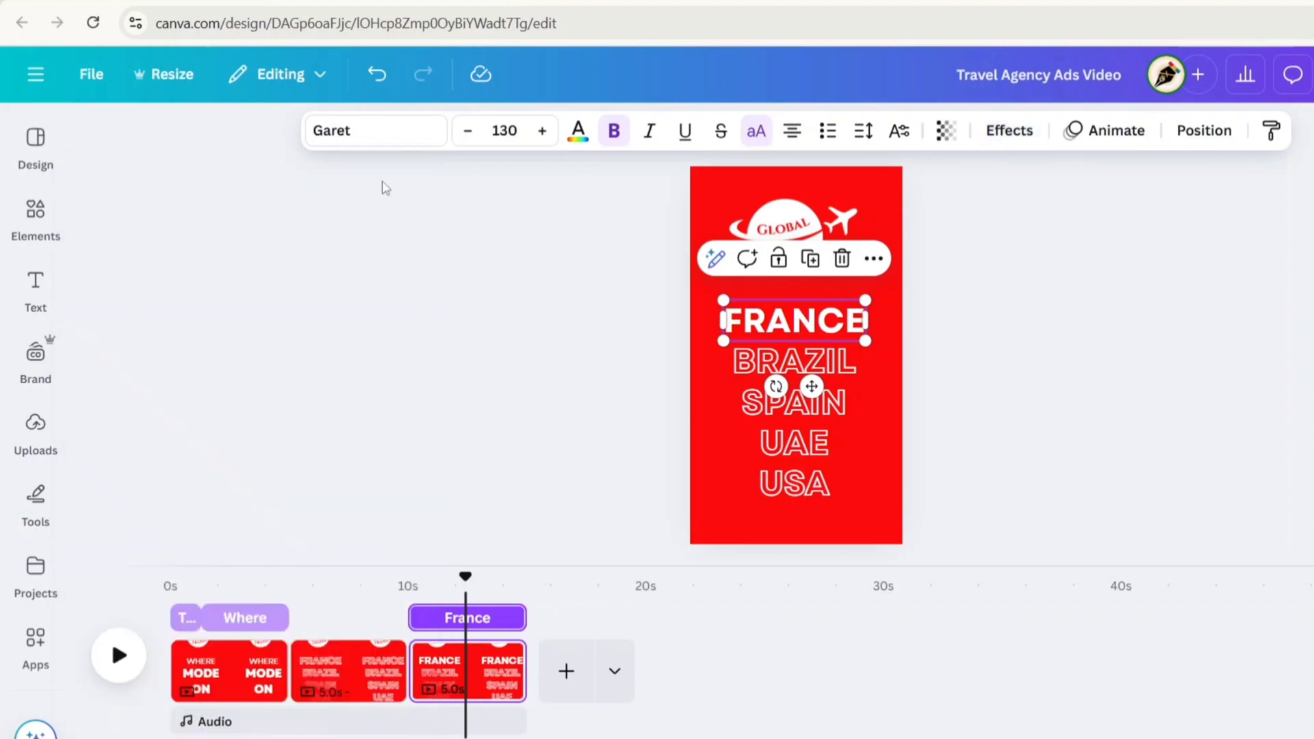
{"action": "left_click", "coordinate": [525, 290]}
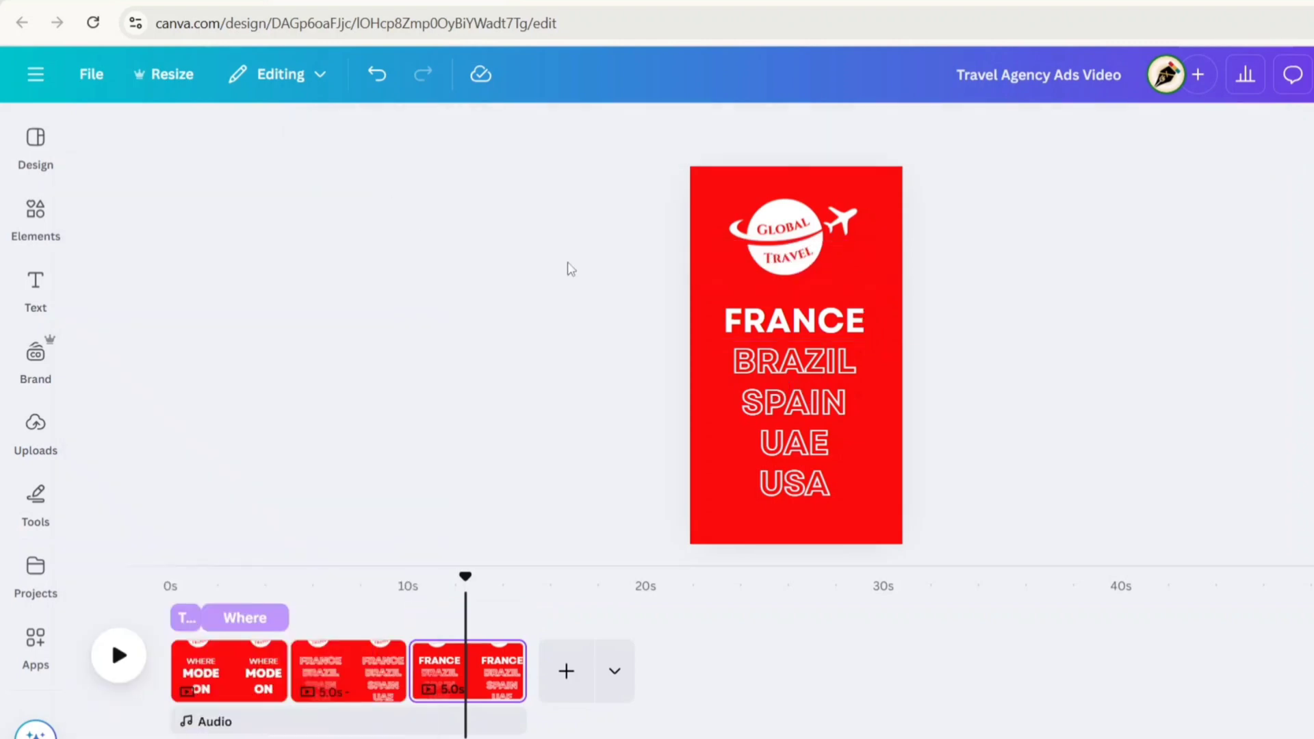
Step: Duplicate the FRANCE page, and on the copy give FRANCE the Hollow effect and set BRAZIL's effect to None
{"action": "left_click", "coordinate": [698, 212]}
{"action": "key", "text": "ctrl+d"}
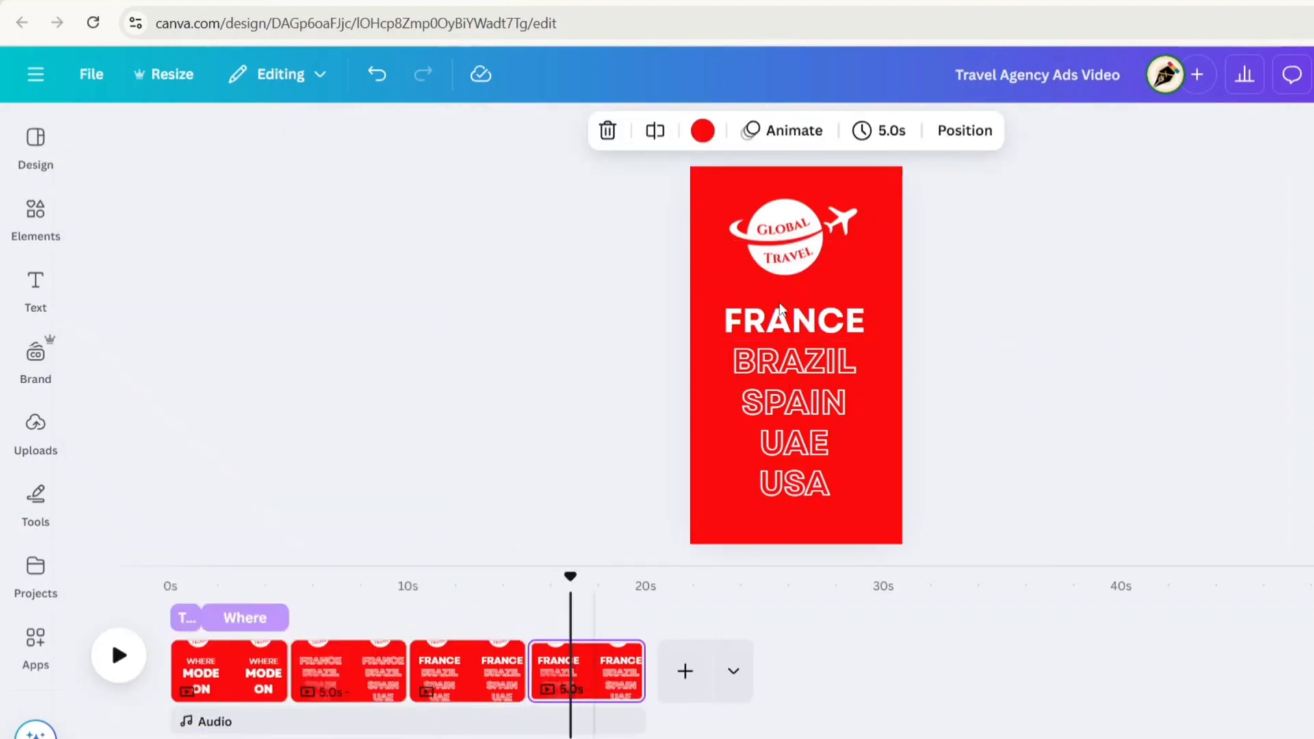
{"action": "left_click", "coordinate": [781, 318]}
{"action": "left_click", "coordinate": [1027, 143]}
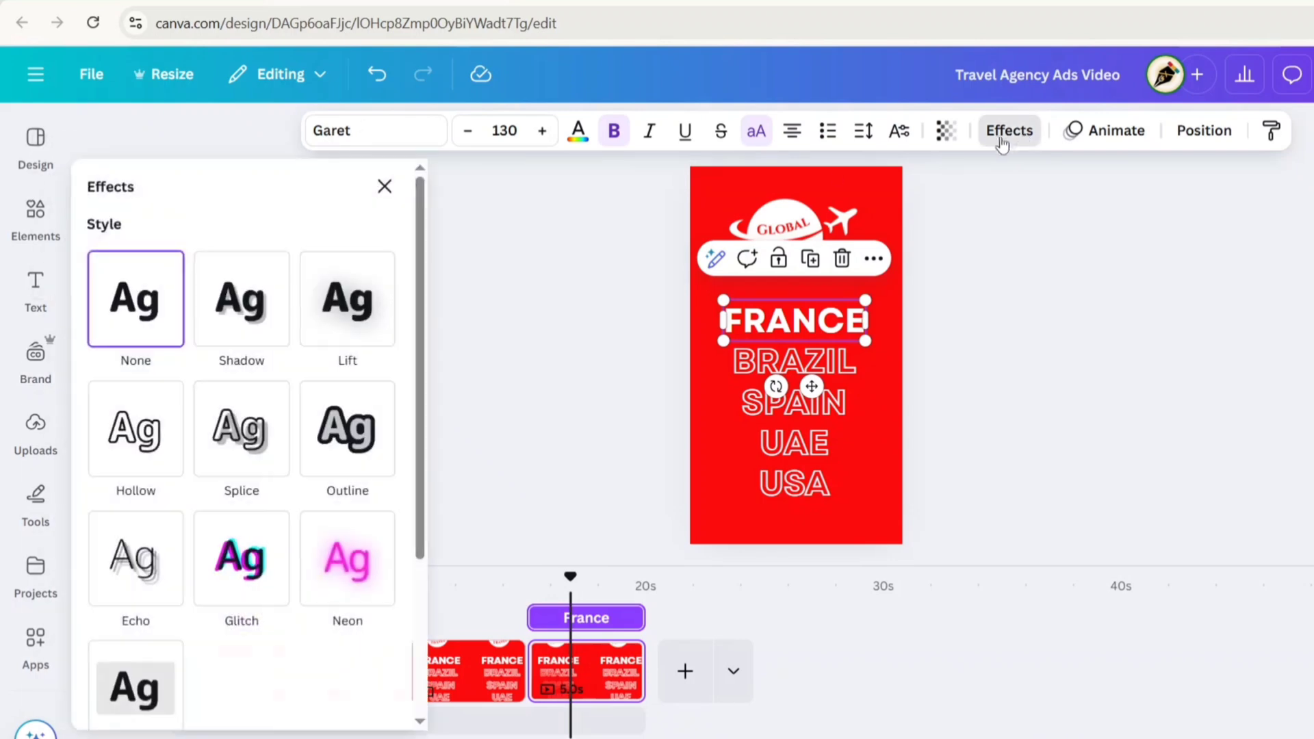
{"action": "left_click", "coordinate": [136, 429]}
{"action": "left_click", "coordinate": [754, 376]}
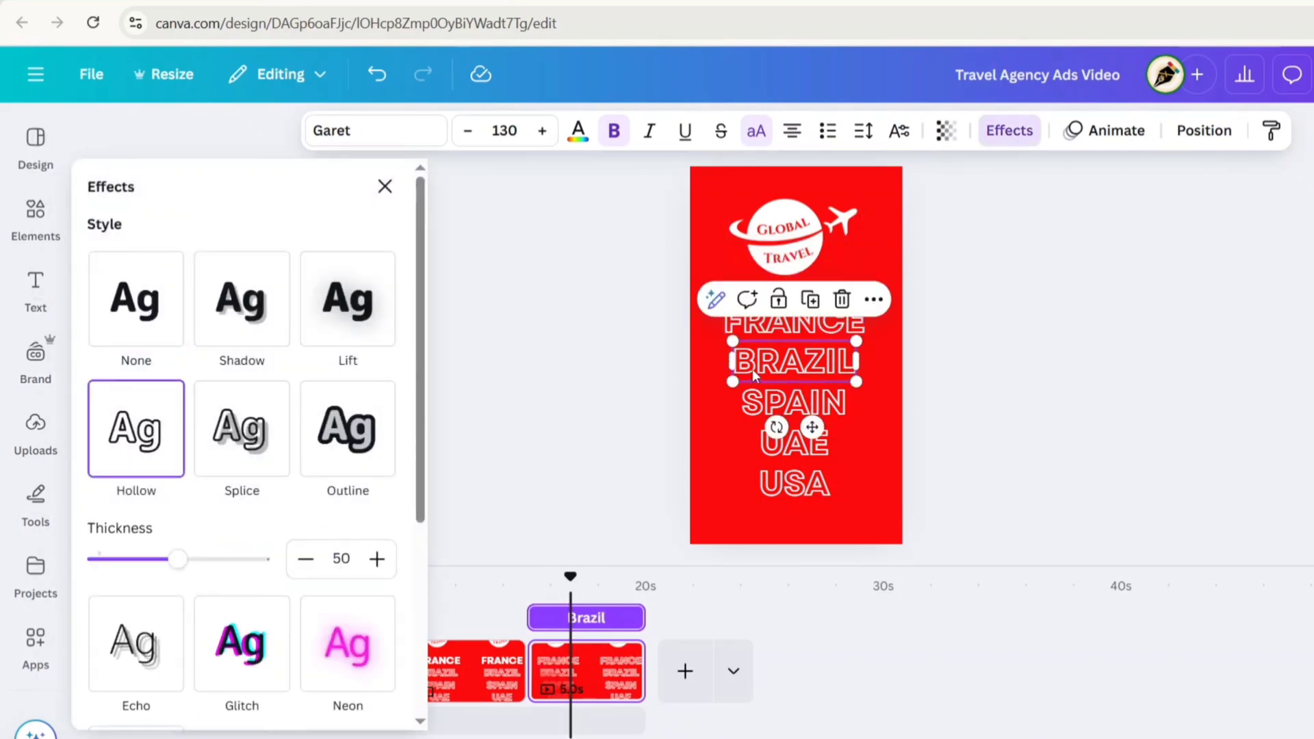
{"action": "left_click", "coordinate": [128, 315]}
{"action": "left_click", "coordinate": [388, 188]}
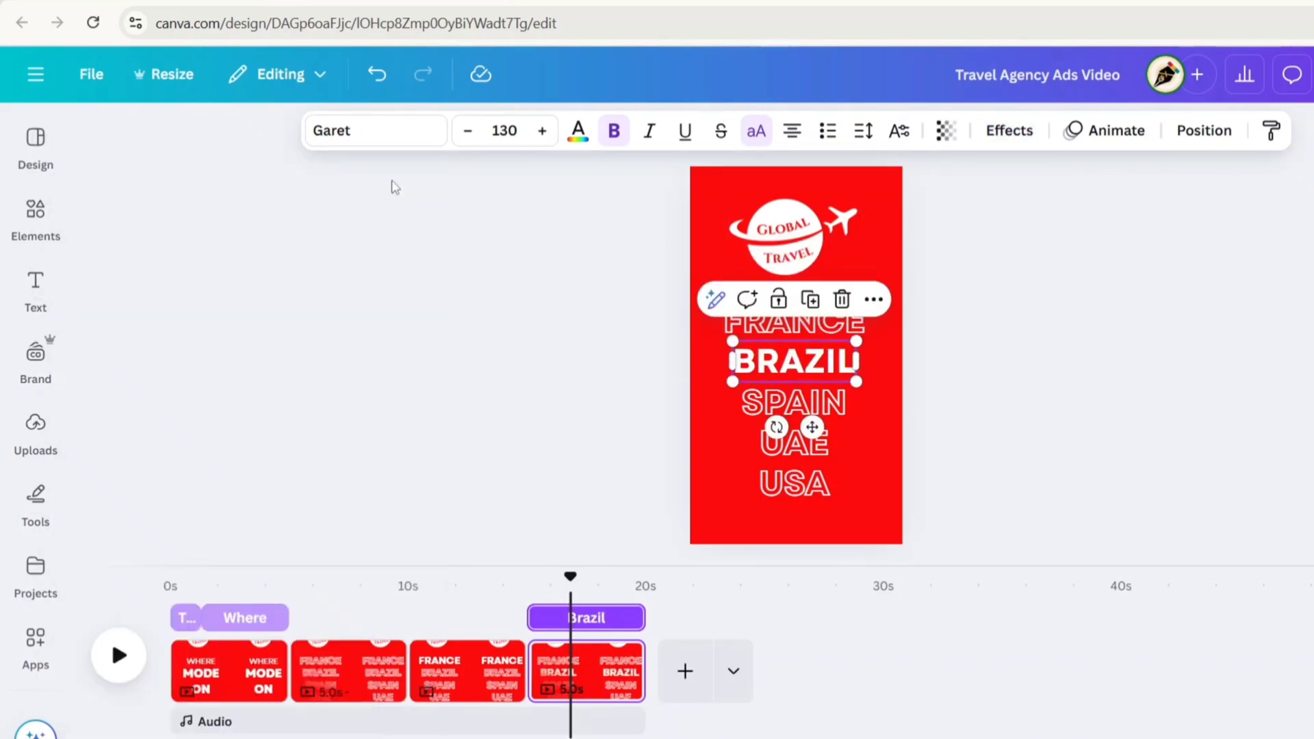
Step: Duplicate the BRAZIL page, and on the copy give BRAZIL the Hollow effect and set SPAIN's effect to None
{"action": "left_click", "coordinate": [709, 211]}
{"action": "key", "text": "ctrl+d"}
{"action": "left_click_drag", "start_coordinate": [645, 575], "coordinate": [701, 576]}
{"action": "left_click", "coordinate": [788, 364]}
{"action": "left_click", "coordinate": [994, 137]}
{"action": "left_click", "coordinate": [137, 430]}
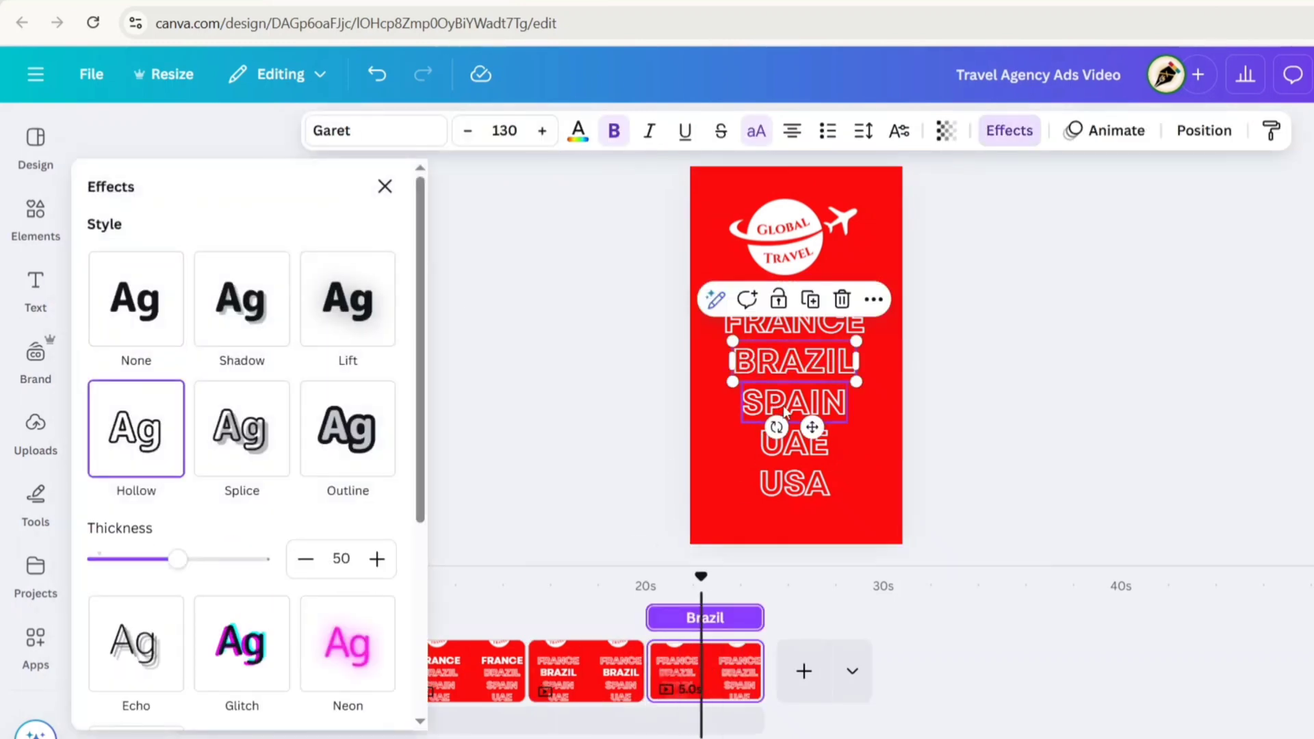
{"action": "key", "text": "Tab"}
{"action": "left_click", "coordinate": [384, 187]}
Step: Duplicate the SPAIN page, and on the copy give SPAIN the Hollow effect and set UAE's effect to None
{"action": "left_click", "coordinate": [616, 199]}
{"action": "key", "text": "ctrl+d"}
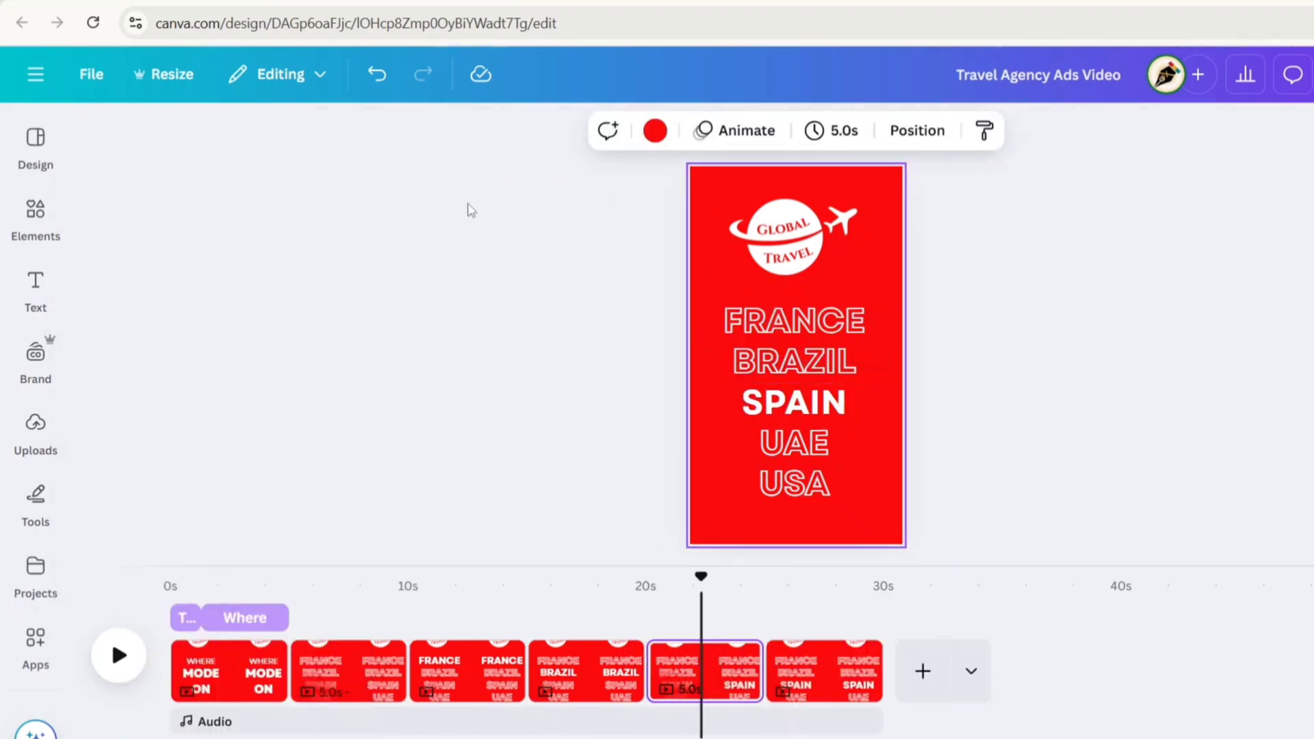
{"action": "left_click", "coordinate": [771, 440]}
{"action": "left_click", "coordinate": [795, 403]}
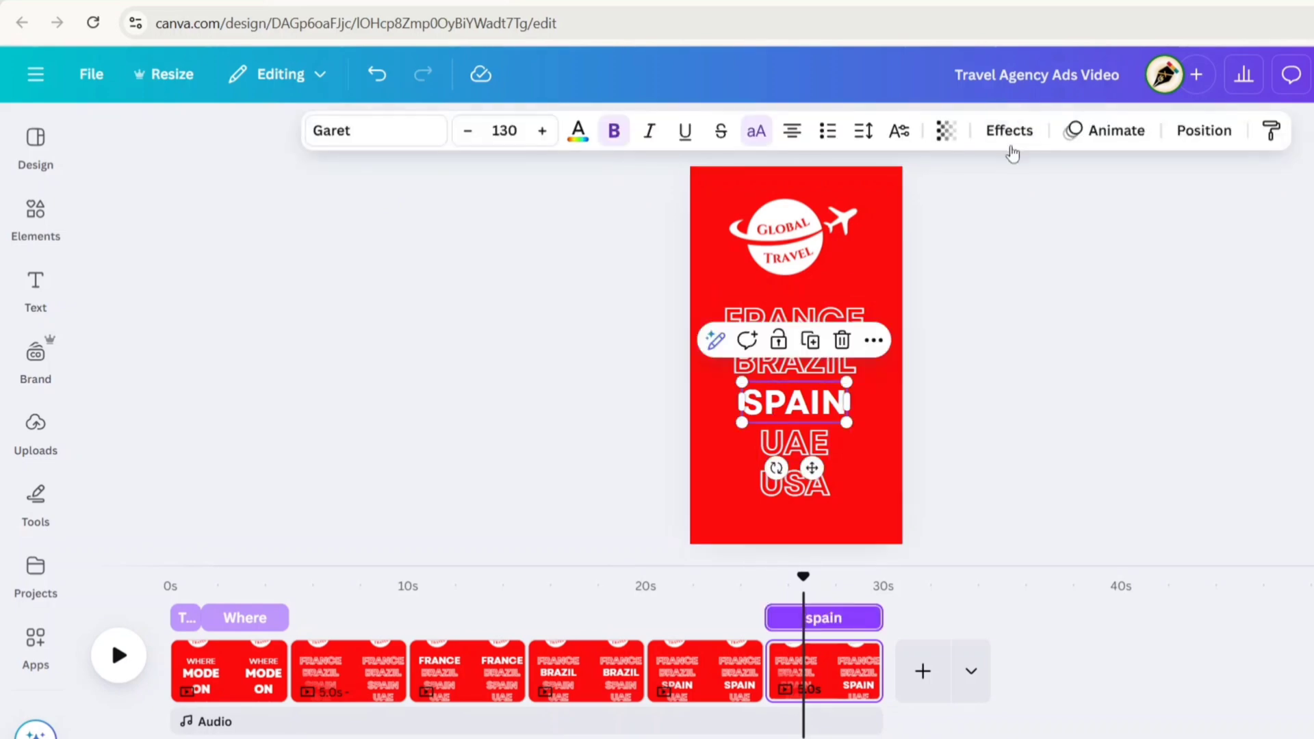
{"action": "left_click", "coordinate": [1009, 131]}
{"action": "left_click", "coordinate": [136, 430]}
{"action": "left_click", "coordinate": [805, 446]}
{"action": "left_click", "coordinate": [137, 302]}
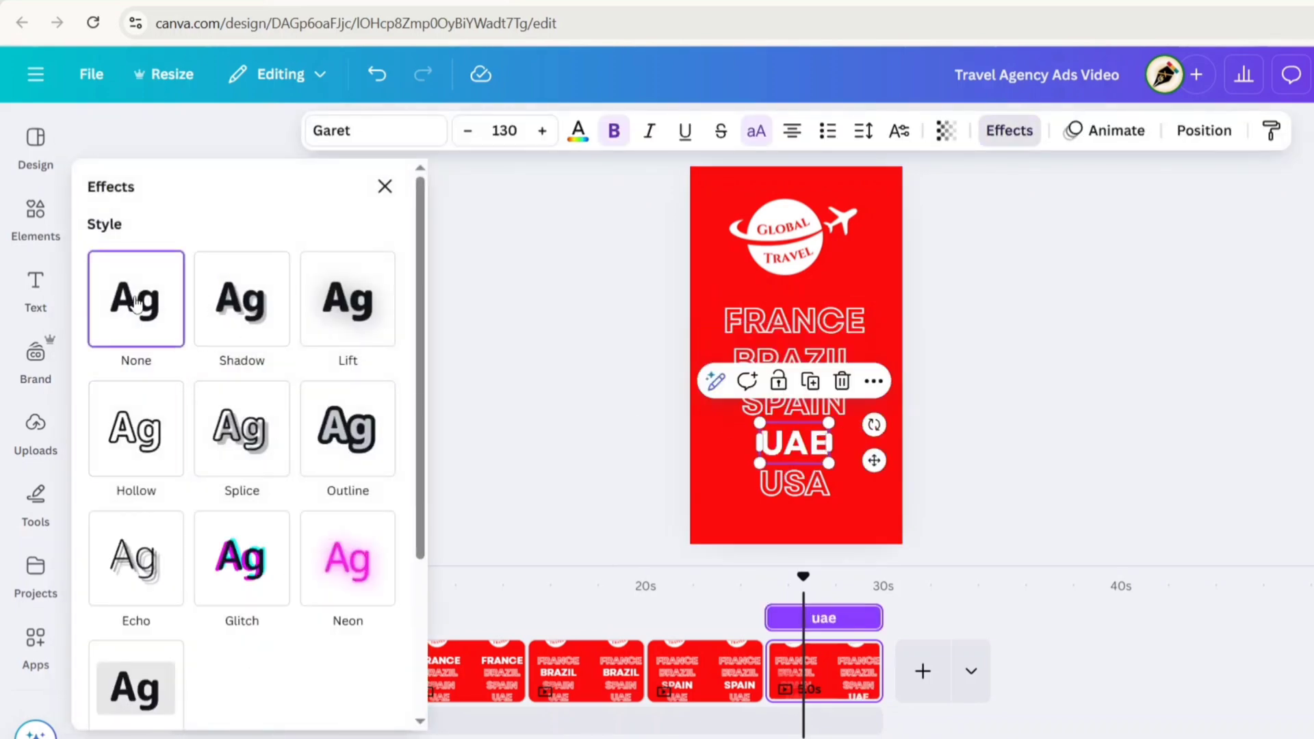
{"action": "left_click", "coordinate": [386, 187]}
{"action": "left_click", "coordinate": [517, 302]}
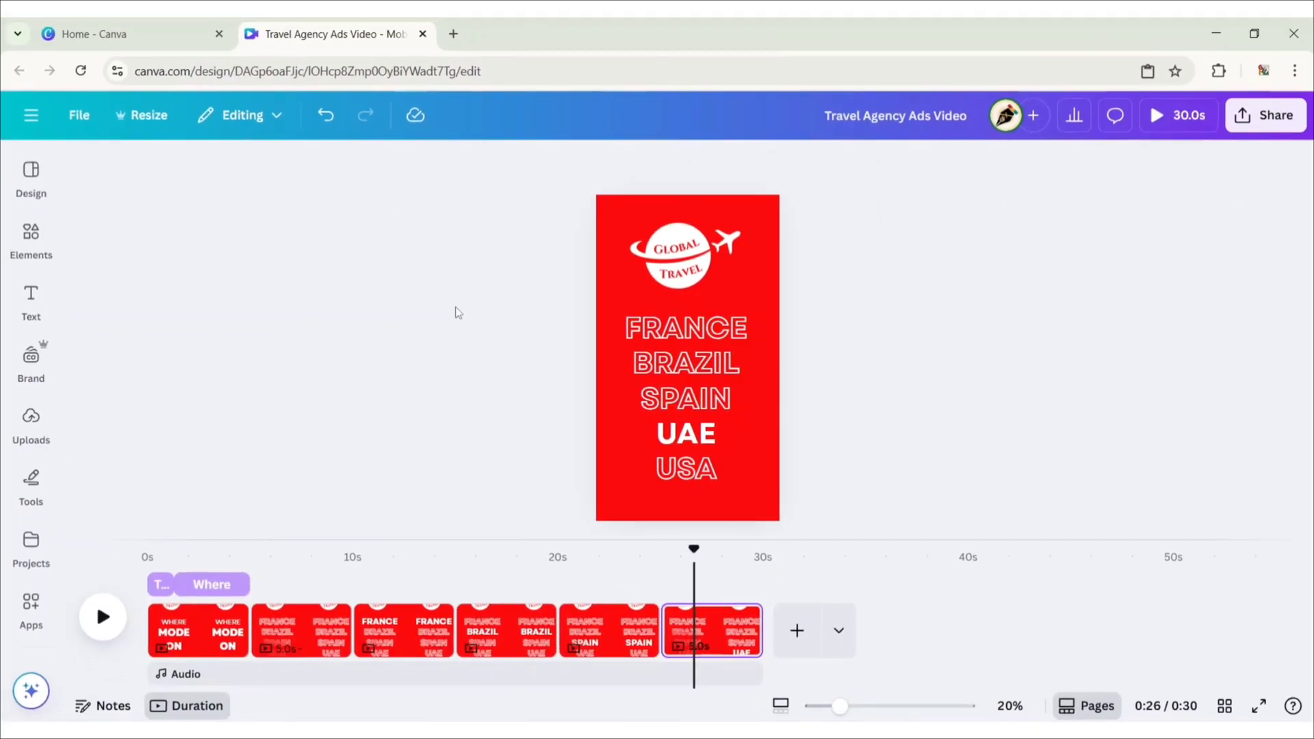
Step: Set the opening page's duration to 3 seconds and the all-hollow country list page's duration to 1 second
{"action": "left_click", "coordinate": [218, 626]}
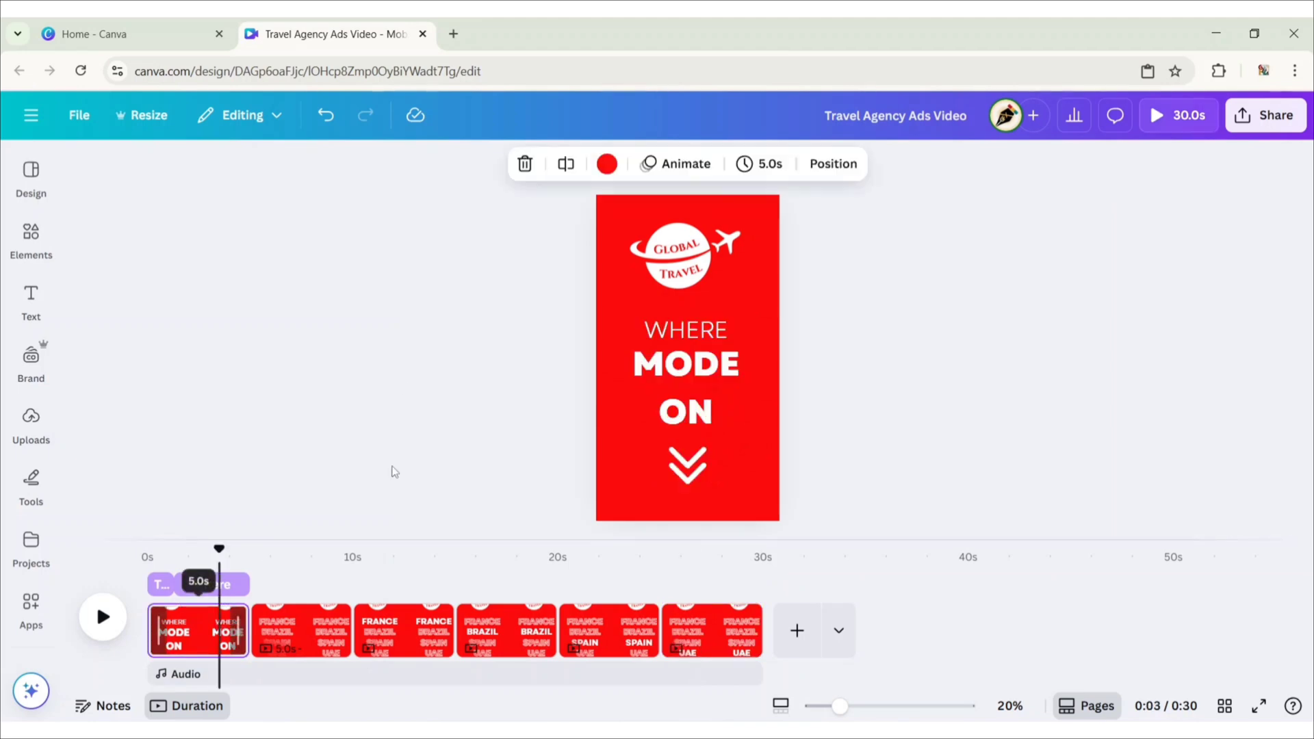
{"action": "left_click", "coordinate": [769, 167]}
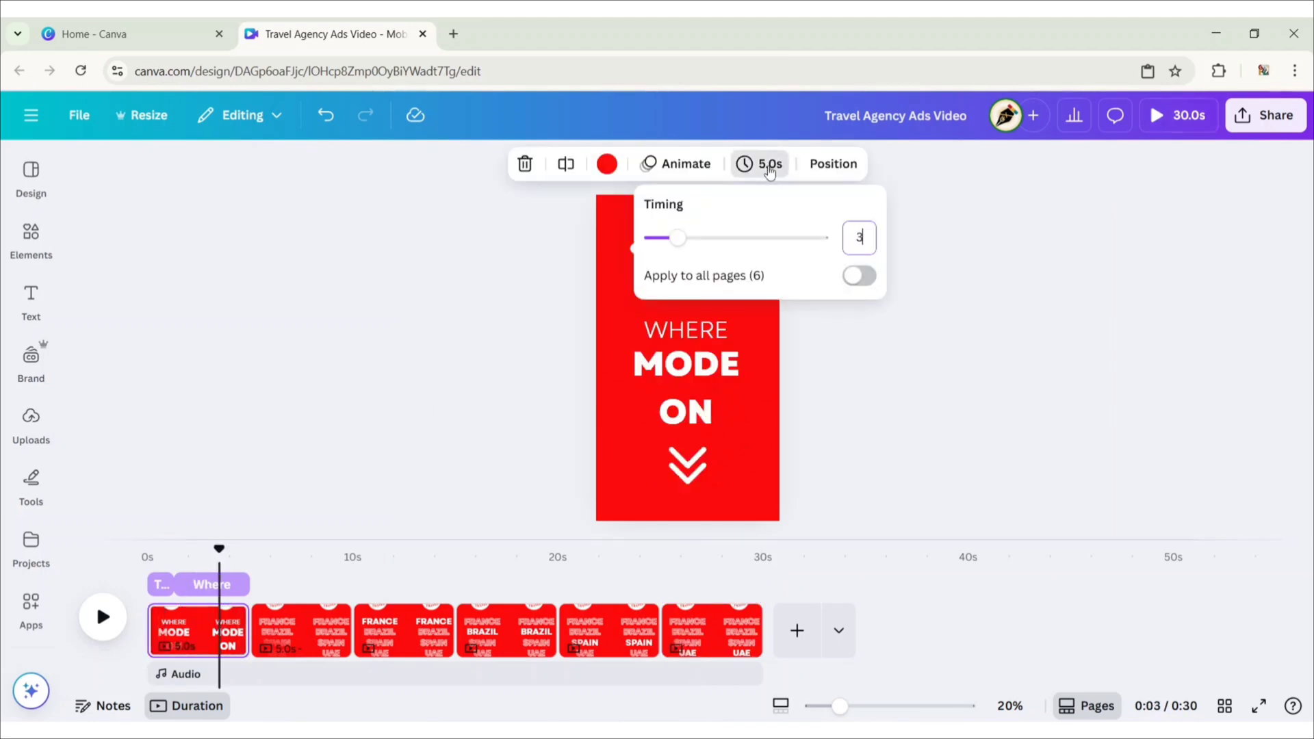
{"action": "key", "text": "Return"}
{"action": "left_click", "coordinate": [318, 347]}
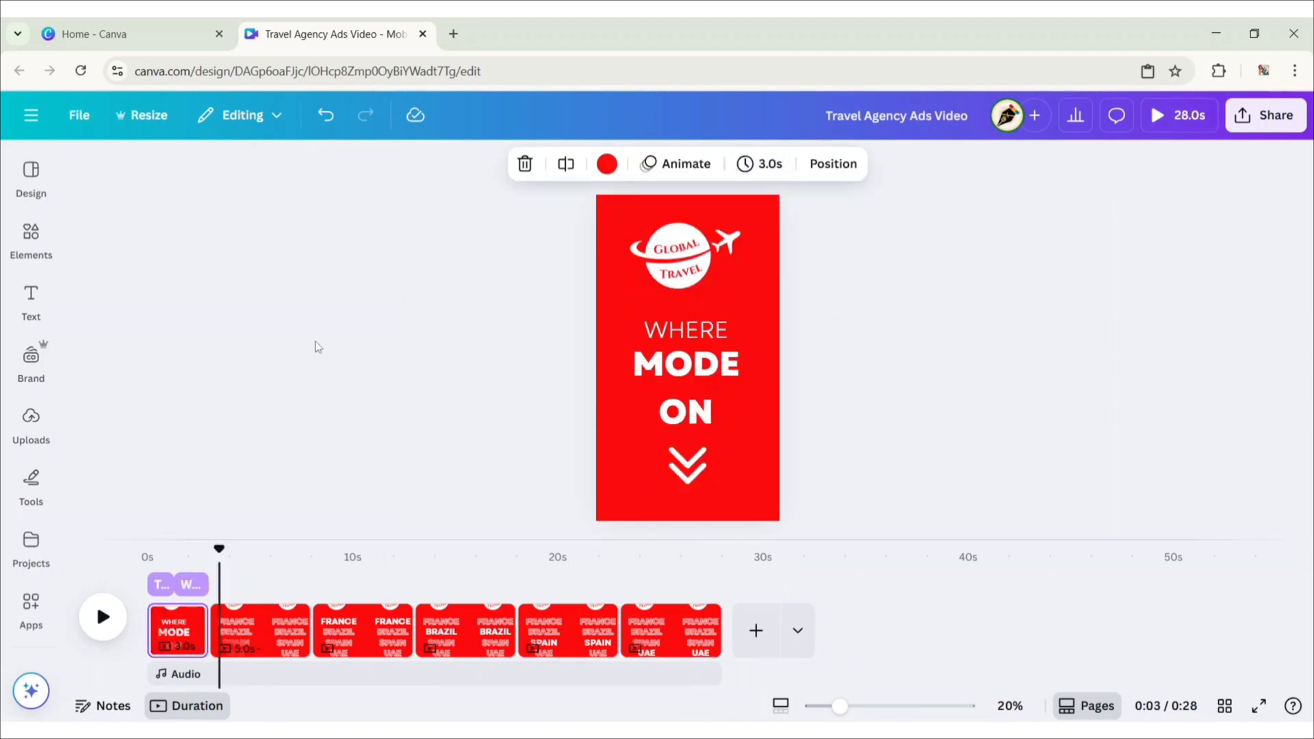
{"action": "left_click", "coordinate": [268, 637]}
{"action": "left_click", "coordinate": [768, 163]}
{"action": "type", "text": "1"}
{"action": "key", "text": "Return"}
Step: Set the duration of the FRANCE, BRAZIL and SPAIN highlight pages together to 0.5 seconds
{"action": "left_click", "coordinate": [285, 630]}
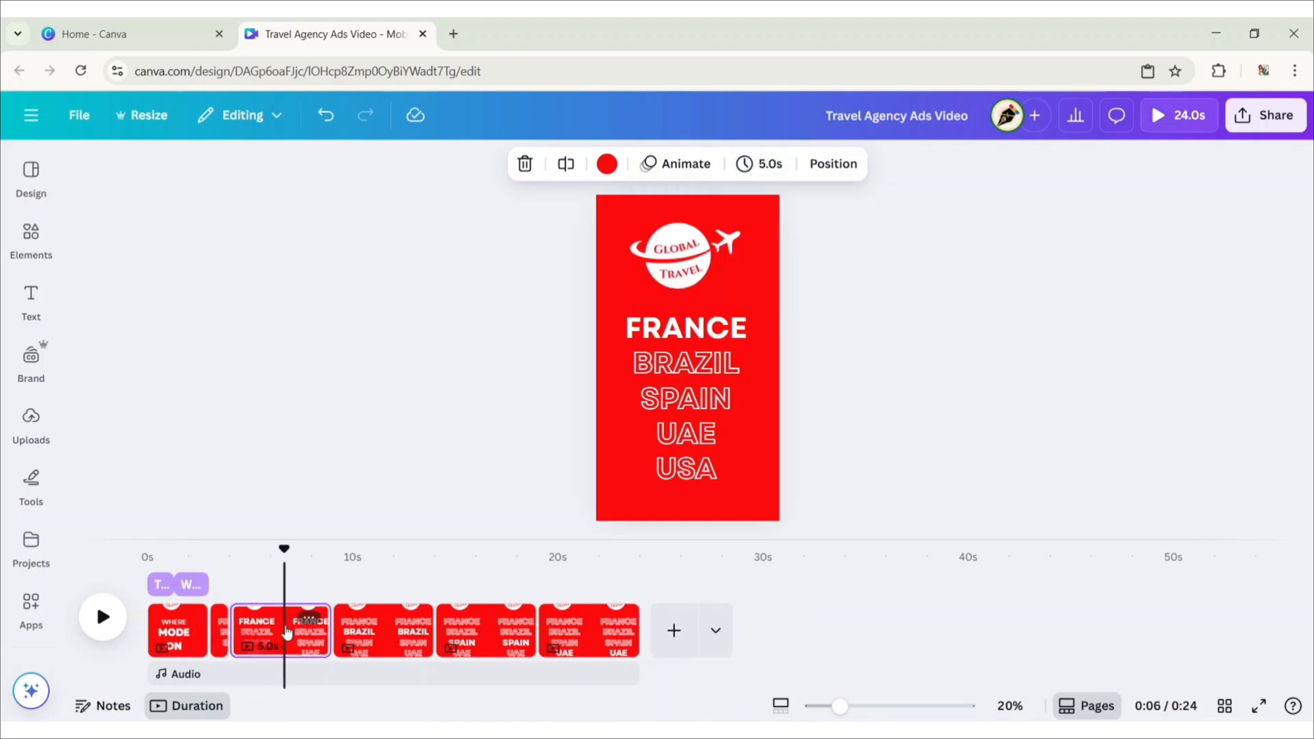
{"action": "left_click", "coordinate": [486, 630], "text": "shift"}
{"action": "left_click", "coordinate": [805, 167]}
{"action": "type", "text": "0.5"}
{"action": "key", "text": "Return"}
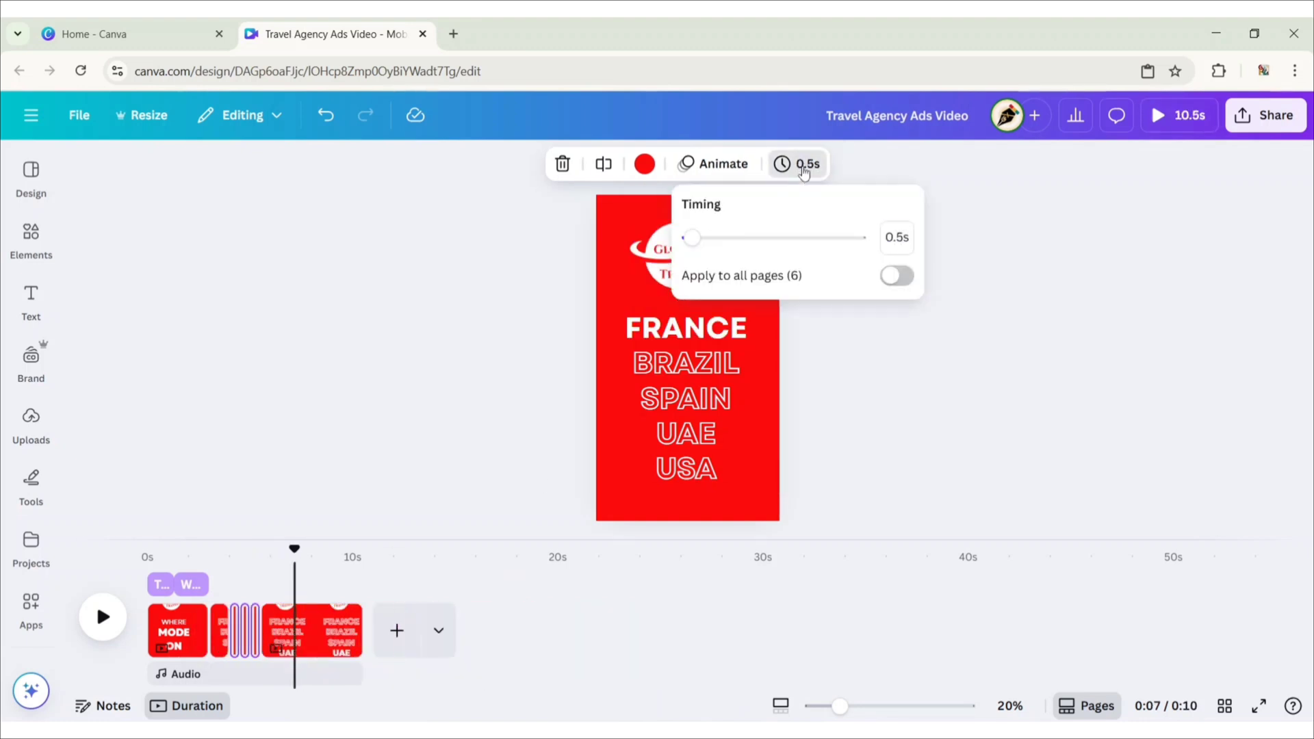
Step: Set the UAE page's duration to 2 seconds and play the video to preview it
{"action": "left_click", "coordinate": [802, 165]}
{"action": "left_click", "coordinate": [770, 165]}
{"action": "type", "text": "2"}
{"action": "key", "text": "Return"}
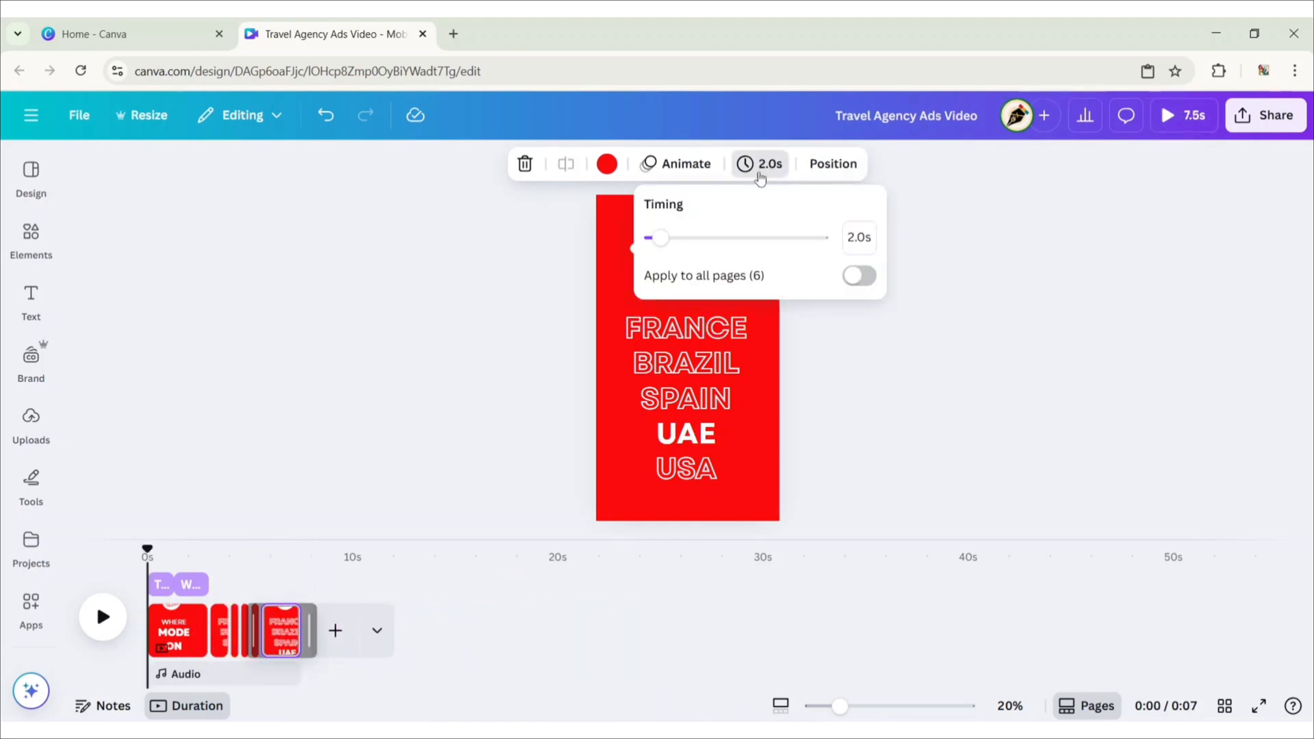
{"action": "left_click", "coordinate": [102, 619]}
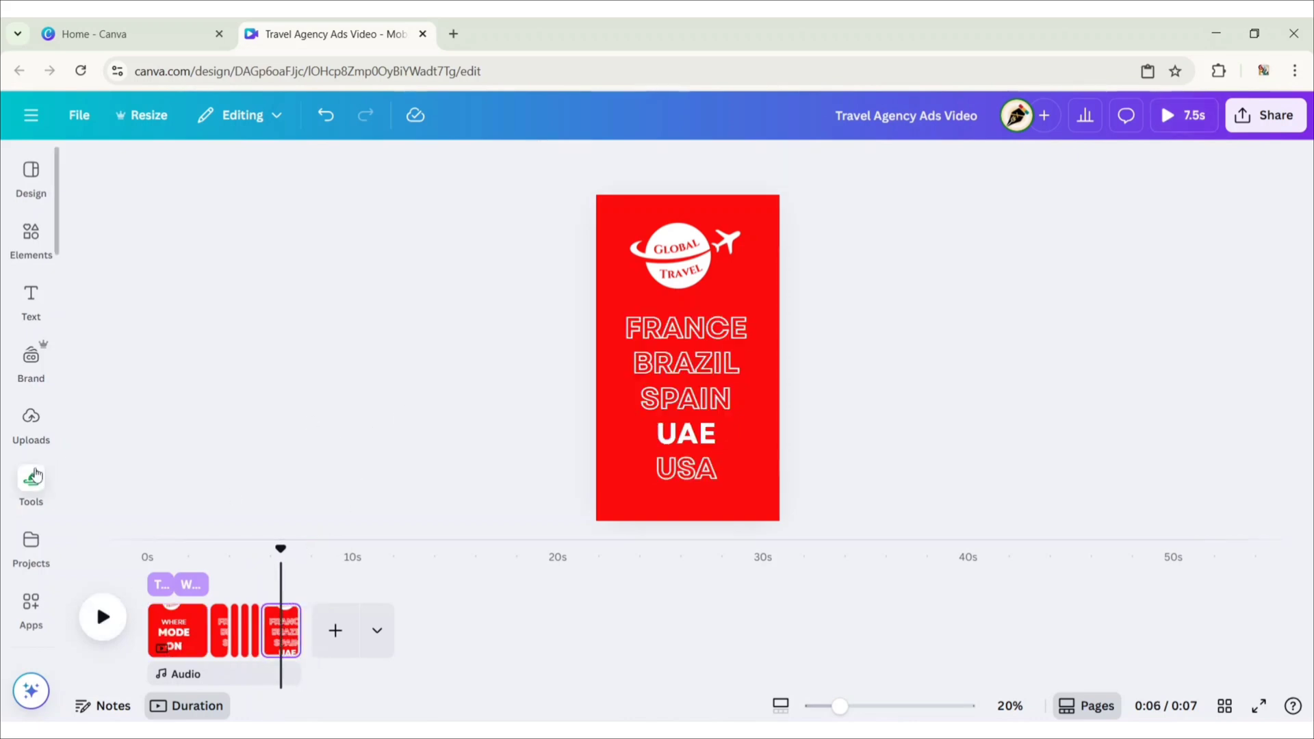
Step: Add the recently used Dubai skyline photo to the UAE page and enlarge it from the page's top edge to cover the full width
{"action": "scroll", "coordinate": [33, 475], "scroll_direction": "down", "scroll_amount": 3}
{"action": "left_click", "coordinate": [29, 573]}
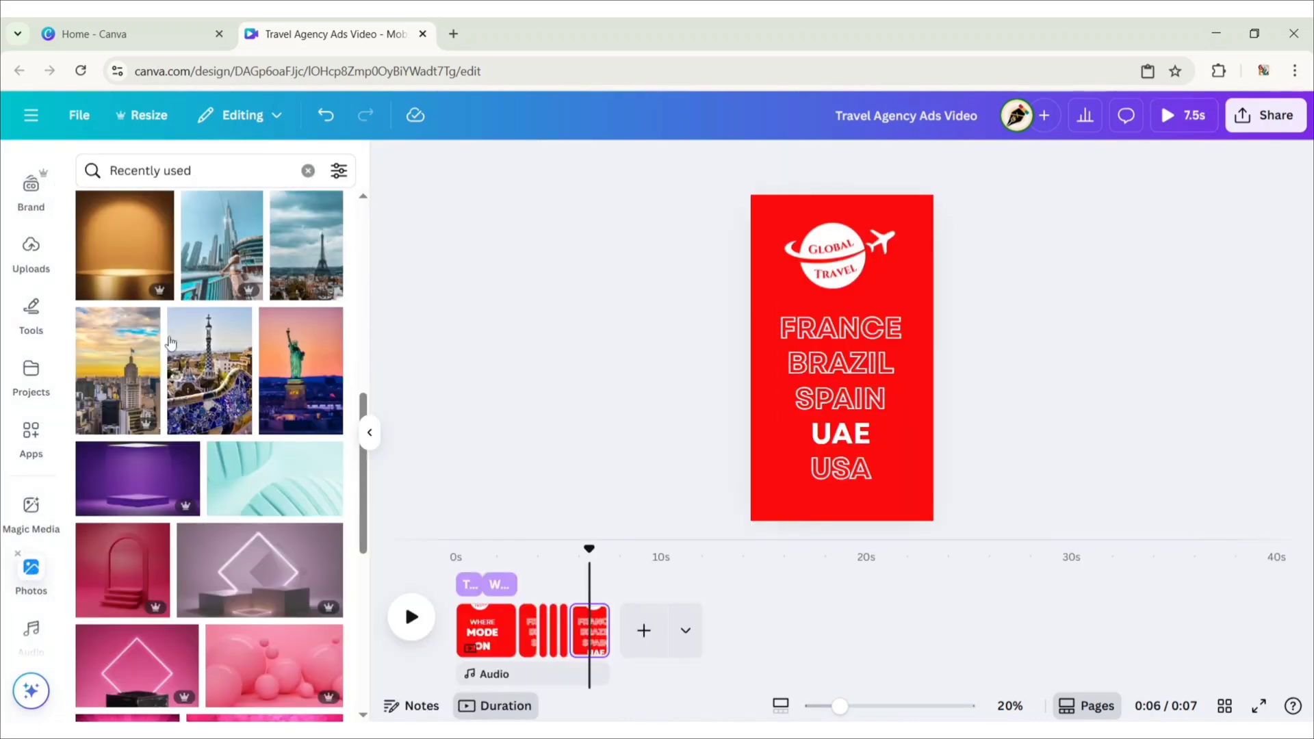
{"action": "left_click", "coordinate": [215, 269]}
{"action": "left_click", "coordinate": [370, 432]}
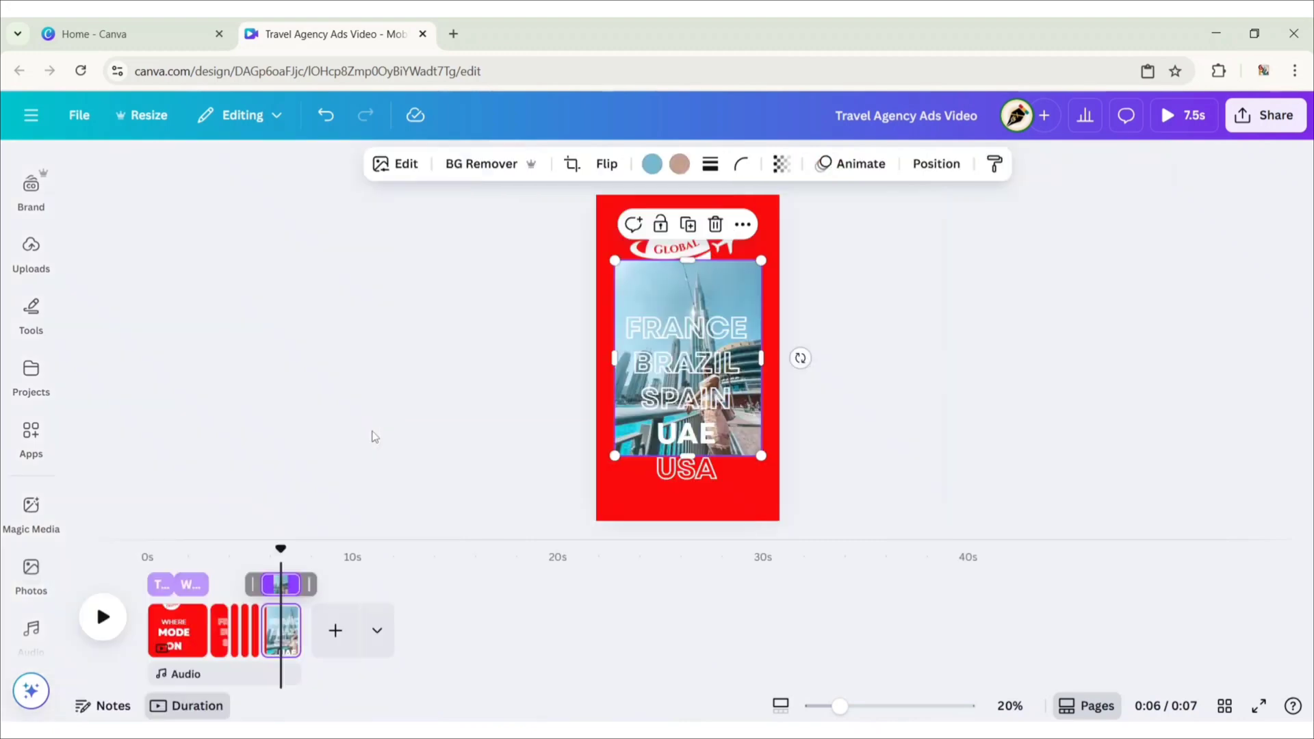
{"action": "left_click_drag", "start_coordinate": [642, 300], "coordinate": [645, 227]}
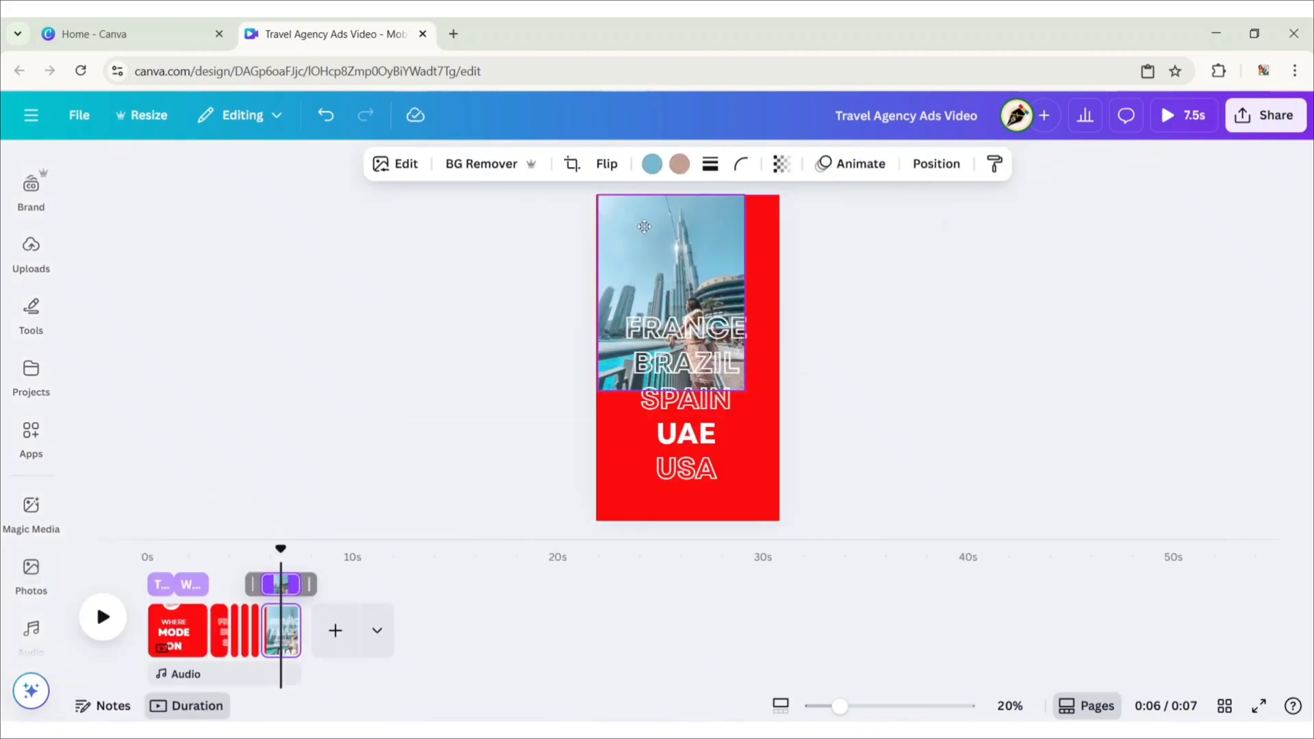
{"action": "left_click_drag", "start_coordinate": [745, 391], "coordinate": [790, 451]}
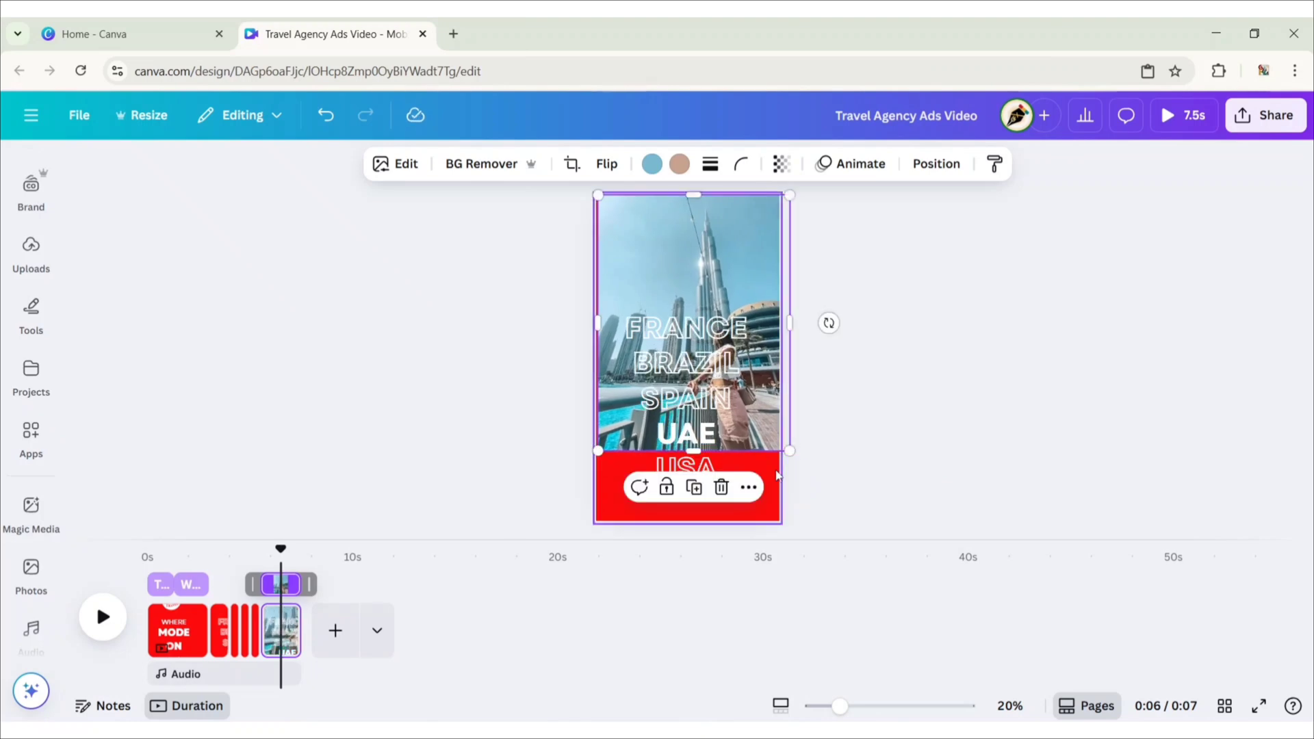
Step: Centre the Dubai photo horizontally on the page
{"action": "left_click", "coordinate": [935, 171]}
{"action": "left_click", "coordinate": [258, 467]}
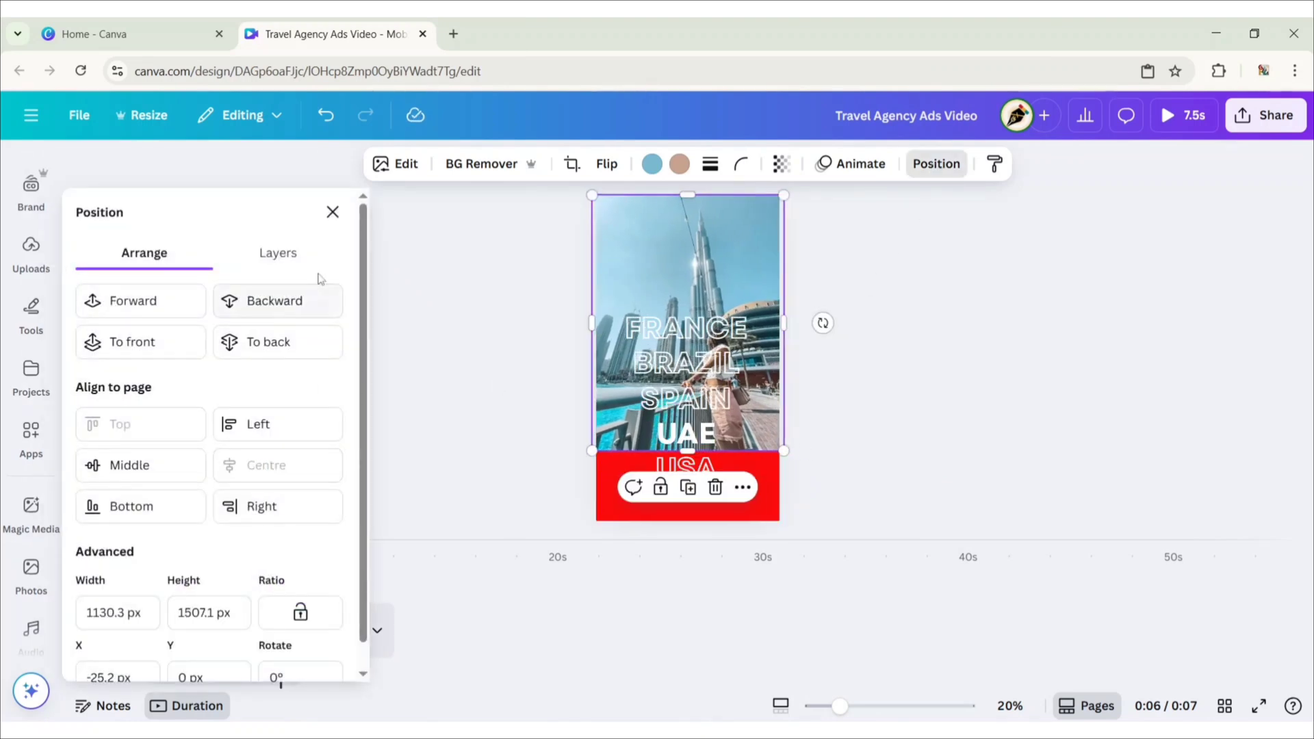
{"action": "left_click", "coordinate": [332, 212]}
{"action": "left_click", "coordinate": [459, 340]}
Step: Add a square shape from the elements library to the UAE page
{"action": "scroll", "coordinate": [41, 349], "scroll_direction": "up", "scroll_amount": 3}
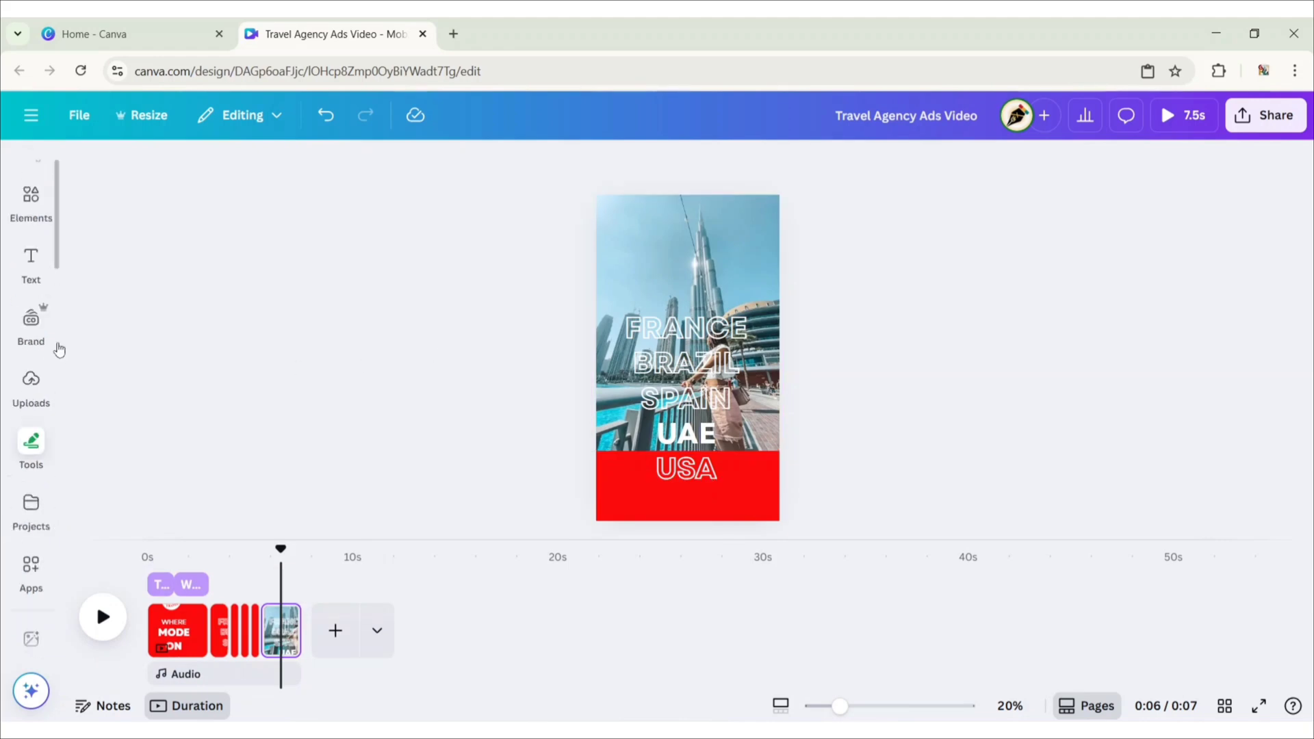
{"action": "left_click", "coordinate": [45, 241]}
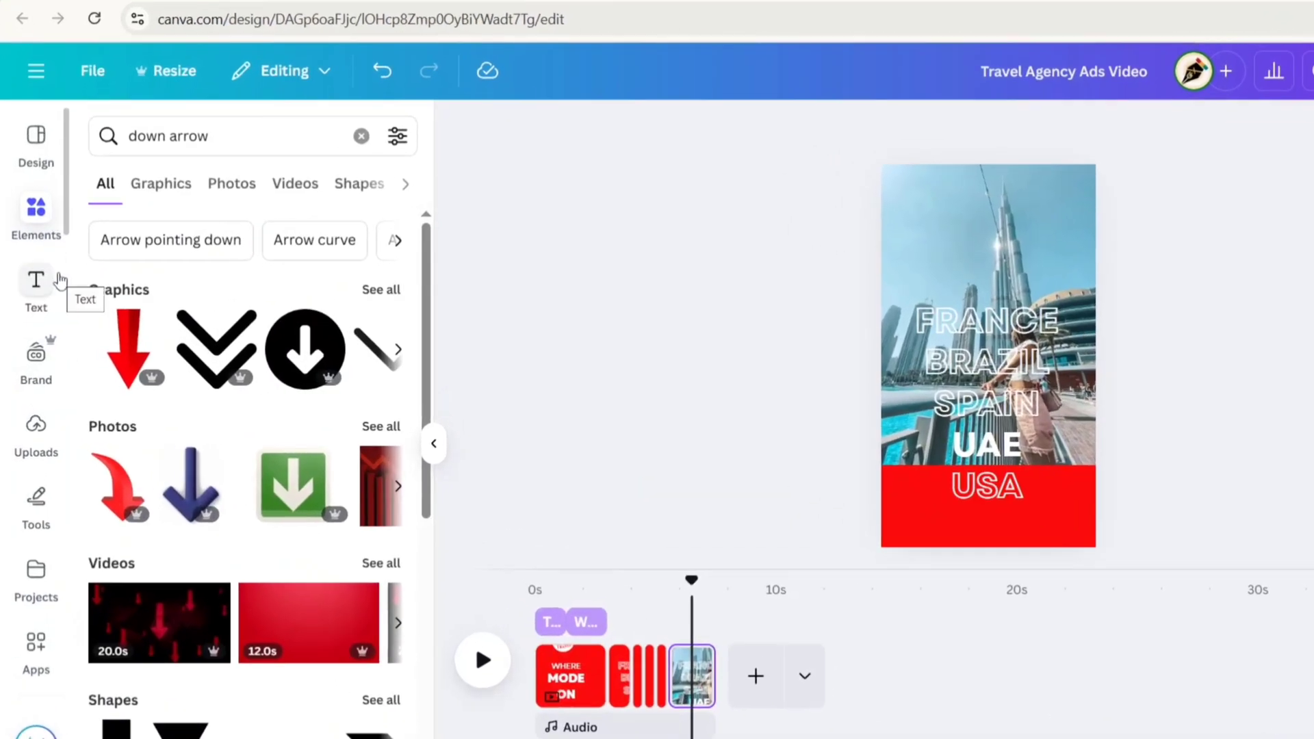
{"action": "left_click", "coordinate": [362, 136]}
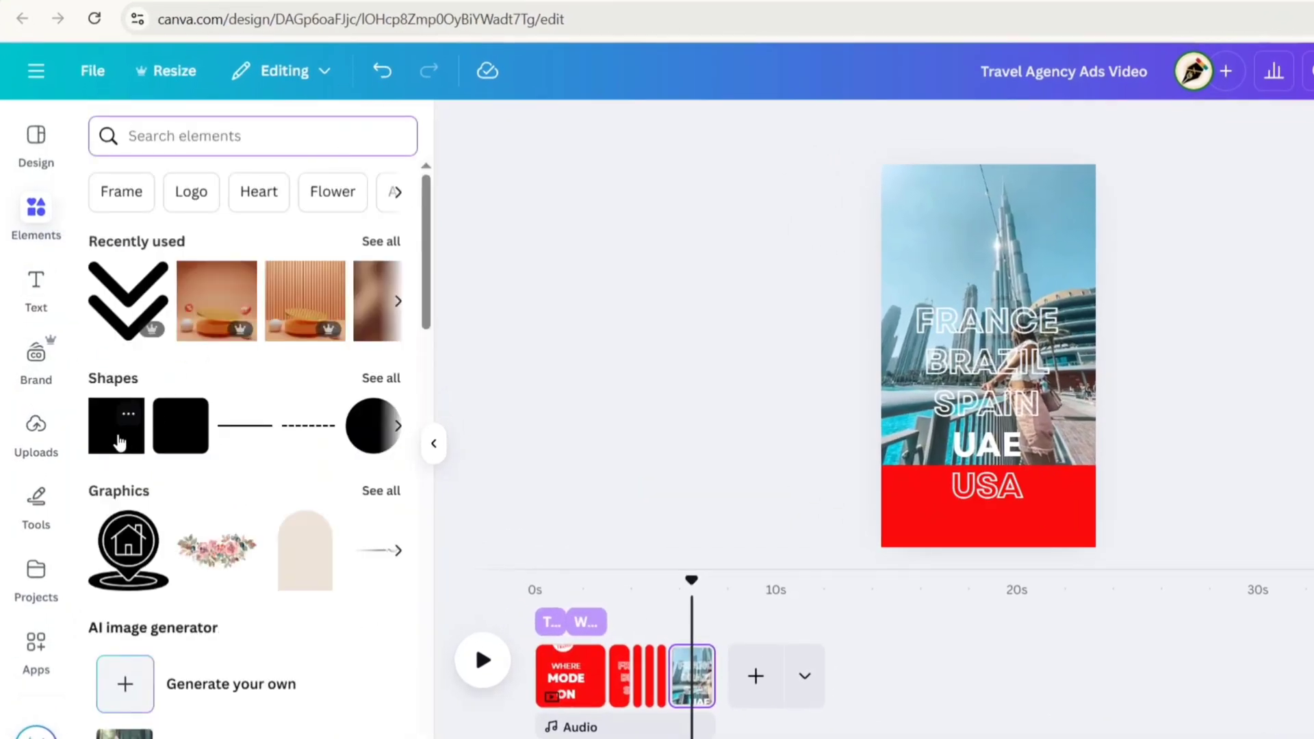
{"action": "left_click", "coordinate": [118, 432]}
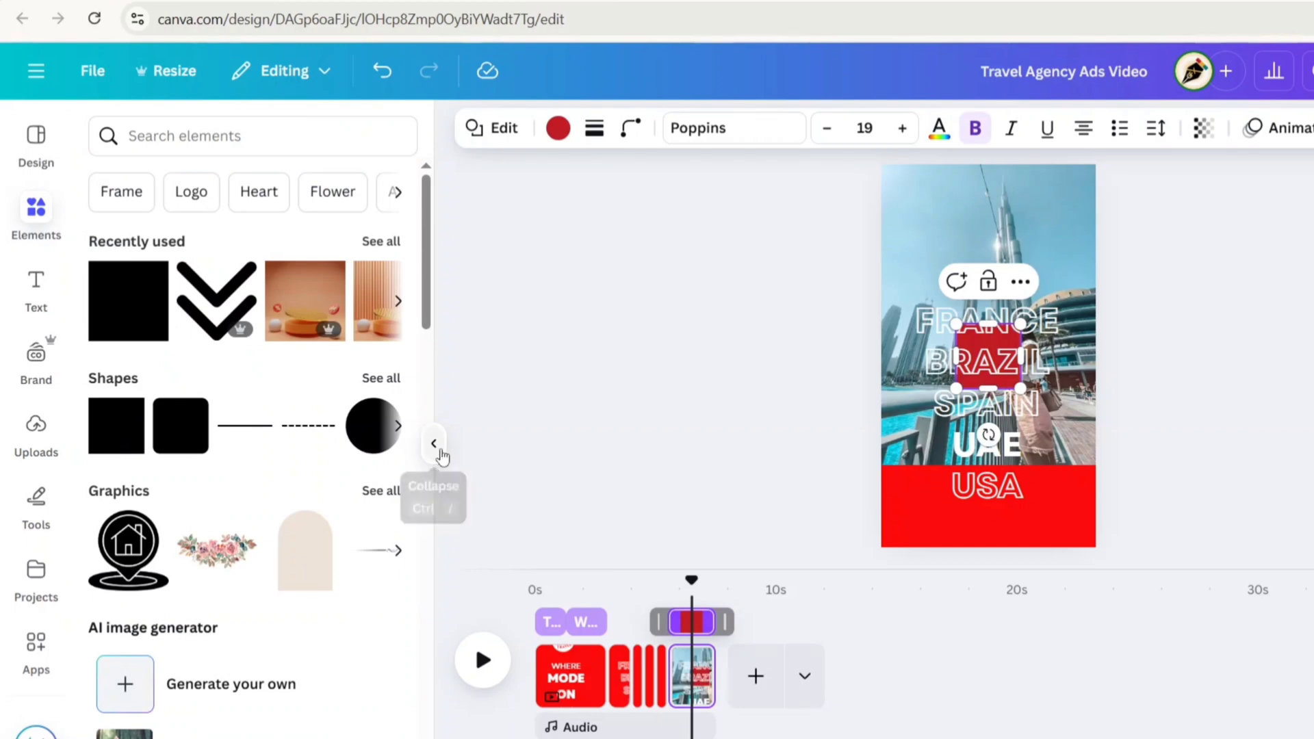
Step: Change the square's fill colour on the UAE page to black
{"action": "left_click", "coordinate": [435, 444]}
{"action": "left_click", "coordinate": [296, 165]}
{"action": "left_click", "coordinate": [95, 458]}
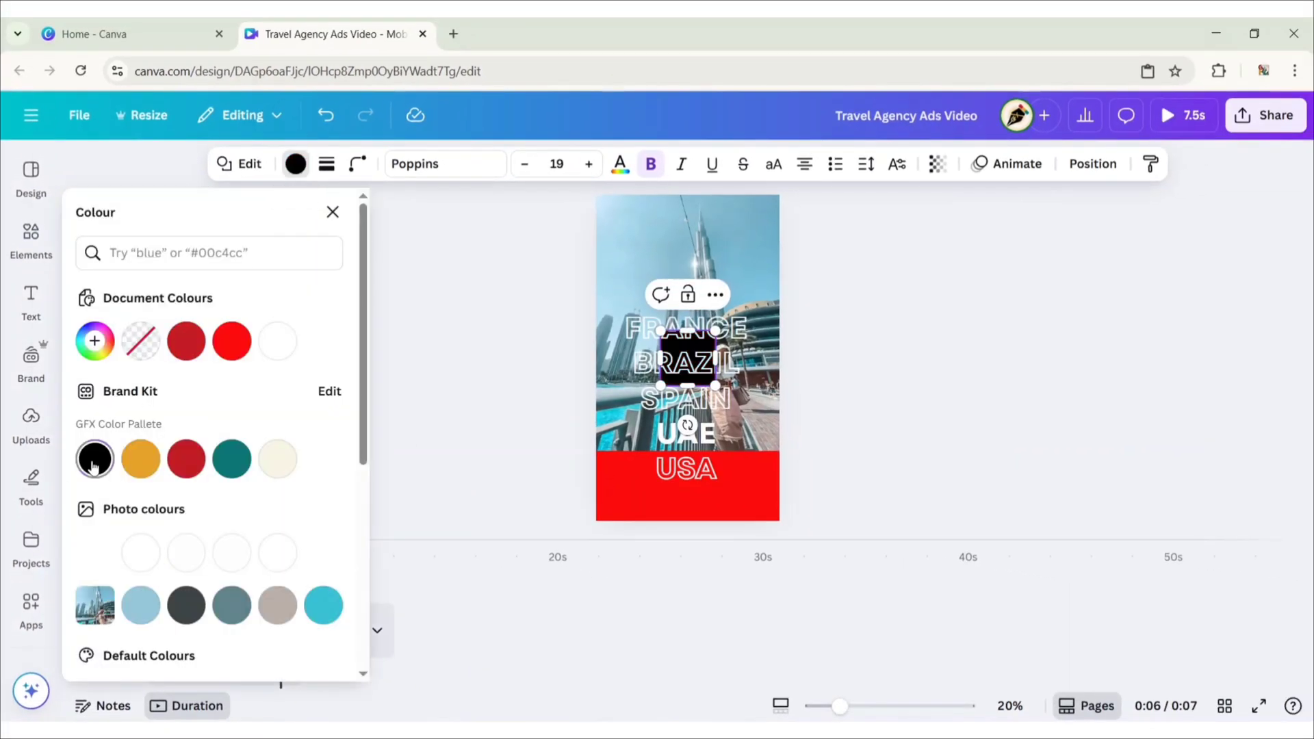
{"action": "left_click", "coordinate": [332, 213]}
Step: Reshape the black square to cover the UAE and USA titles down to the page's bottom edge and set its transparency to 0
{"action": "left_click_drag", "start_coordinate": [687, 386], "coordinate": [687, 503]}
{"action": "left_click_drag", "start_coordinate": [687, 331], "coordinate": [688, 416]}
{"action": "mouse_move", "coordinate": [661, 460]}
{"action": "left_mouse_down"}
{"action": "mouse_move", "coordinate": [723, 460]}
{"action": "mouse_move", "coordinate": [650, 460]}
{"action": "left_mouse_up"}
{"action": "left_click_drag", "start_coordinate": [687, 503], "coordinate": [687, 521]}
{"action": "left_click", "coordinate": [937, 164]}
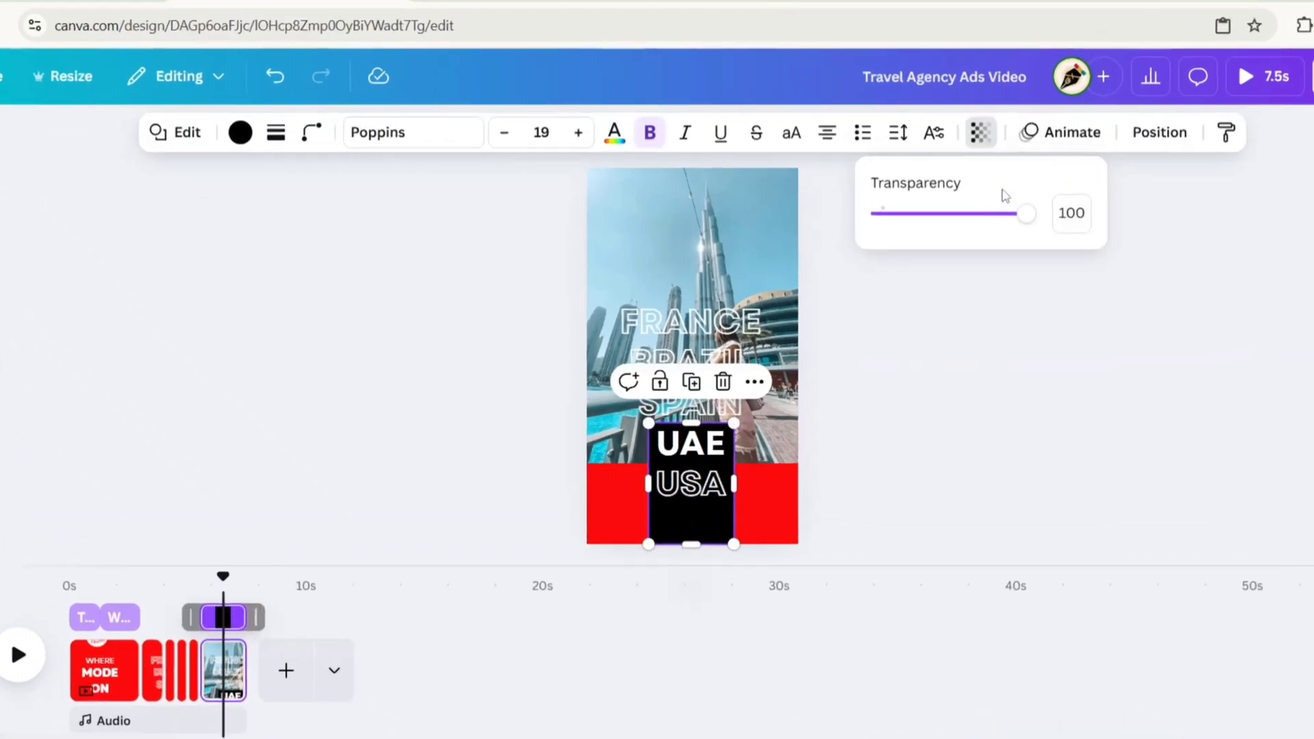
{"action": "left_click_drag", "start_coordinate": [974, 237], "coordinate": [852, 236]}
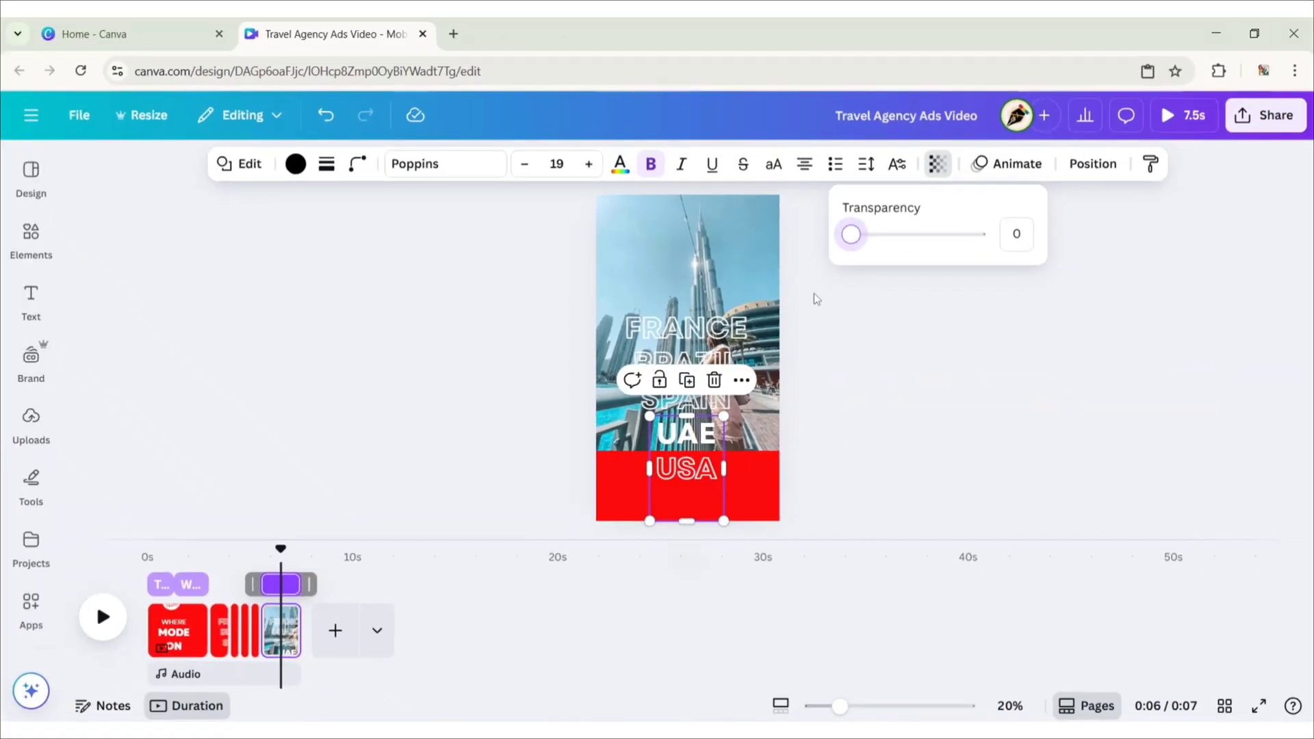
Step: Group the Dubai photo with the transparent rectangle and move the group up until the photo is entirely above the page
{"action": "left_click", "coordinate": [764, 225], "text": "shift"}
{"action": "left_click", "coordinate": [635, 205]}
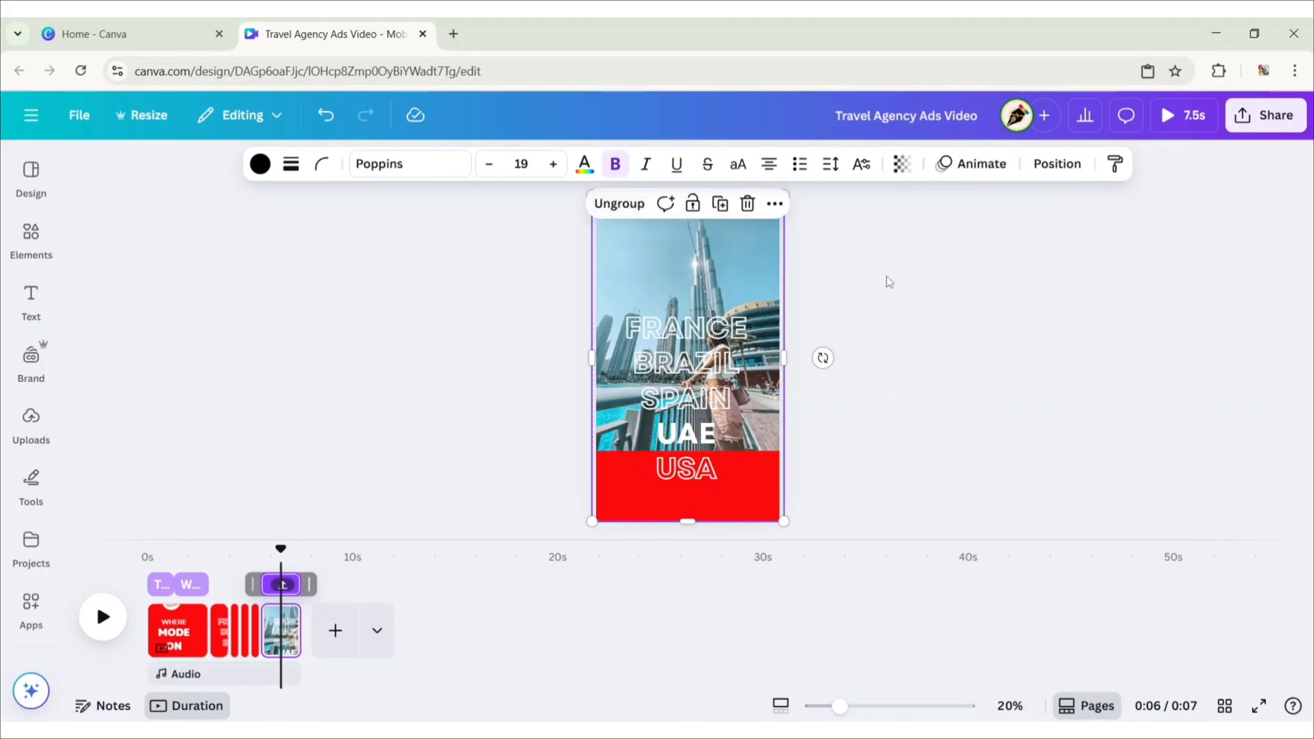
{"action": "left_click", "coordinate": [907, 277]}
{"action": "left_click", "coordinate": [724, 260]}
{"action": "left_click_drag", "start_coordinate": [755, 330], "coordinate": [750, 93]}
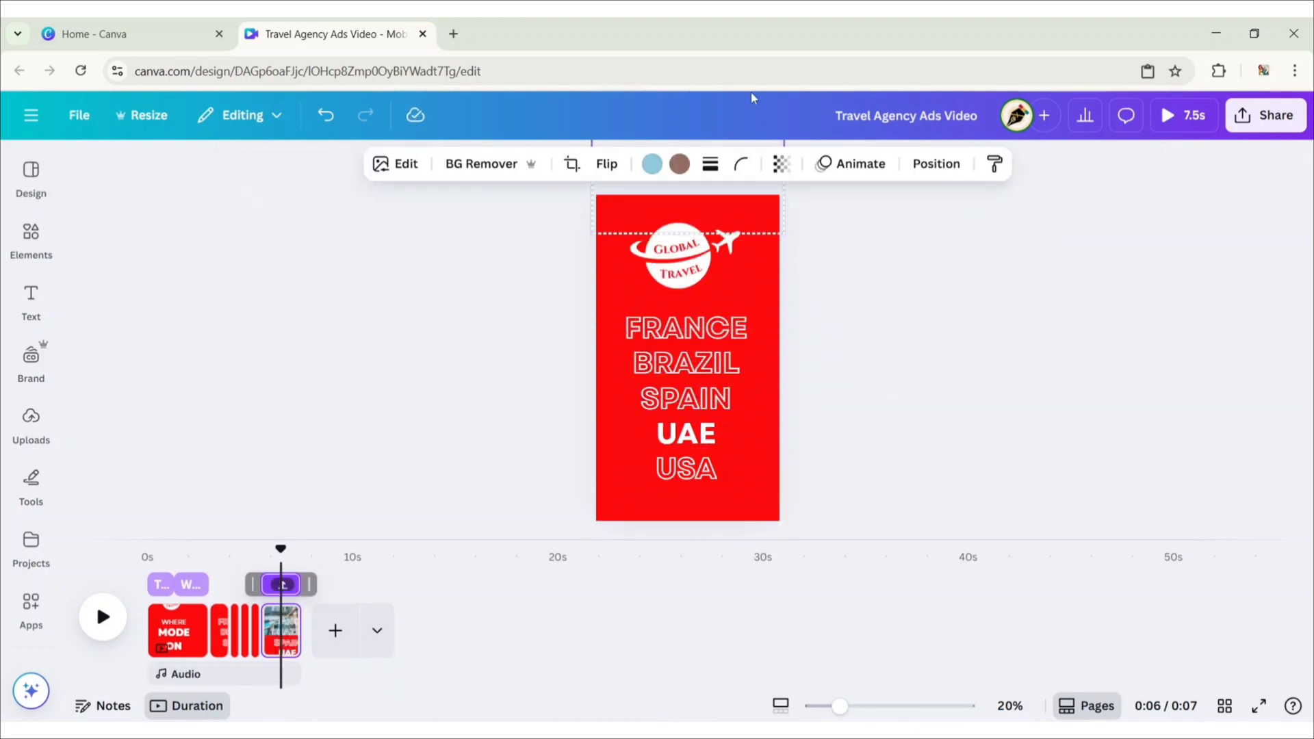
{"action": "left_click", "coordinate": [823, 346]}
Step: Duplicate the UAE page and set the copy's duration to 3 seconds
{"action": "left_click", "coordinate": [608, 302]}
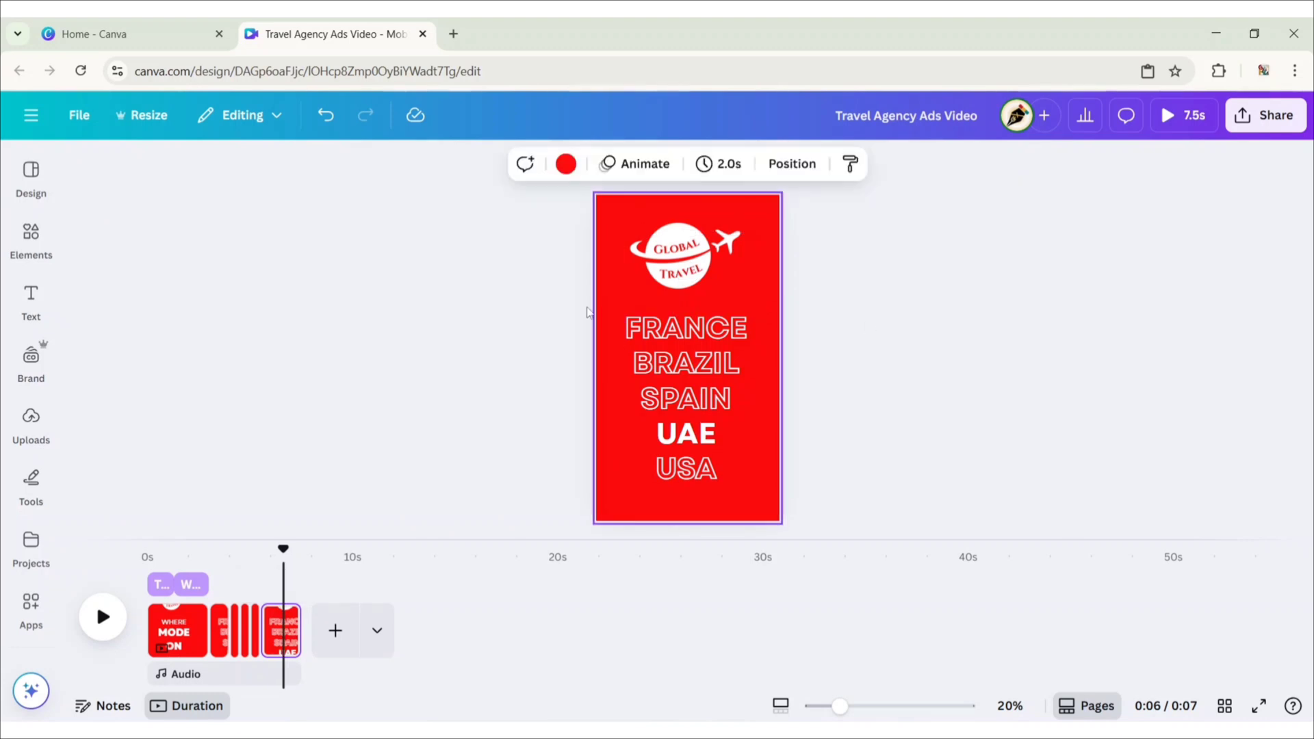
{"action": "key", "text": "ctrl+d"}
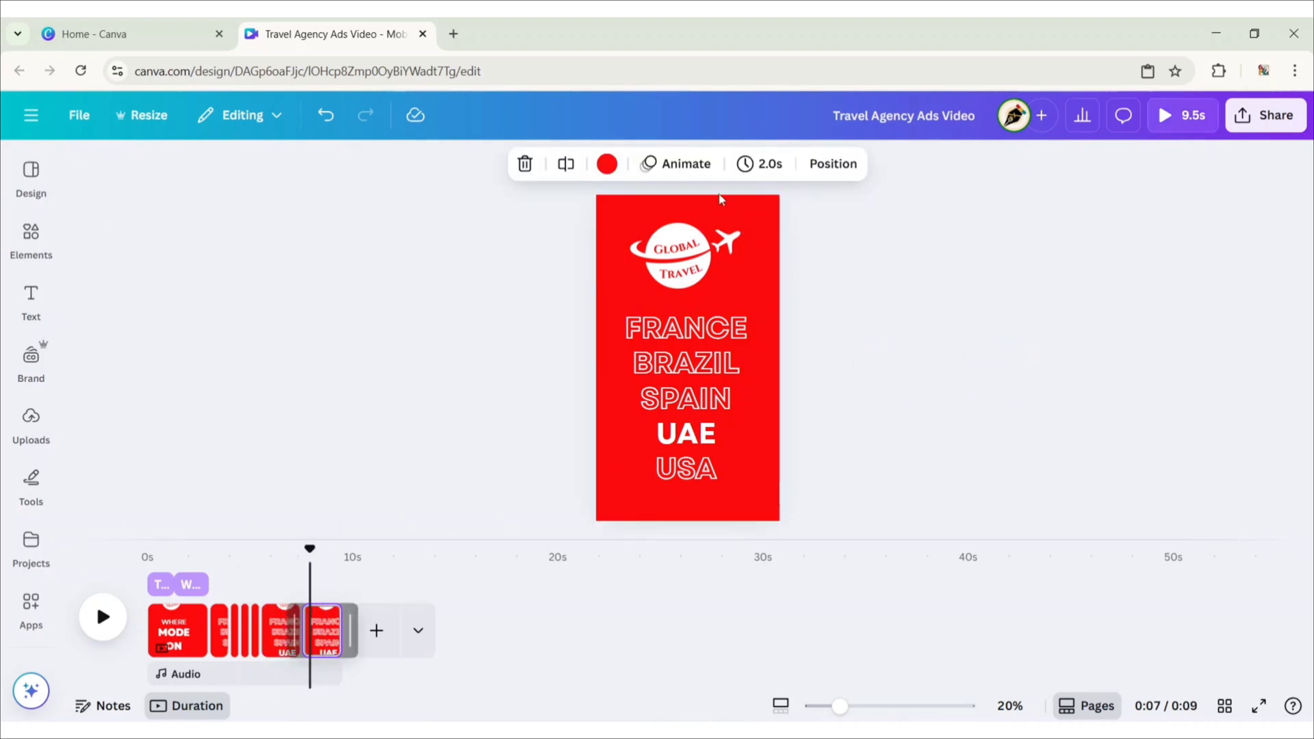
{"action": "left_click", "coordinate": [773, 165]}
{"action": "type", "text": "3"}
{"action": "key", "text": "Return"}
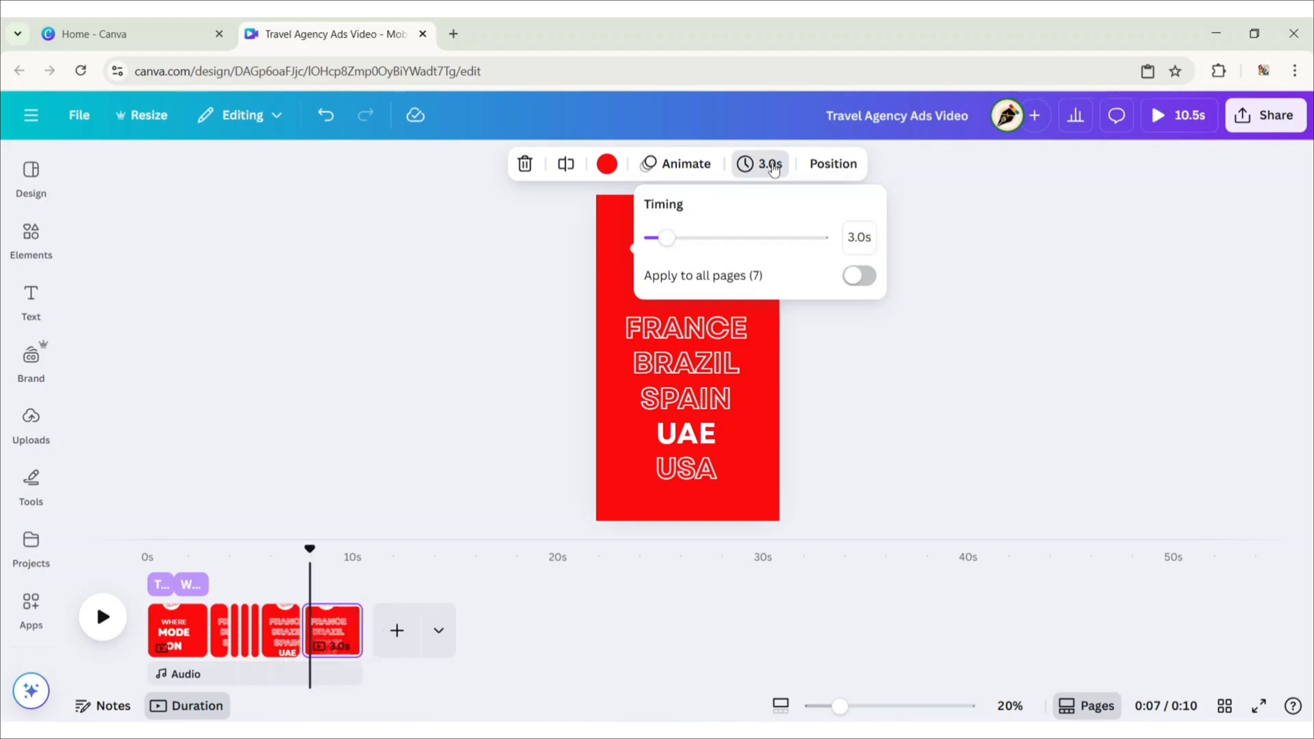
Step: Stack the FRANCE, BRAZIL and SPAIN titles on top of the USA title on the duplicated page
{"action": "left_click", "coordinate": [472, 382]}
{"action": "left_click_drag", "start_coordinate": [310, 548], "coordinate": [325, 548]}
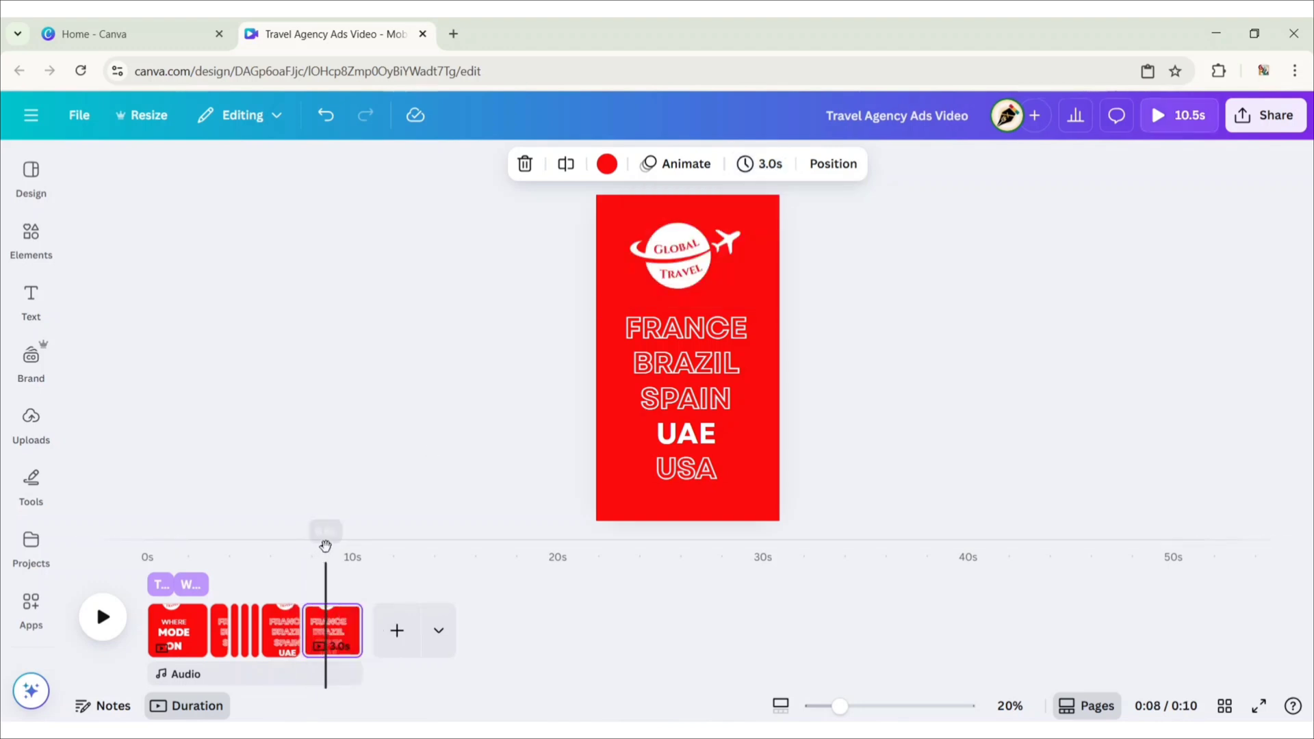
{"action": "left_click", "coordinate": [420, 442]}
{"action": "left_click", "coordinate": [709, 327]}
{"action": "left_click_drag", "start_coordinate": [709, 327], "coordinate": [710, 471]}
{"action": "left_click", "coordinate": [697, 363]}
{"action": "left_click_drag", "start_coordinate": [697, 363], "coordinate": [697, 469]}
{"action": "left_click_drag", "start_coordinate": [697, 398], "coordinate": [696, 469]}
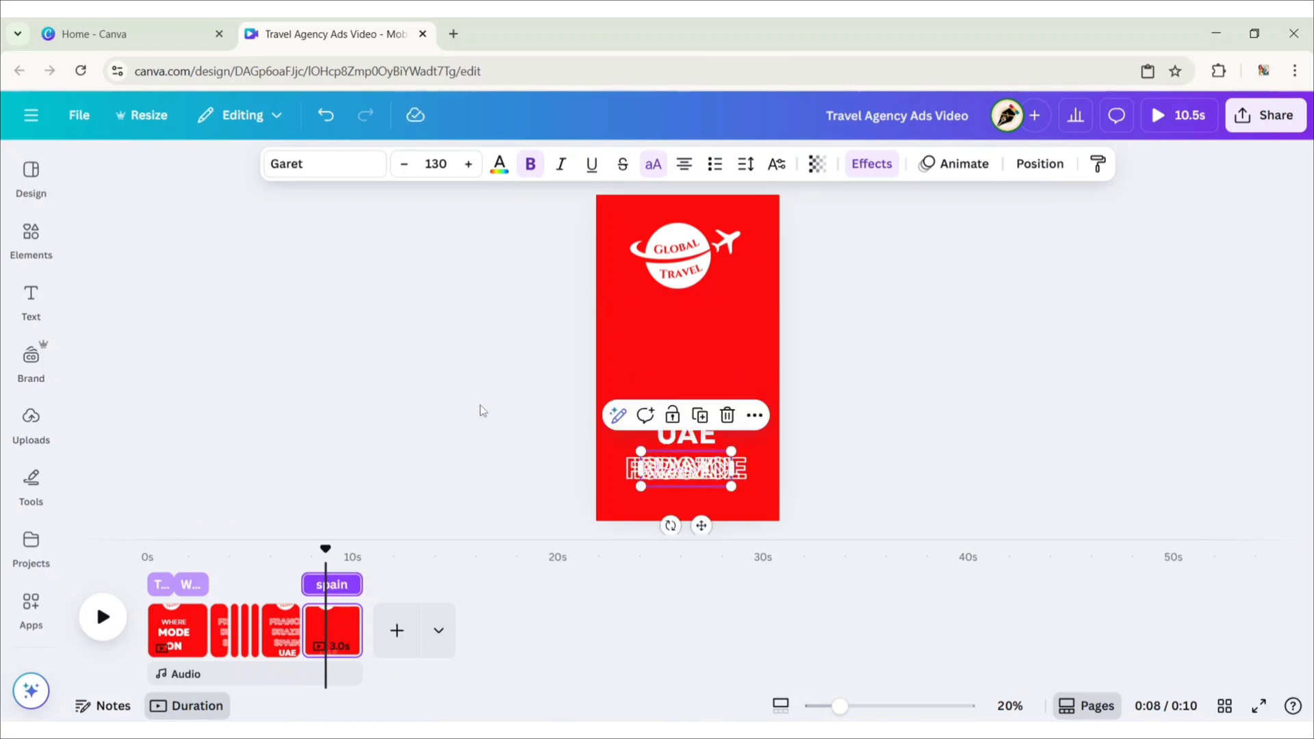
{"action": "left_click", "coordinate": [478, 407]}
Step: Add a square shape to the duplicated page and fill it with the bright red of the background
{"action": "left_click", "coordinate": [31, 233]}
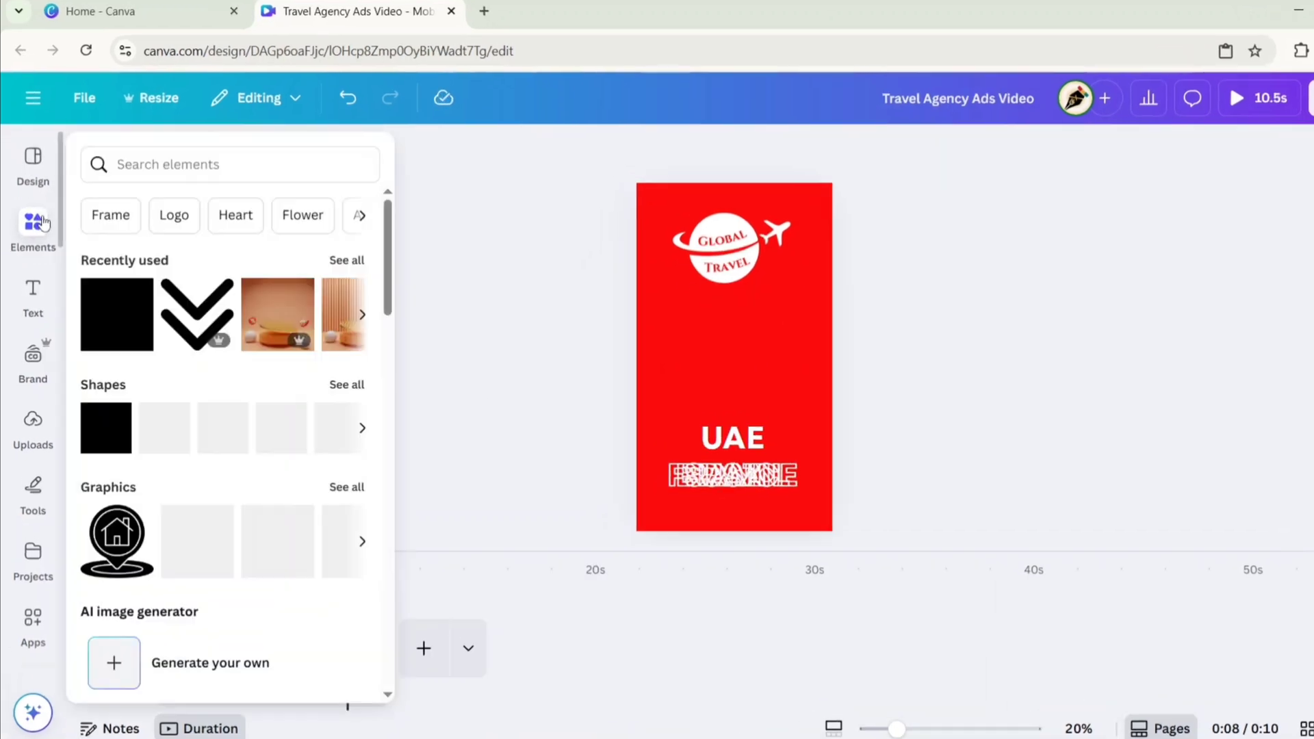
{"action": "left_click", "coordinate": [106, 427]}
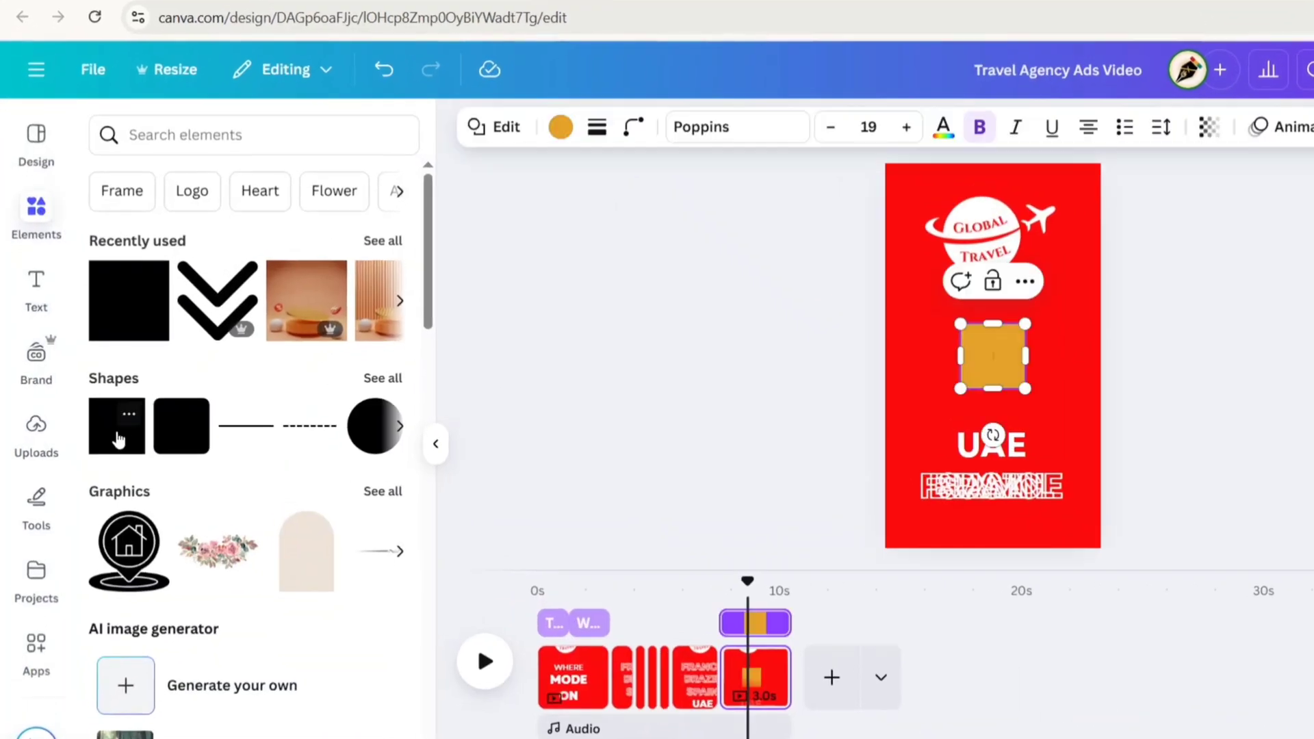
{"action": "left_click", "coordinate": [404, 473]}
{"action": "left_click", "coordinate": [295, 165]}
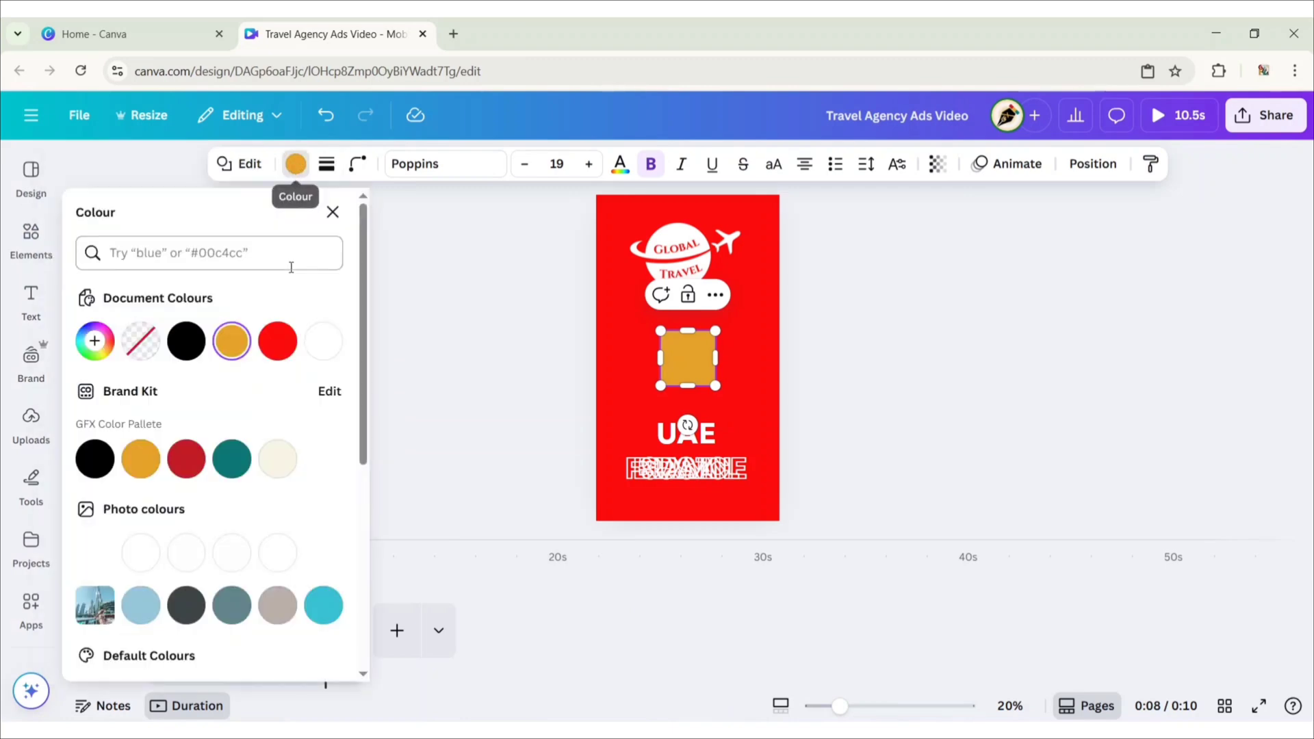
{"action": "left_click", "coordinate": [276, 339]}
{"action": "key", "text": "Escape"}
Step: Stretch the red square into a band of about 1292 × 413 px over the stacked titles and bring it to the front
{"action": "left_click_drag", "start_coordinate": [685, 368], "coordinate": [799, 498]}
{"action": "left_click_drag", "start_coordinate": [586, 479], "coordinate": [580, 480]}
{"action": "left_click_drag", "start_coordinate": [690, 507], "coordinate": [690, 521]}
{"action": "left_click", "coordinate": [1093, 164]}
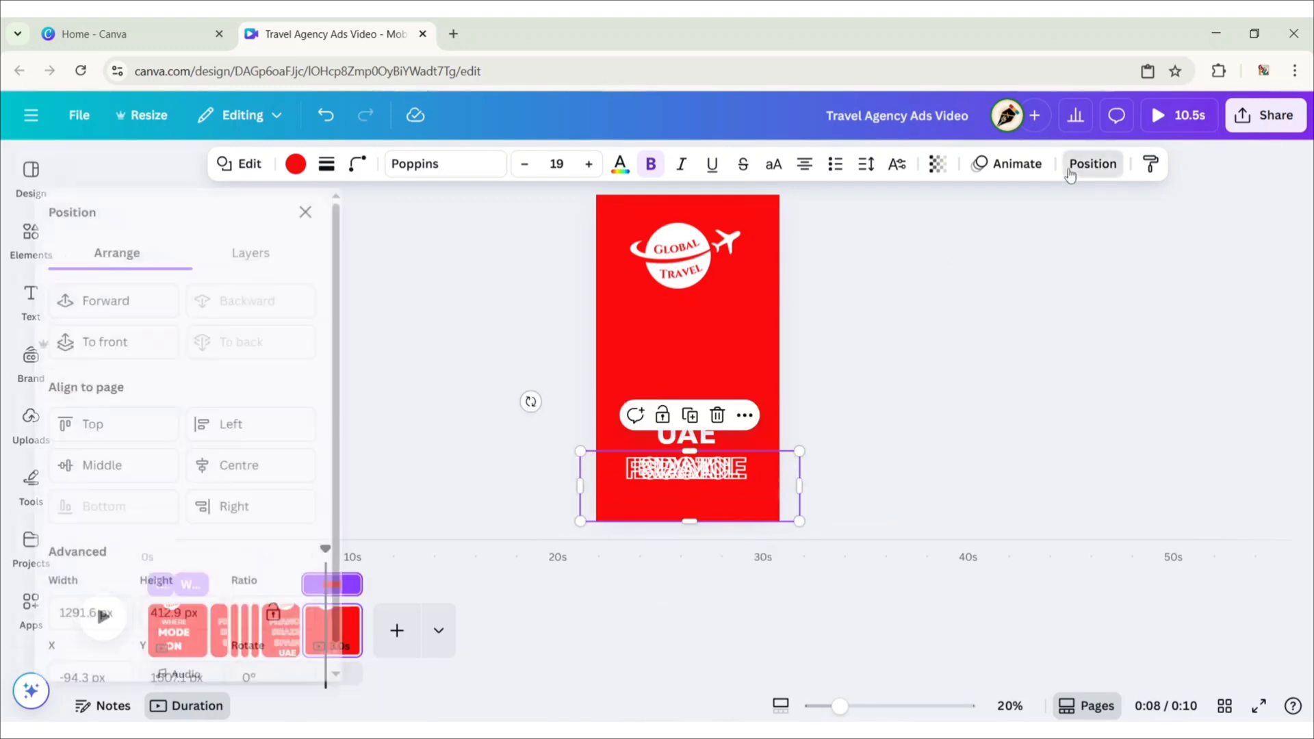
{"action": "left_click", "coordinate": [127, 340]}
{"action": "left_click", "coordinate": [333, 212]}
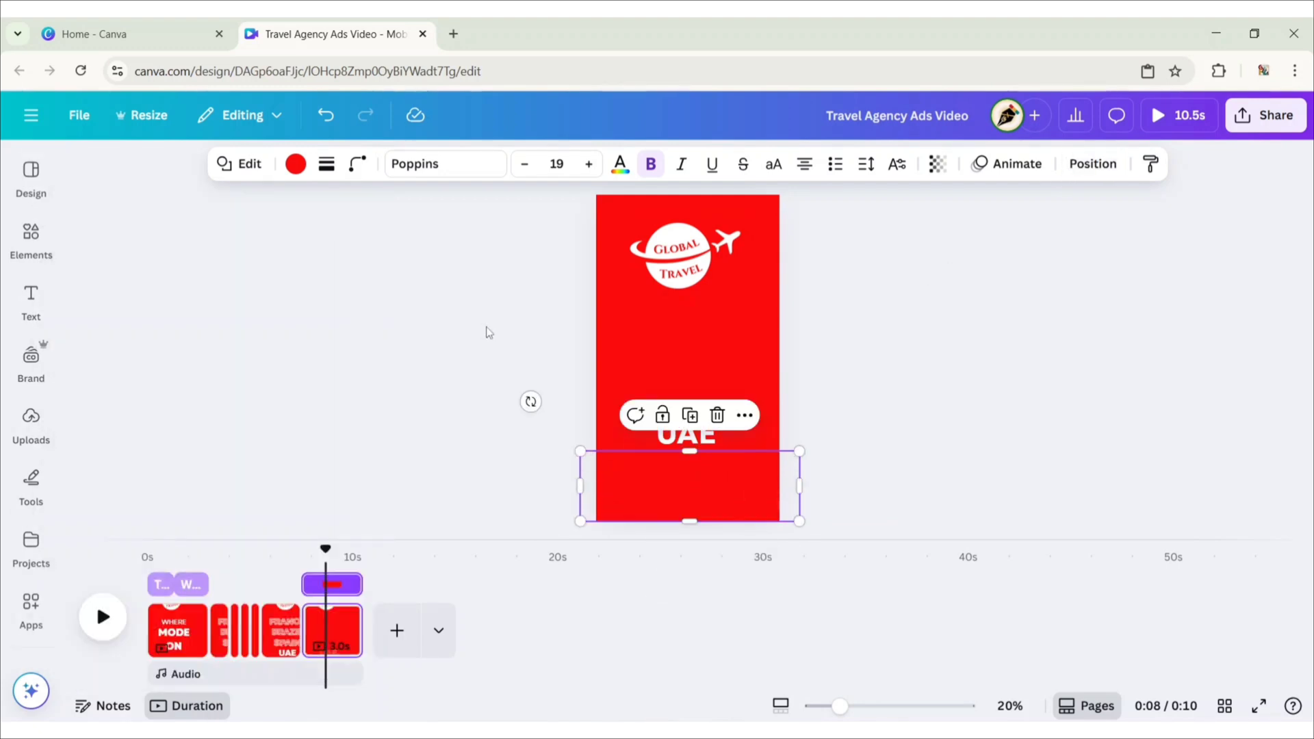
{"action": "left_click", "coordinate": [484, 311]}
Step: Shrink the Global Travel logo to about 290 × 302 px in the page's bottom-right corner and bring it to the front
{"action": "left_click", "coordinate": [696, 252]}
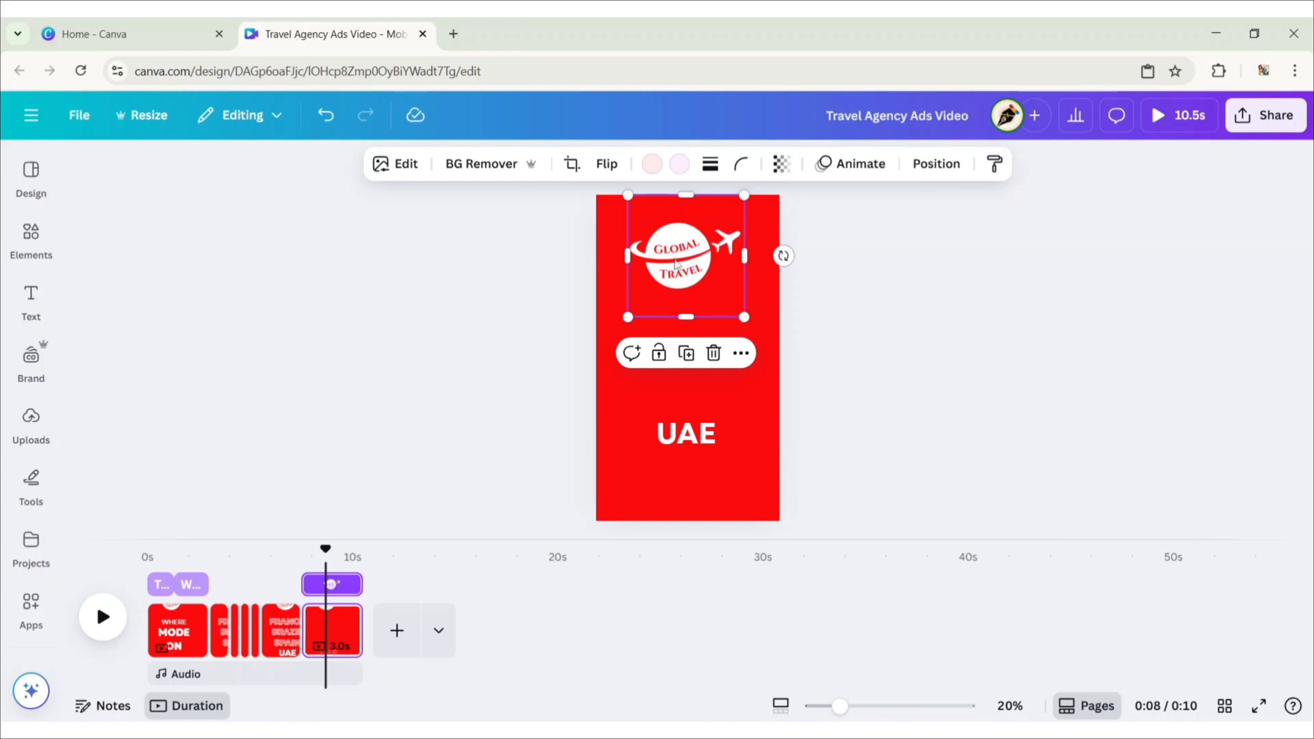
{"action": "left_click_drag", "start_coordinate": [678, 259], "coordinate": [699, 296]}
{"action": "left_click_drag", "start_coordinate": [757, 239], "coordinate": [758, 493]}
{"action": "left_click", "coordinate": [932, 165]}
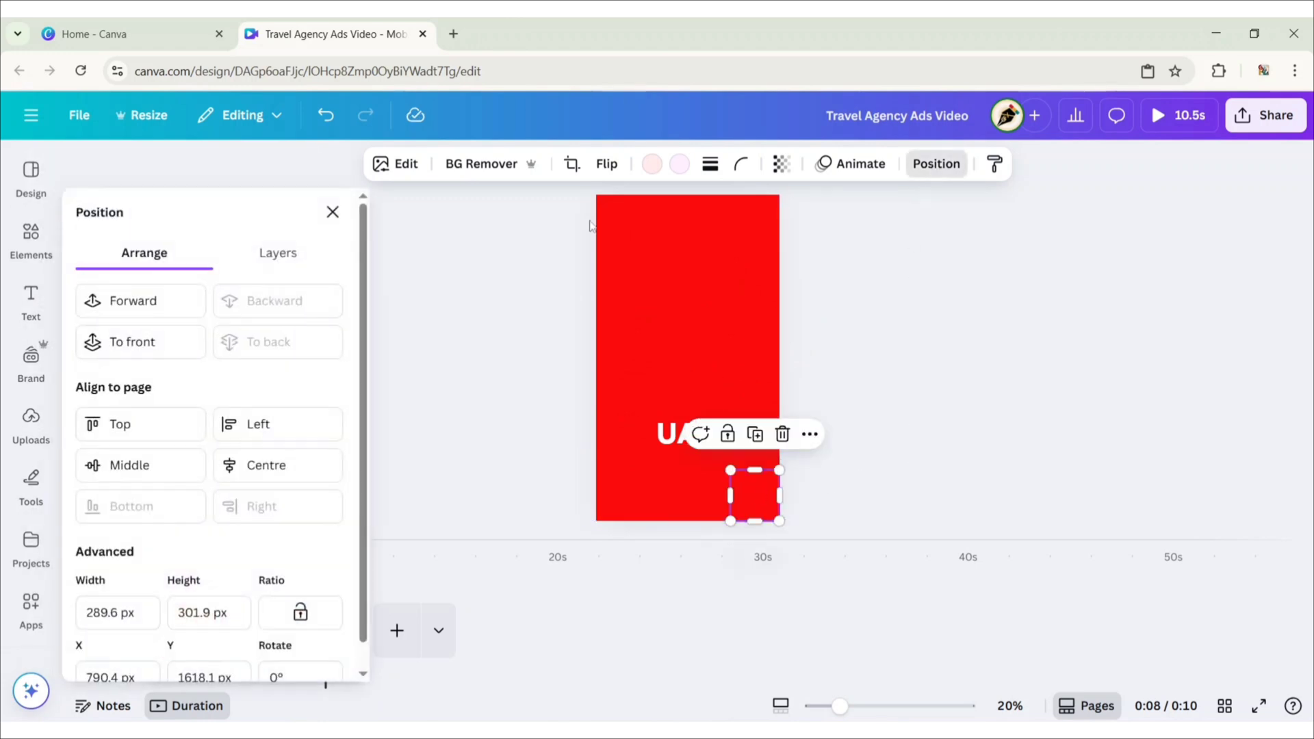
{"action": "left_click", "coordinate": [146, 340]}
{"action": "left_click", "coordinate": [331, 212]}
{"action": "left_click", "coordinate": [920, 457]}
Step: Shift the logo slightly inward to leave a small margin from the page's right edge
{"action": "scroll", "coordinate": [917, 452], "scroll_direction": "up", "scroll_amount": 3}
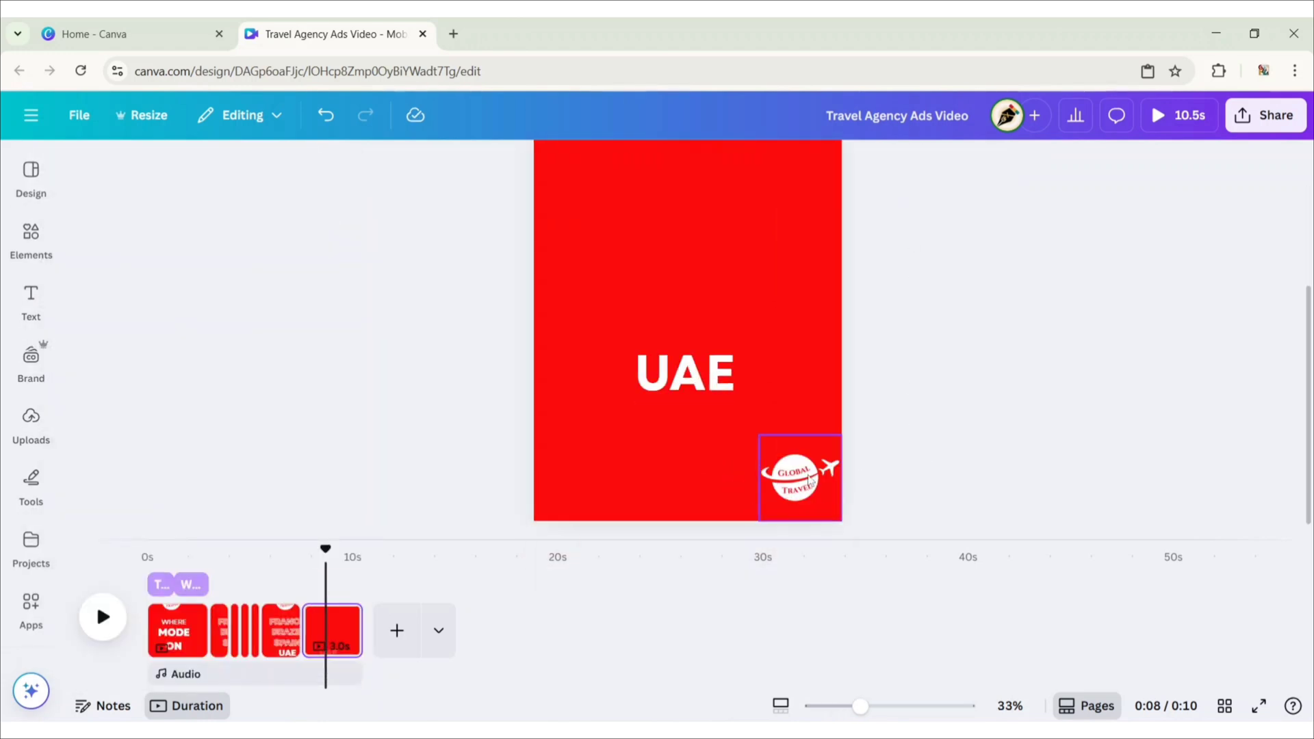
{"action": "left_click", "coordinate": [826, 477]}
{"action": "left_click", "coordinate": [892, 360]}
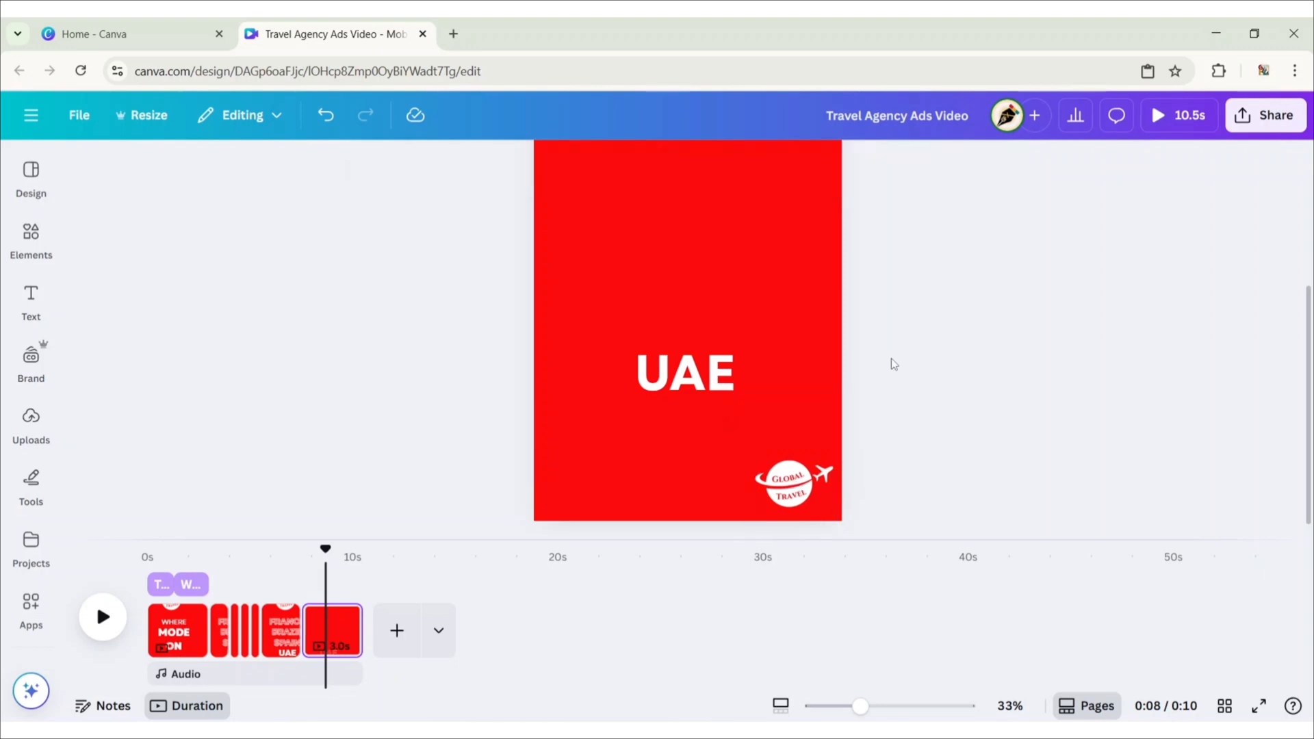
{"action": "left_click", "coordinate": [821, 479]}
{"action": "left_click", "coordinate": [935, 372]}
{"action": "scroll", "coordinate": [955, 361], "scroll_direction": "down", "scroll_amount": 3}
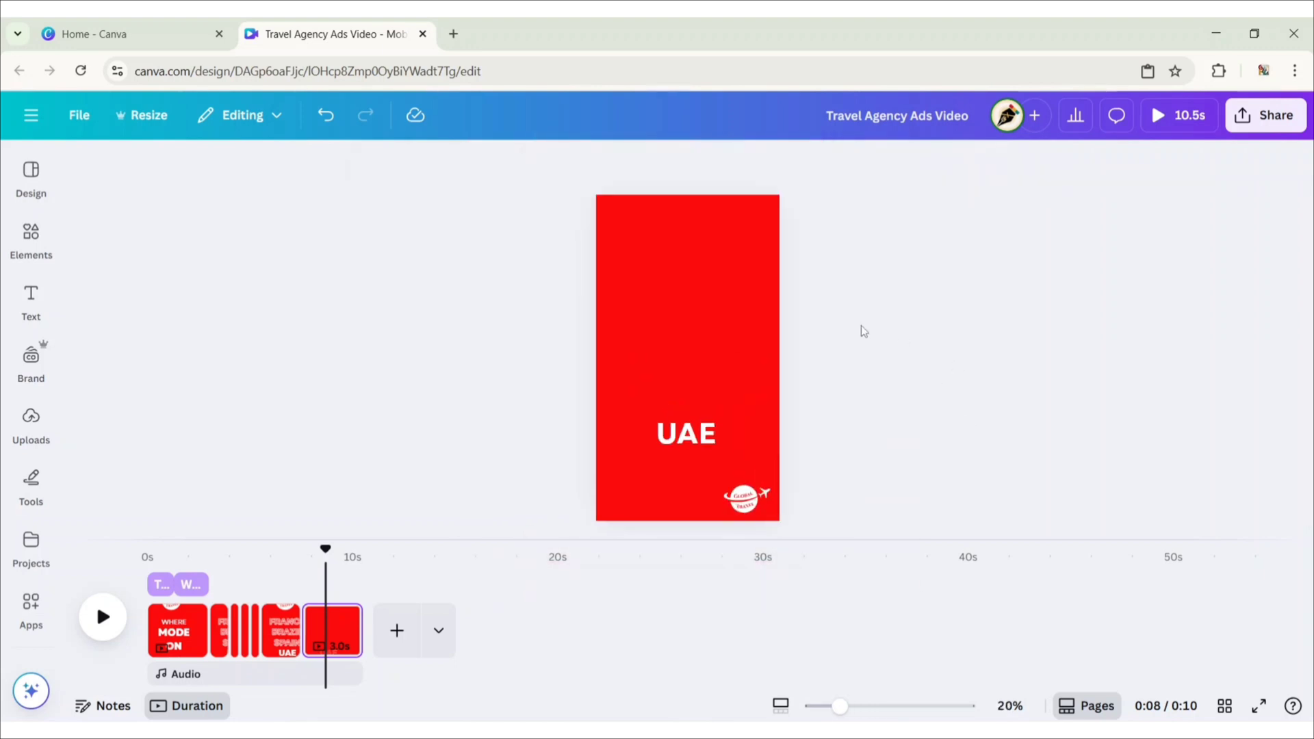
Step: Move the Dubai photo group back down so the photo fills the page above the red band
{"action": "left_click", "coordinate": [765, 212]}
{"action": "left_click_drag", "start_coordinate": [766, 211], "coordinate": [786, 493]}
{"action": "left_click", "coordinate": [910, 407]}
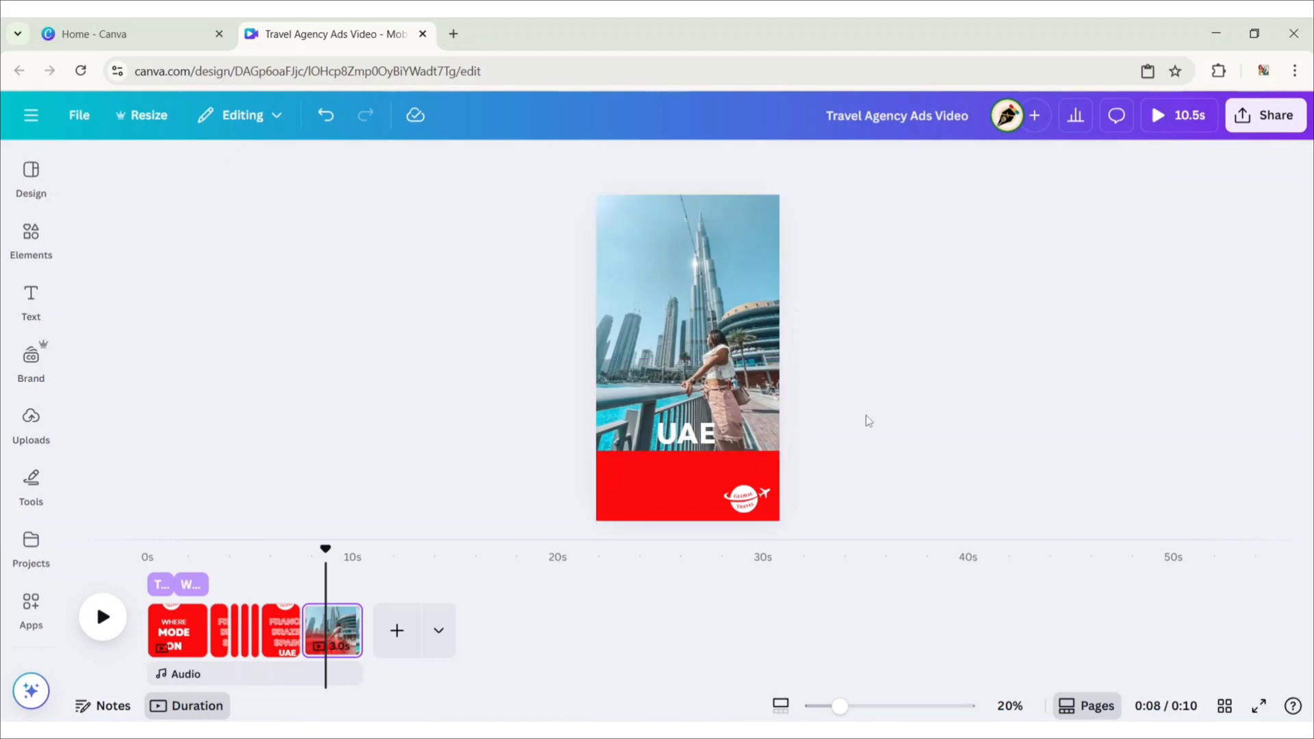
Step: Enlarge the UAE title slightly and centre it over the lower part of the photo, just above the red band
{"action": "left_click", "coordinate": [719, 428]}
{"action": "left_click_drag", "start_coordinate": [734, 425], "coordinate": [780, 426]}
{"action": "left_click_drag", "start_coordinate": [655, 429], "coordinate": [596, 430]}
{"action": "left_click", "coordinate": [917, 399]}
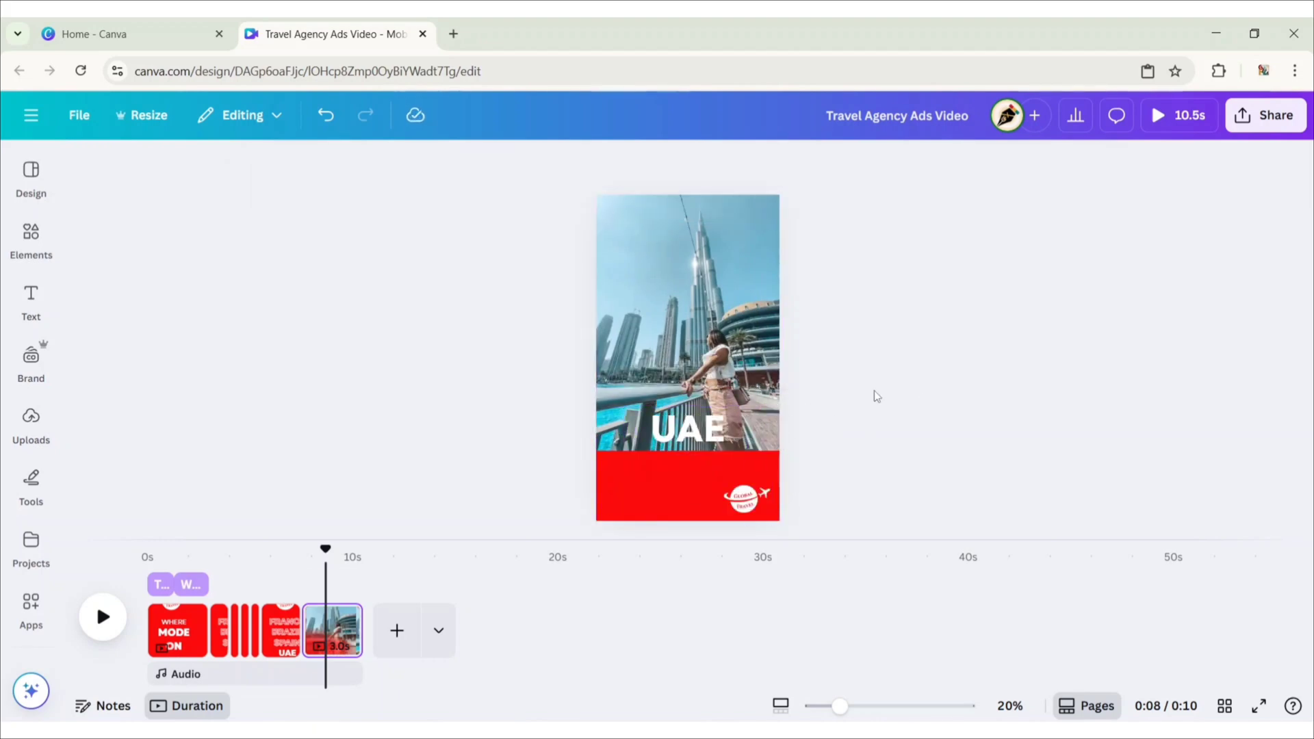
Step: Search the elements library for "book now" and add the orange BOOK NOW button graphic to the page
{"action": "left_click", "coordinate": [31, 236]}
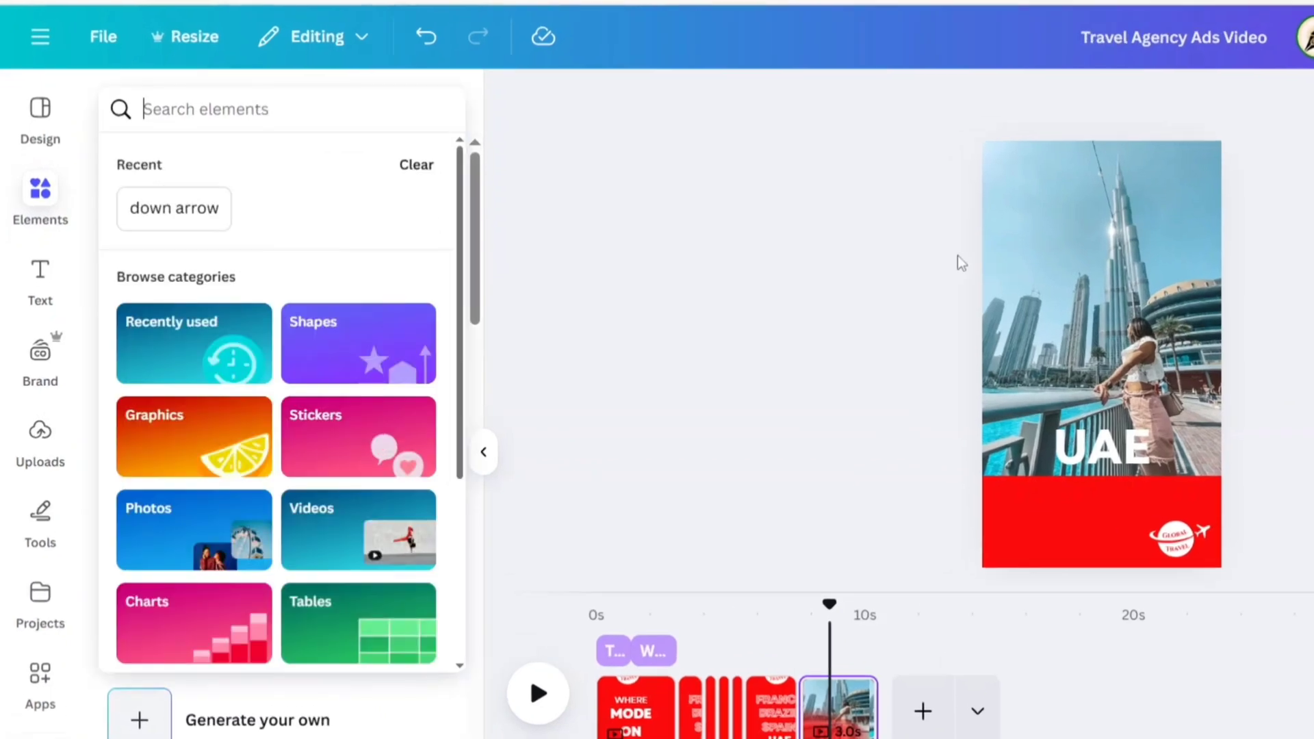
{"action": "type", "text": "book now"}
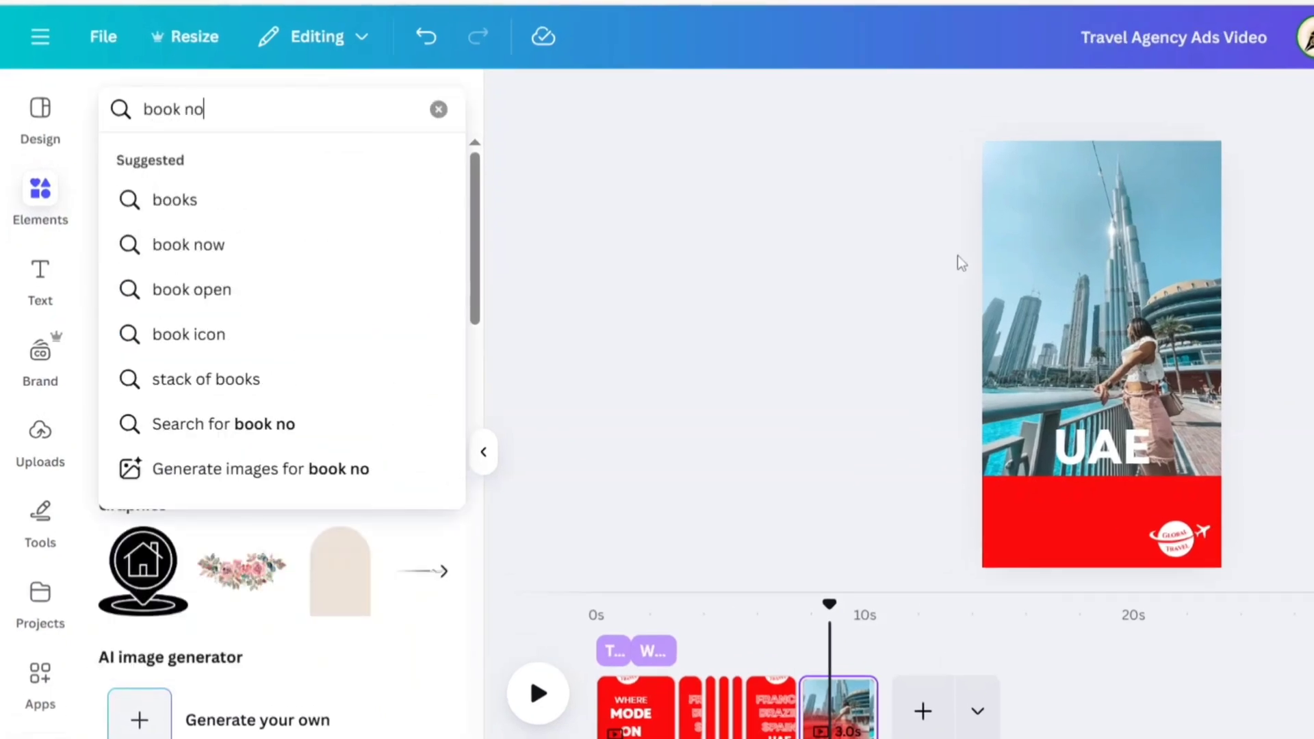
{"action": "key", "text": "Return"}
{"action": "left_click", "coordinate": [154, 353]}
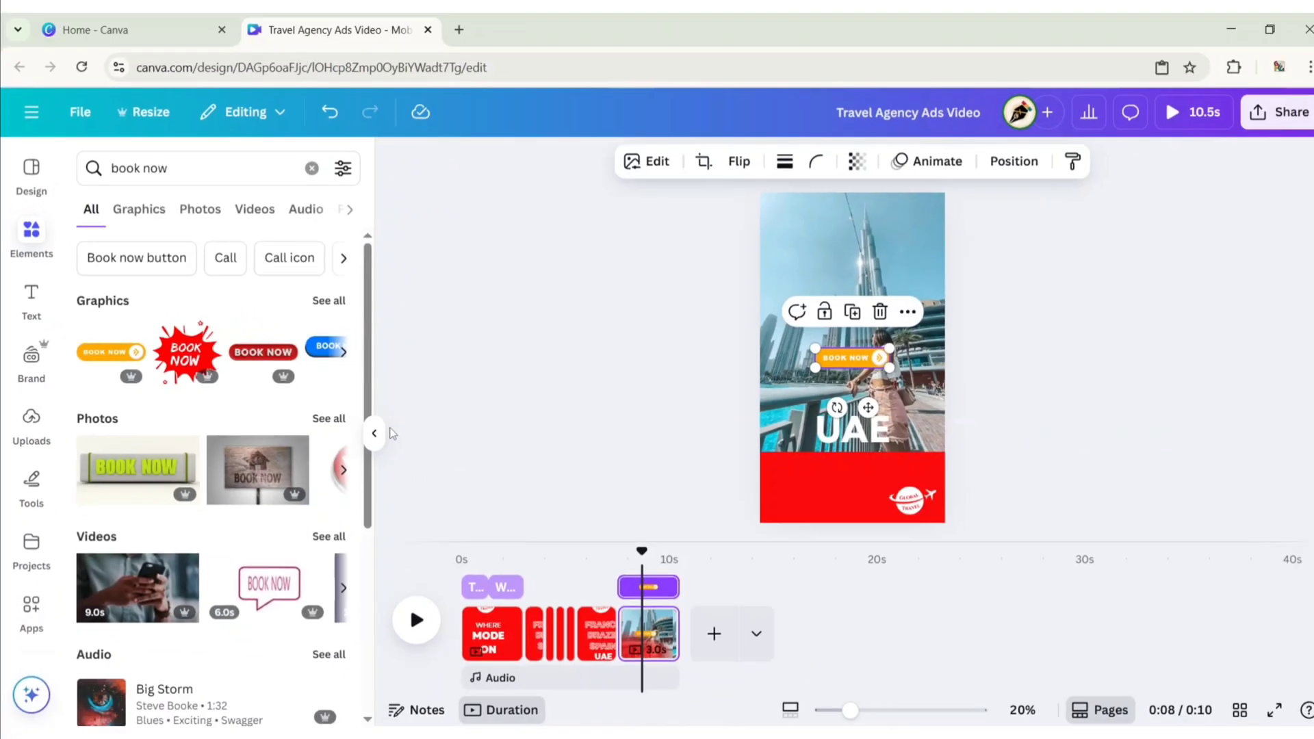
{"action": "left_click", "coordinate": [483, 452]}
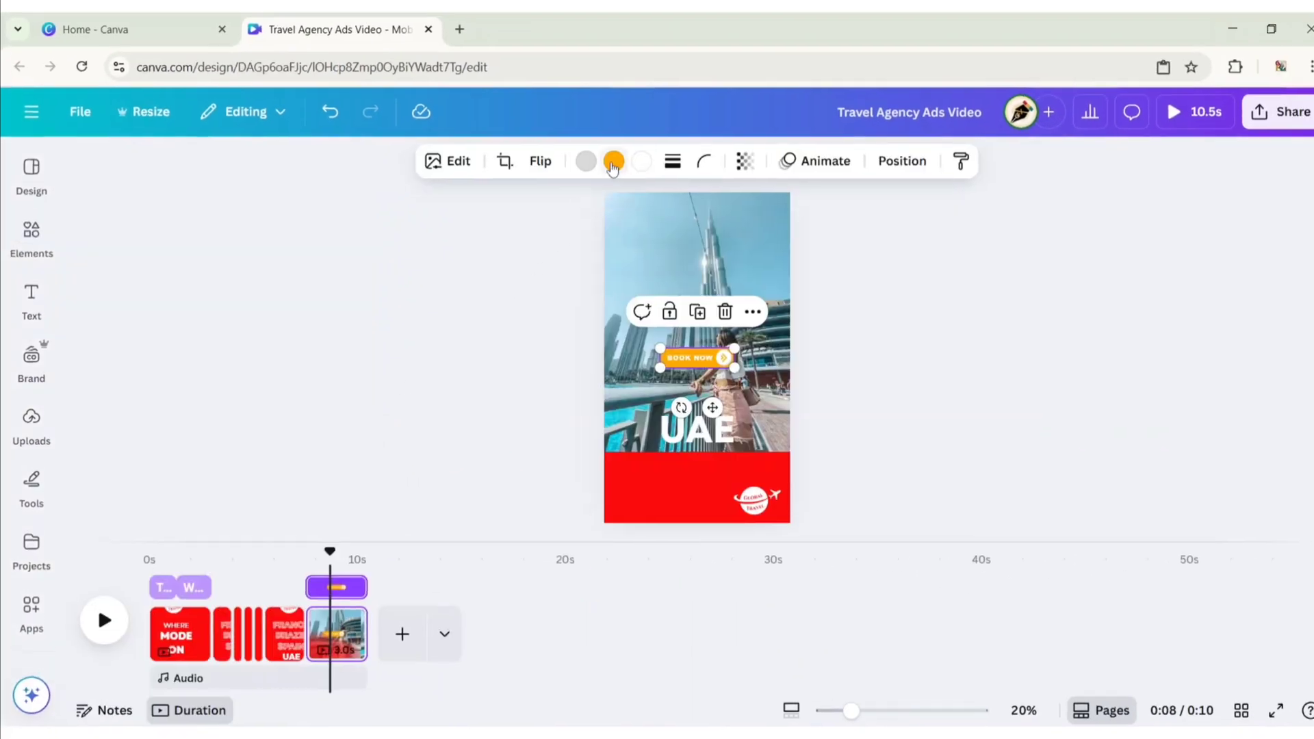
Step: Recolour the BOOK NOW button with a white background, red lettering and black as its remaining colour
{"action": "left_click", "coordinate": [613, 162]}
{"action": "left_click", "coordinate": [327, 299]}
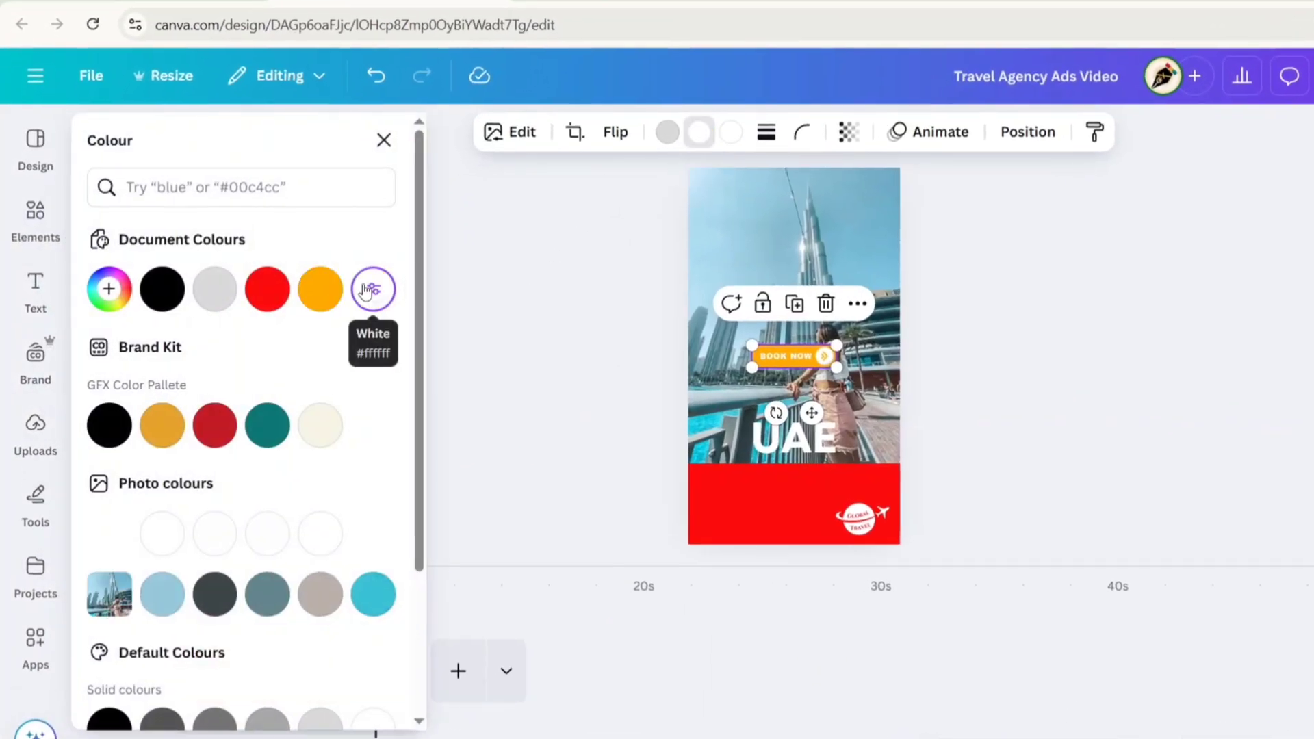
{"action": "left_click", "coordinate": [259, 300]}
{"action": "left_click", "coordinate": [667, 131]}
{"action": "left_click", "coordinate": [163, 289]}
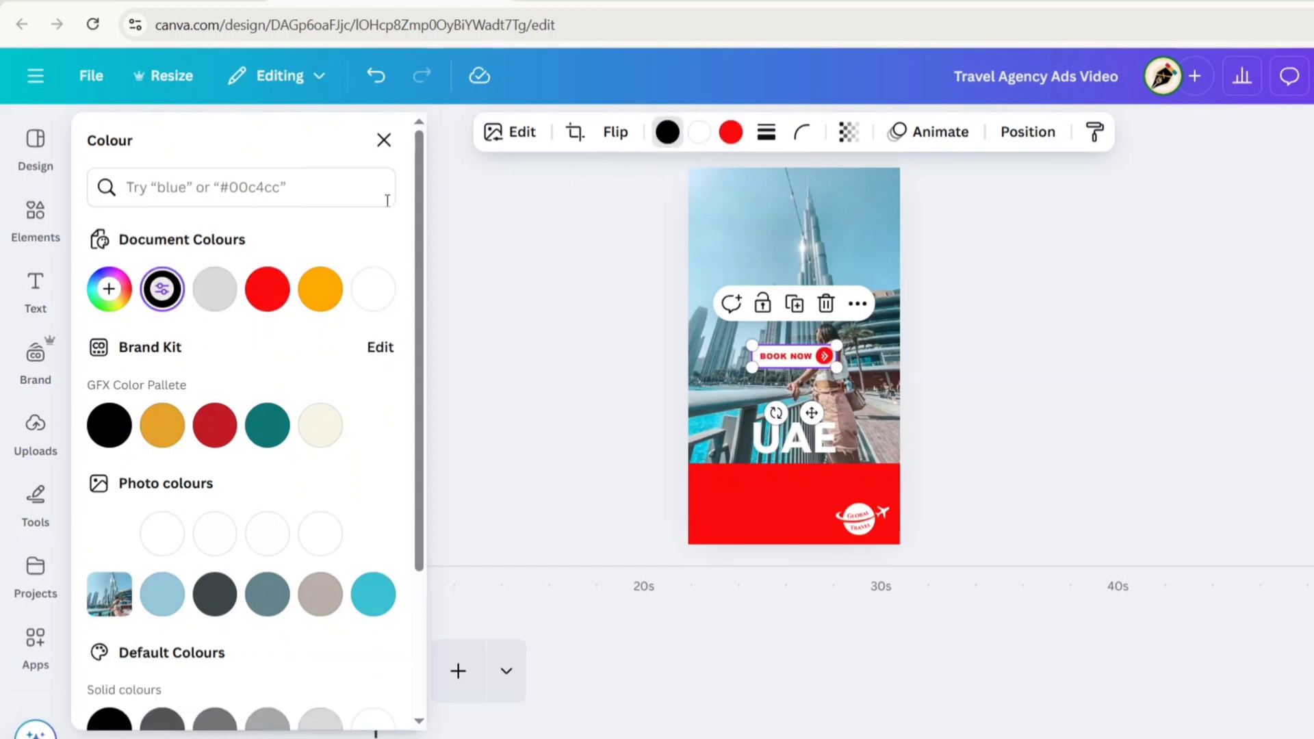
{"action": "left_click", "coordinate": [384, 140]}
{"action": "left_click", "coordinate": [507, 351]}
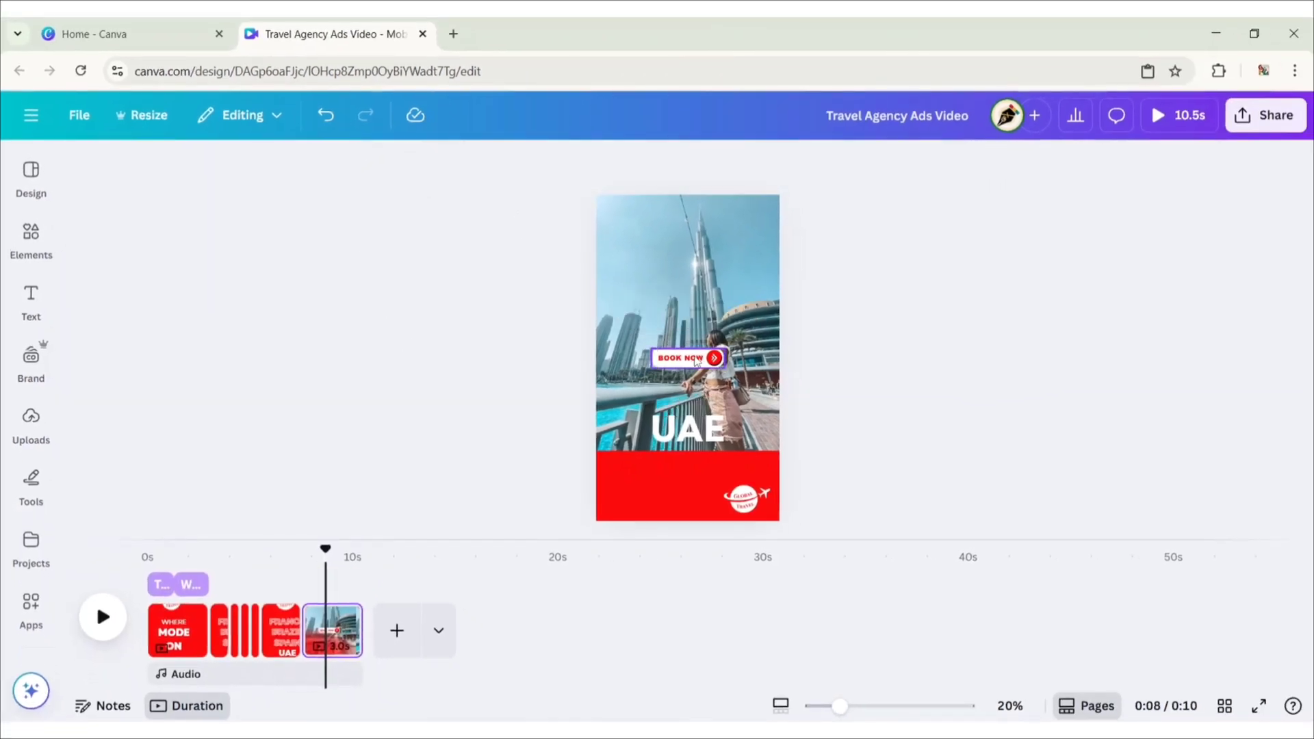
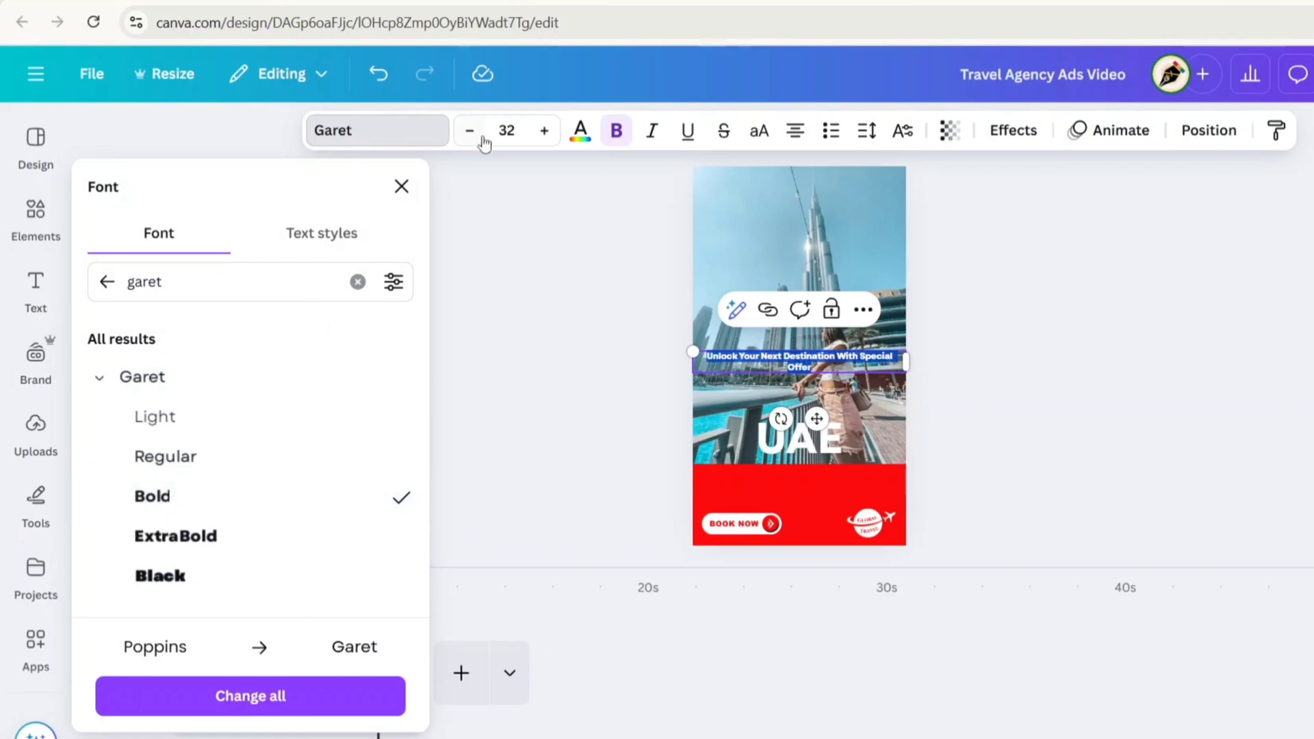
Step: Set the "Unlock Your Next Destination With Special Offer" text to size 40 and centre it on two lines at the top of the red band
{"action": "left_click", "coordinate": [506, 130]}
{"action": "key", "text": "Return"}
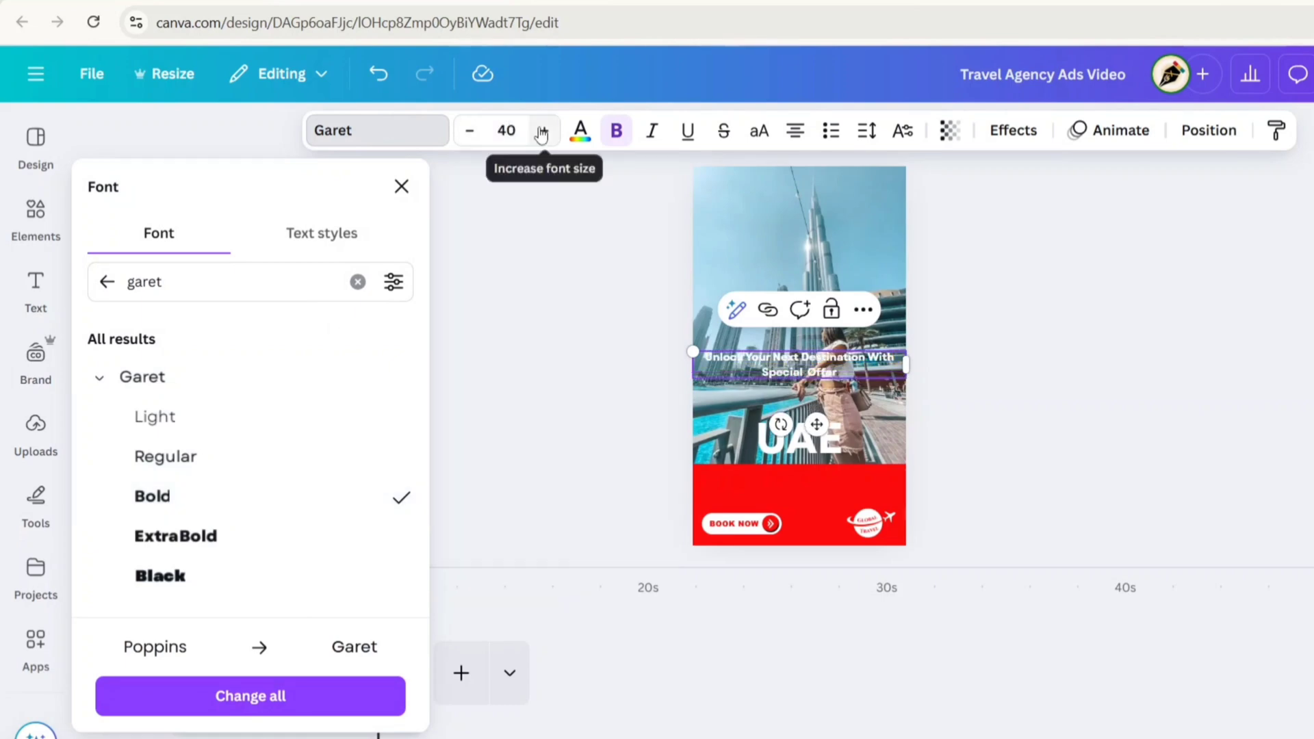
{"action": "left_click", "coordinate": [402, 187]}
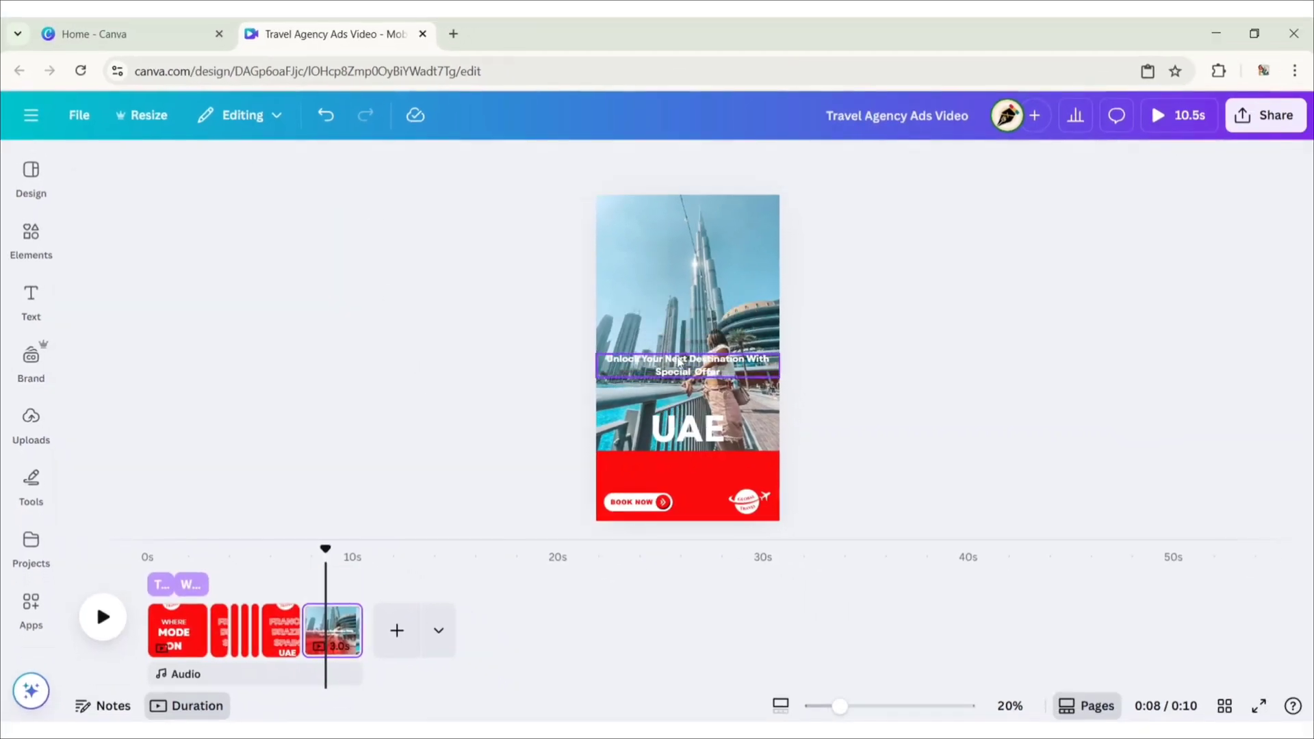
{"action": "left_click_drag", "start_coordinate": [796, 370], "coordinate": [797, 484]}
{"action": "left_click_drag", "start_coordinate": [686, 468], "coordinate": [686, 471]}
{"action": "left_click_drag", "start_coordinate": [779, 467], "coordinate": [742, 470]}
{"action": "left_click_drag", "start_coordinate": [679, 464], "coordinate": [700, 471]}
{"action": "left_click", "coordinate": [992, 422]}
{"action": "scroll", "coordinate": [940, 370], "scroll_direction": "up", "scroll_amount": 2}
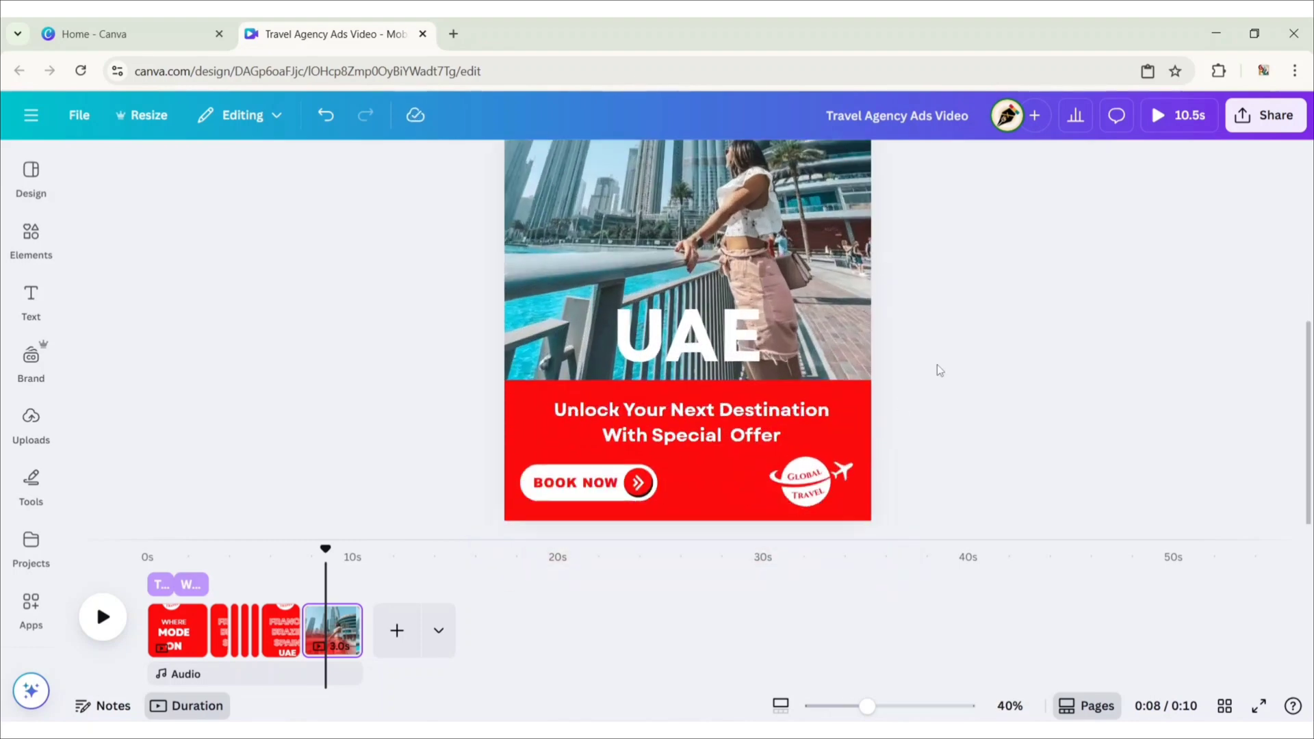
Step: Nudge the tagline up slightly and shrink the Global Travel logo and BOOK NOW button a little within the red band
{"action": "left_click_drag", "start_coordinate": [726, 428], "coordinate": [775, 443]}
{"action": "left_click", "coordinate": [843, 498]}
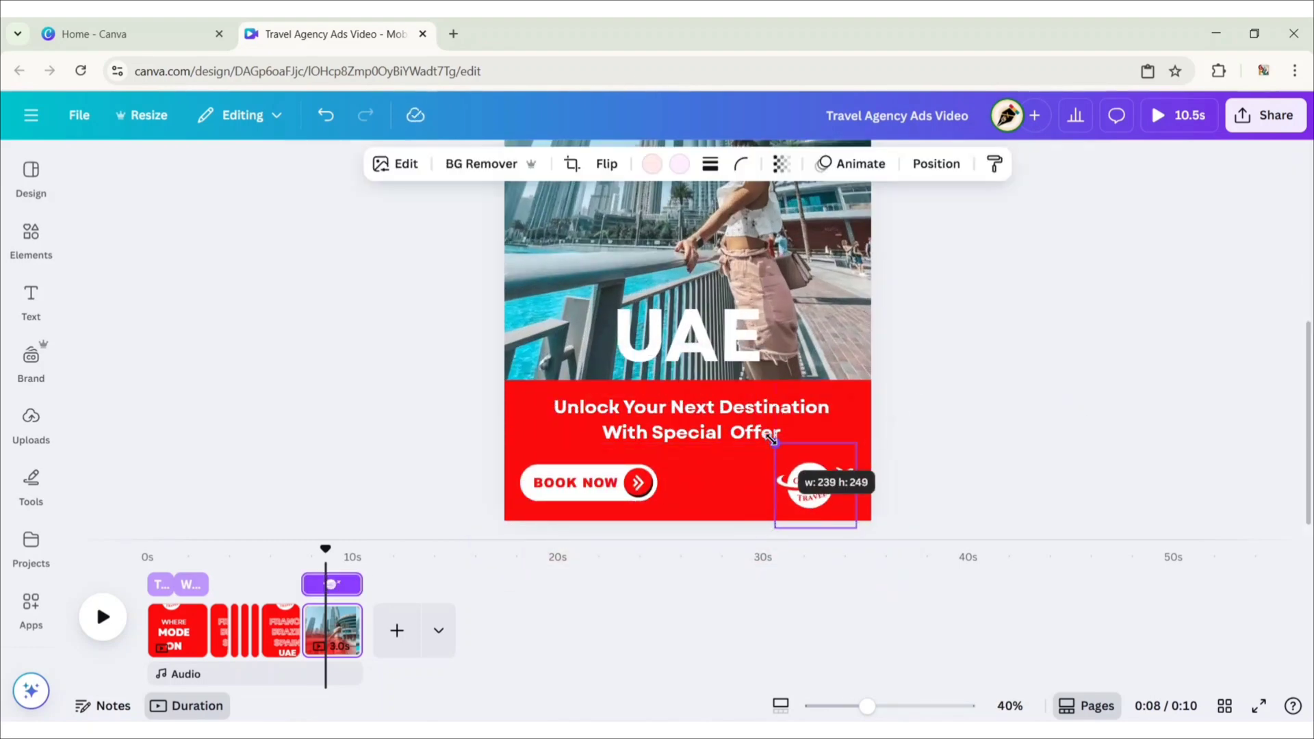
{"action": "left_click_drag", "start_coordinate": [819, 487], "coordinate": [819, 482]}
{"action": "left_click", "coordinate": [616, 485]}
{"action": "left_click_drag", "start_coordinate": [657, 501], "coordinate": [647, 499]}
{"action": "left_click", "coordinate": [624, 505]}
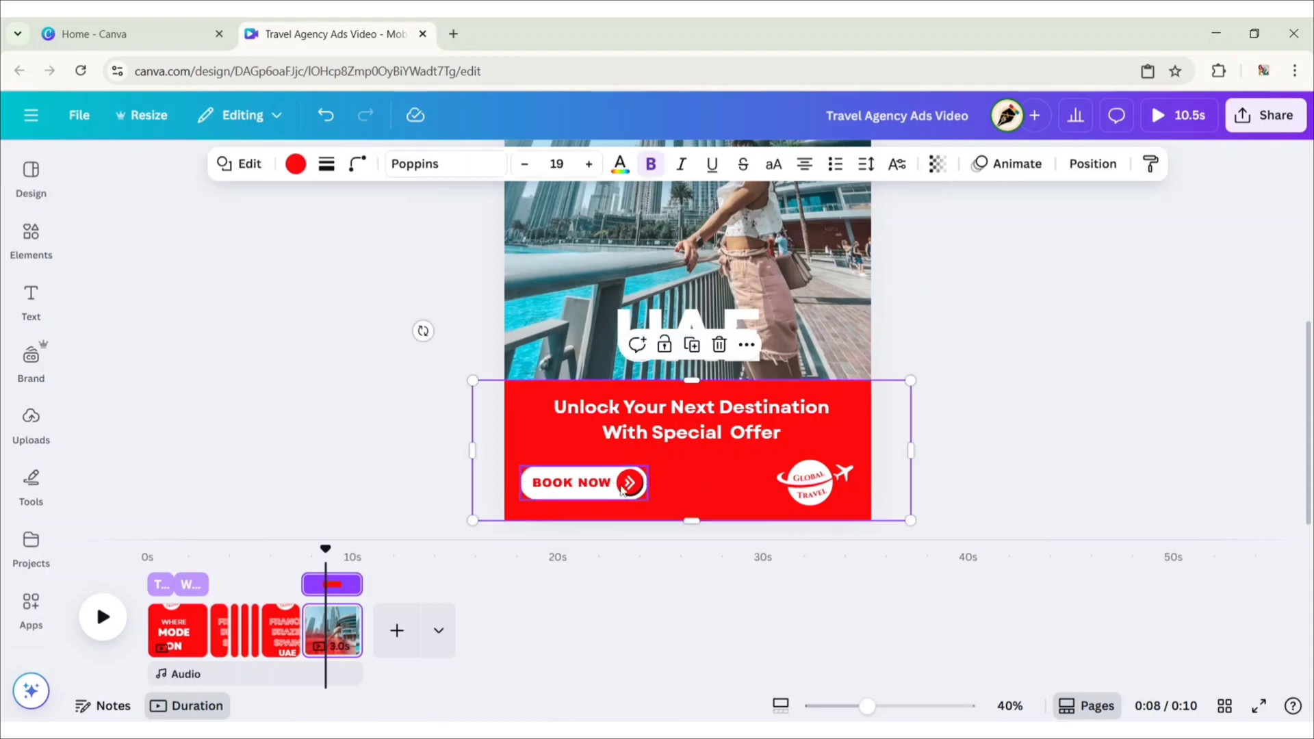
{"action": "left_click", "coordinate": [1065, 417]}
{"action": "scroll", "coordinate": [959, 330], "scroll_direction": "down", "scroll_amount": 3}
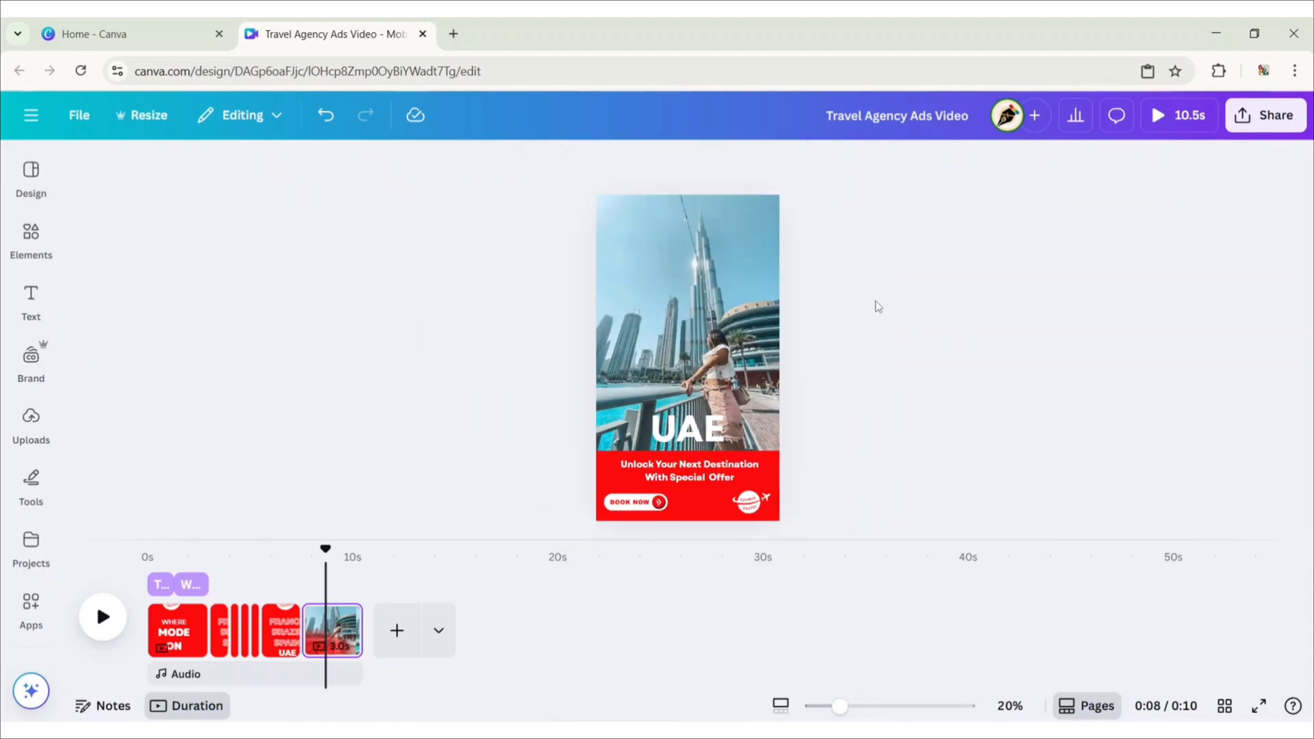
Step: Apply a Match & Move transition between the last destination list page and the Dubai photo page, and scrub through it
{"action": "left_click", "coordinate": [302, 647]}
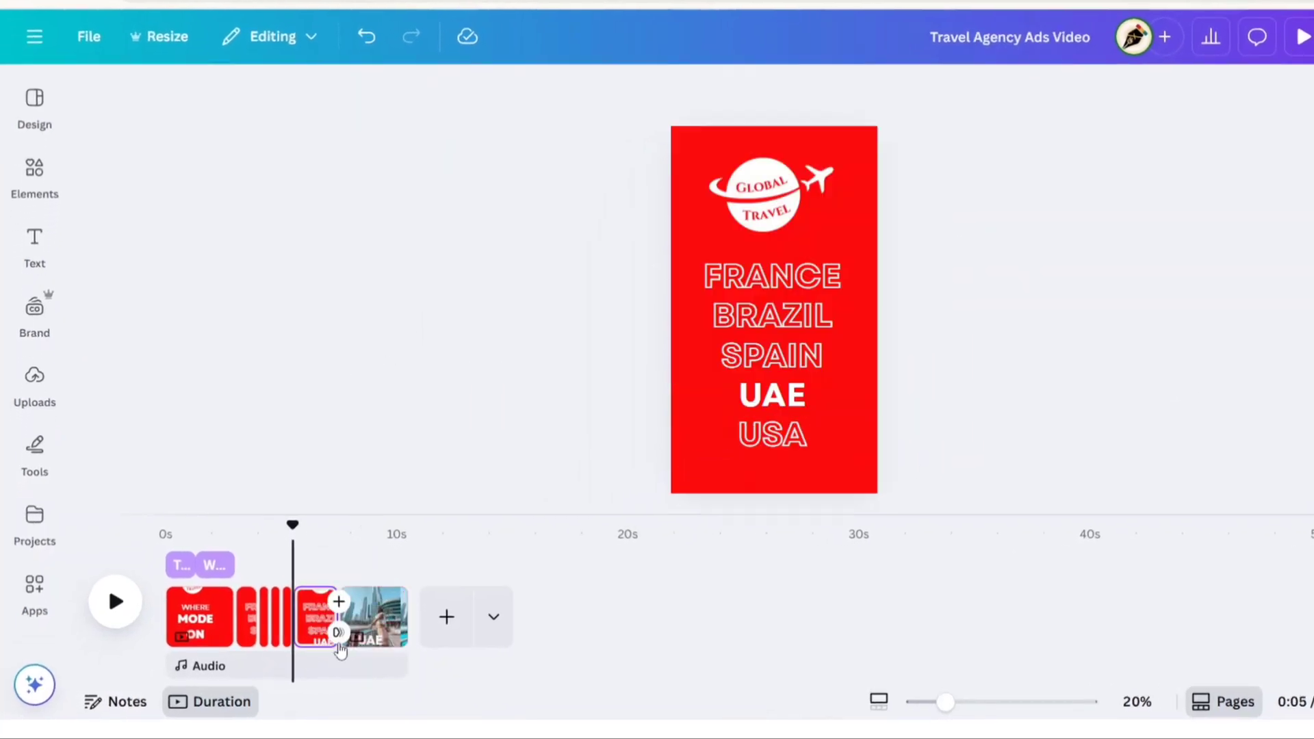
{"action": "left_click", "coordinate": [132, 480]}
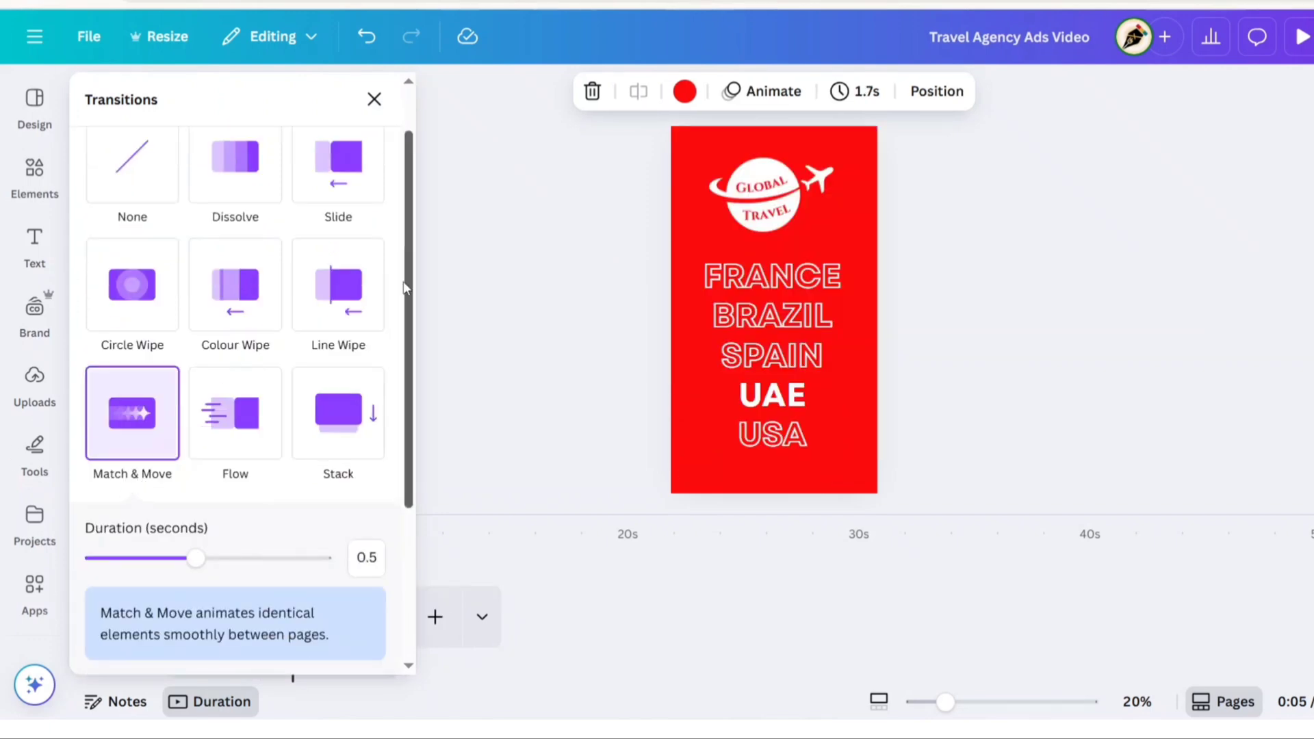
{"action": "left_click", "coordinate": [375, 100]}
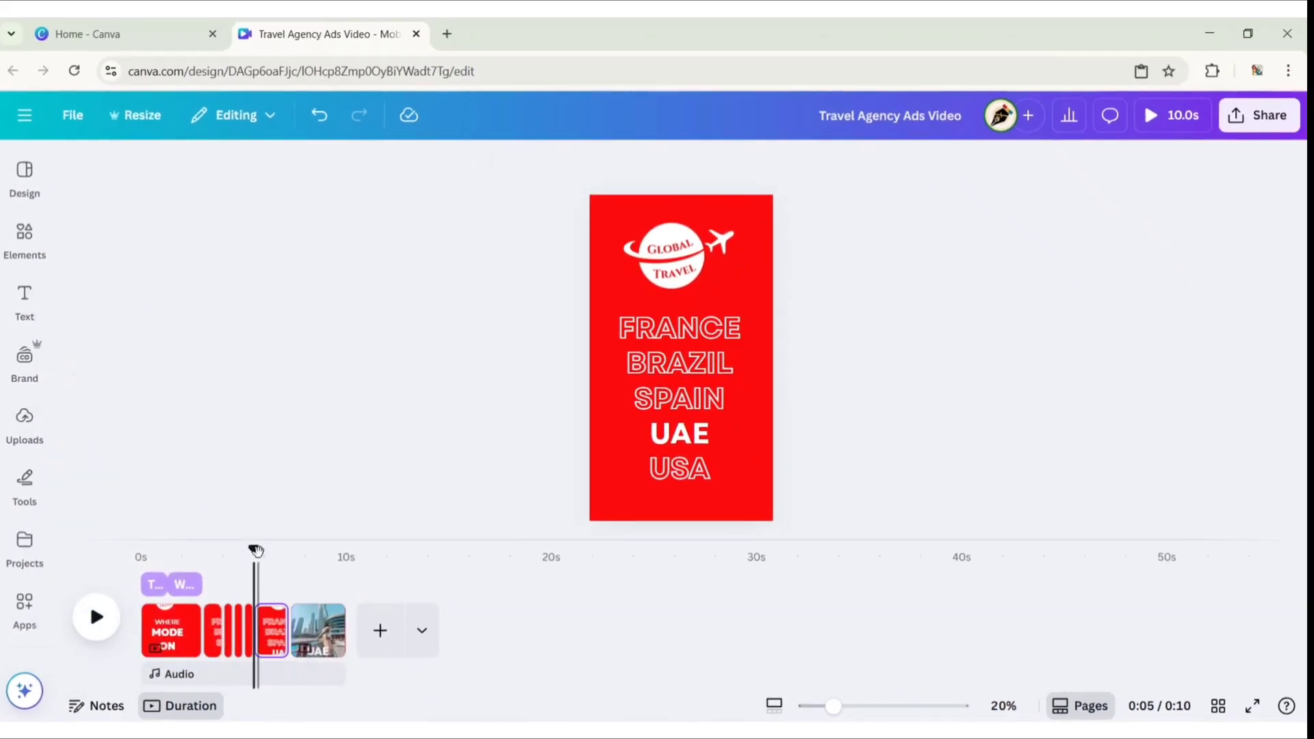
{"action": "left_click_drag", "start_coordinate": [253, 551], "coordinate": [299, 564]}
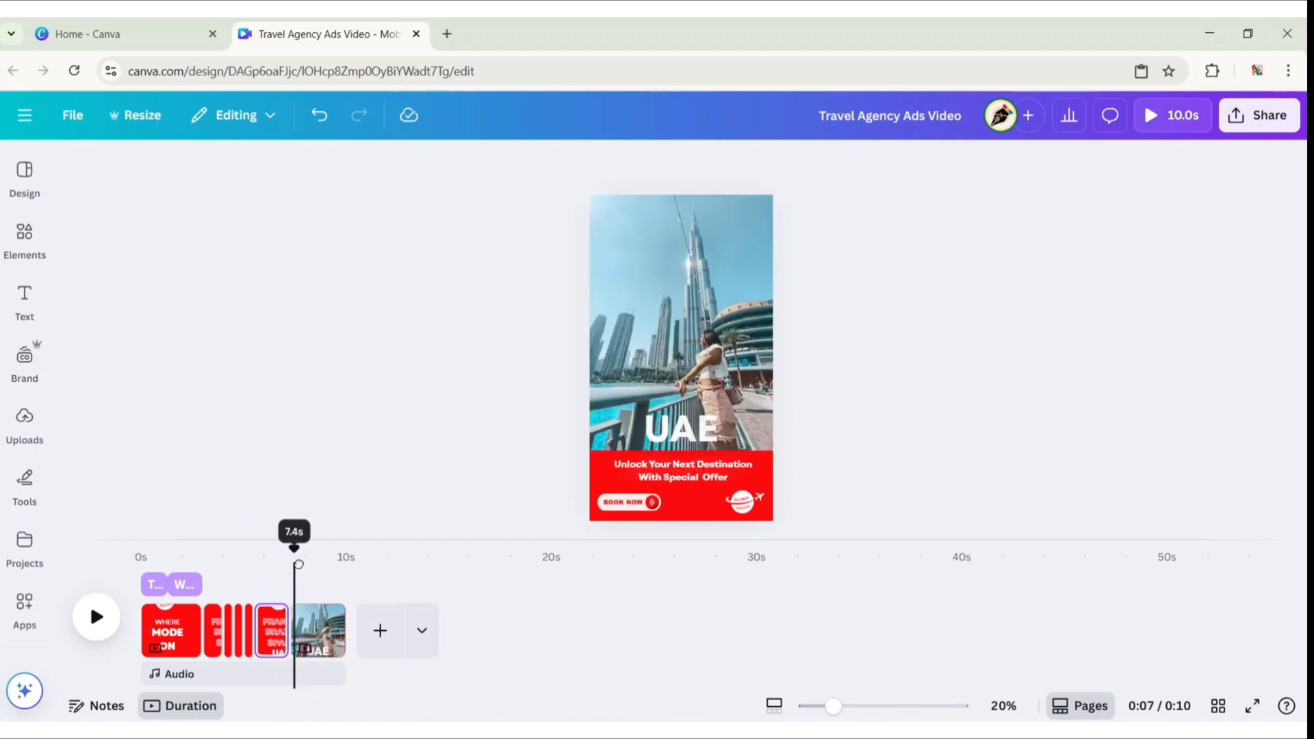
{"action": "left_click", "coordinate": [321, 655]}
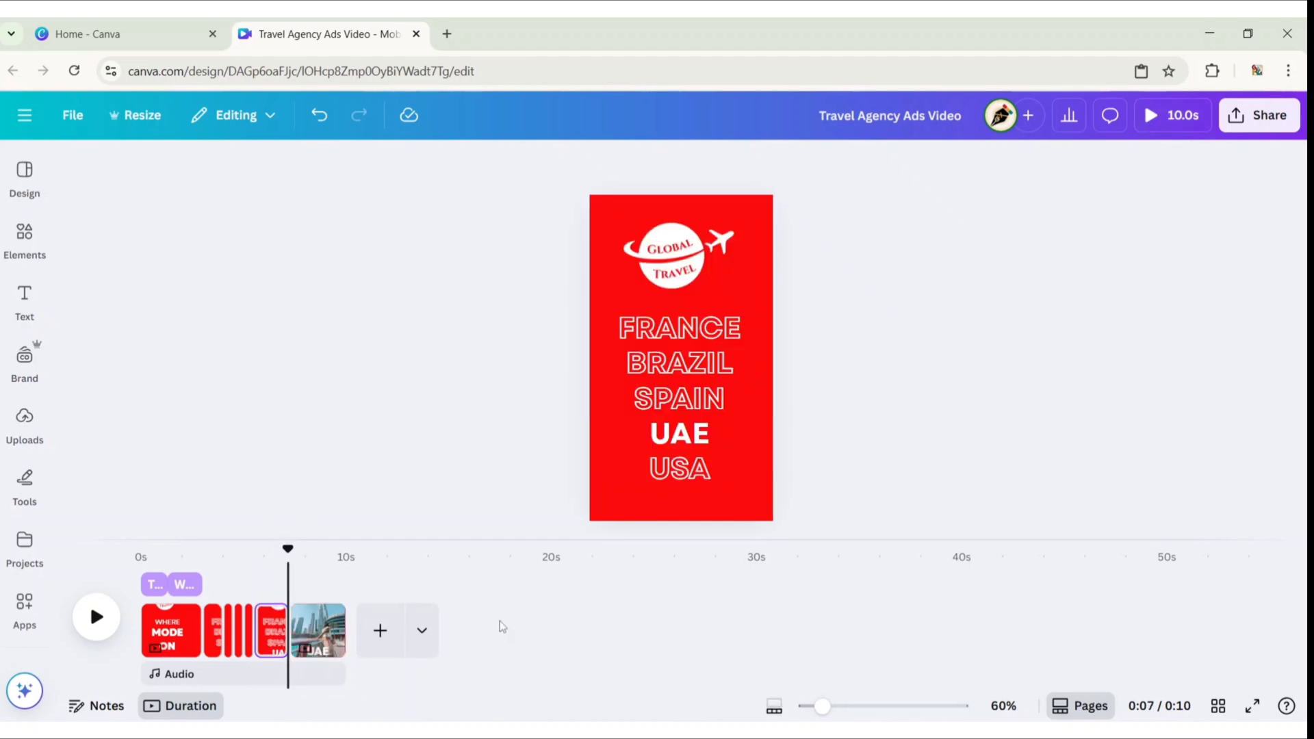
Step: Set the duration of the Match & Move transition into the Dubai photo page to 1 second
{"action": "scroll", "coordinate": [413, 544], "scroll_direction": "up", "scroll_amount": 2}
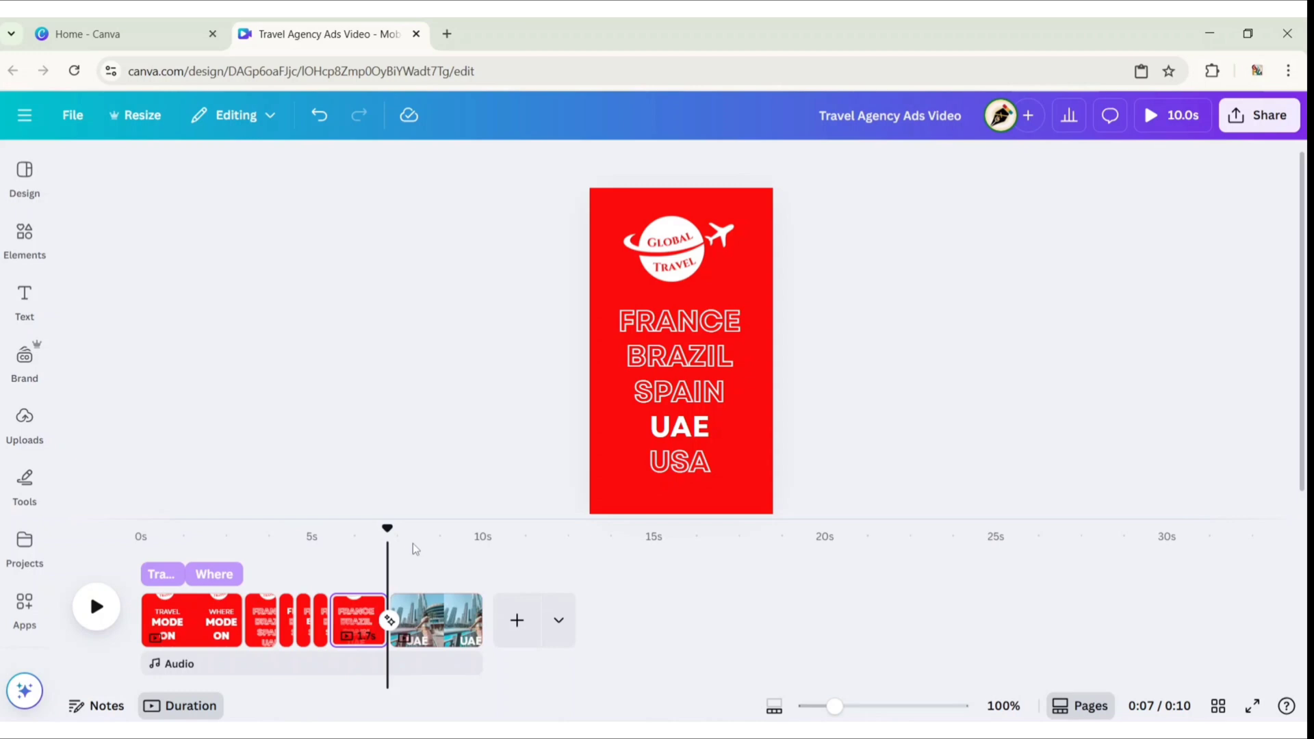
{"action": "left_click", "coordinate": [386, 620]}
{"action": "left_click_drag", "start_coordinate": [178, 578], "coordinate": [281, 578]}
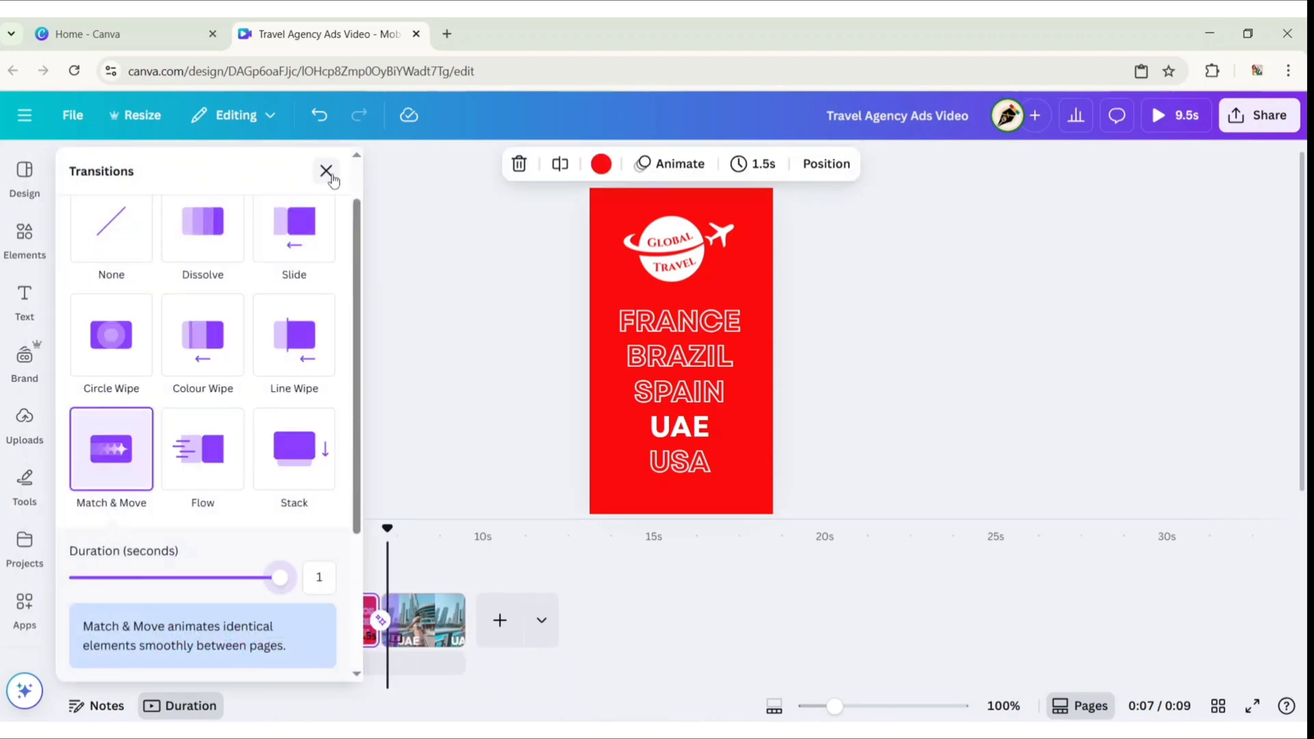
{"action": "left_click", "coordinate": [327, 172]}
Step: Trim the start of the "Unlock Your Next Destination" text's timing so it appears just after the transition, at about 7.6 s
{"action": "mouse_move", "coordinate": [388, 530]}
{"action": "left_mouse_down"}
{"action": "mouse_move", "coordinate": [364, 533]}
{"action": "mouse_move", "coordinate": [407, 534]}
{"action": "left_mouse_up"}
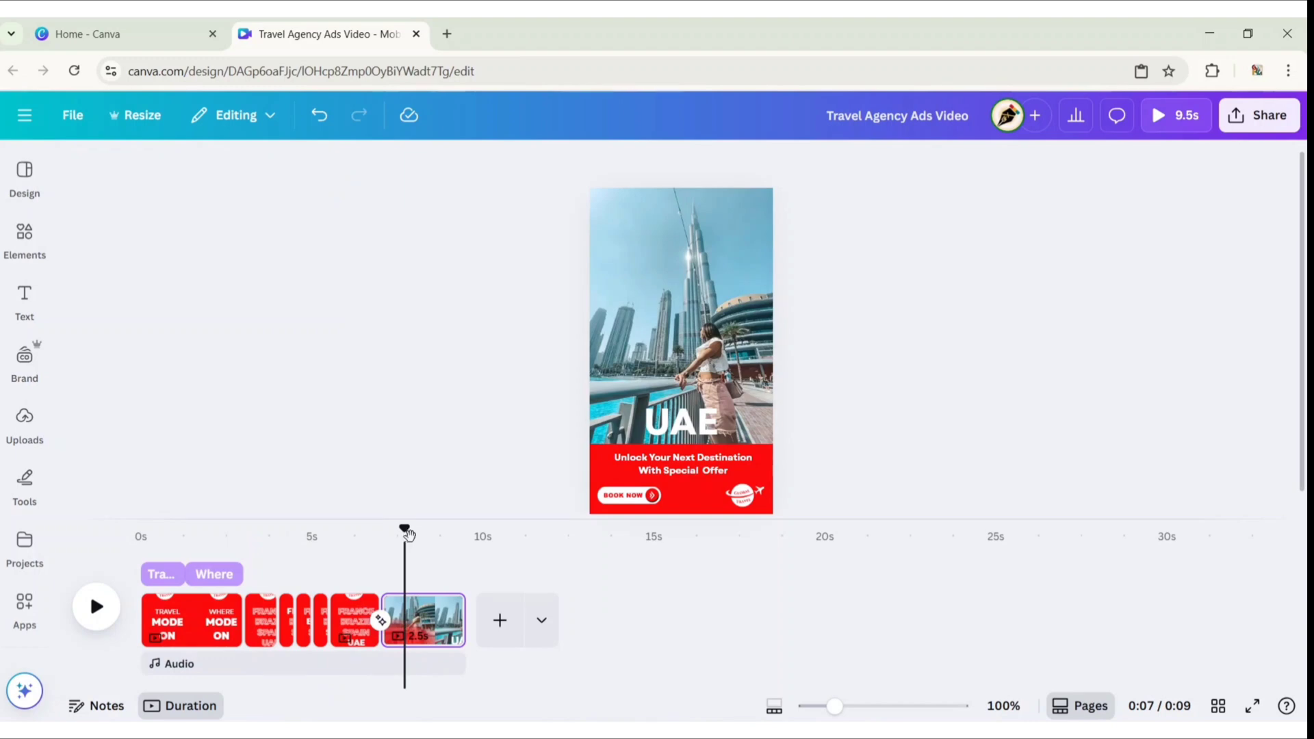
{"action": "left_click", "coordinate": [670, 469]}
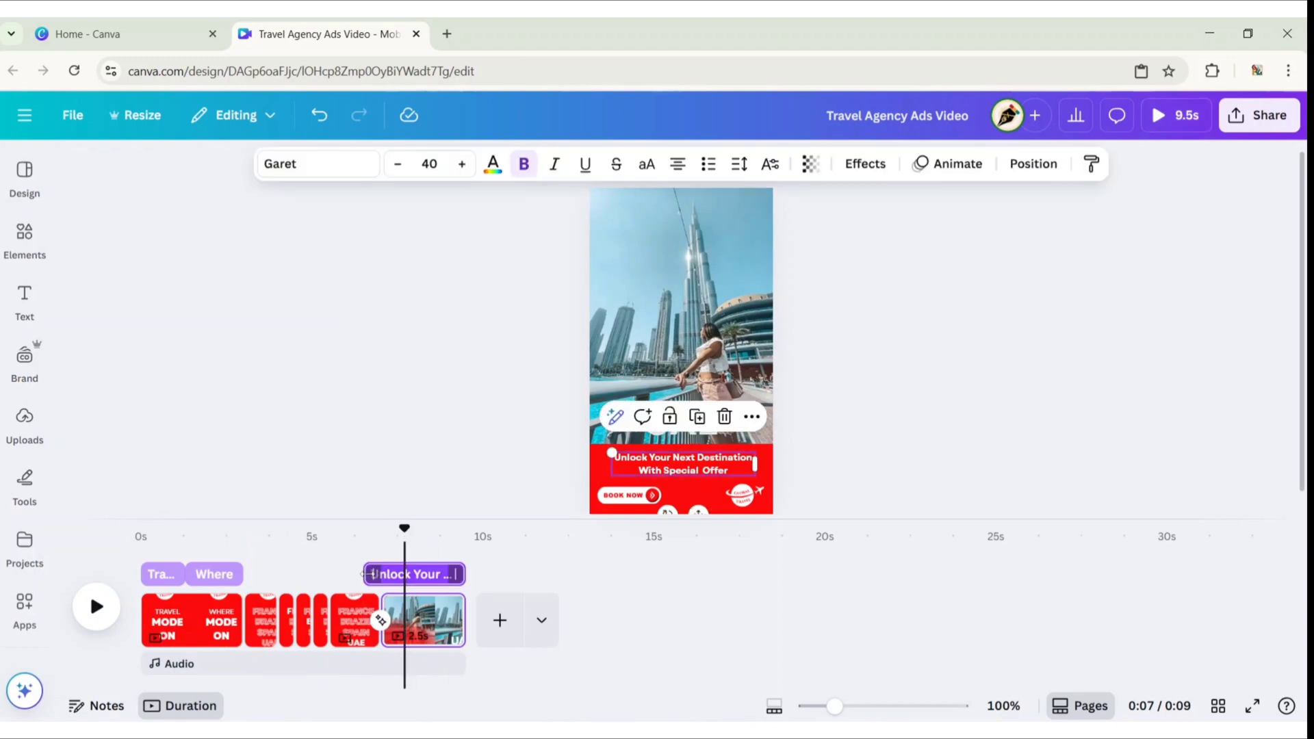
{"action": "left_click_drag", "start_coordinate": [366, 574], "coordinate": [410, 529]}
{"action": "left_click", "coordinate": [430, 579]}
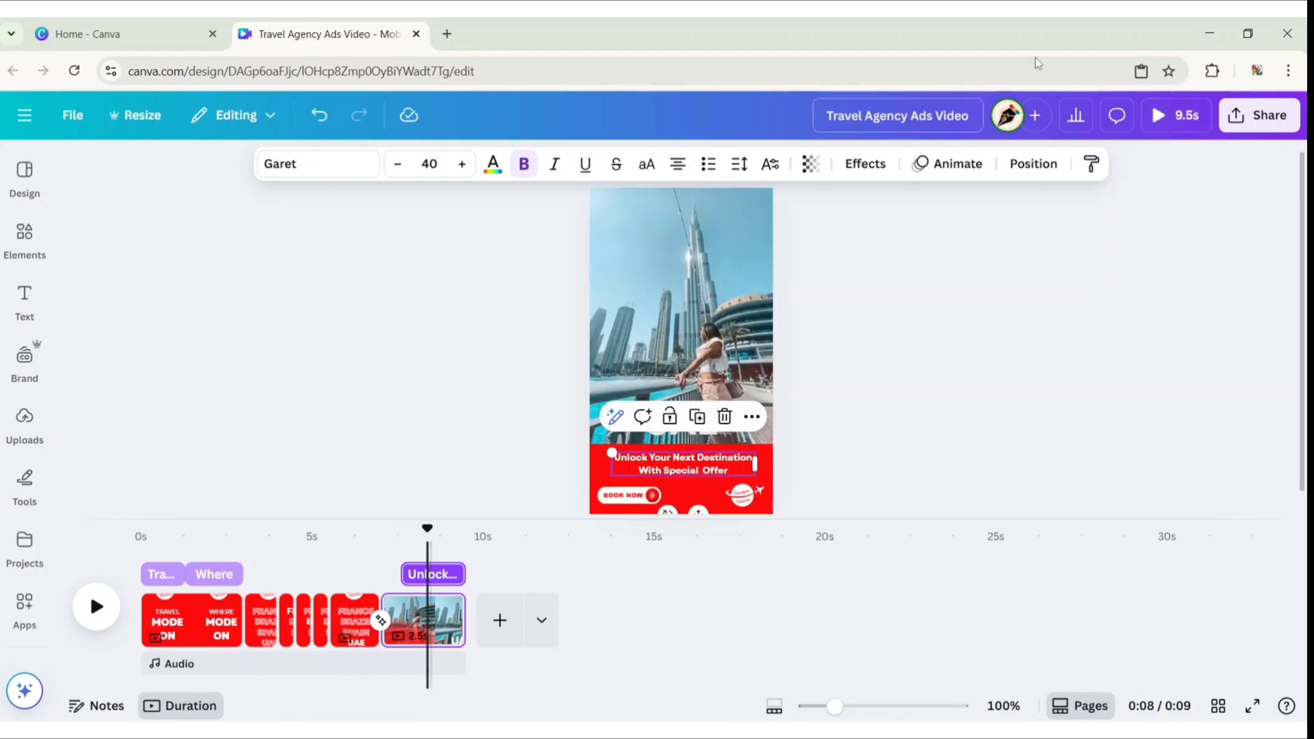
Step: Apply the Ascend animation by word on enter to the "Unlock Your Next Destination" text and preview it
{"action": "left_click", "coordinate": [950, 163]}
{"action": "left_click", "coordinate": [260, 553]}
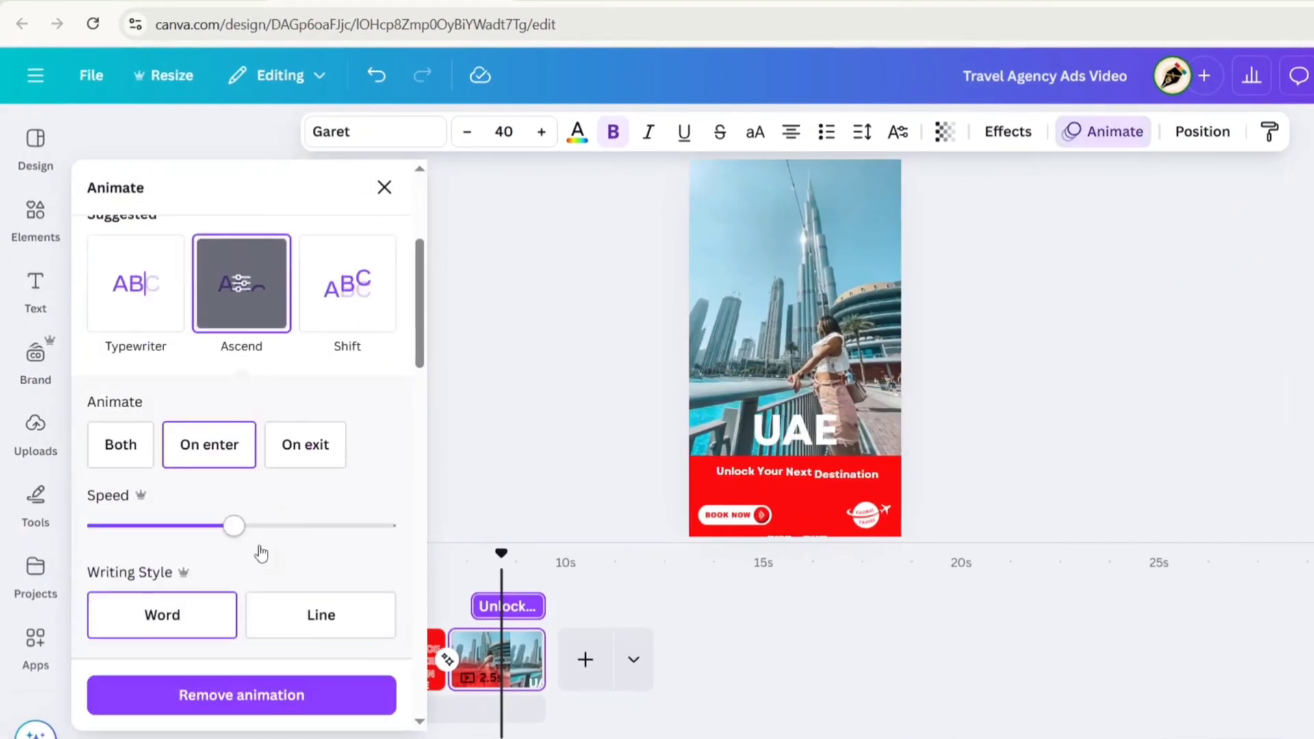
{"action": "left_click", "coordinate": [384, 186]}
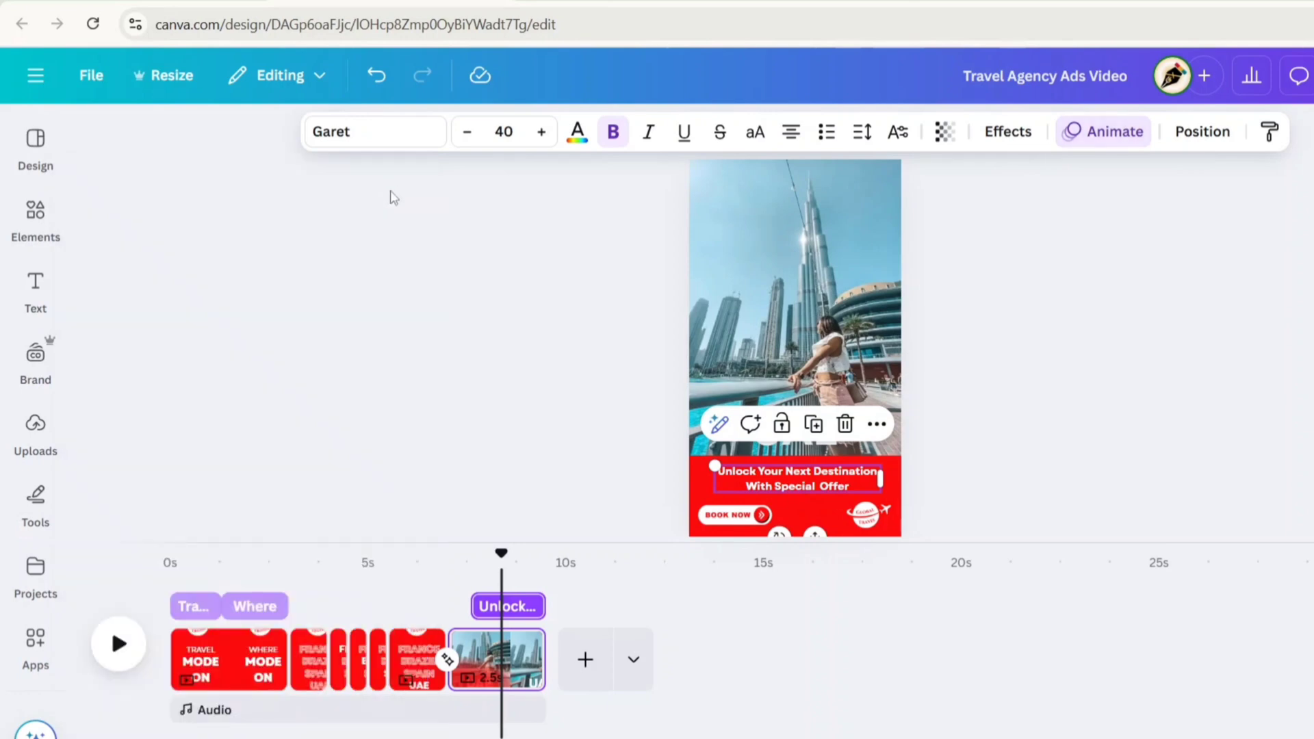
{"action": "left_click", "coordinate": [466, 553]}
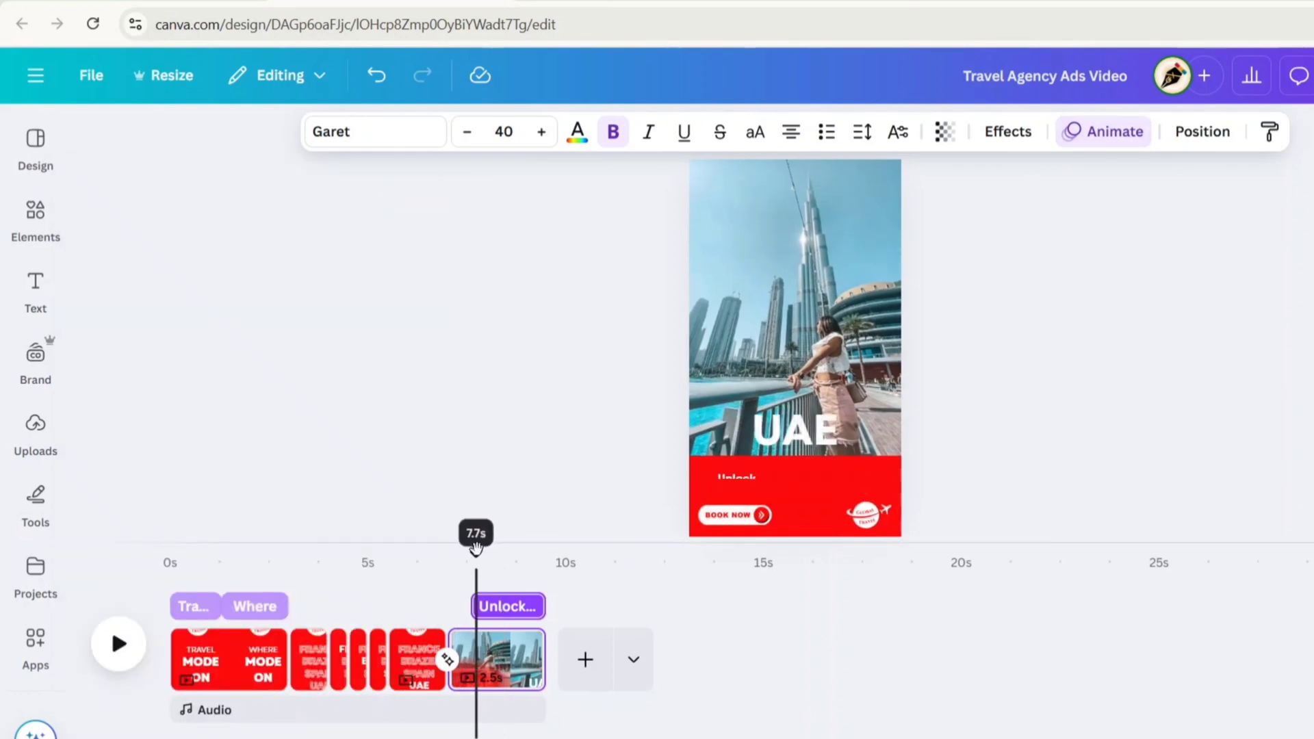
{"action": "left_click", "coordinate": [118, 647]}
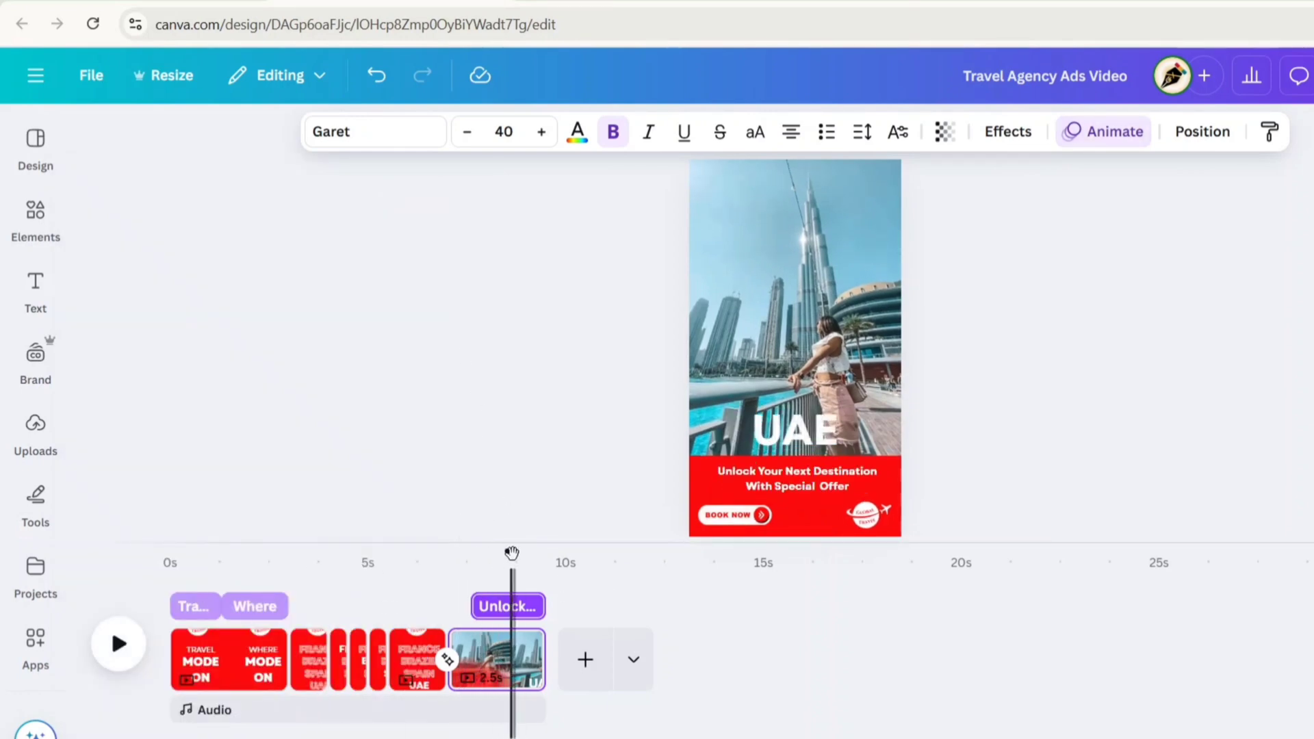
{"action": "left_click_drag", "start_coordinate": [512, 553], "coordinate": [469, 553]}
{"action": "left_click", "coordinate": [116, 643]}
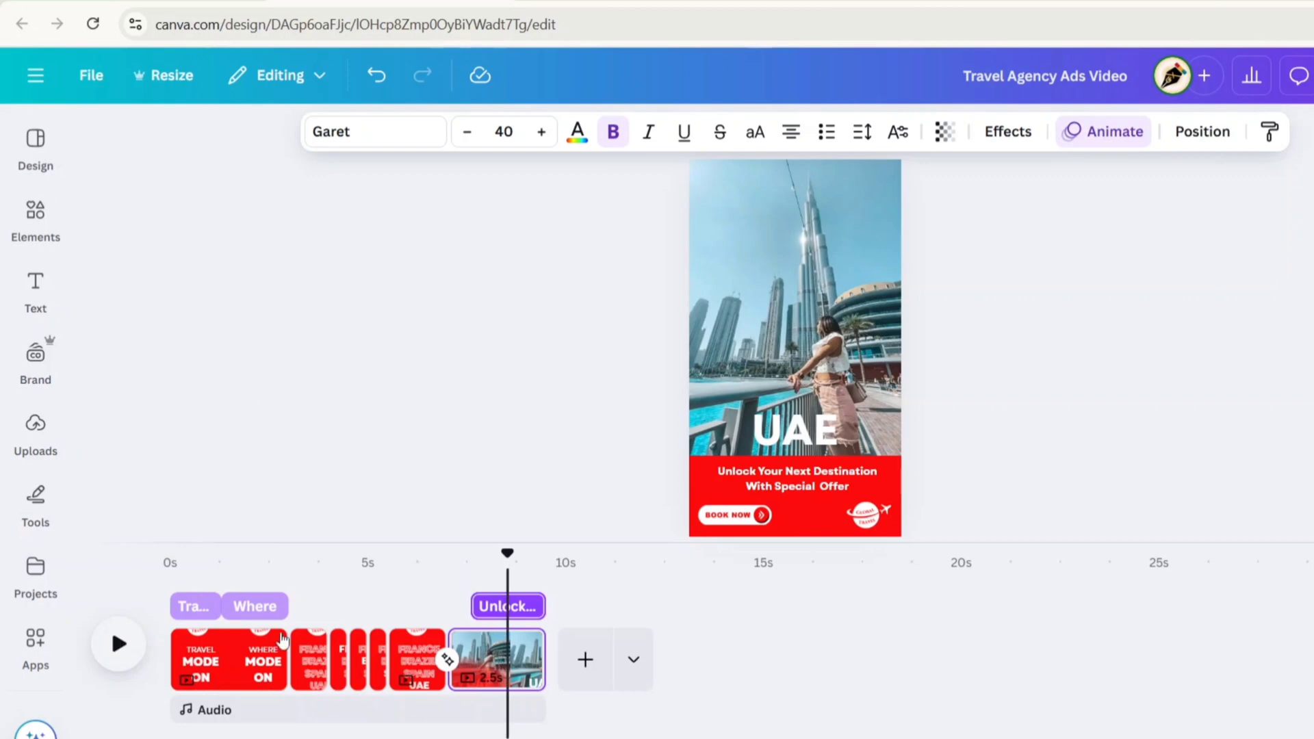
Step: Trim the start of the BOOK NOW button's timing so it appears after the tagline, at about 8.5 s
{"action": "left_click", "coordinate": [738, 531]}
{"action": "left_click", "coordinate": [739, 516]}
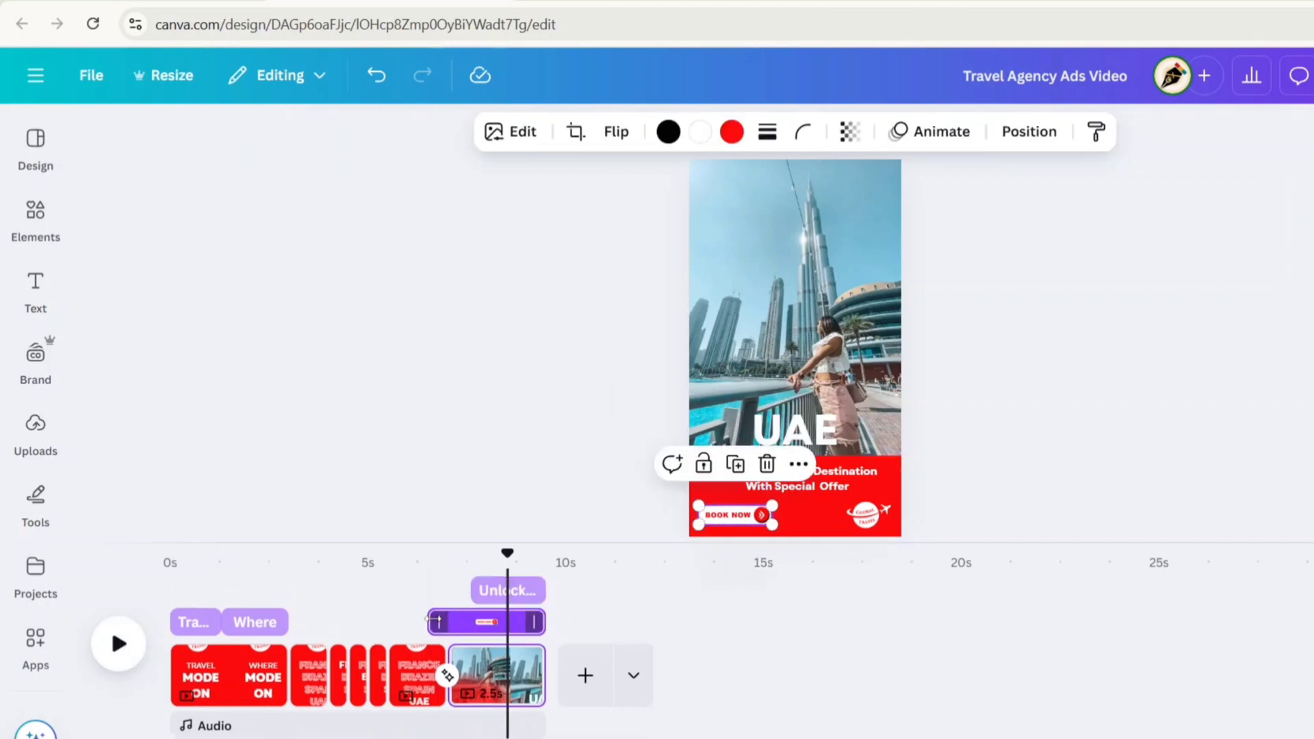
{"action": "left_click_drag", "start_coordinate": [432, 621], "coordinate": [506, 622]}
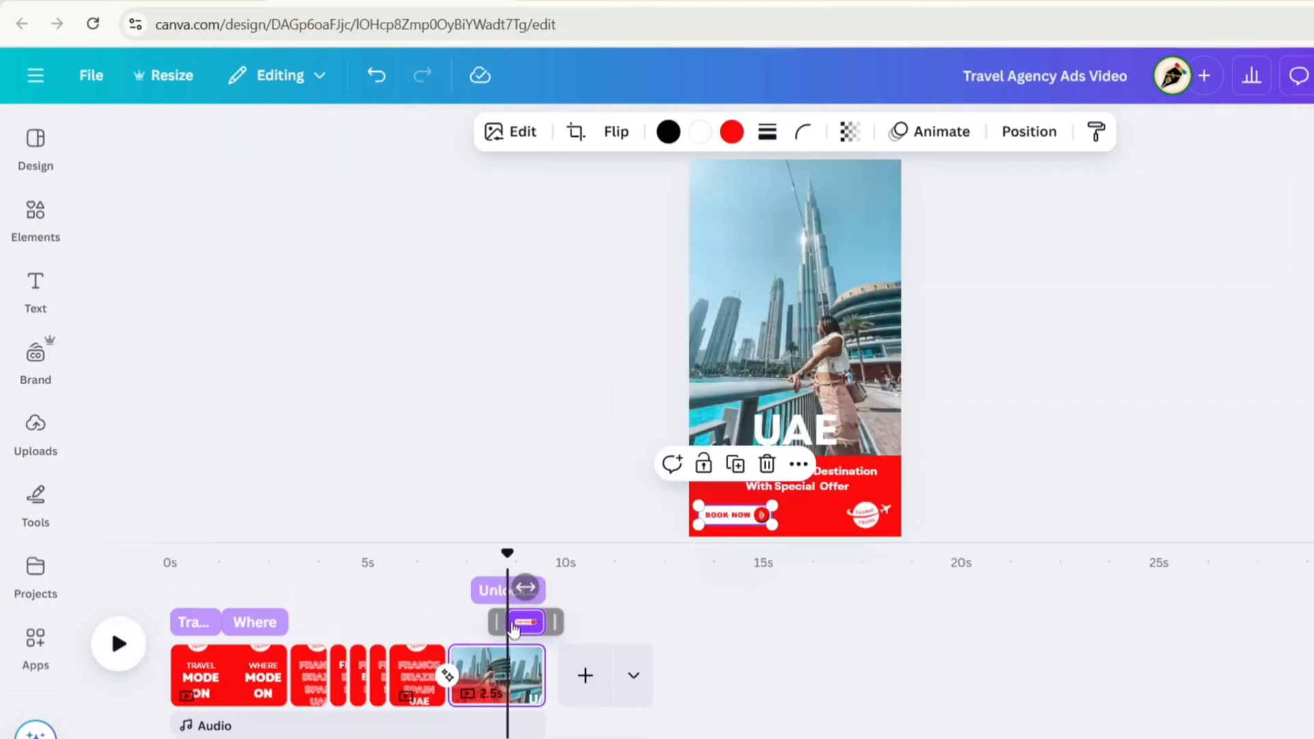
Step: Apply the Pop animation on enter to the BOOK NOW button and preview the final pages from the destination list onward
{"action": "left_click", "coordinate": [935, 136]}
{"action": "left_click", "coordinate": [154, 637]}
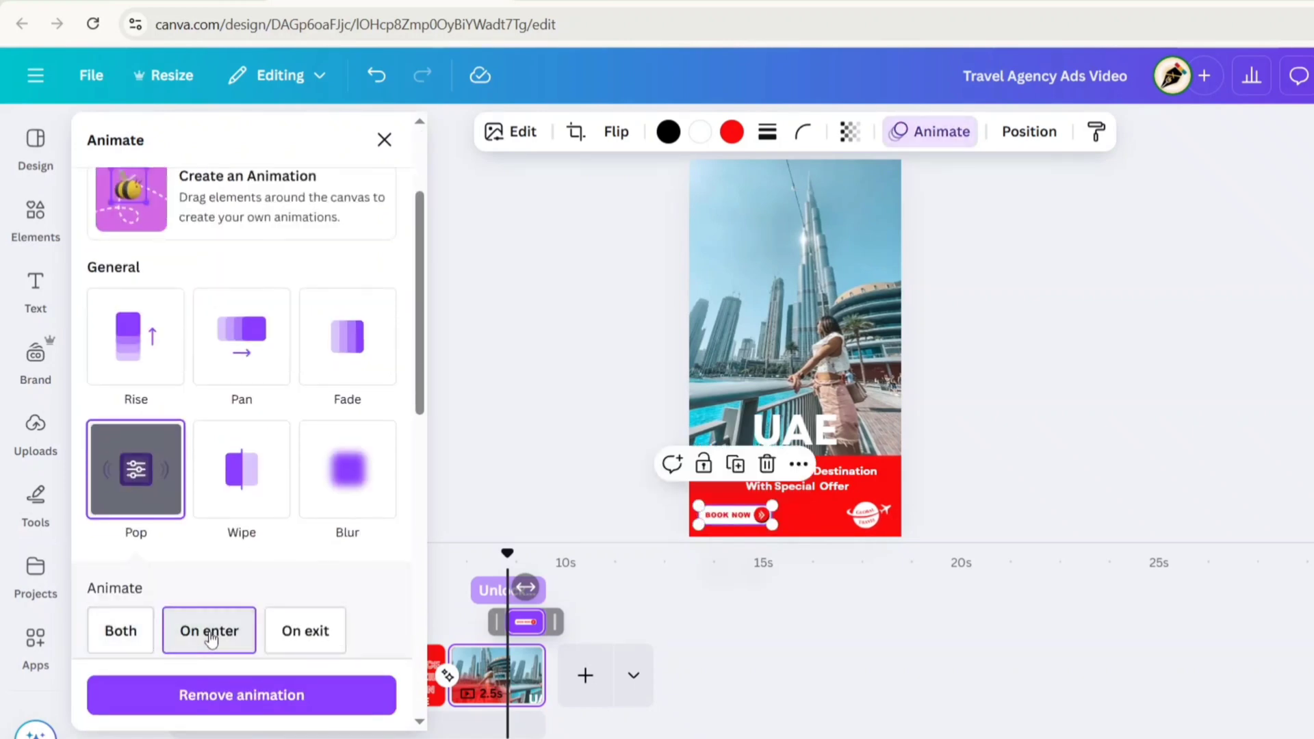
{"action": "left_click", "coordinate": [384, 140]}
{"action": "left_click", "coordinate": [517, 386]}
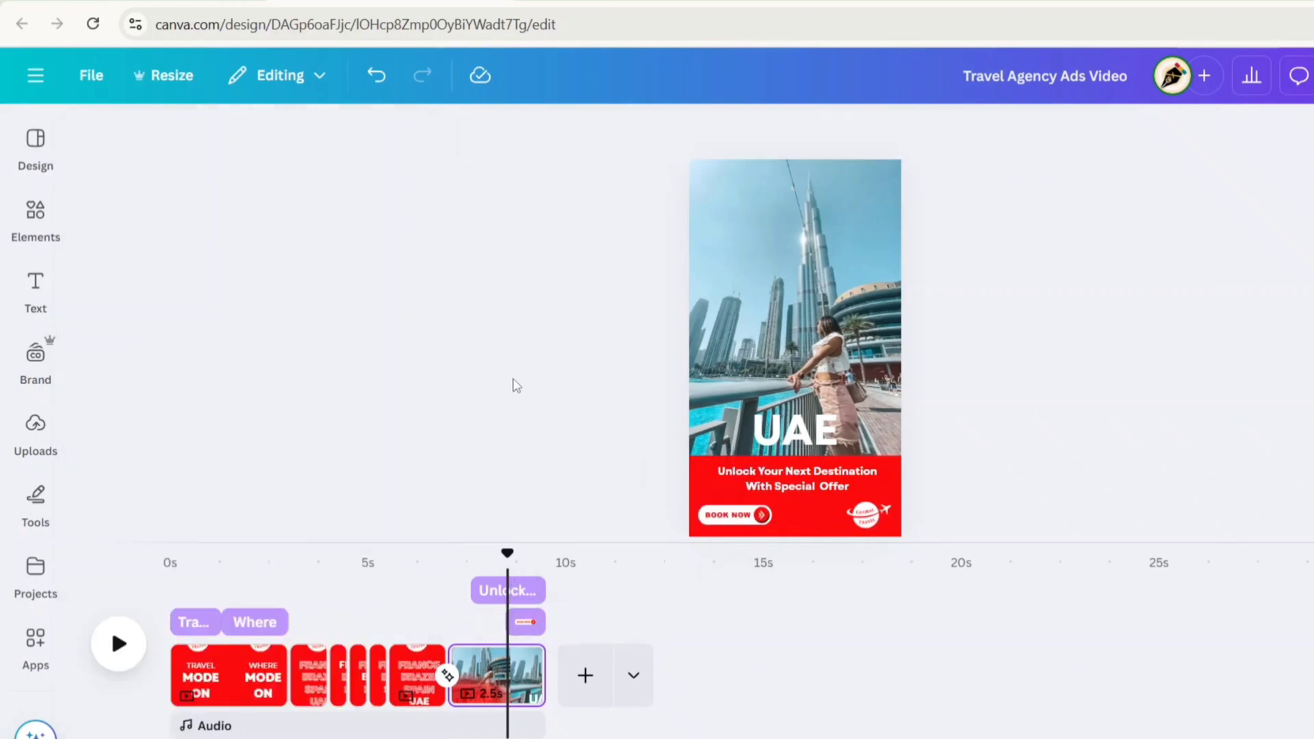
{"action": "left_click_drag", "start_coordinate": [462, 566], "coordinate": [417, 581]}
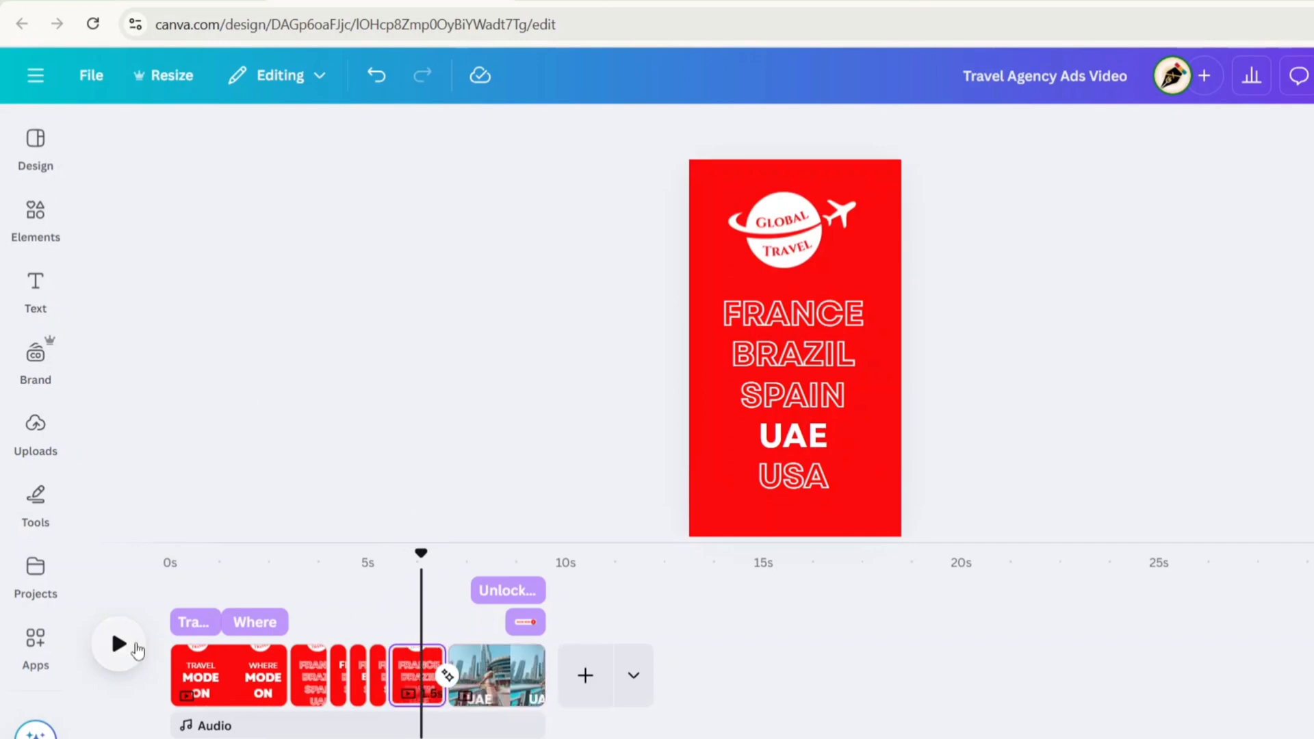
{"action": "left_click", "coordinate": [135, 648]}
{"action": "left_click", "coordinate": [137, 648]}
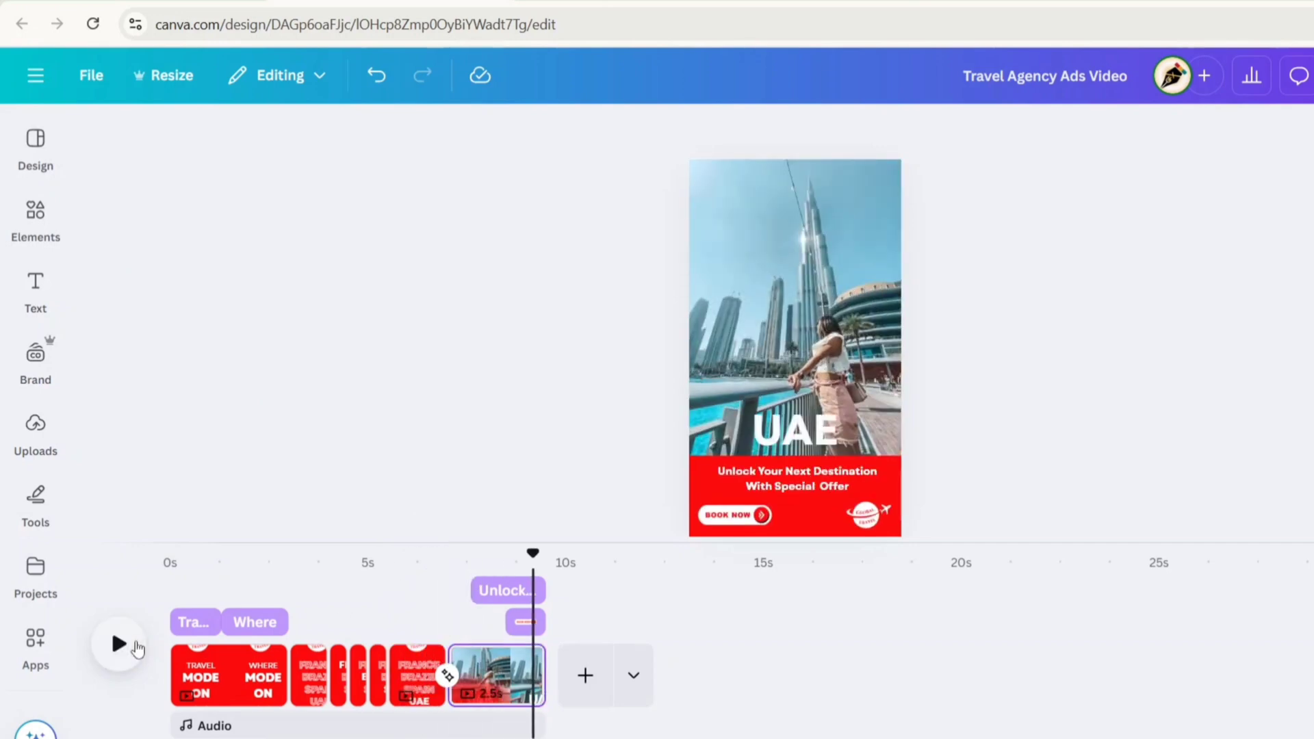
Step: Show the UAE page's layers and bring the Global Travel logo to the top of the layer order
{"action": "left_click_drag", "start_coordinate": [576, 155], "coordinate": [1119, 537]}
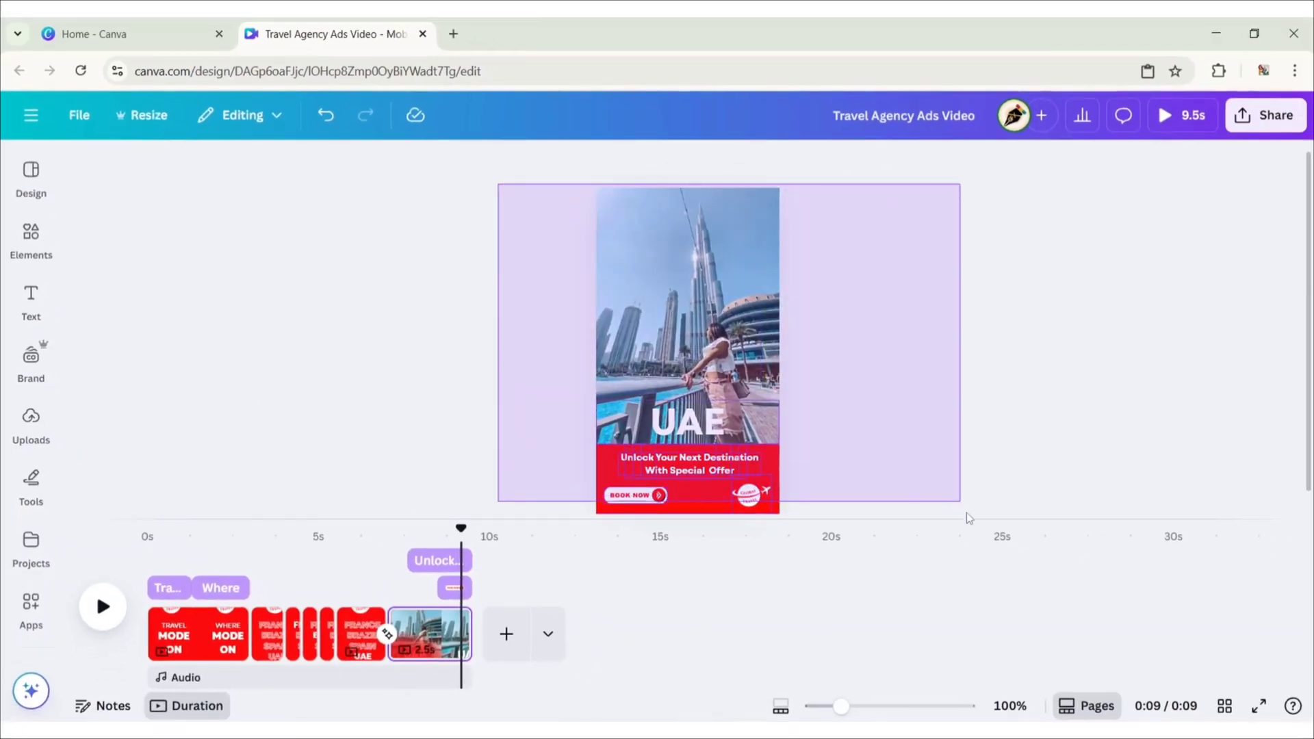
{"action": "left_click_drag", "start_coordinate": [966, 518], "coordinate": [965, 514]}
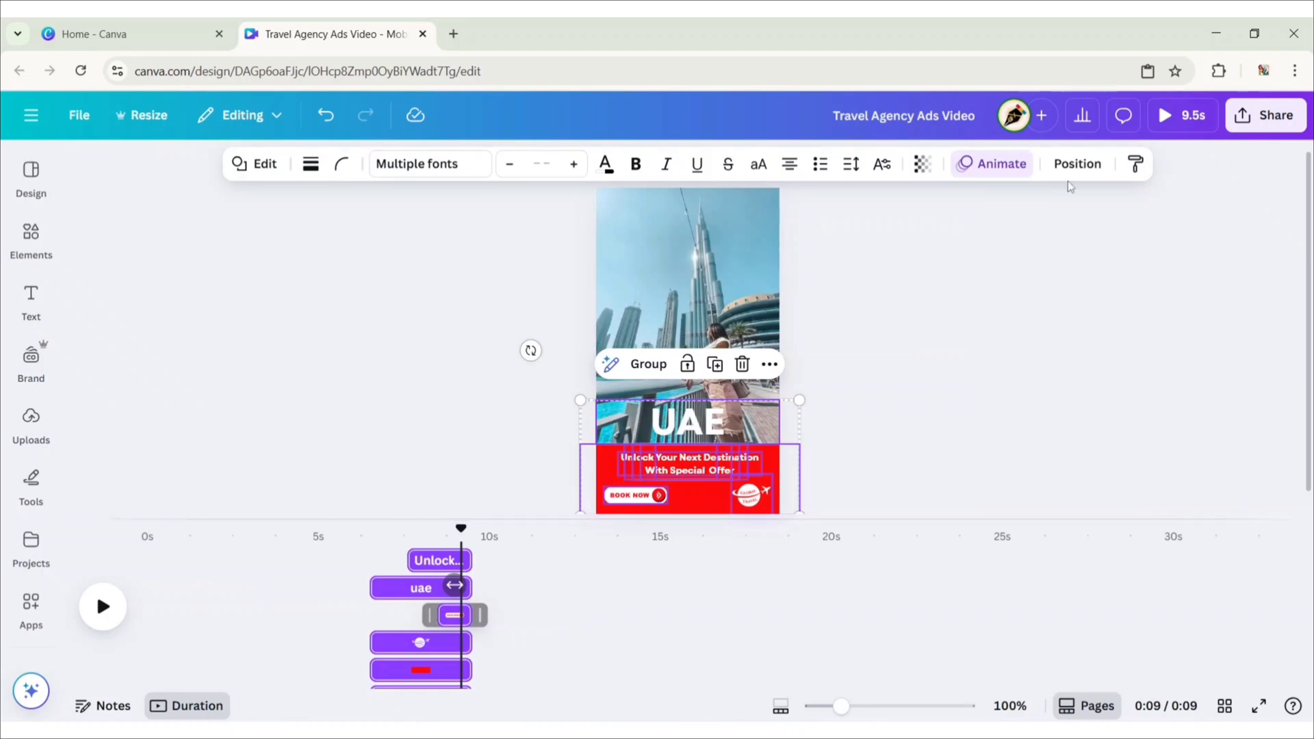
{"action": "left_click", "coordinate": [1077, 161]}
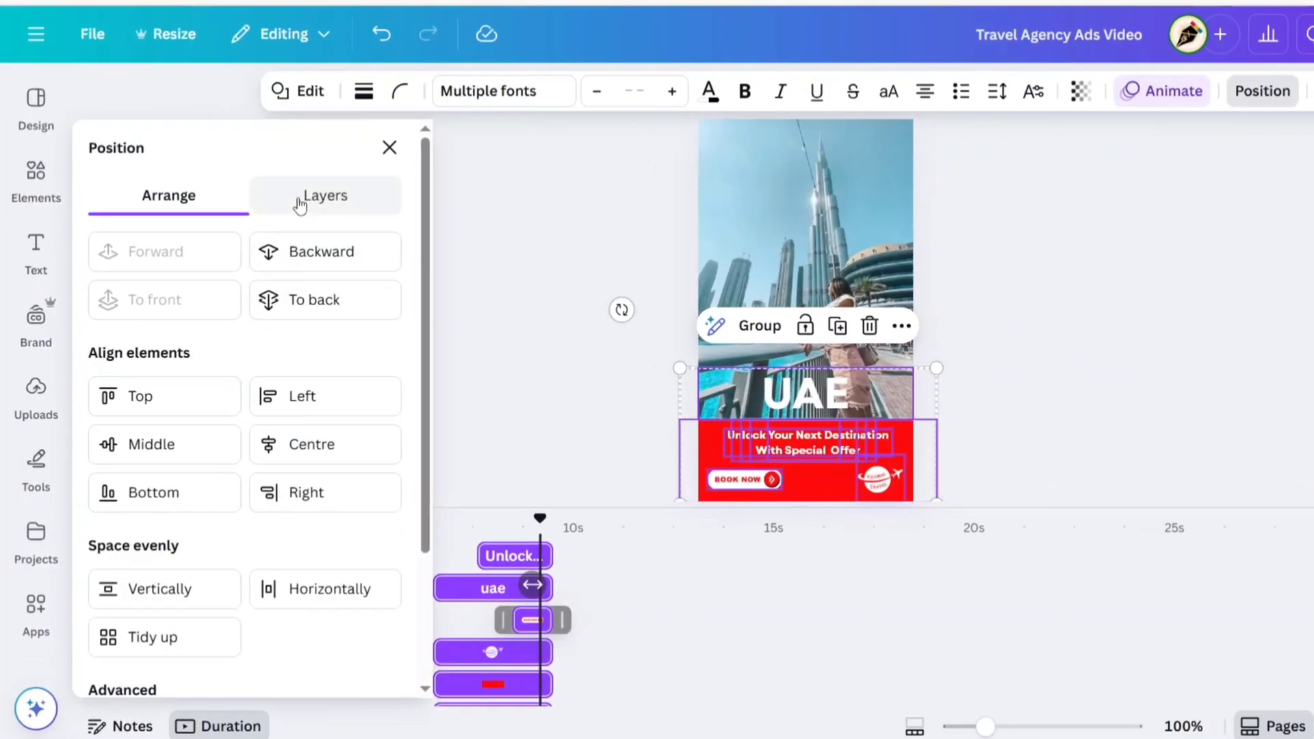
{"action": "left_click", "coordinate": [299, 205]}
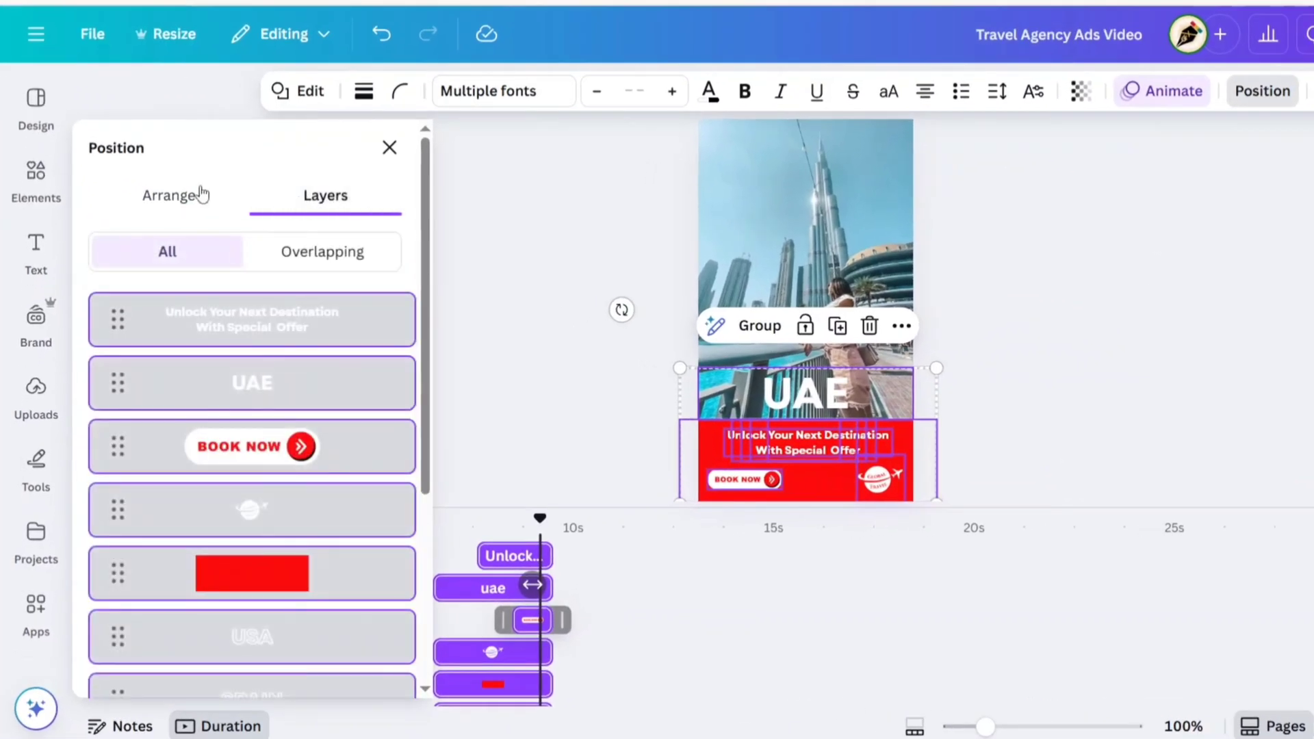
{"action": "left_click_drag", "start_coordinate": [144, 513], "coordinate": [175, 298]}
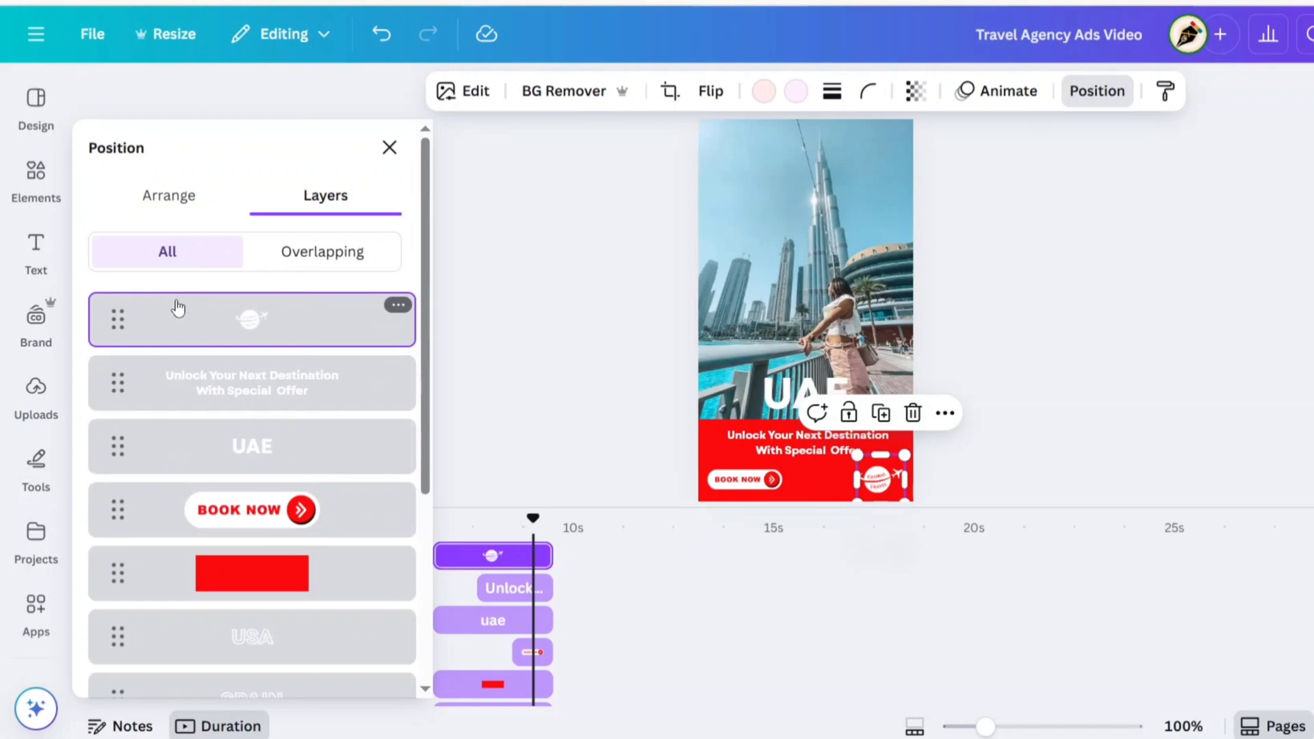
Step: Place the BOOK NOW button directly below the logo in the layer order, above the tagline and the UAE title
{"action": "left_click_drag", "start_coordinate": [193, 459], "coordinate": [195, 370]}
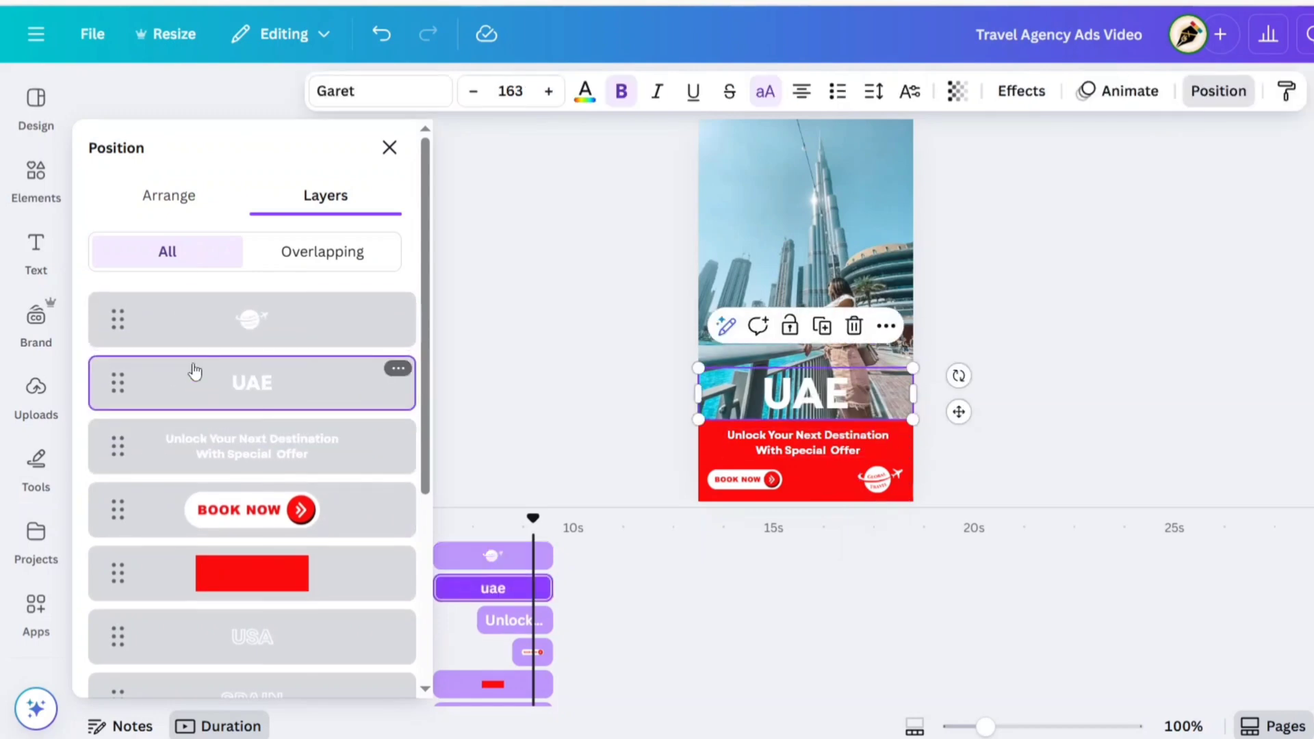
{"action": "left_click_drag", "start_coordinate": [194, 423], "coordinate": [203, 365]}
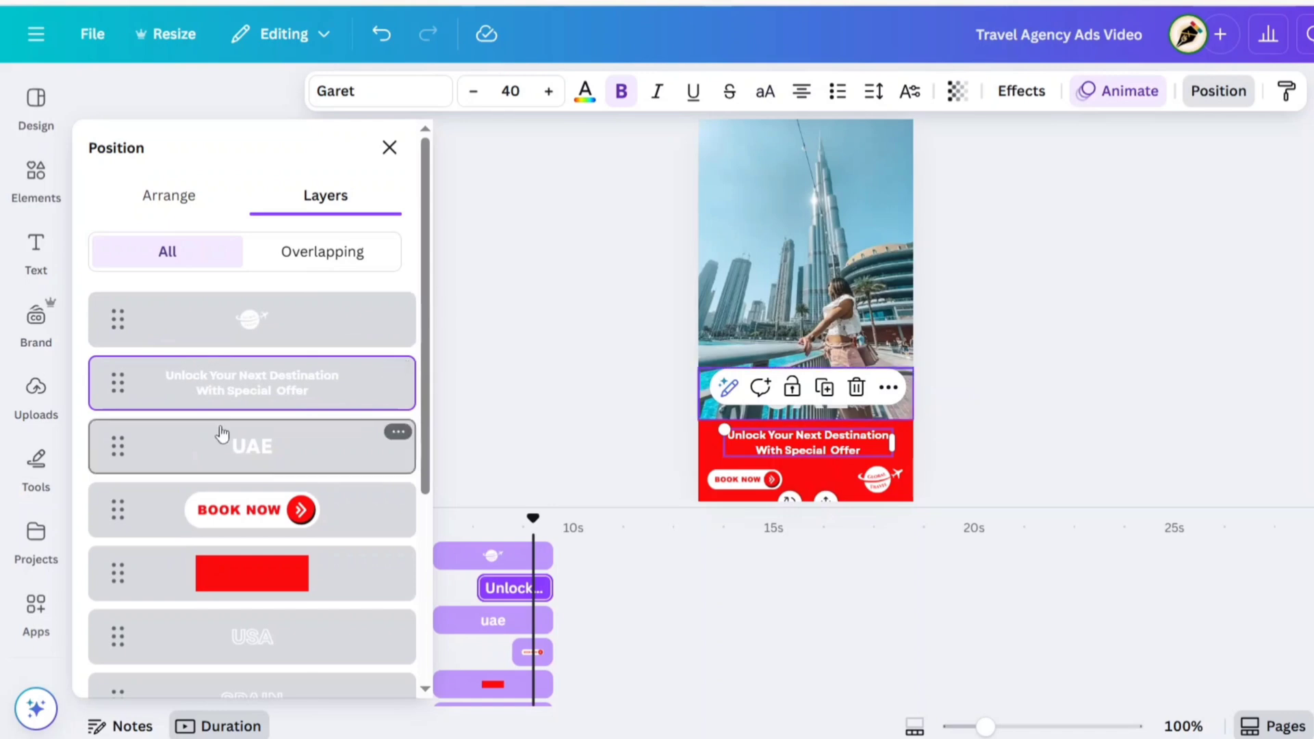
{"action": "left_click_drag", "start_coordinate": [232, 429], "coordinate": [228, 320]}
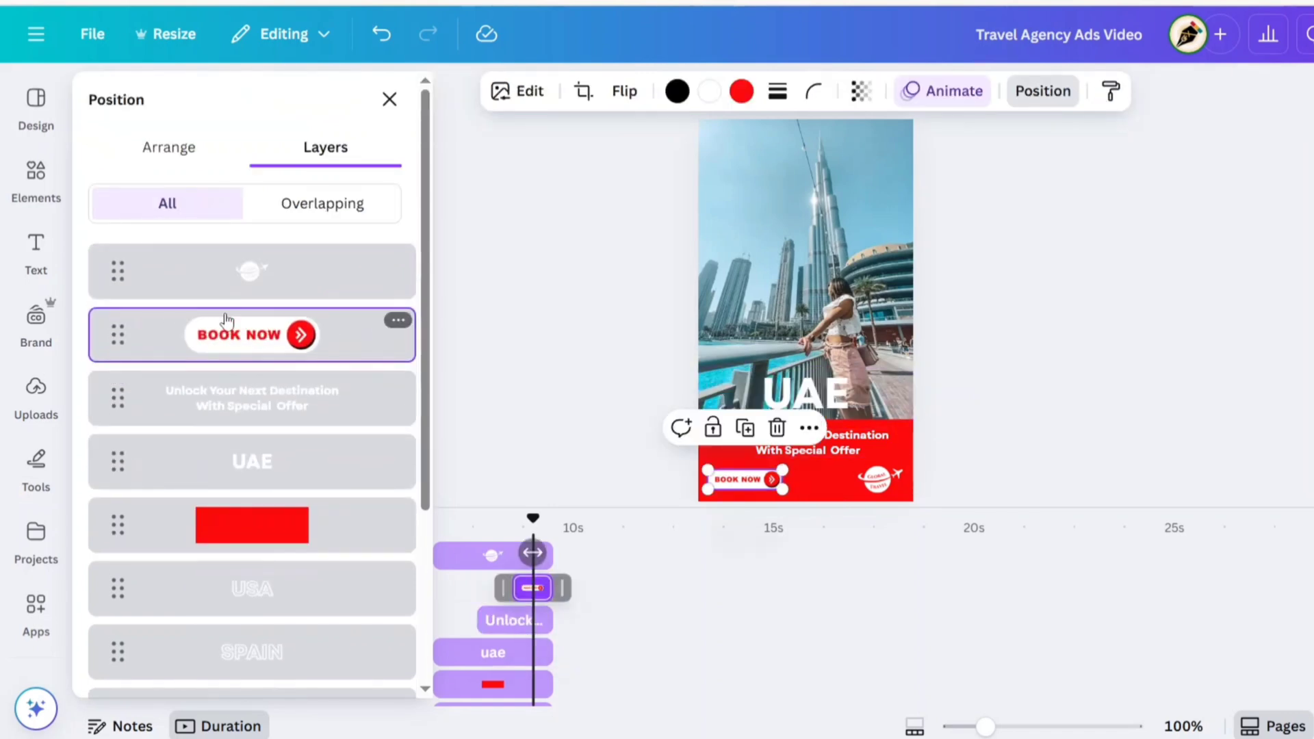
{"action": "scroll", "coordinate": [411, 575], "scroll_direction": "down", "scroll_amount": 4}
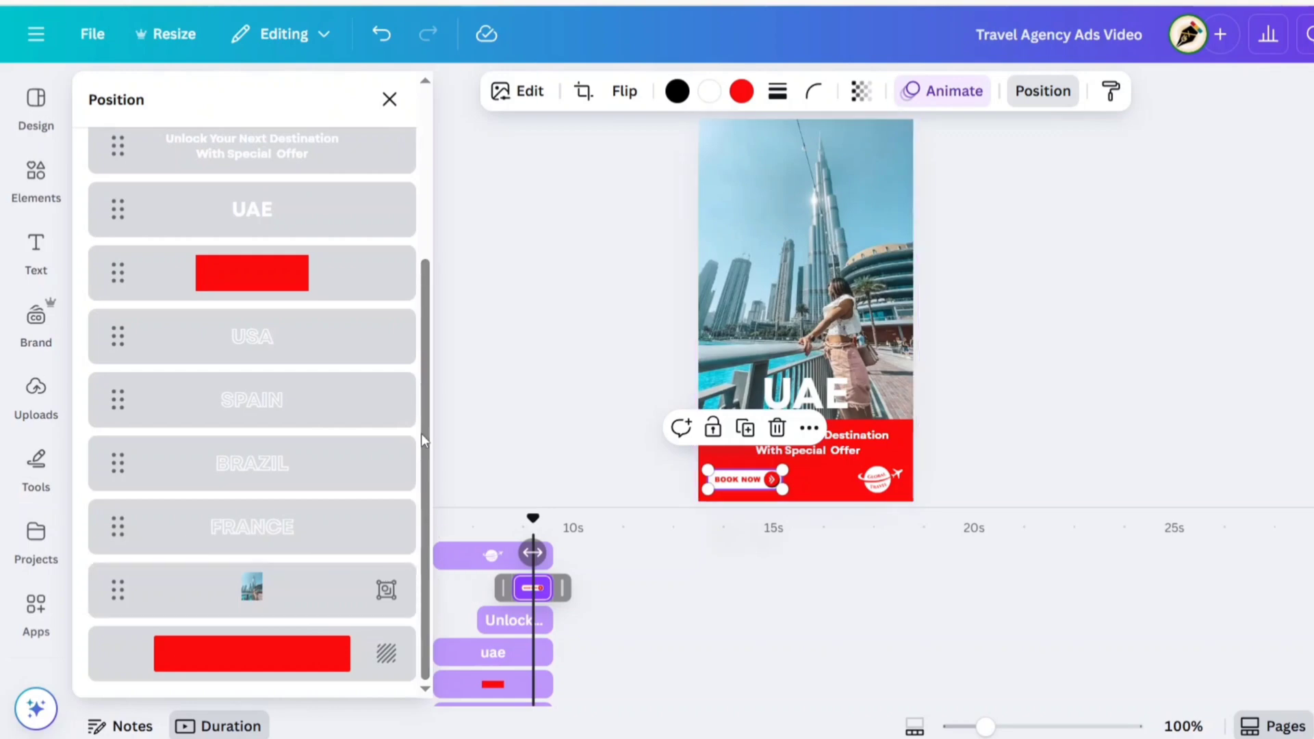
{"action": "left_click", "coordinate": [390, 99]}
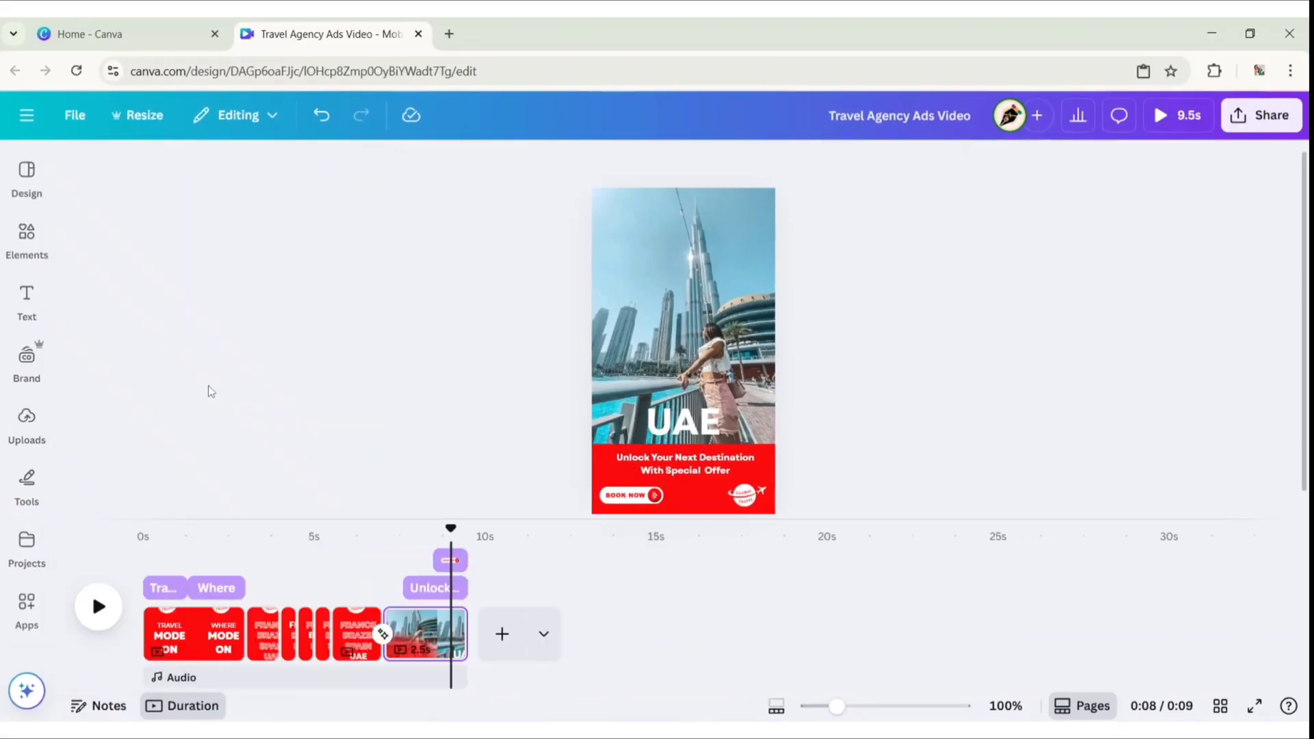
Step: Add the Eiffel Tower photo from the recently used photos and enlarge it from the page's top-left corner to the full page width
{"action": "scroll", "coordinate": [59, 427], "scroll_direction": "down", "scroll_amount": 5}
{"action": "left_click", "coordinate": [28, 400]}
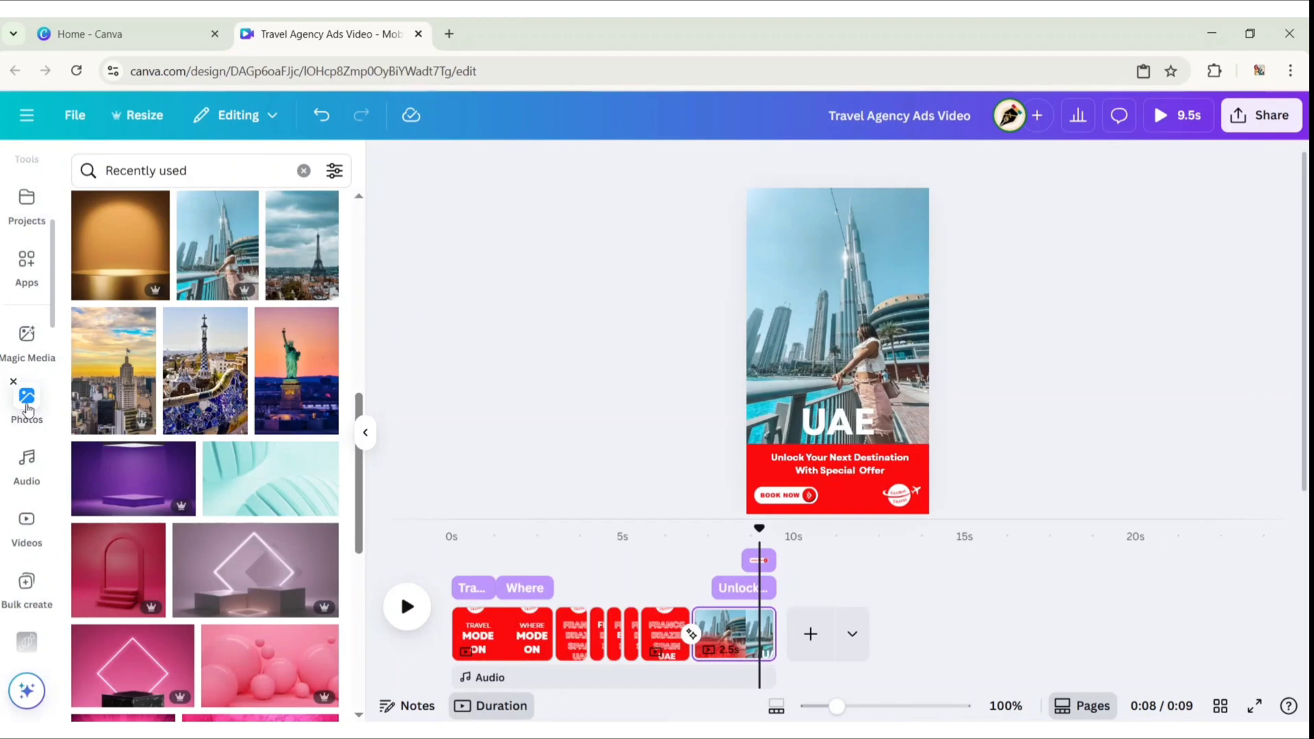
{"action": "left_click", "coordinate": [288, 271]}
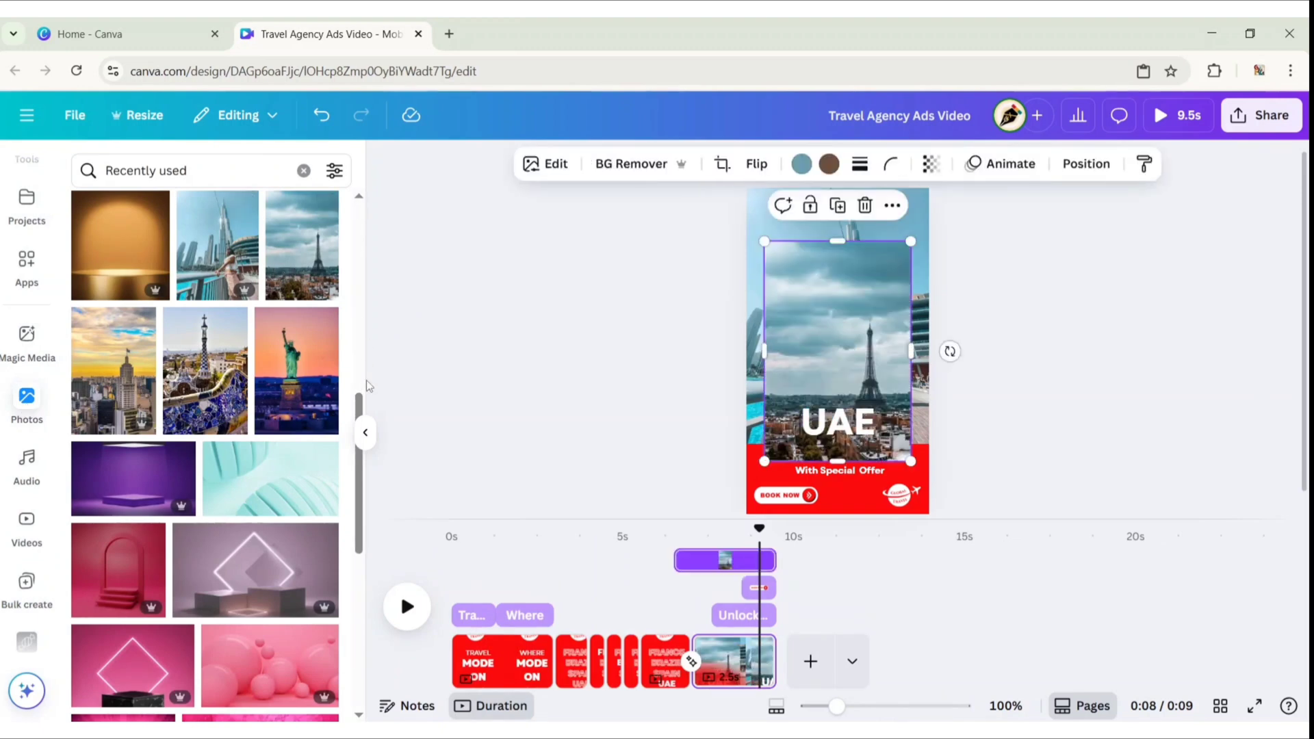
{"action": "left_click", "coordinate": [366, 435]}
{"action": "left_click", "coordinate": [528, 346]}
{"action": "left_click_drag", "start_coordinate": [662, 310], "coordinate": [645, 258]}
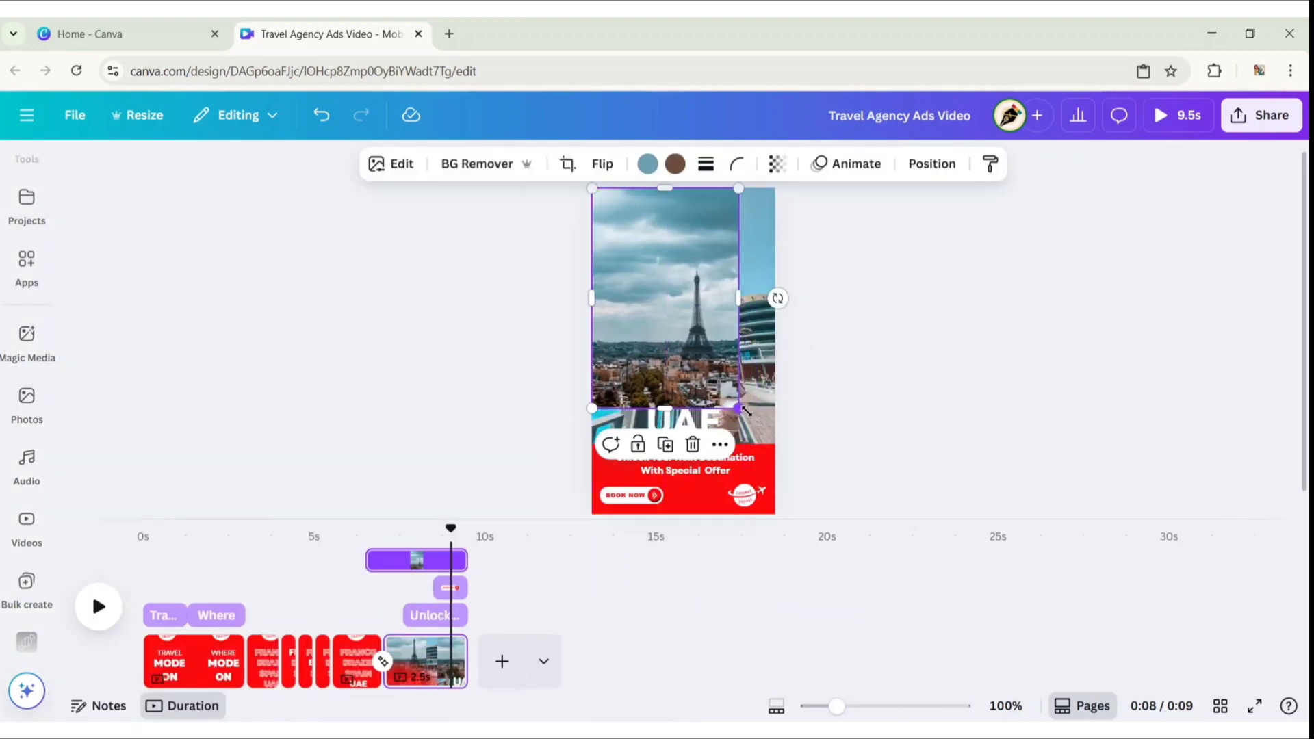
{"action": "left_click_drag", "start_coordinate": [746, 411], "coordinate": [780, 471]}
Step: Centre the Eiffel Tower photo horizontally on the page
{"action": "left_click", "coordinate": [932, 163]}
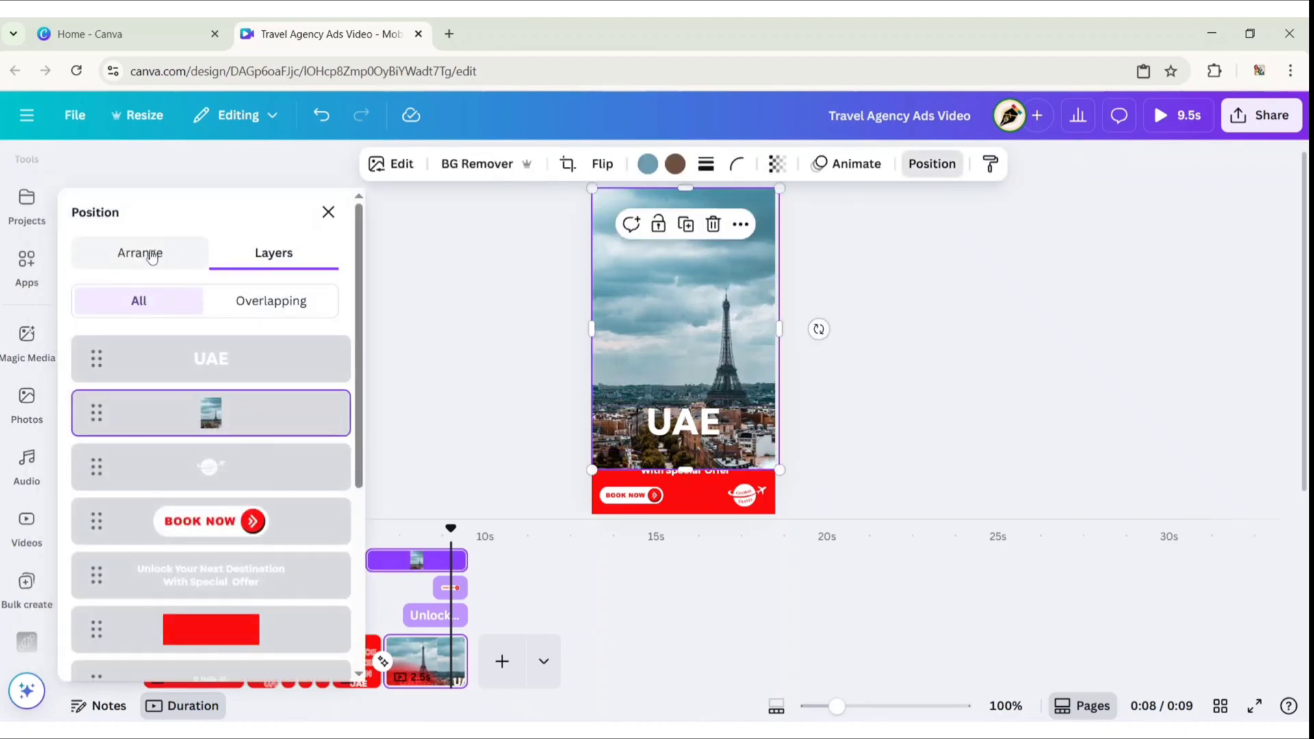
{"action": "left_click", "coordinate": [139, 253]}
{"action": "left_click", "coordinate": [265, 463]}
{"action": "left_click", "coordinate": [328, 213]}
{"action": "left_click", "coordinate": [402, 351]}
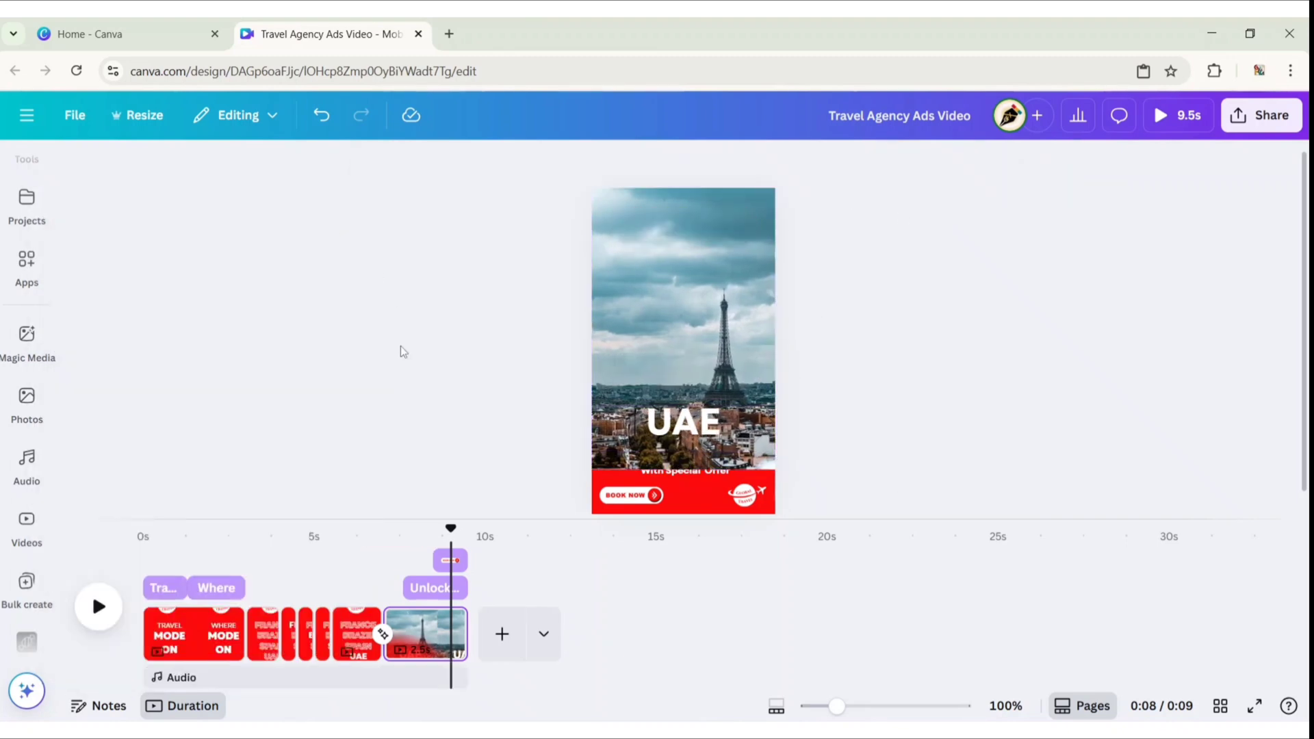
Step: Add a square shape to the UAE page and colour it black
{"action": "scroll", "coordinate": [42, 301], "scroll_direction": "up", "scroll_amount": 3}
{"action": "left_click", "coordinate": [27, 239]}
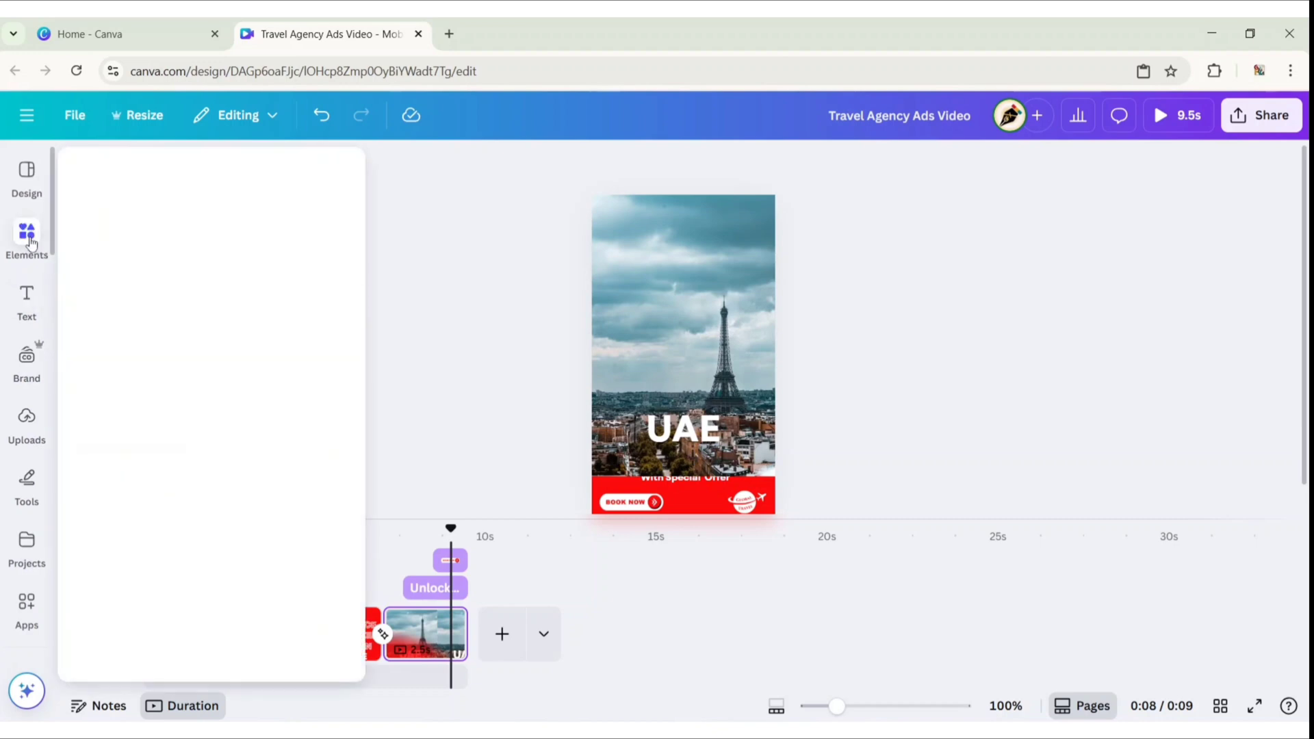
{"action": "left_click", "coordinate": [355, 140]}
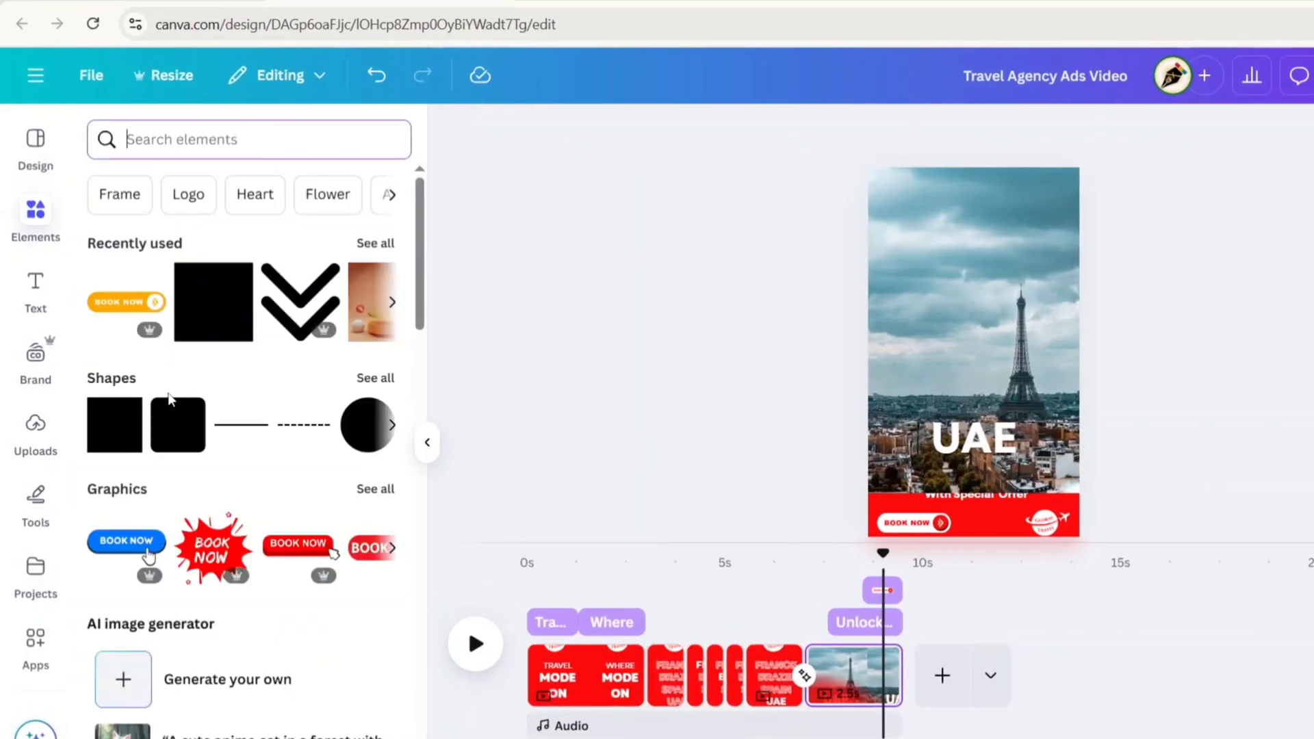
{"action": "left_click", "coordinate": [117, 425]}
{"action": "left_click", "coordinate": [305, 158]}
{"action": "left_click", "coordinate": [189, 341]}
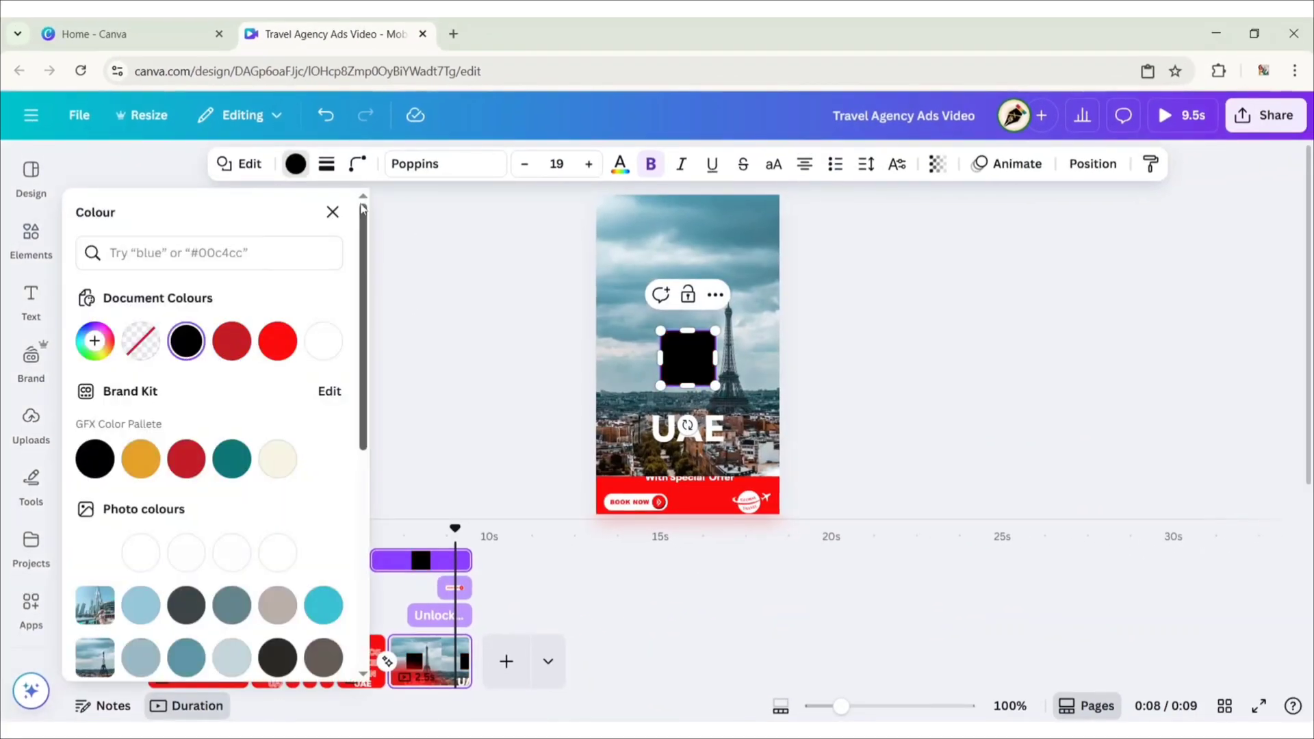
{"action": "left_click", "coordinate": [993, 381]}
Step: Stack the Eiffel Tower photo directly above the red band and the square below it at the page bottom, making the square fully transparent
{"action": "left_click", "coordinate": [757, 274]}
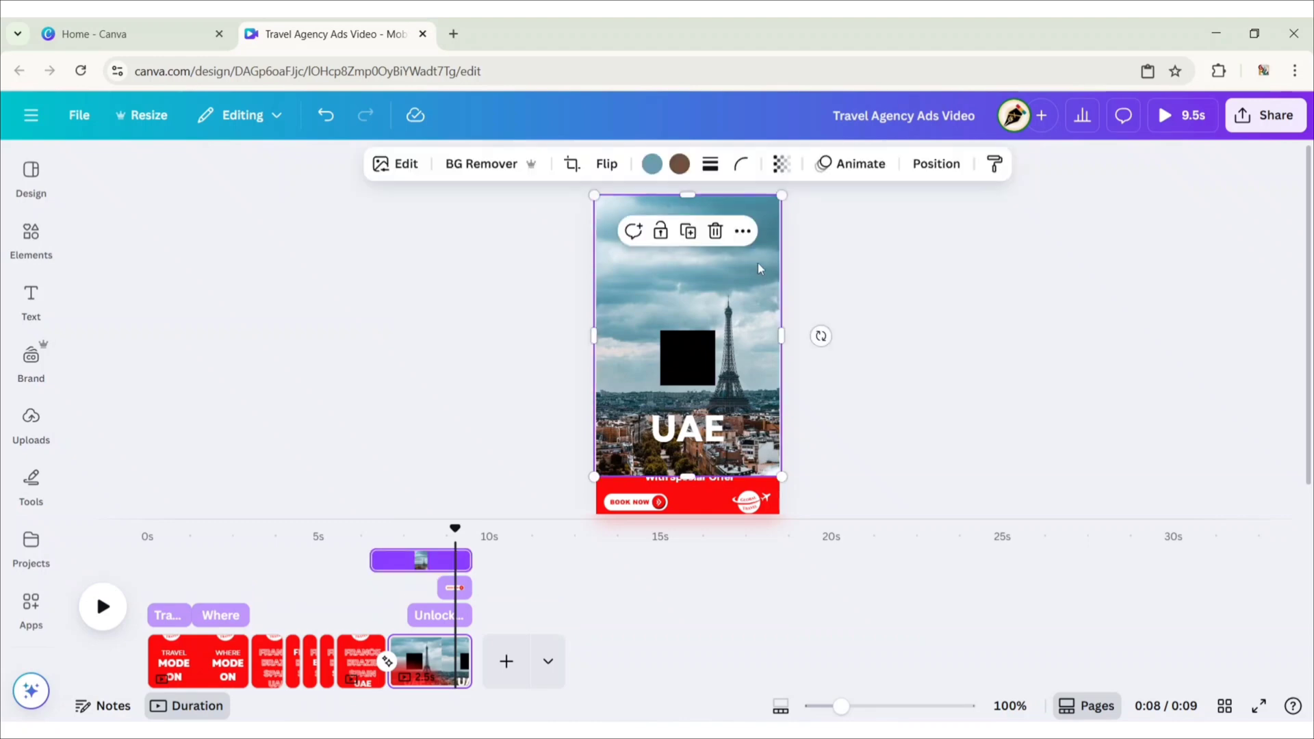
{"action": "left_click_drag", "start_coordinate": [699, 361], "coordinate": [689, 523]}
{"action": "left_click_drag", "start_coordinate": [689, 431], "coordinate": [689, 407]}
{"action": "left_click", "coordinate": [938, 164]}
{"action": "left_click_drag", "start_coordinate": [978, 233], "coordinate": [849, 237]}
{"action": "left_click", "coordinate": [895, 384]}
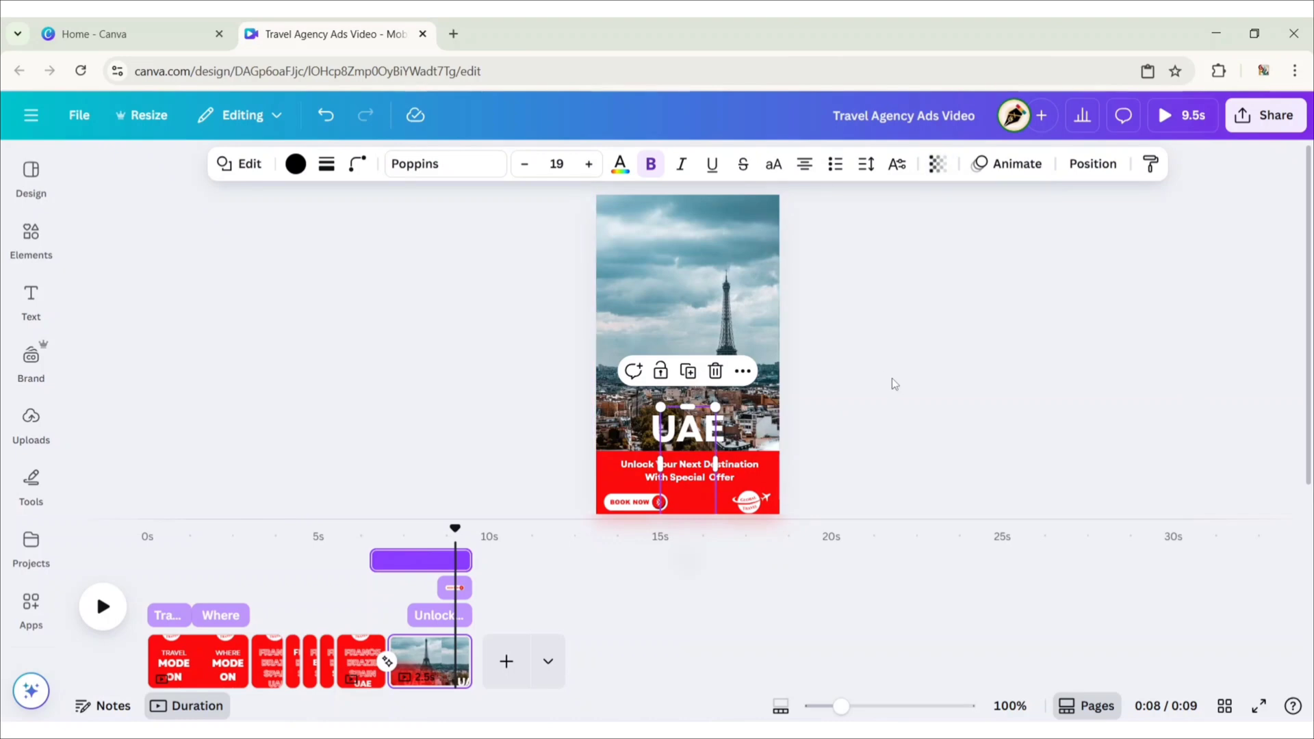
Step: Group the Eiffel Tower photo with the transparent square and place the group directly below the FRANCE text in the layer order
{"action": "key", "text": "ctrl+a"}
{"action": "key", "text": "ctrl+g"}
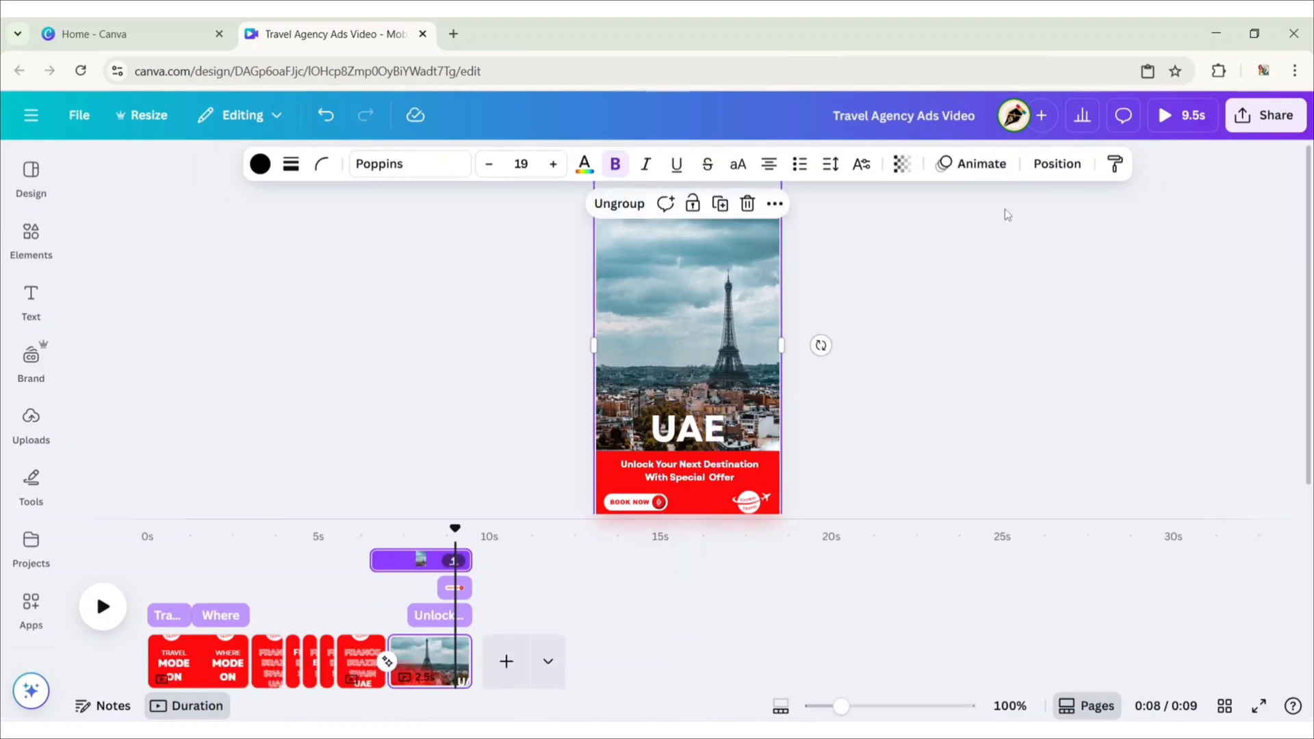
{"action": "left_click", "coordinate": [1058, 164]}
{"action": "left_click", "coordinate": [279, 257]}
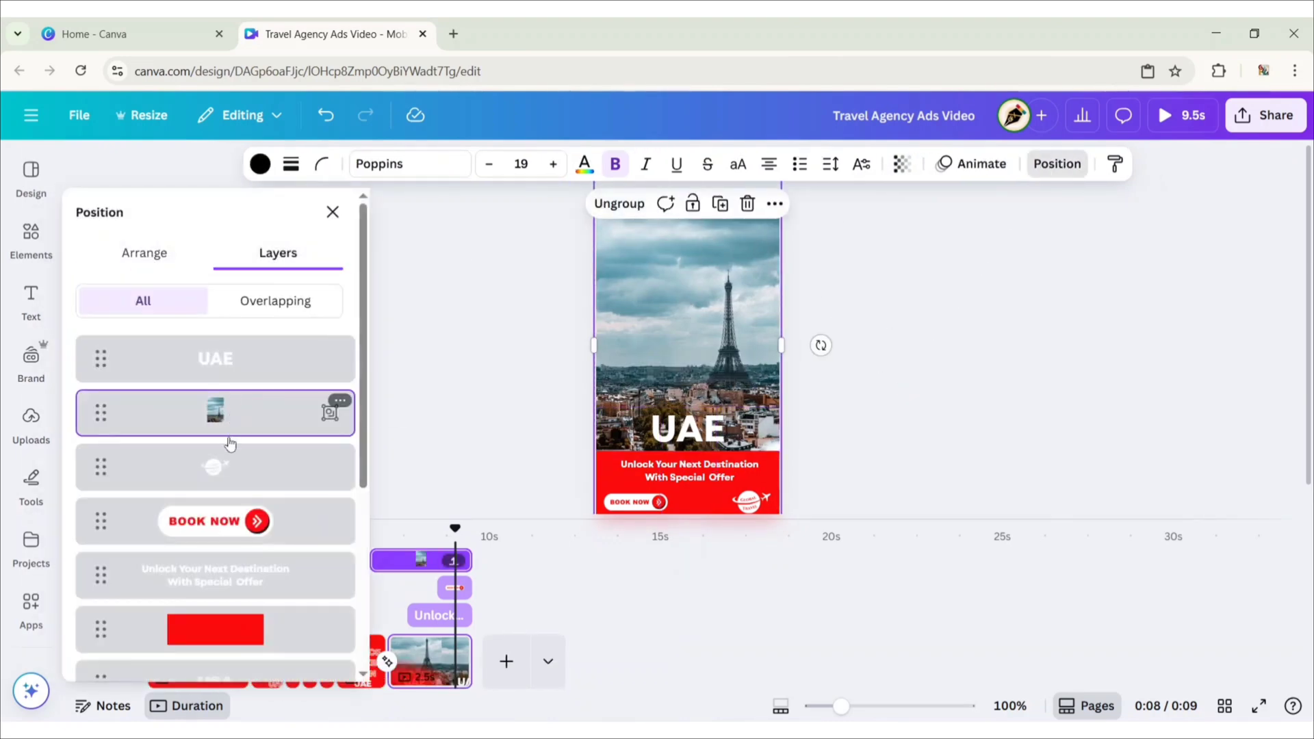
{"action": "left_click_drag", "start_coordinate": [231, 444], "coordinate": [238, 579]}
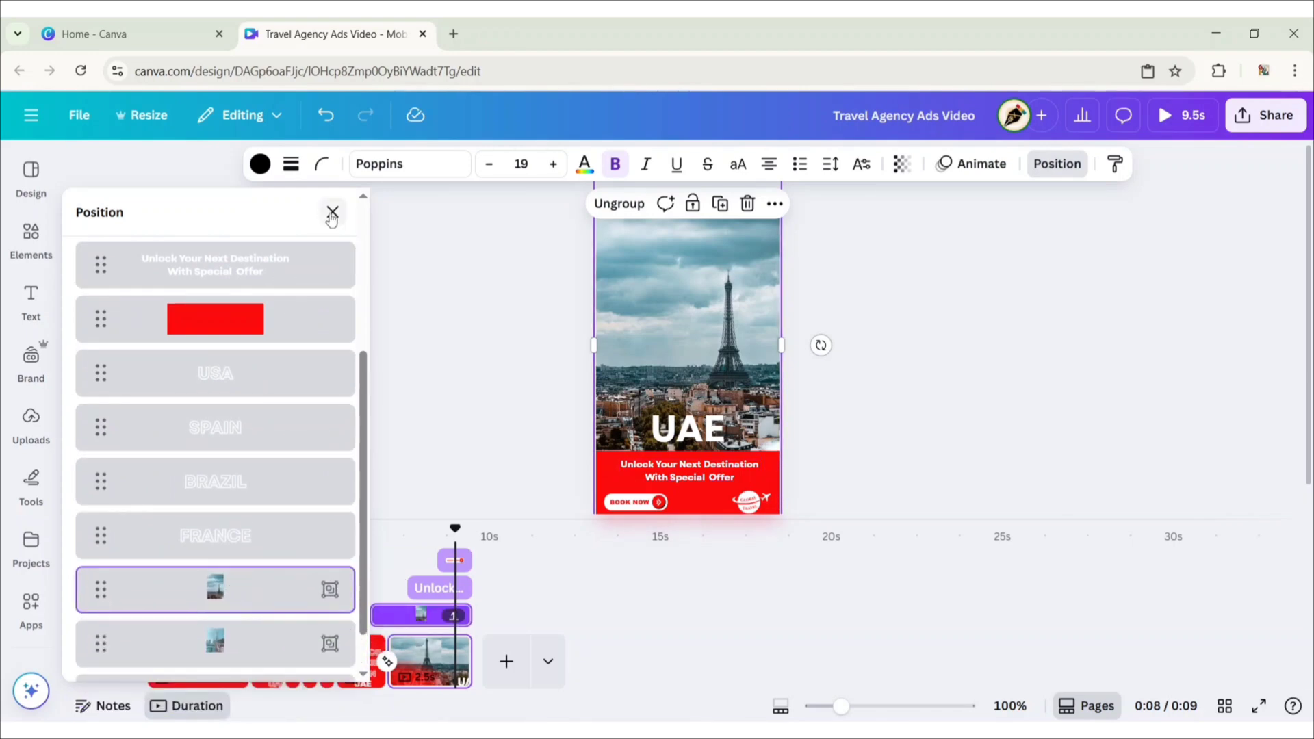
{"action": "left_click", "coordinate": [332, 212]}
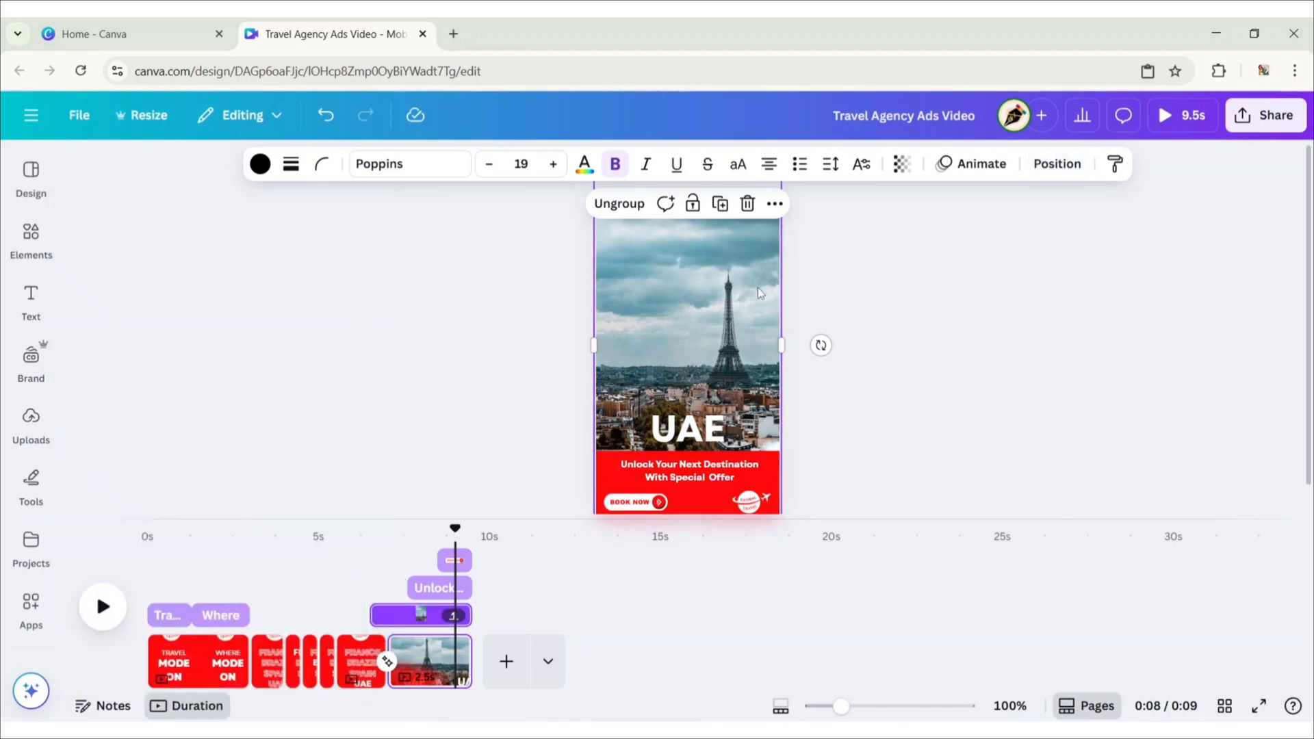
Step: Move the Eiffel Tower photo group up beyond the page's upper edge and duplicate the UAE page
{"action": "left_click_drag", "start_coordinate": [759, 293], "coordinate": [725, 103]}
{"action": "left_click", "coordinate": [840, 378]}
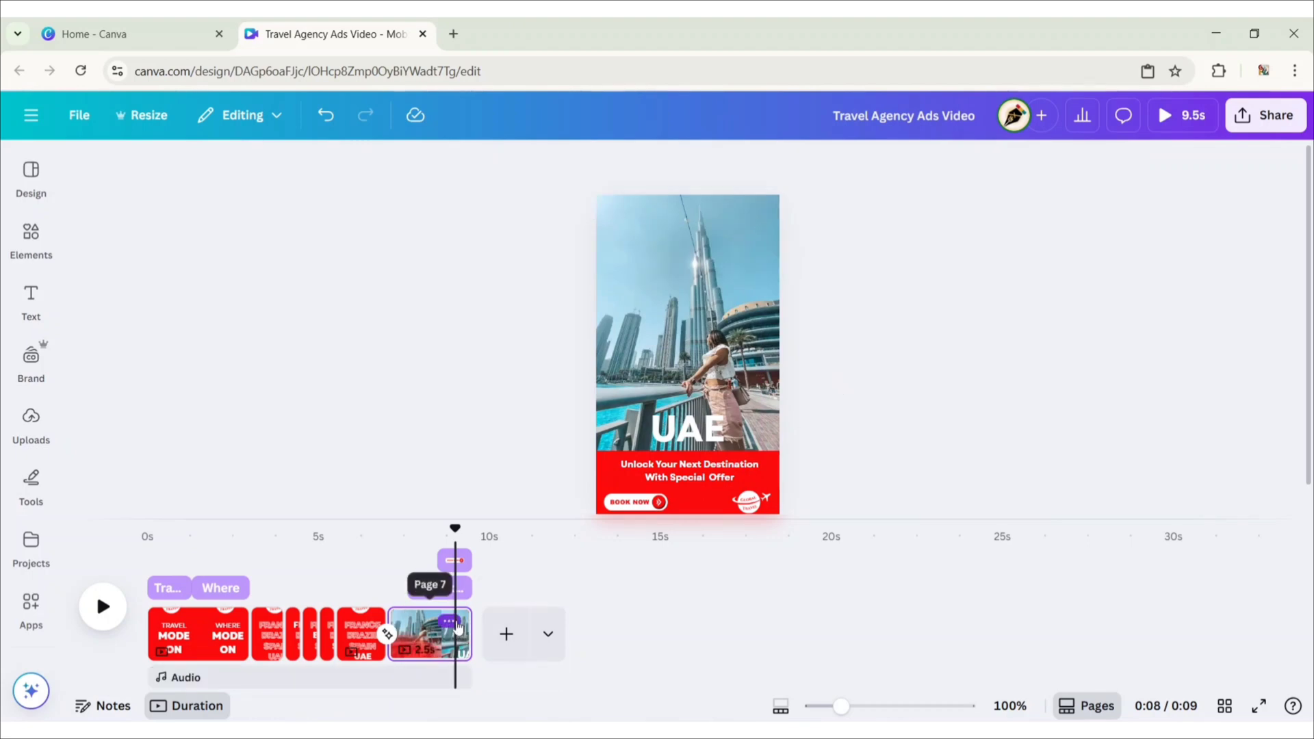
{"action": "left_click", "coordinate": [449, 621]}
{"action": "left_click", "coordinate": [540, 335]}
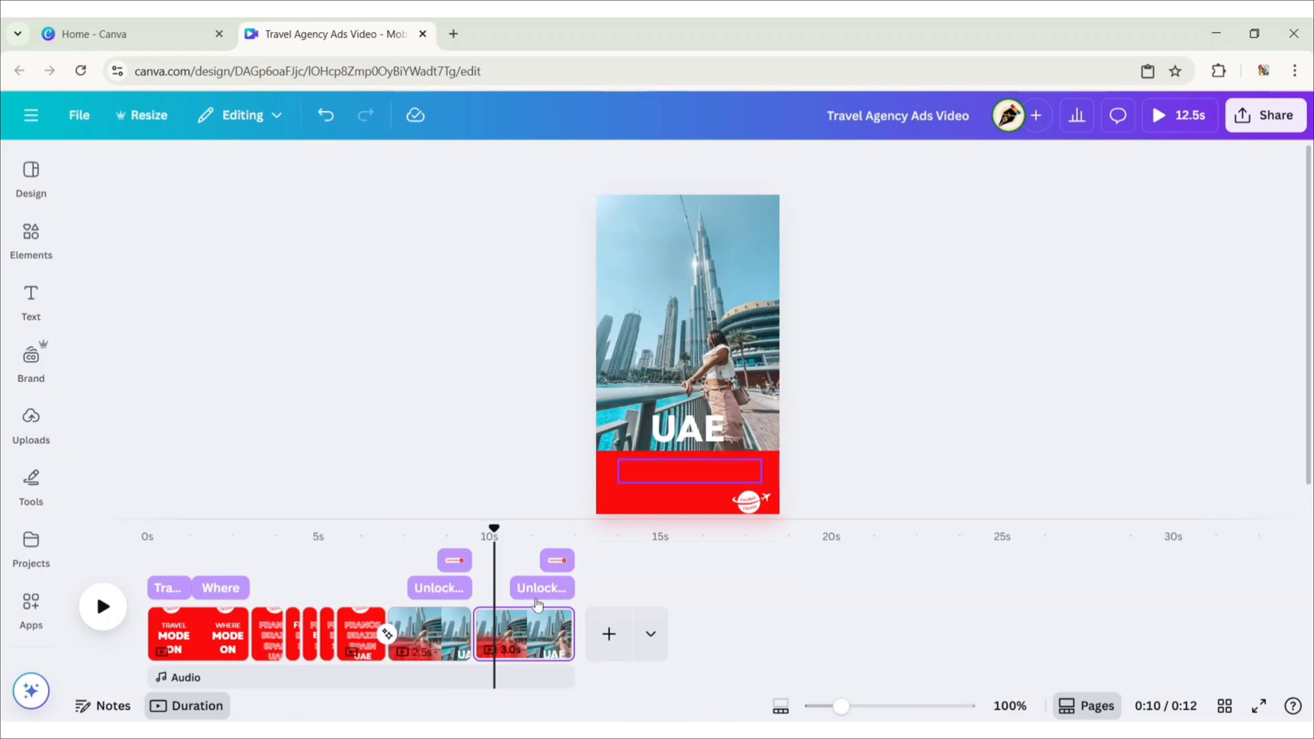
Step: Remove the enter animations from the tagline and the BOOK NOW button on the duplicated page
{"action": "left_click", "coordinate": [541, 590]}
{"action": "left_click", "coordinate": [955, 164]}
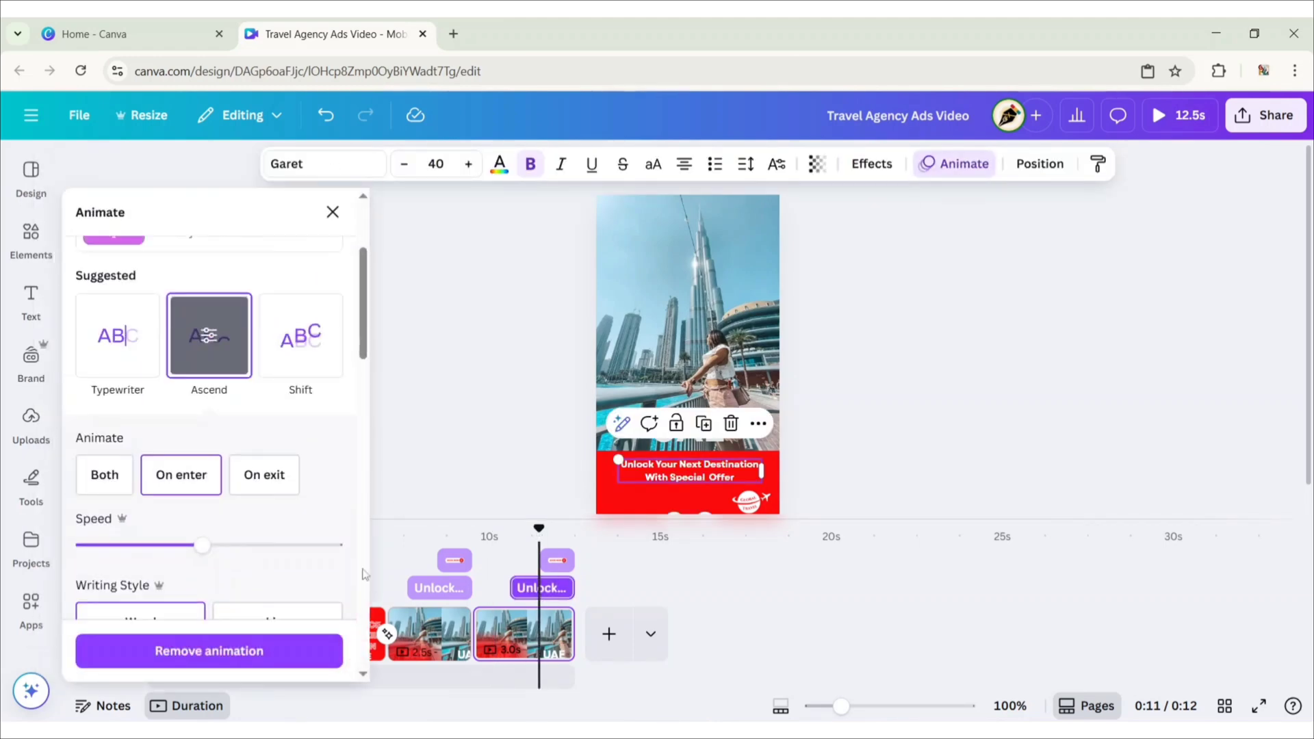
{"action": "left_click", "coordinate": [558, 561]}
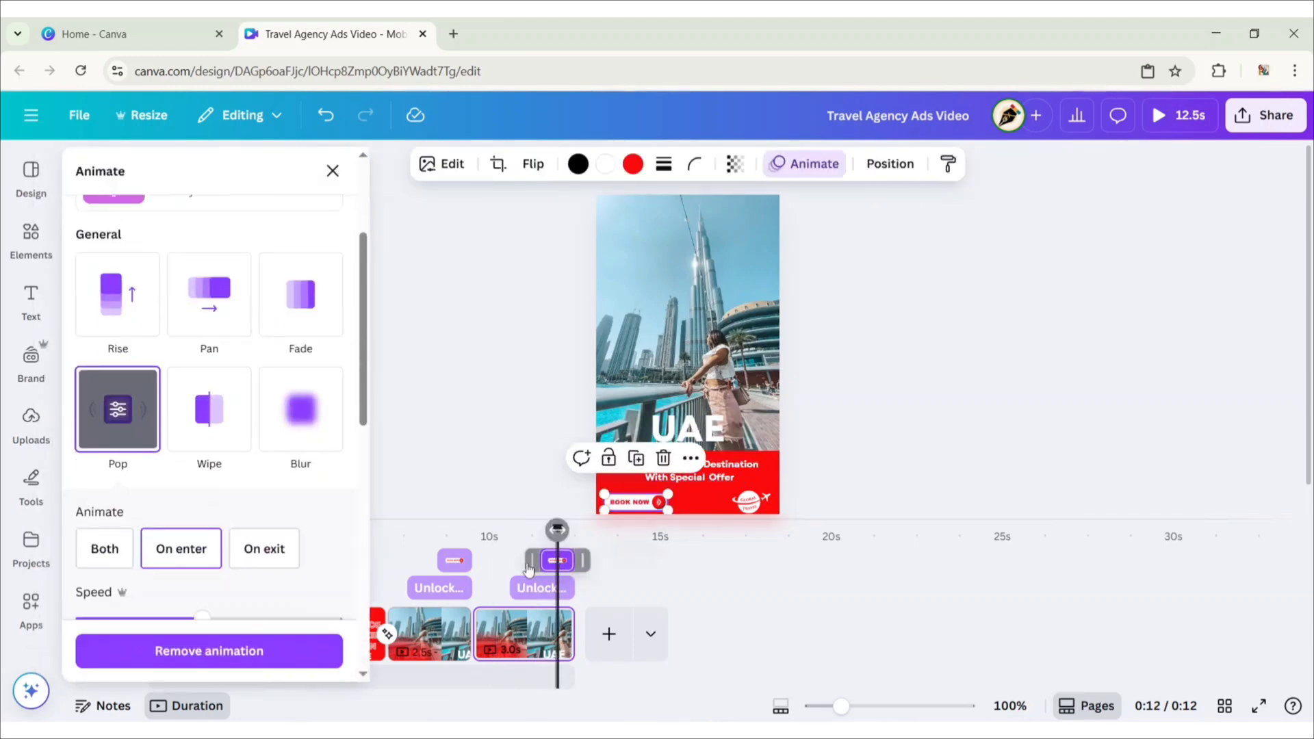
{"action": "left_click", "coordinate": [182, 650]}
{"action": "left_click", "coordinate": [334, 171]}
Step: Extend the timing of the BOOK NOW button and the tagline back to the start of the duplicated page
{"action": "left_click_drag", "start_coordinate": [529, 562], "coordinate": [474, 561]}
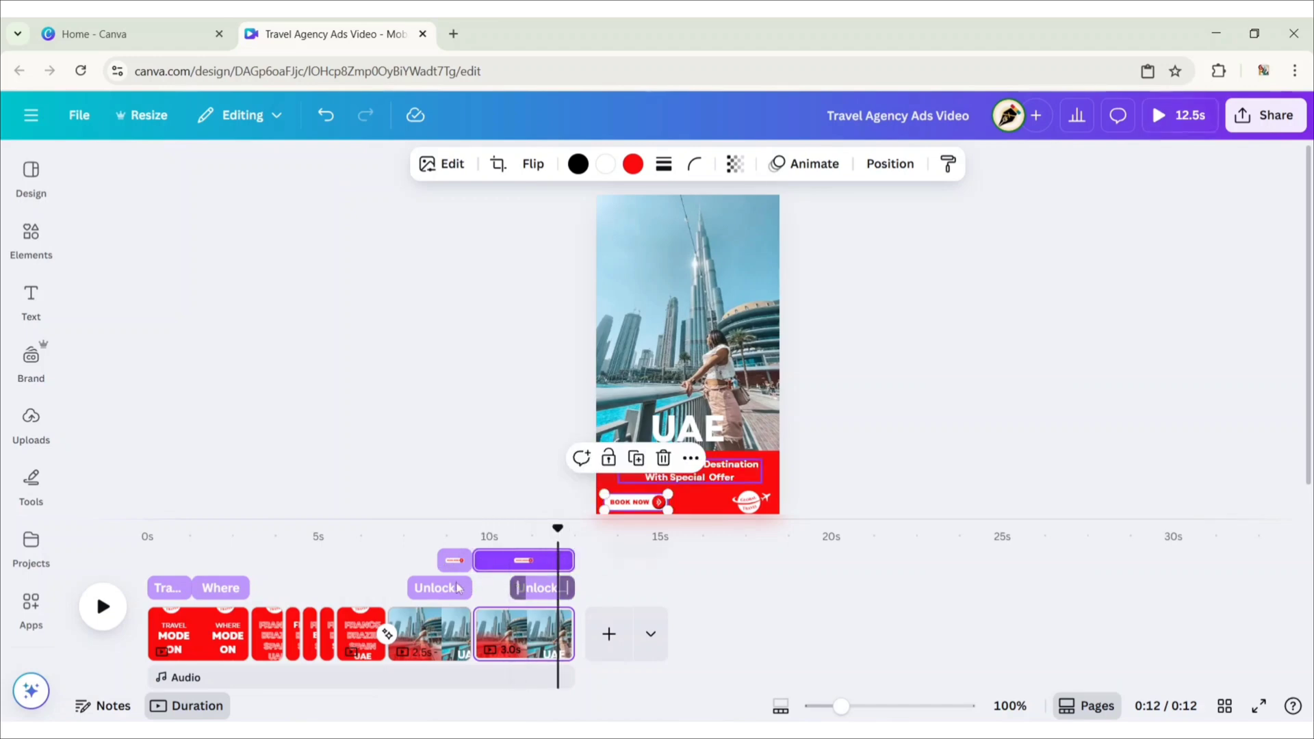
{"action": "left_click", "coordinate": [457, 588]}
{"action": "left_click", "coordinate": [508, 441]}
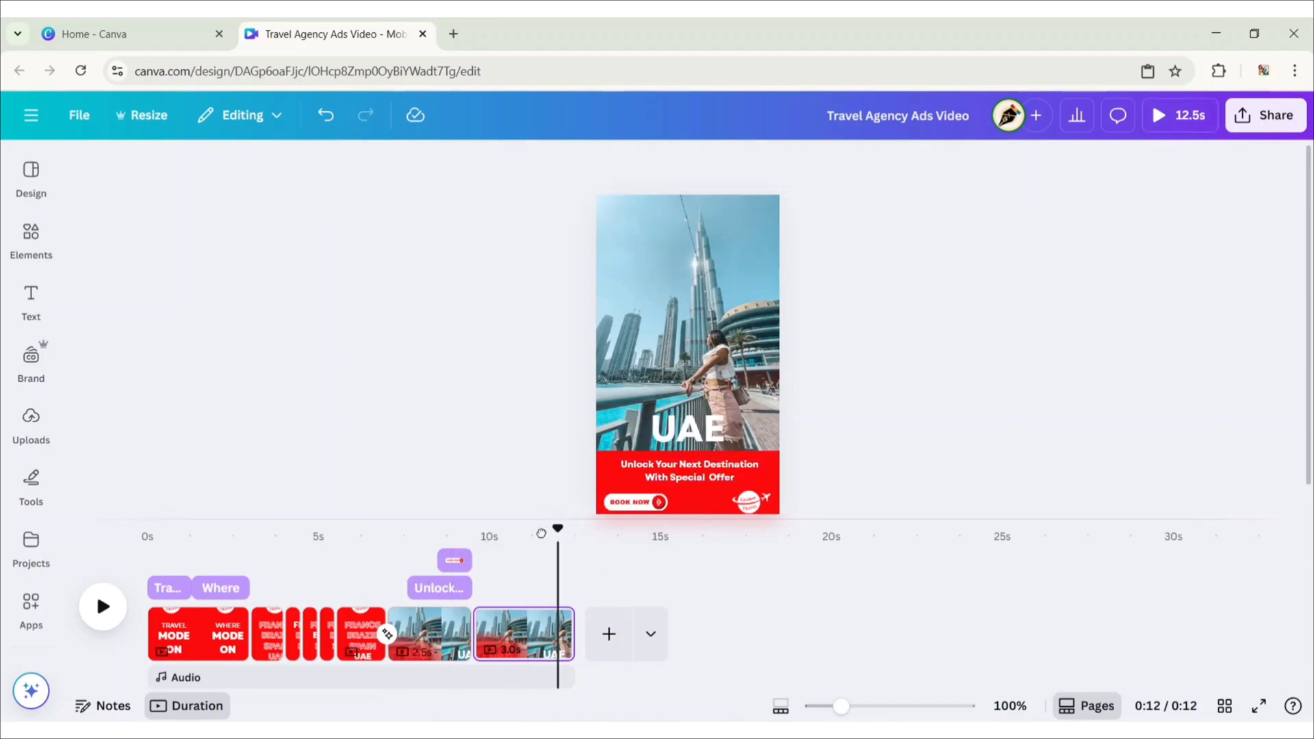
Step: On the duplicated page, move the Eiffel Tower photo group down over the UAE photo until it aligns with the page's bottom edge
{"action": "left_click_drag", "start_coordinate": [541, 534], "coordinate": [501, 548]}
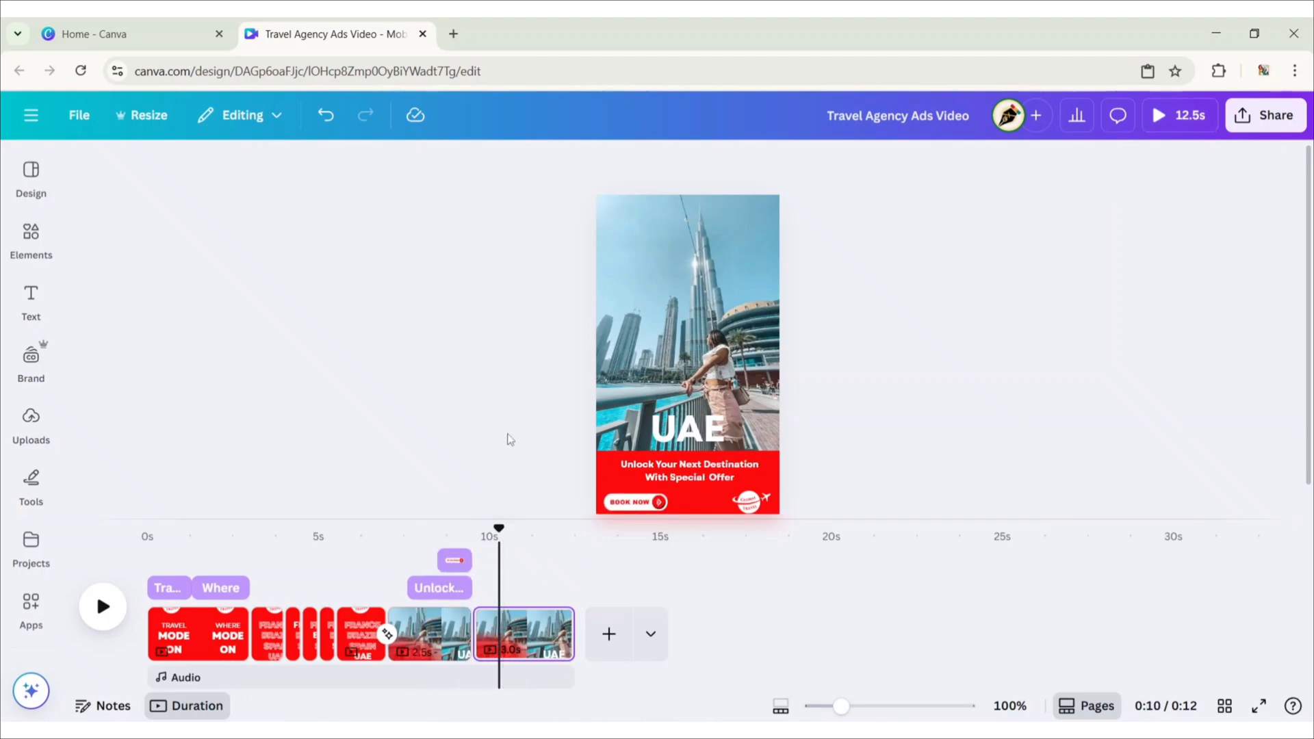
{"action": "left_click_drag", "start_coordinate": [500, 531], "coordinate": [458, 525]}
{"action": "left_click_drag", "start_coordinate": [660, 520], "coordinate": [662, 535]}
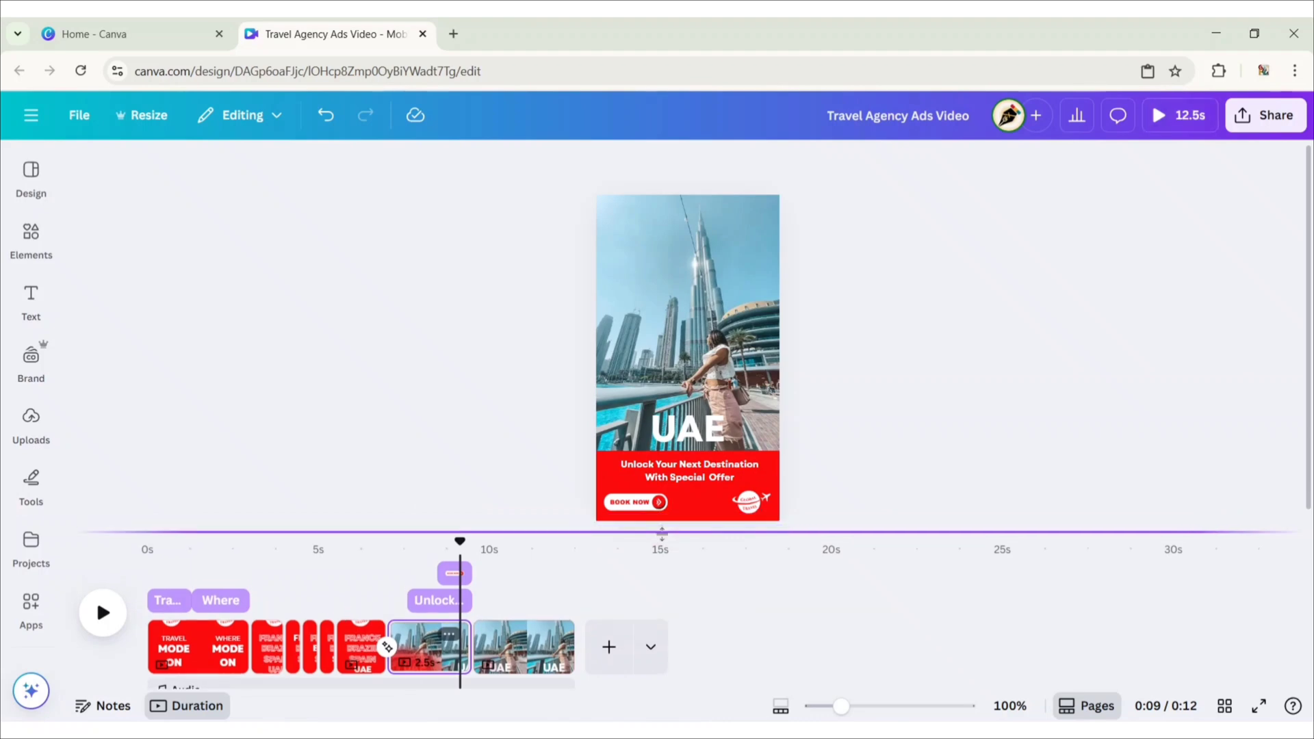
{"action": "left_click_drag", "start_coordinate": [460, 540], "coordinate": [506, 543]}
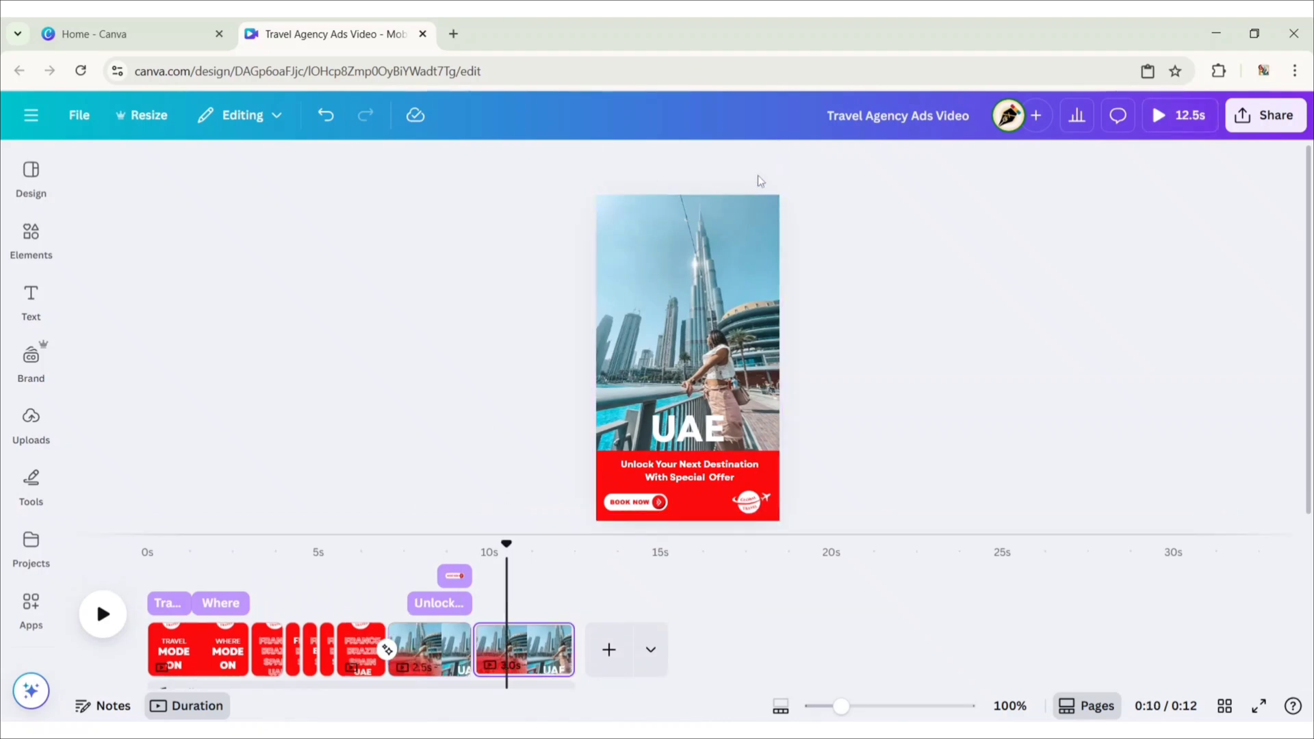
{"action": "left_click", "coordinate": [757, 200]}
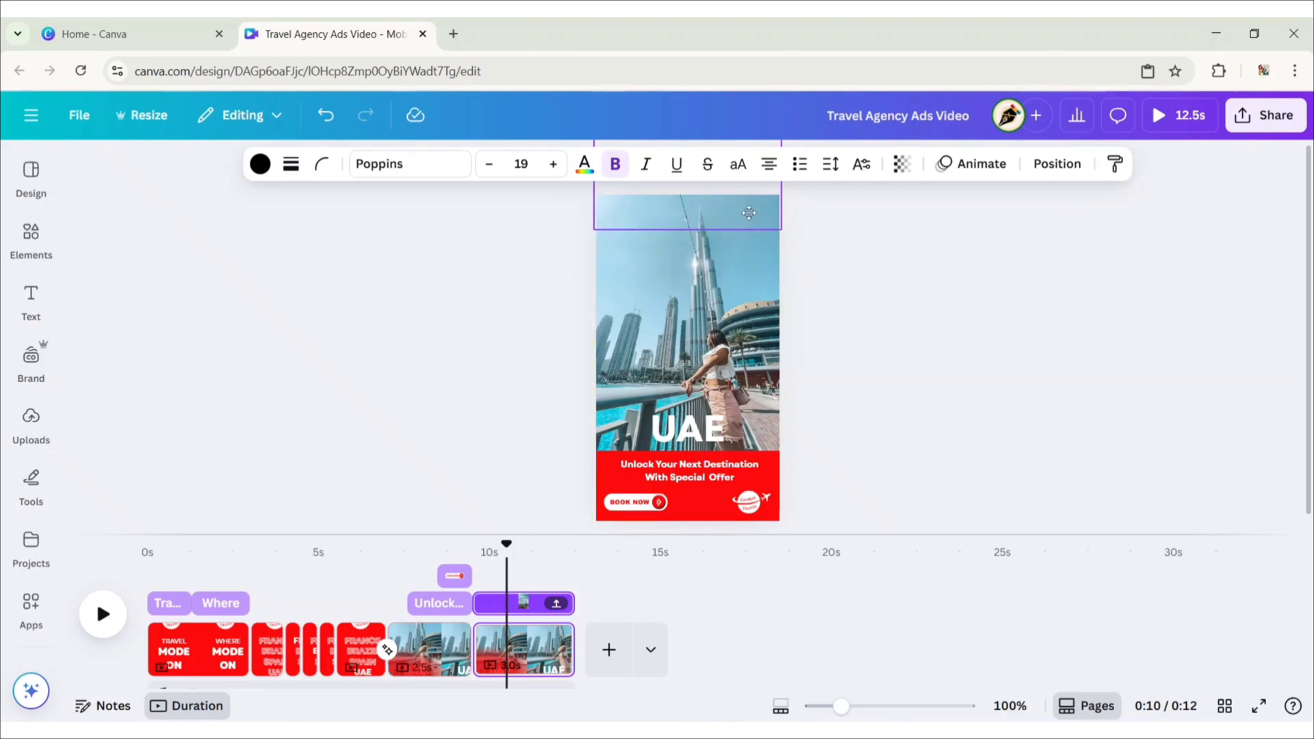
{"action": "left_click_drag", "start_coordinate": [749, 212], "coordinate": [754, 503]}
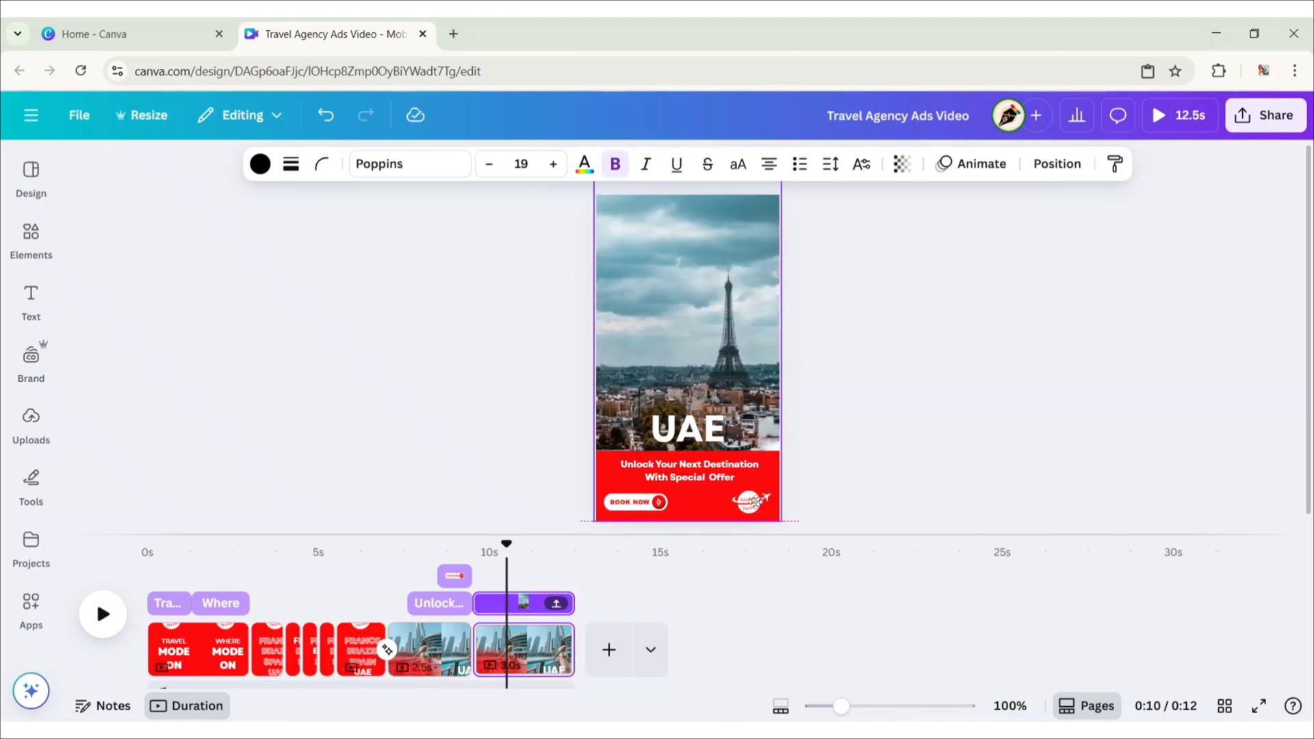
{"action": "left_click", "coordinate": [860, 434]}
Step: Move the UAE title down onto the red band and place it directly below the red rectangle in the layer order
{"action": "left_click", "coordinate": [693, 431]}
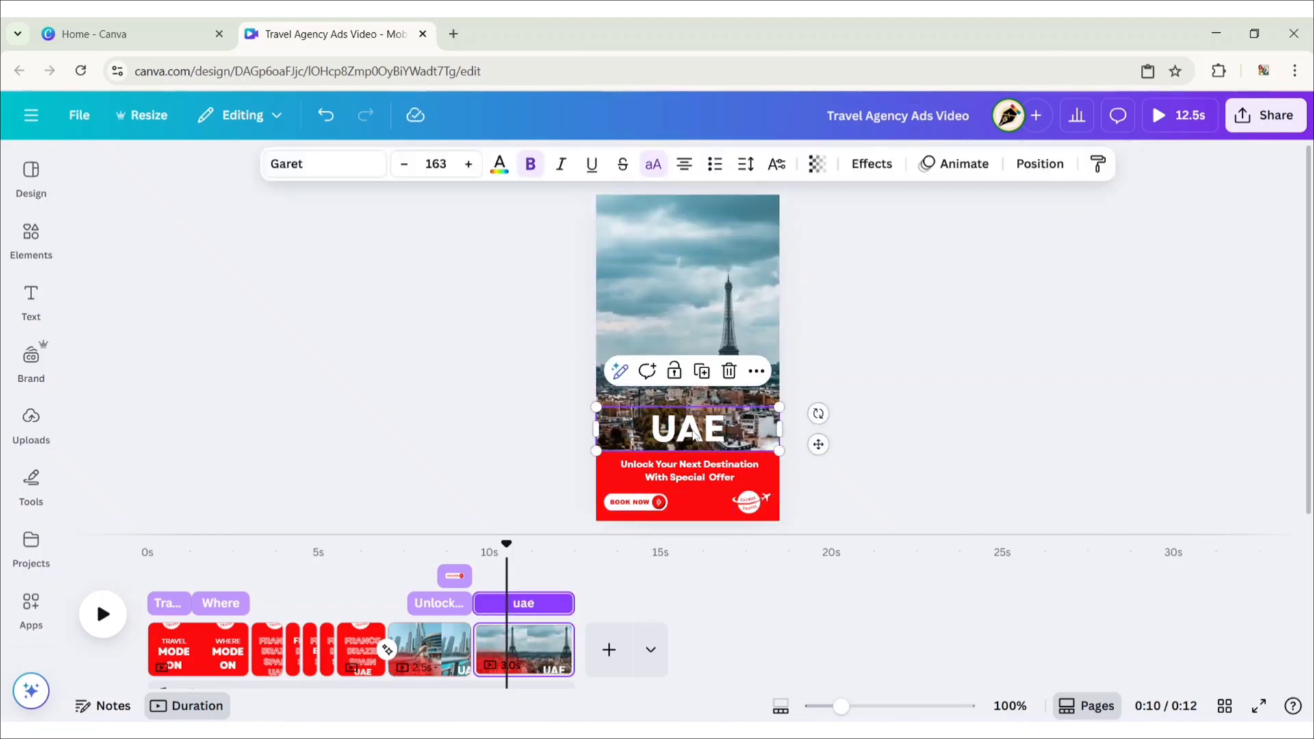
{"action": "left_click_drag", "start_coordinate": [694, 431], "coordinate": [715, 466]}
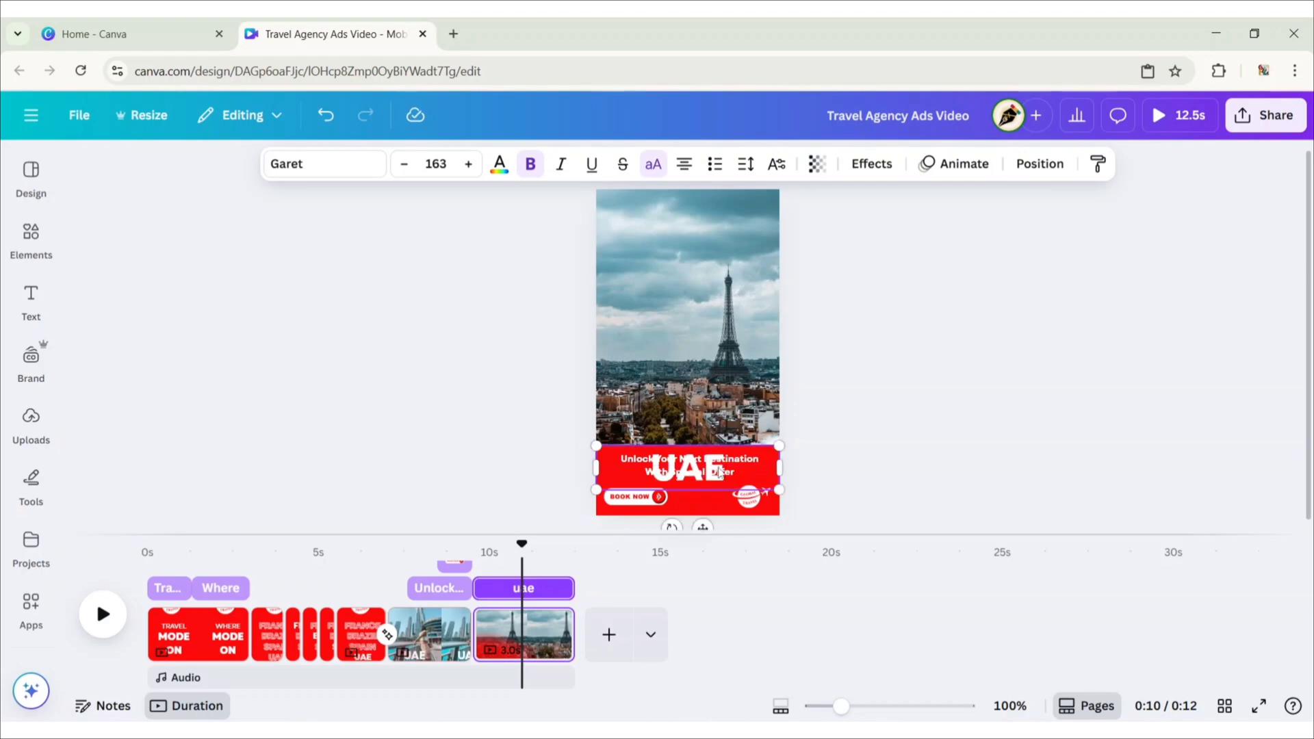
{"action": "left_click", "coordinate": [1035, 166]}
{"action": "left_click", "coordinate": [284, 254]}
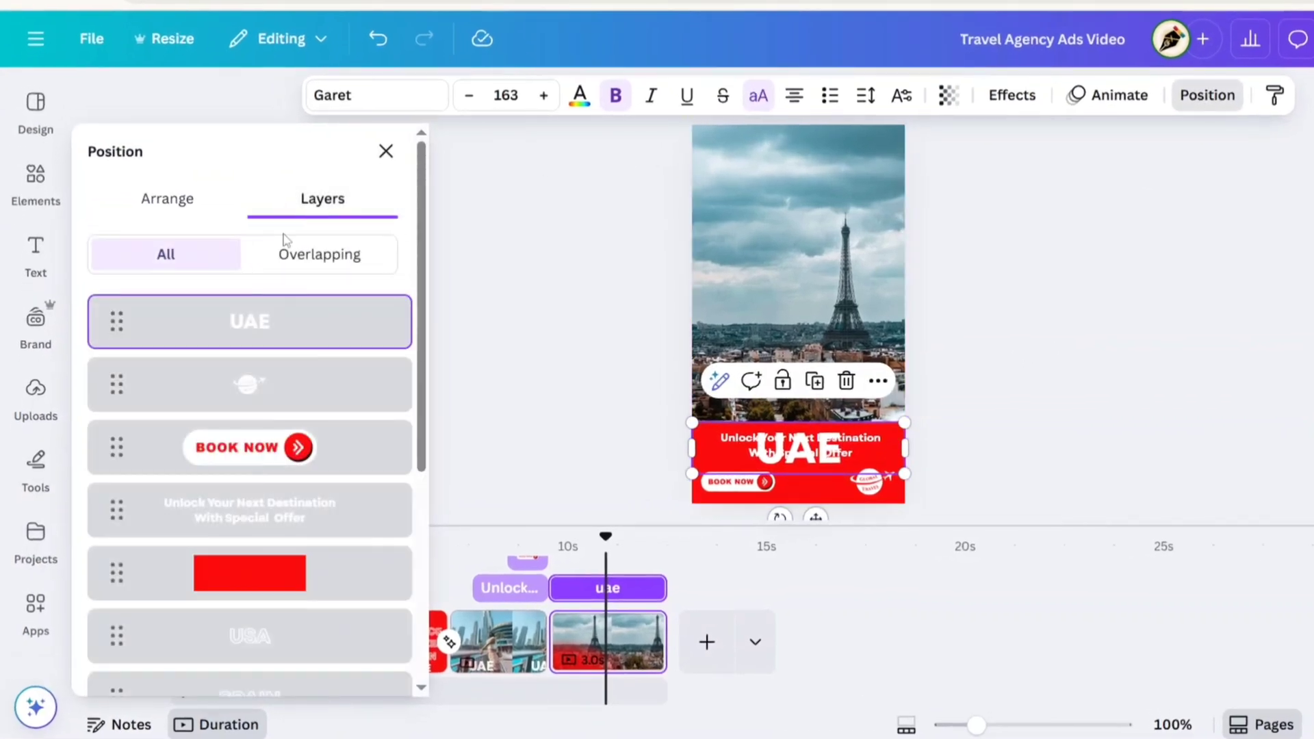
{"action": "left_click_drag", "start_coordinate": [286, 322], "coordinate": [281, 578]}
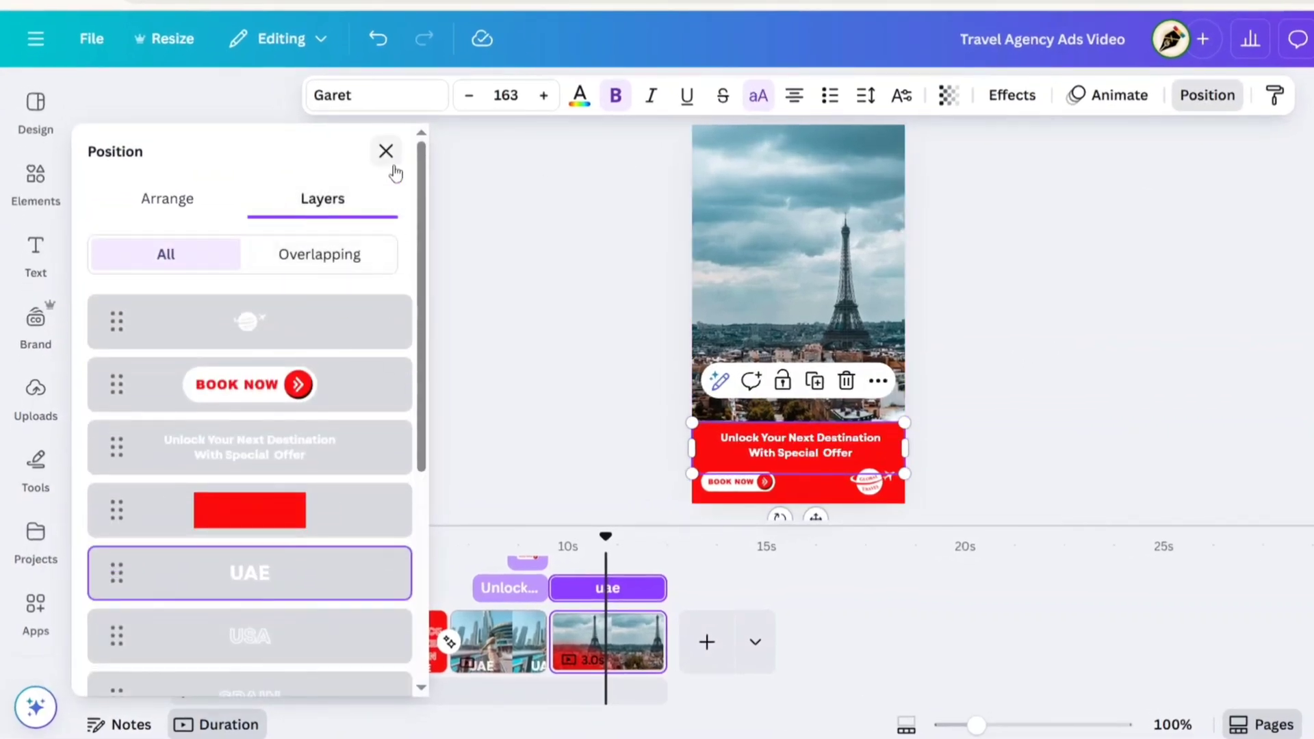
Step: Select the hidden FRANCE text from the layers and move it up to sit just above the red band
{"action": "scroll", "coordinate": [287, 411], "scroll_direction": "down", "scroll_amount": 5}
{"action": "left_click", "coordinate": [288, 479]}
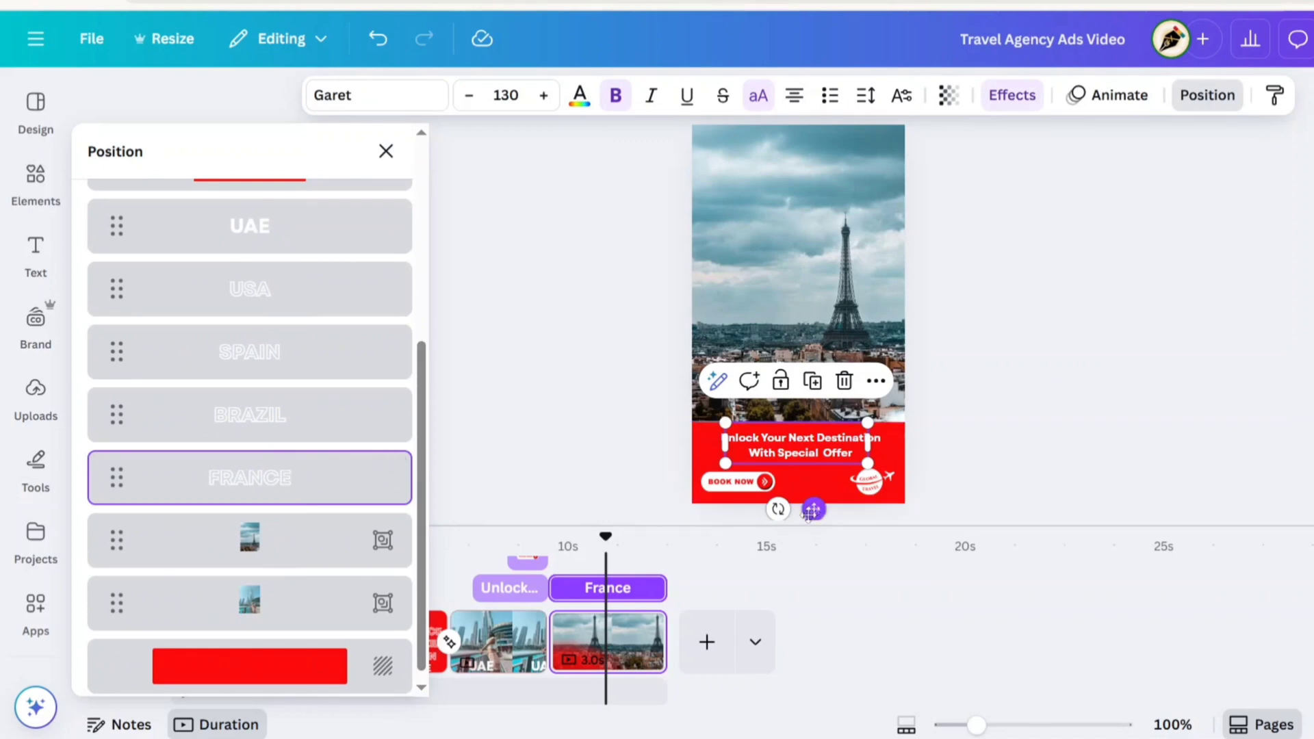
{"action": "left_click_drag", "start_coordinate": [810, 513], "coordinate": [818, 450]}
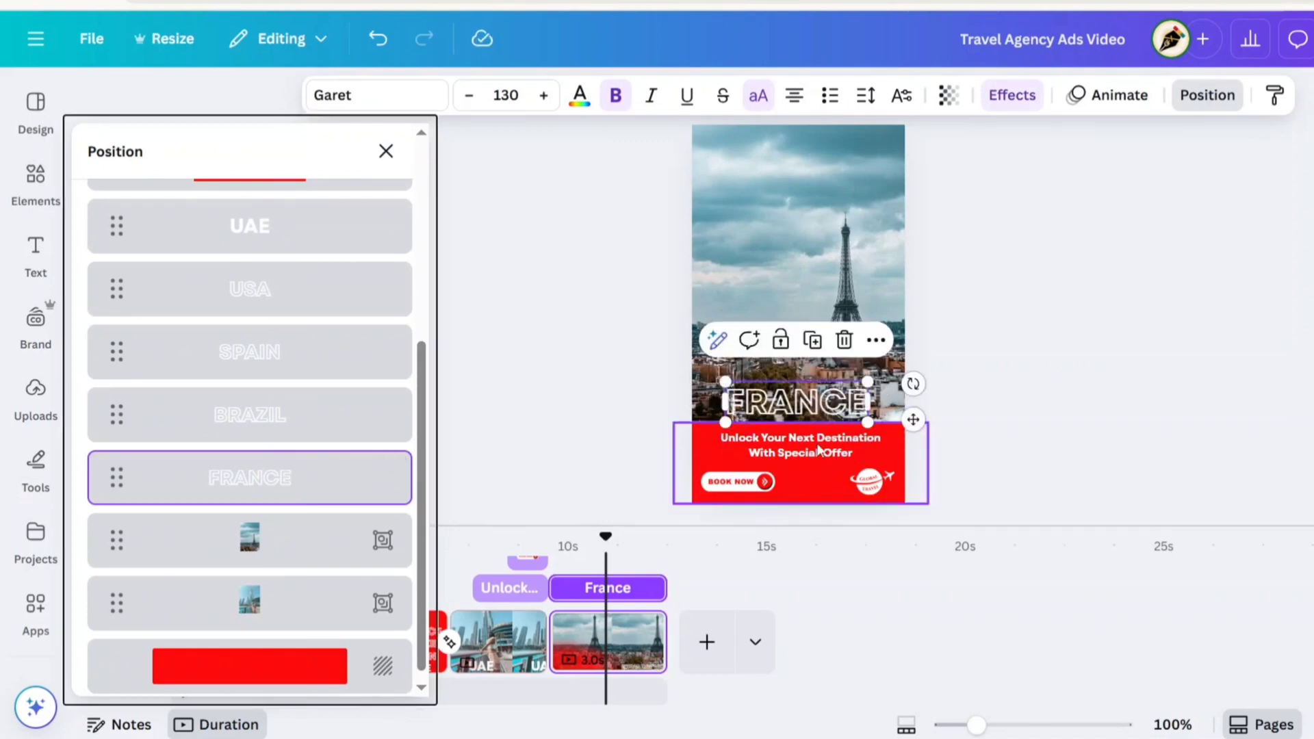
{"action": "left_click", "coordinate": [386, 151]}
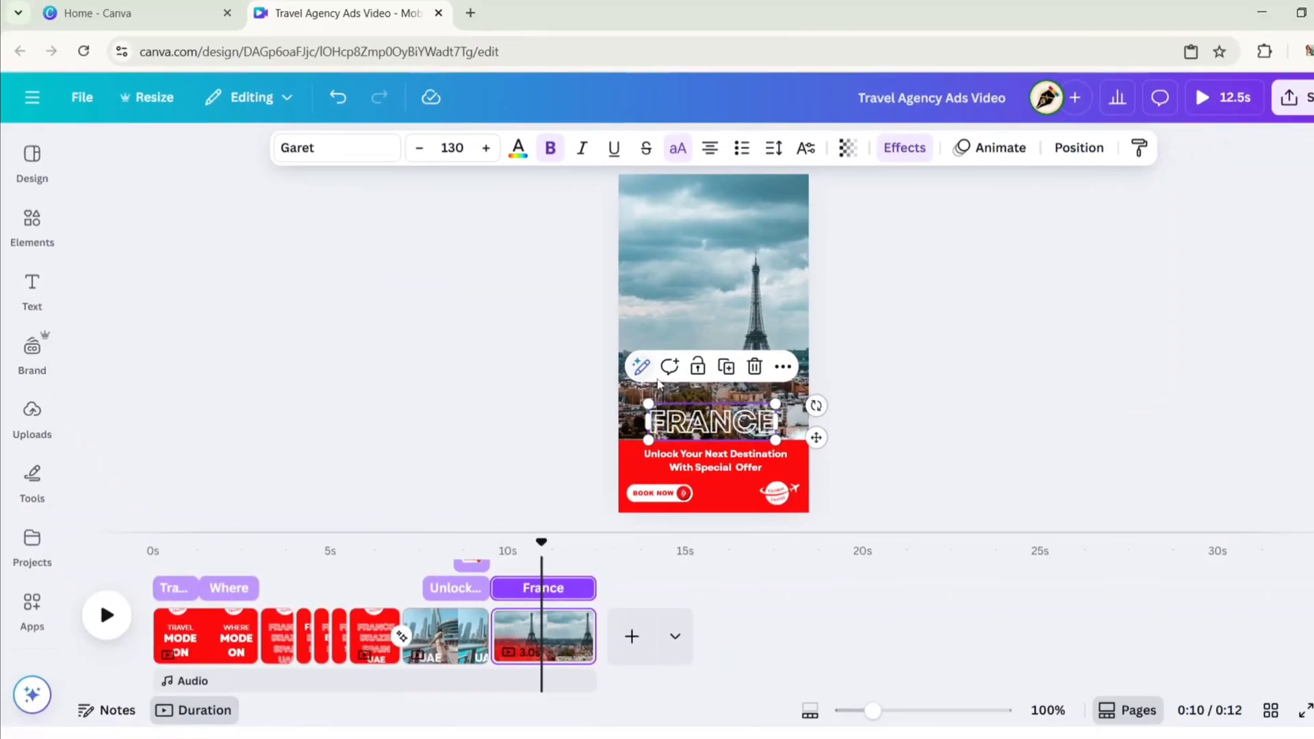
Step: Enlarge the FRANCE title to font size 163 and centre it above the red band
{"action": "left_click_drag", "start_coordinate": [868, 381], "coordinate": [873, 376]}
{"action": "left_click_drag", "start_coordinate": [750, 403], "coordinate": [773, 396]}
{"action": "left_click_drag", "start_coordinate": [625, 403], "coordinate": [618, 401]}
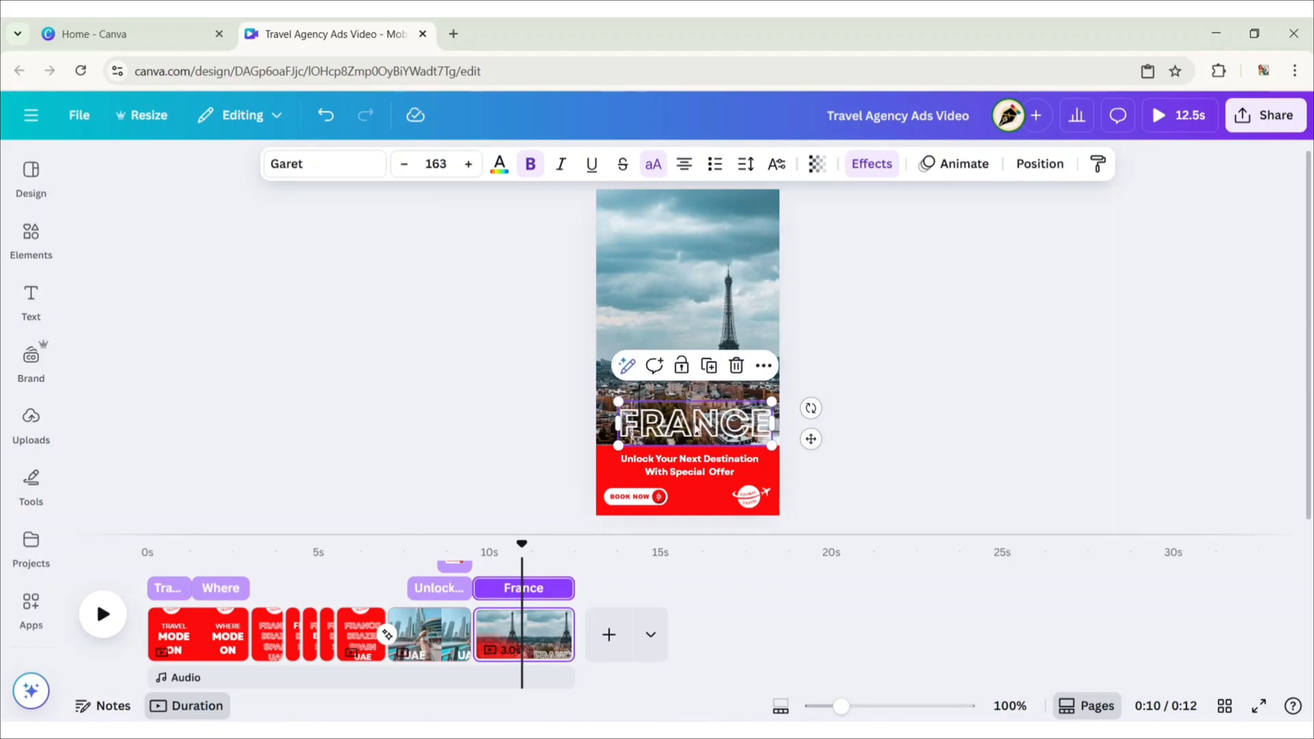
{"action": "left_click_drag", "start_coordinate": [704, 425], "coordinate": [782, 424]}
{"action": "left_click_drag", "start_coordinate": [609, 424], "coordinate": [597, 423]}
Step: Set the FRANCE title's text effect style to None so its letters are solid
{"action": "left_click", "coordinate": [868, 165]}
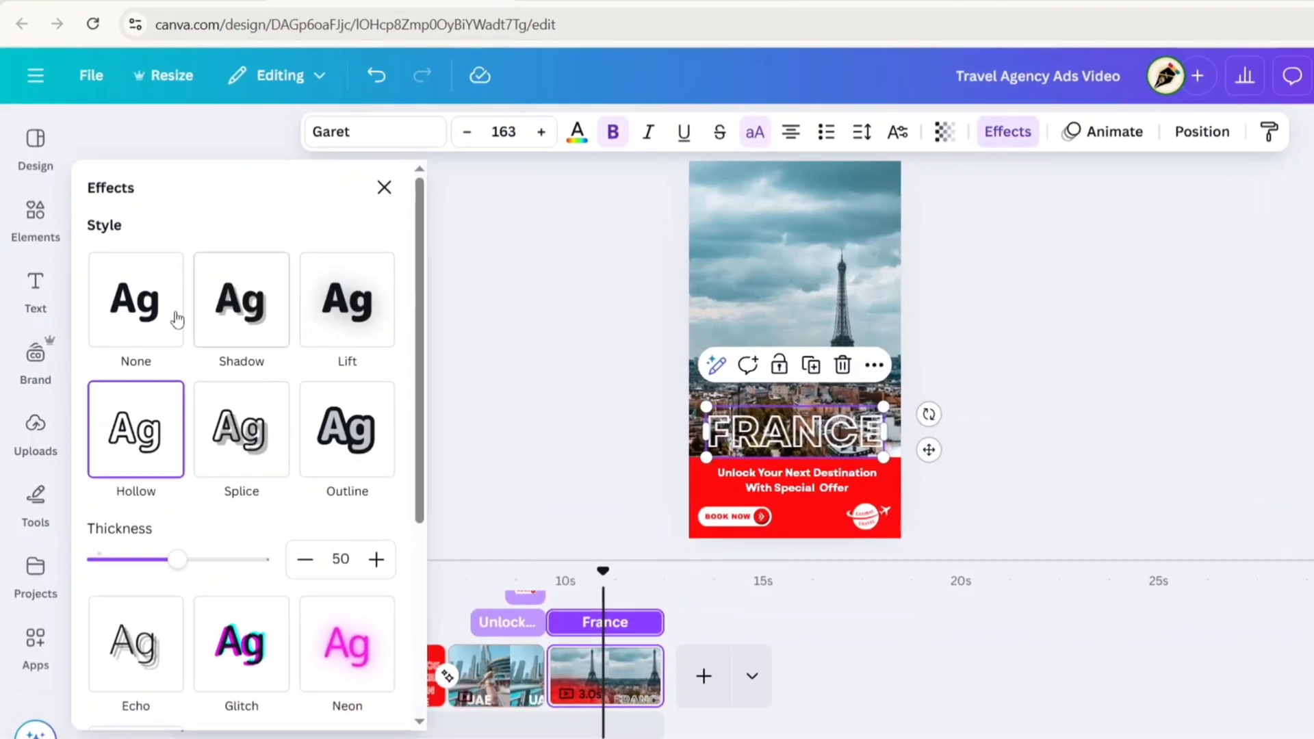
{"action": "left_click", "coordinate": [124, 315]}
{"action": "left_click", "coordinate": [315, 209]}
Step: Add a Match & Move transition between the UAE and FRANCE pages
{"action": "left_click", "coordinate": [545, 690]}
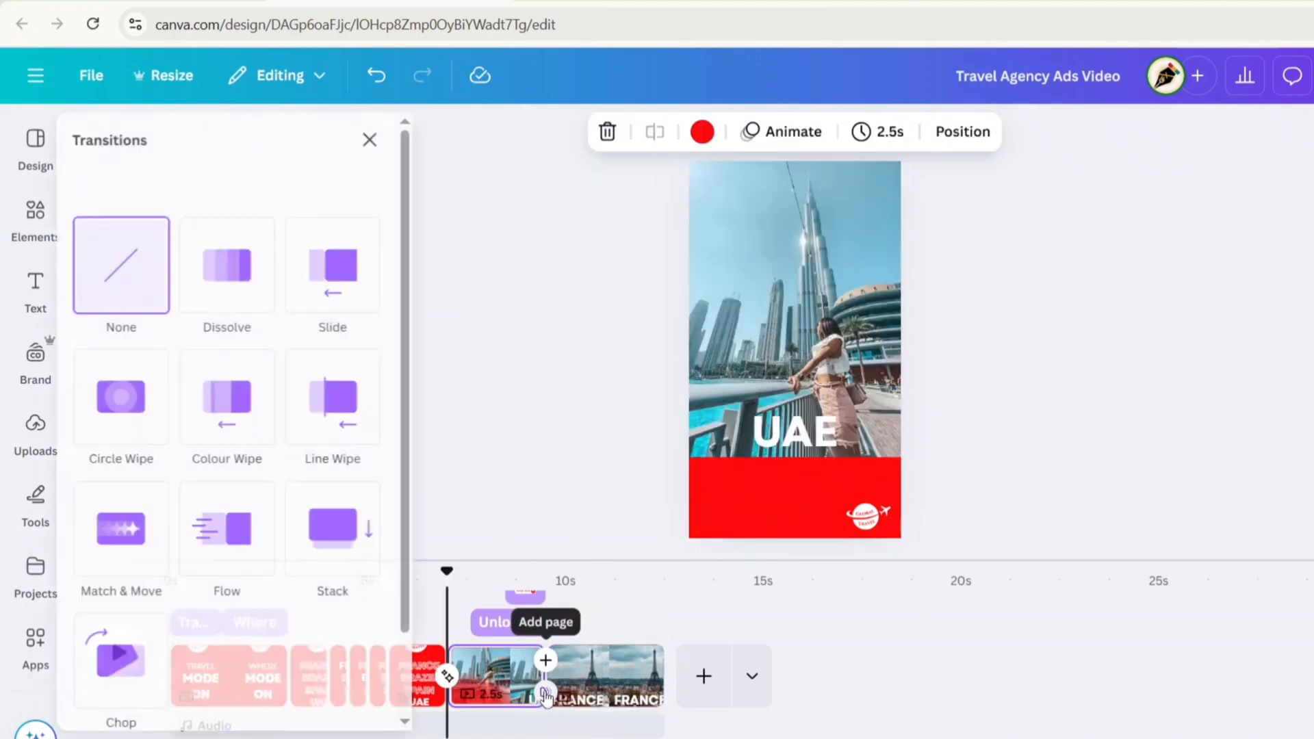
{"action": "left_click", "coordinate": [140, 541]}
{"action": "scroll", "coordinate": [408, 193], "scroll_direction": "down", "scroll_amount": 2}
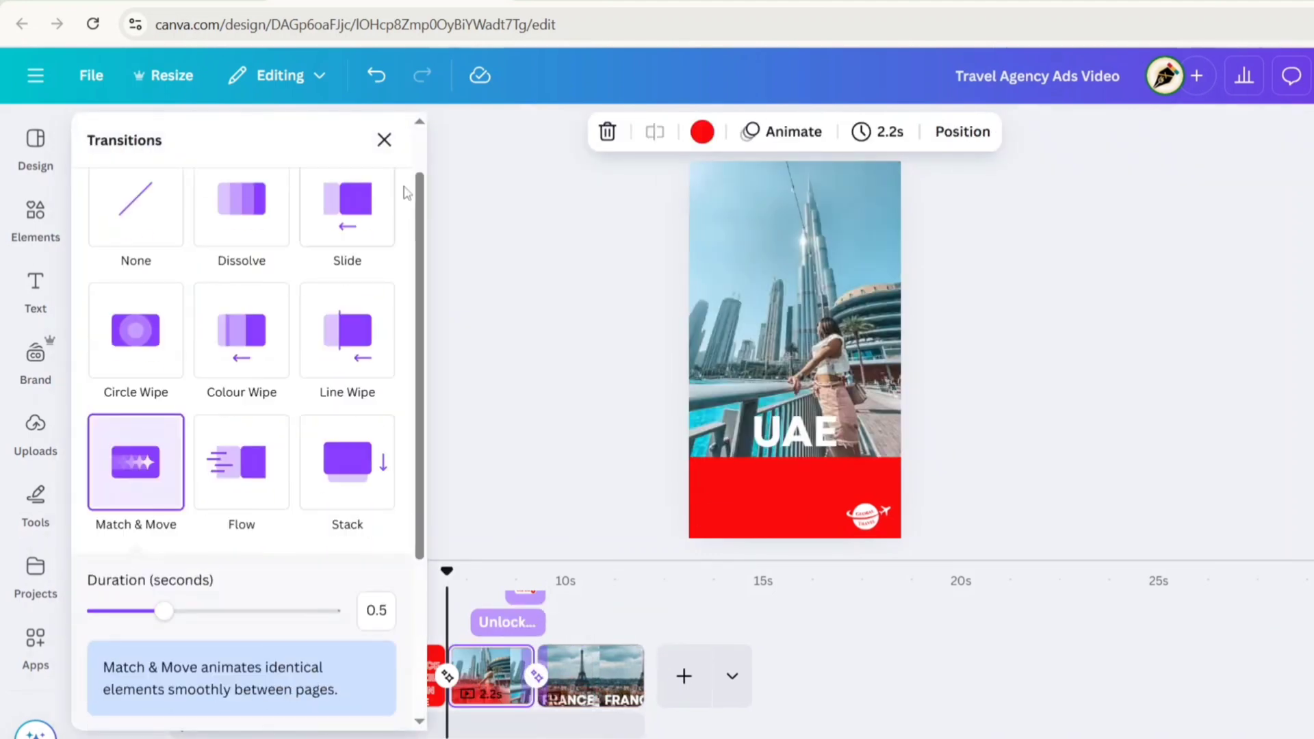
{"action": "left_click", "coordinate": [385, 142]}
Step: Add the yellow-sky city skyline photo to the FRANCE page and enlarge it to the full page width
{"action": "left_click", "coordinate": [36, 383]}
{"action": "scroll", "coordinate": [36, 384], "scroll_direction": "down", "scroll_amount": 5}
{"action": "left_click", "coordinate": [36, 361]}
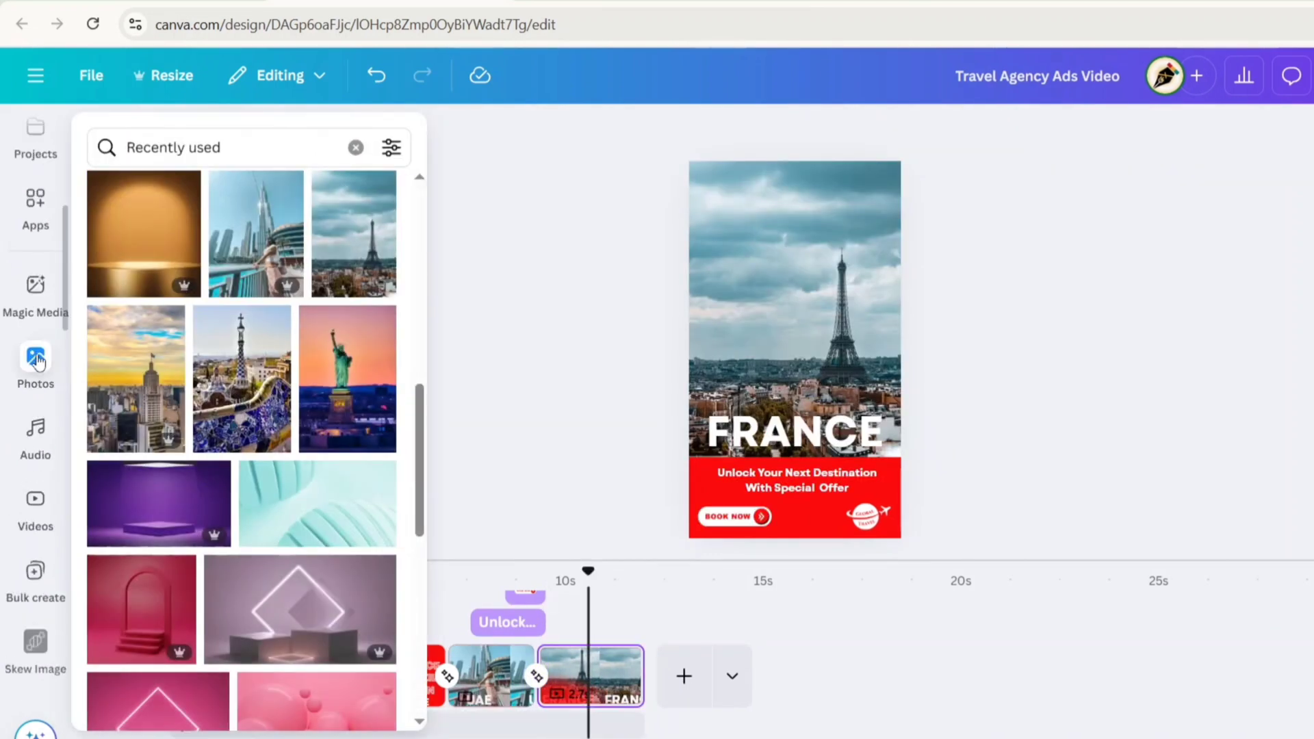
{"action": "left_click", "coordinate": [129, 382]}
{"action": "left_click", "coordinate": [427, 442]}
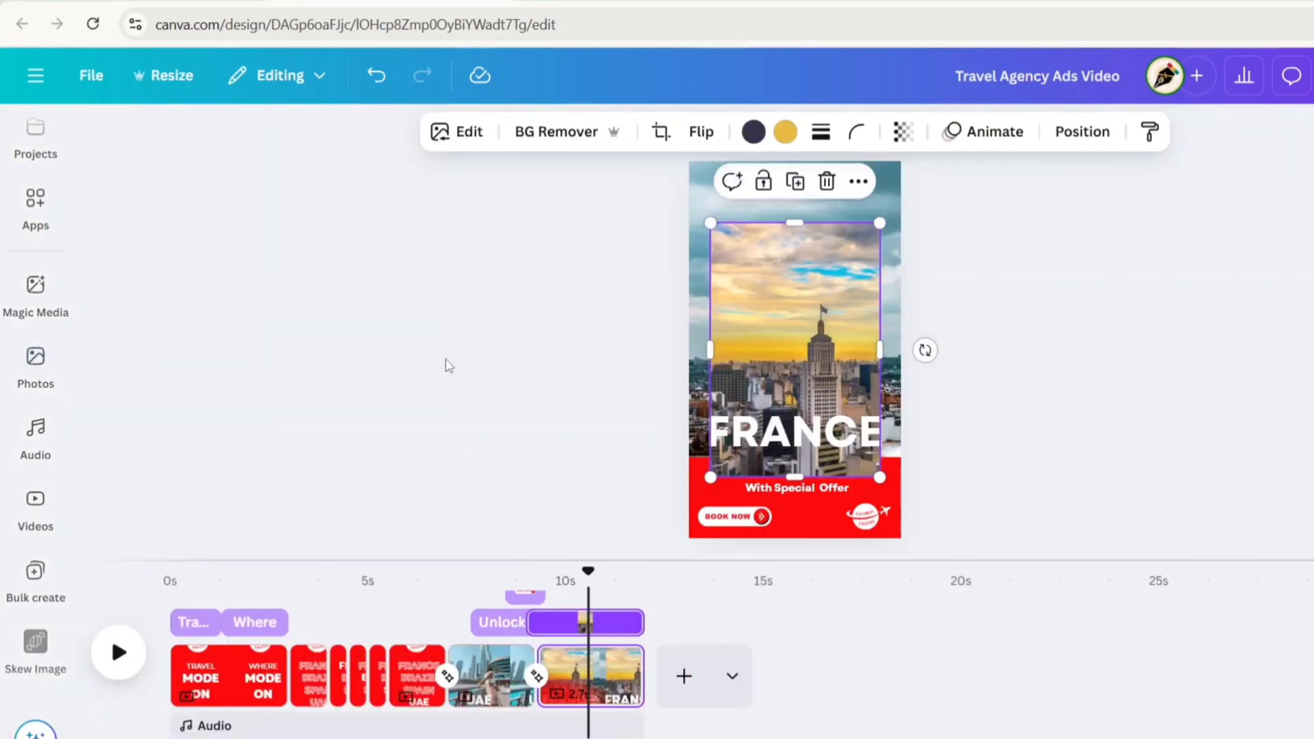
{"action": "left_click_drag", "start_coordinate": [858, 415], "coordinate": [901, 482]}
Step: Centre the skyline photo horizontally on the page and move it up until its lower edge meets the red band
{"action": "left_click", "coordinate": [1082, 132]}
{"action": "left_click", "coordinate": [167, 235]}
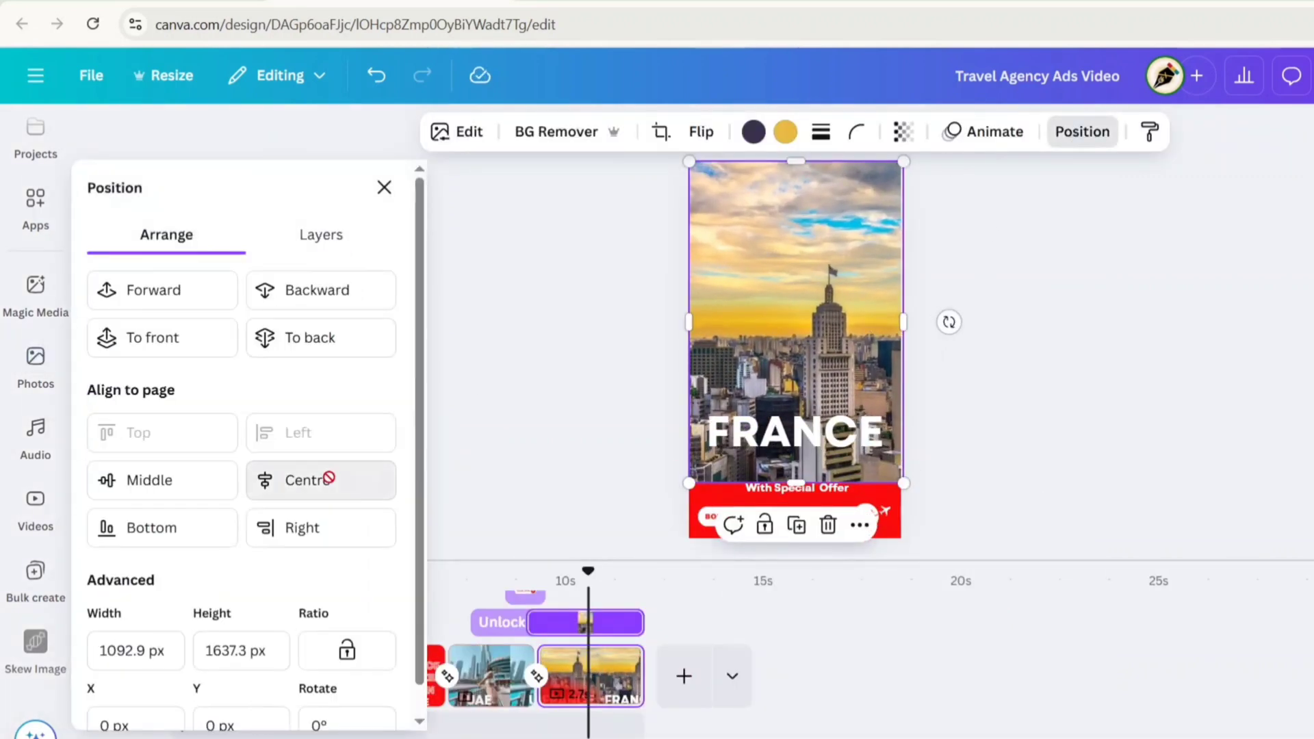
{"action": "left_click", "coordinate": [329, 478]}
{"action": "left_click", "coordinate": [384, 187]}
{"action": "left_click_drag", "start_coordinate": [859, 294], "coordinate": [859, 270]}
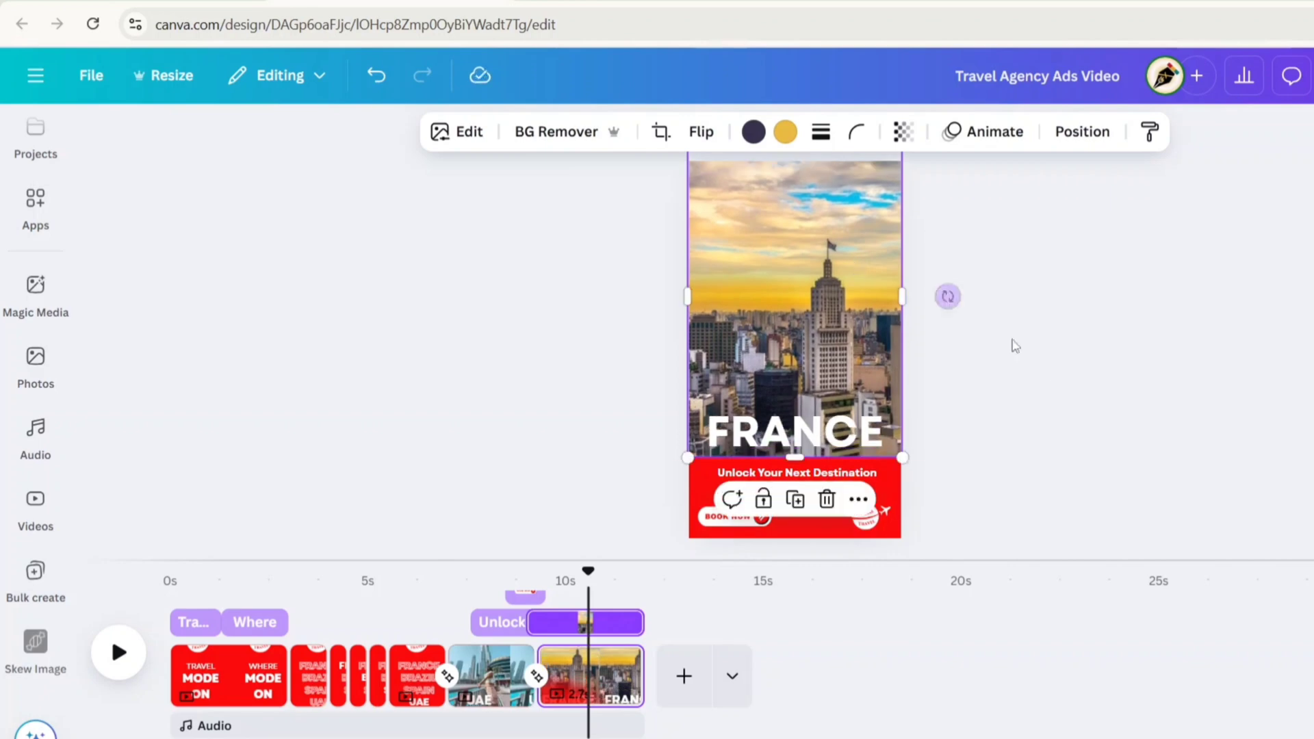
{"action": "left_click", "coordinate": [1013, 346]}
Step: Add a square shape to the FRANCE page and fill it with black
{"action": "scroll", "coordinate": [41, 287], "scroll_direction": "up", "scroll_amount": 5}
{"action": "left_click", "coordinate": [60, 221]}
{"action": "left_click", "coordinate": [427, 442]}
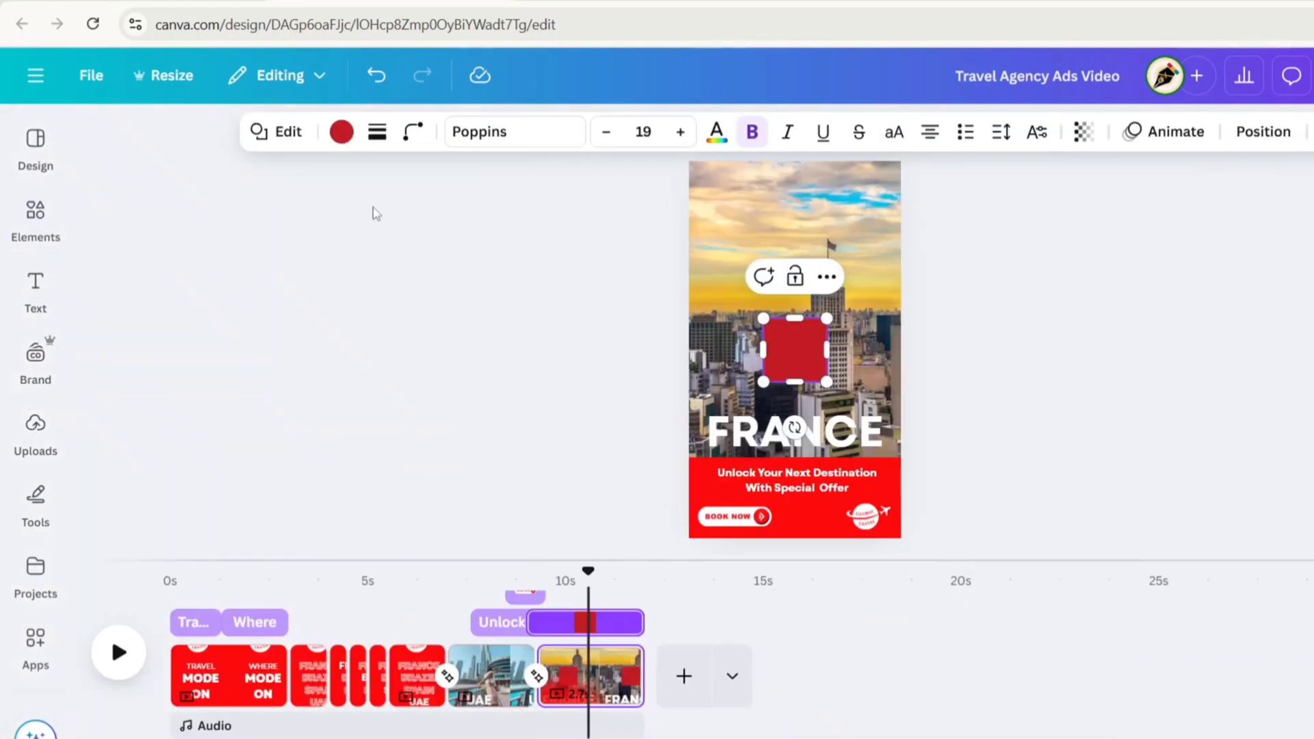
{"action": "left_click", "coordinate": [341, 131]}
{"action": "left_click", "coordinate": [110, 475]}
{"action": "left_click", "coordinate": [384, 189]}
Step: Move the black square down to the page's lower edge and make it fully transparent
{"action": "left_click_drag", "start_coordinate": [803, 350], "coordinate": [794, 538]}
{"action": "left_click", "coordinate": [1084, 131]}
{"action": "left_click_drag", "start_coordinate": [1138, 213], "coordinate": [984, 213]}
{"action": "left_click", "coordinate": [1016, 389]}
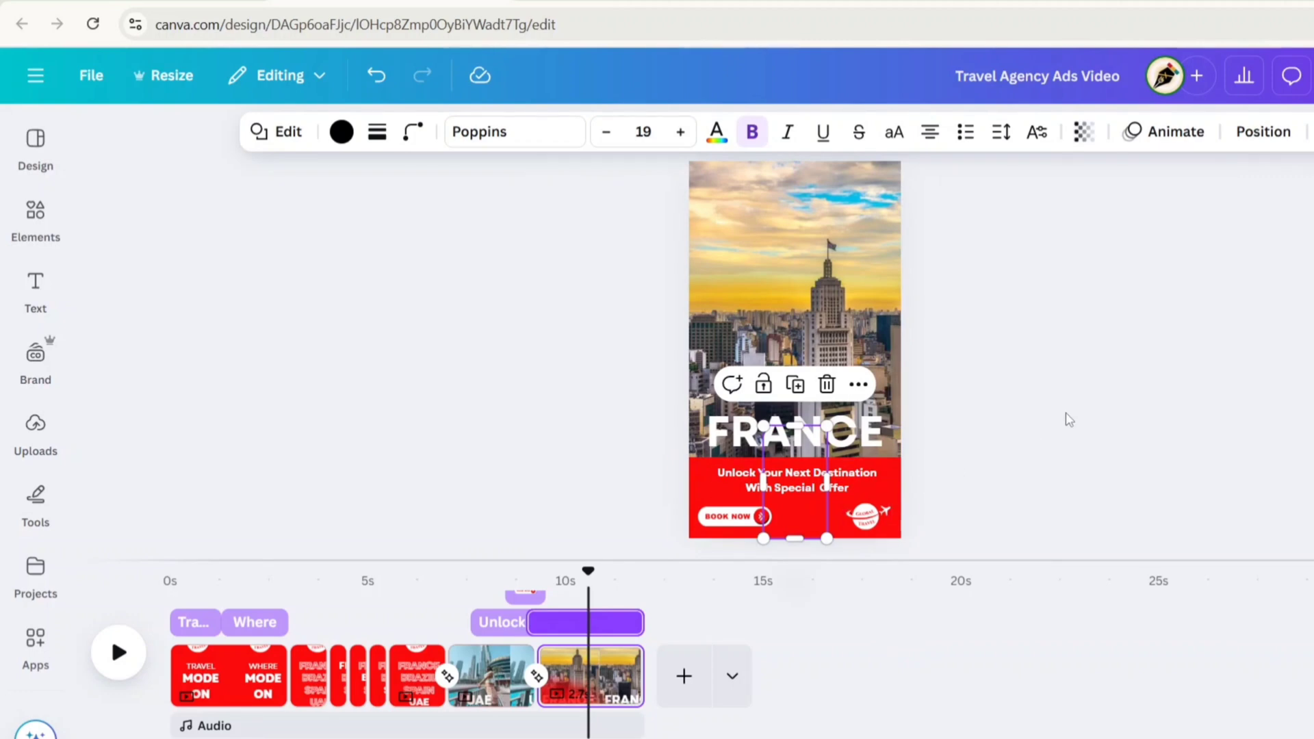
Step: Group the skyline photo with the transparent square and move the group up until only the square overlaps the page
{"action": "left_click", "coordinate": [879, 289], "text": "shift"}
{"action": "left_click", "coordinate": [731, 179]}
{"action": "left_click", "coordinate": [1131, 358]}
{"action": "left_click", "coordinate": [885, 264]}
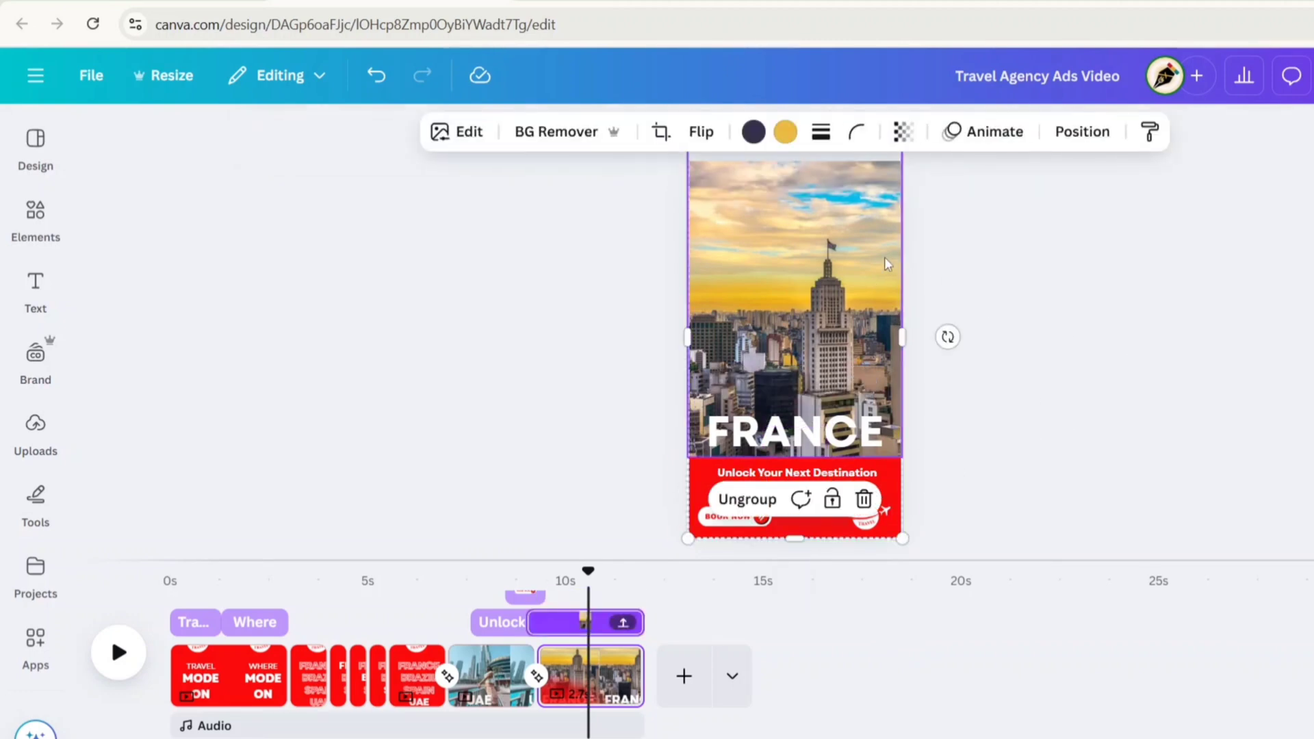
{"action": "left_click_drag", "start_coordinate": [864, 487], "coordinate": [868, 179]}
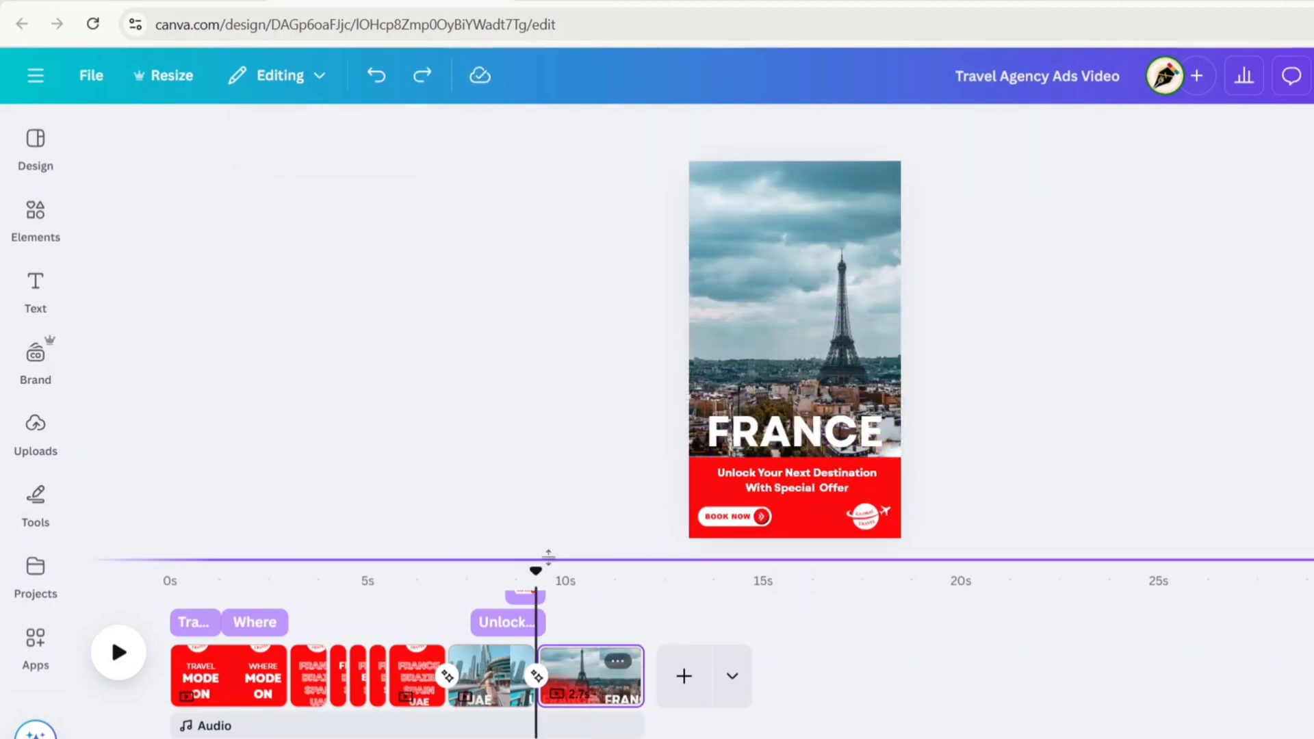
Step: Lower the skyline photo group in the layer order to directly above the Eiffel Tower photo group
{"action": "left_click", "coordinate": [863, 167]}
{"action": "left_click", "coordinate": [1205, 133]}
{"action": "left_click", "coordinate": [321, 235]}
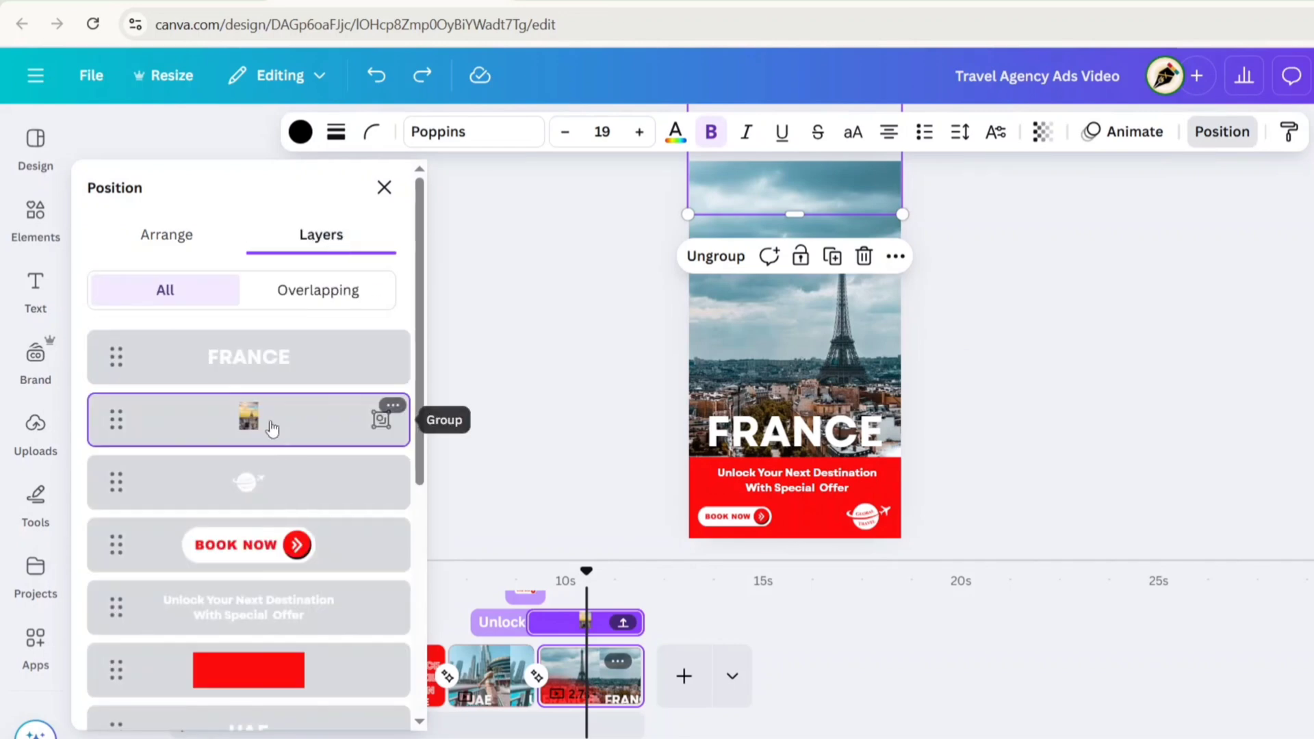
{"action": "left_click_drag", "start_coordinate": [269, 425], "coordinate": [244, 547]}
{"action": "left_click", "coordinate": [385, 188]}
{"action": "left_click", "coordinate": [507, 346]}
Step: Duplicate the FRANCE page and move the skyline photo group down on the copy to cover the Eiffel Tower photo
{"action": "left_click", "coordinate": [618, 661]}
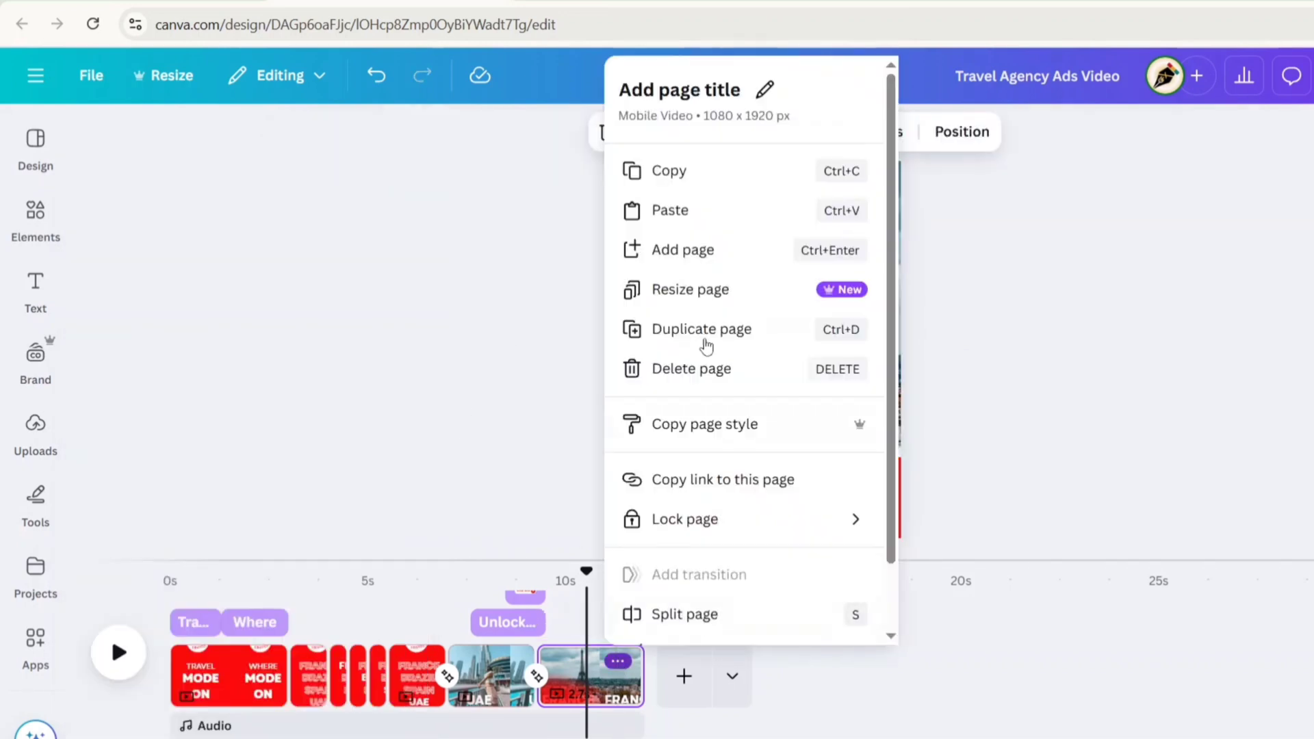
{"action": "left_click", "coordinate": [613, 330]}
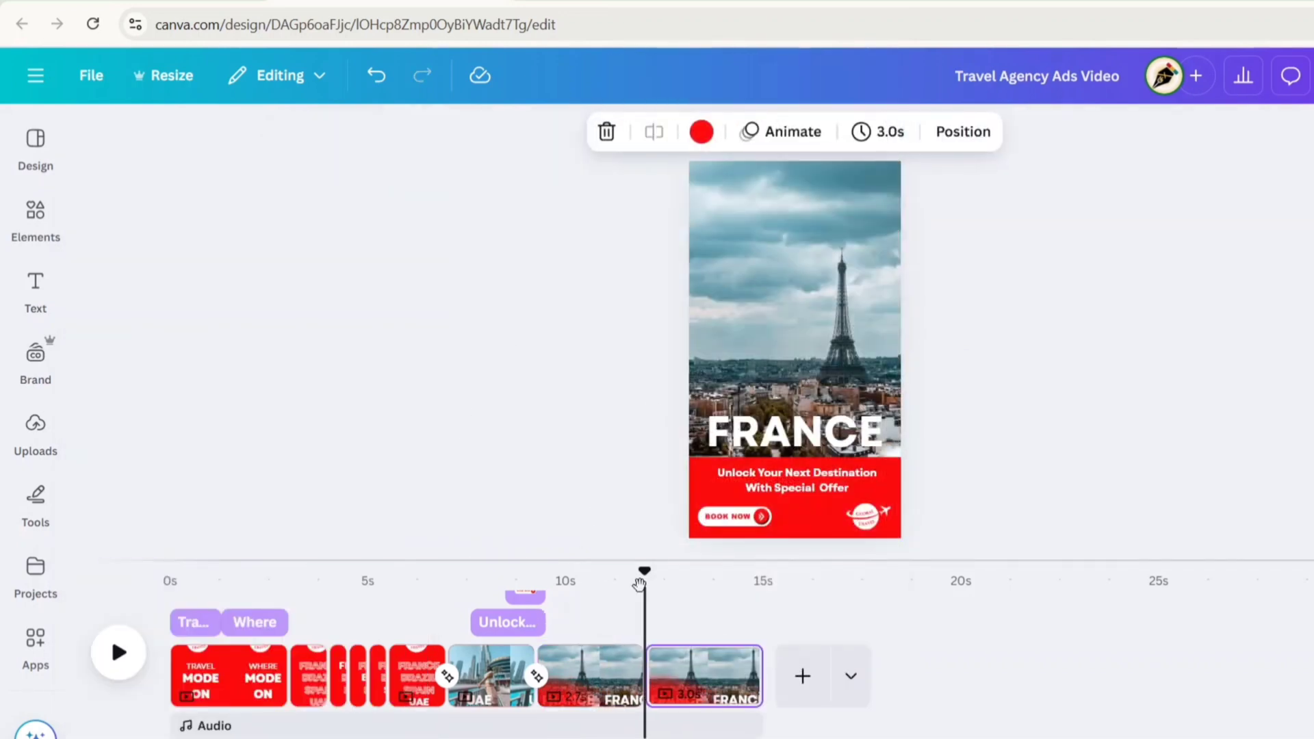
{"action": "left_click", "coordinate": [876, 174]}
{"action": "left_click_drag", "start_coordinate": [875, 174], "coordinate": [858, 493]}
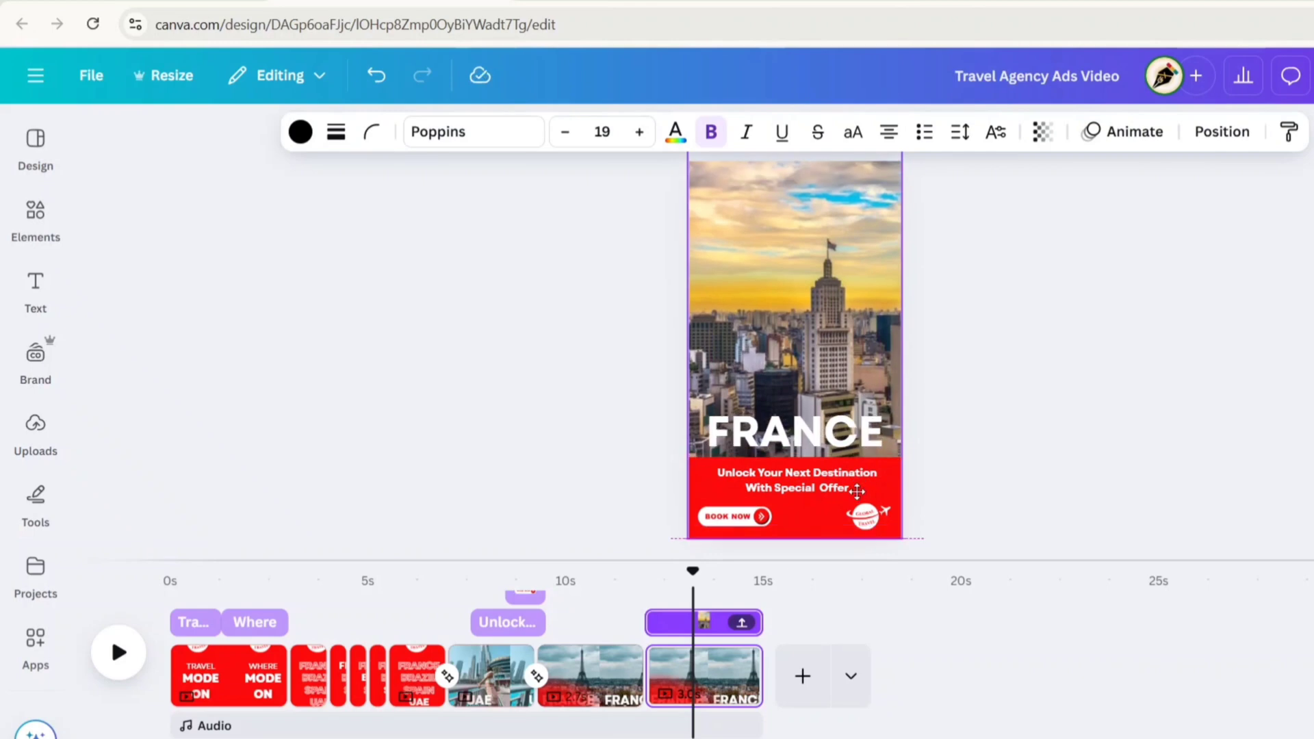
{"action": "left_click", "coordinate": [948, 338]}
Step: Move the FRANCE title down onto the red band and place it directly below the red rectangle in the layer order
{"action": "left_click", "coordinate": [841, 438]}
{"action": "left_click_drag", "start_coordinate": [841, 438], "coordinate": [812, 484]}
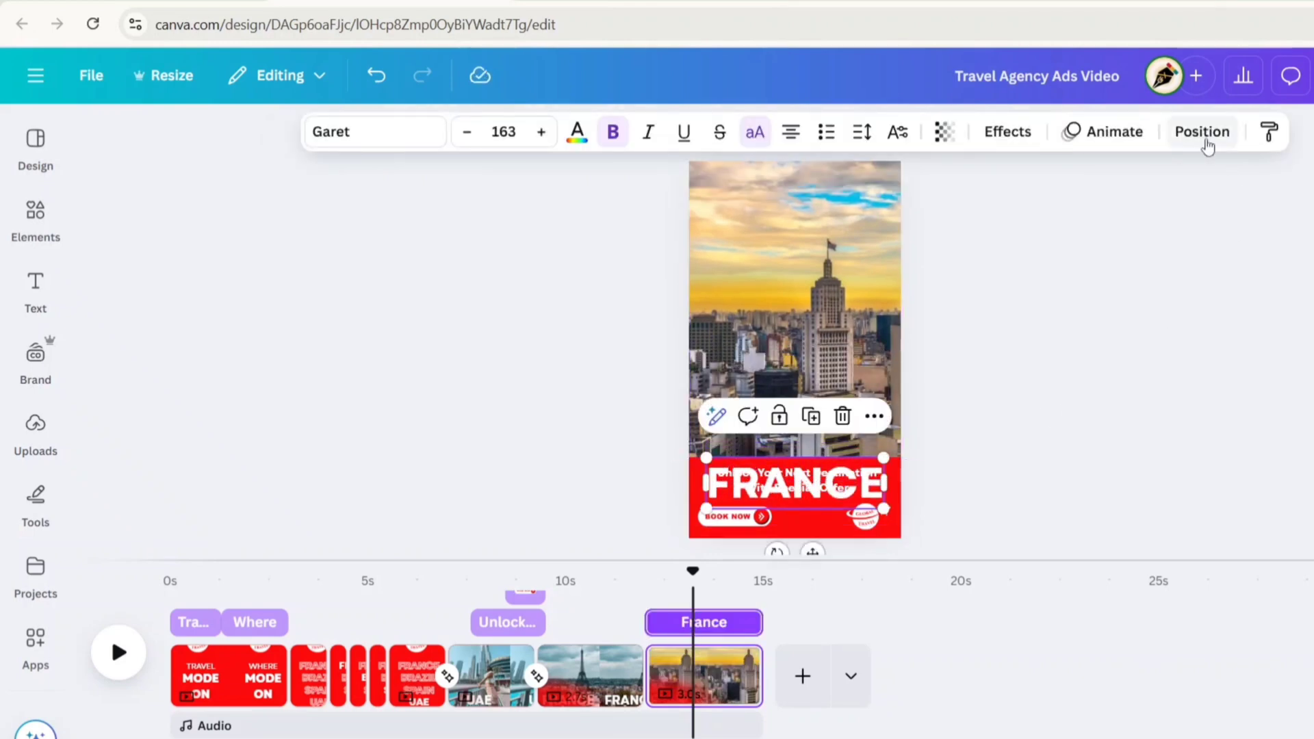
{"action": "left_click", "coordinate": [1203, 134]}
{"action": "left_click_drag", "start_coordinate": [305, 376], "coordinate": [285, 625]}
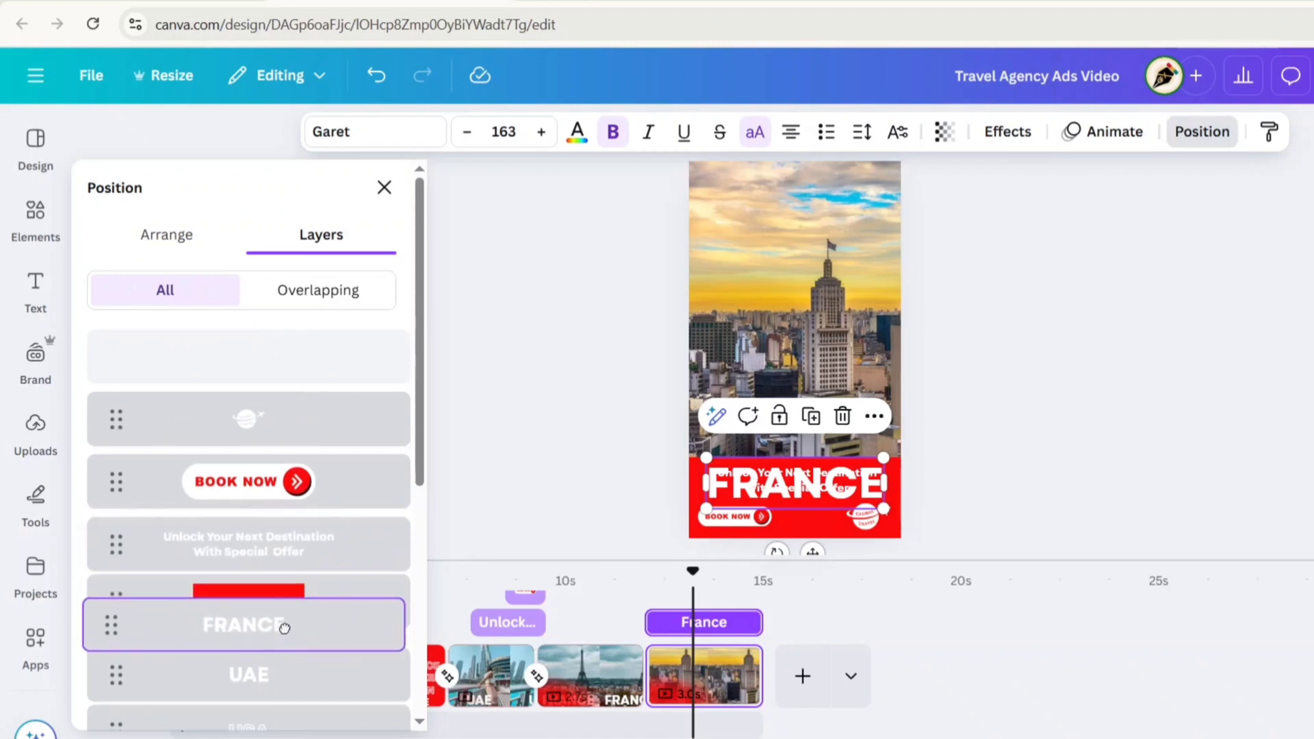
Step: Select the hidden BRAZIL text from the layers and move it up to sit just above the red band
{"action": "left_click_drag", "start_coordinate": [420, 358], "coordinate": [434, 539]}
{"action": "left_click", "coordinate": [286, 534]}
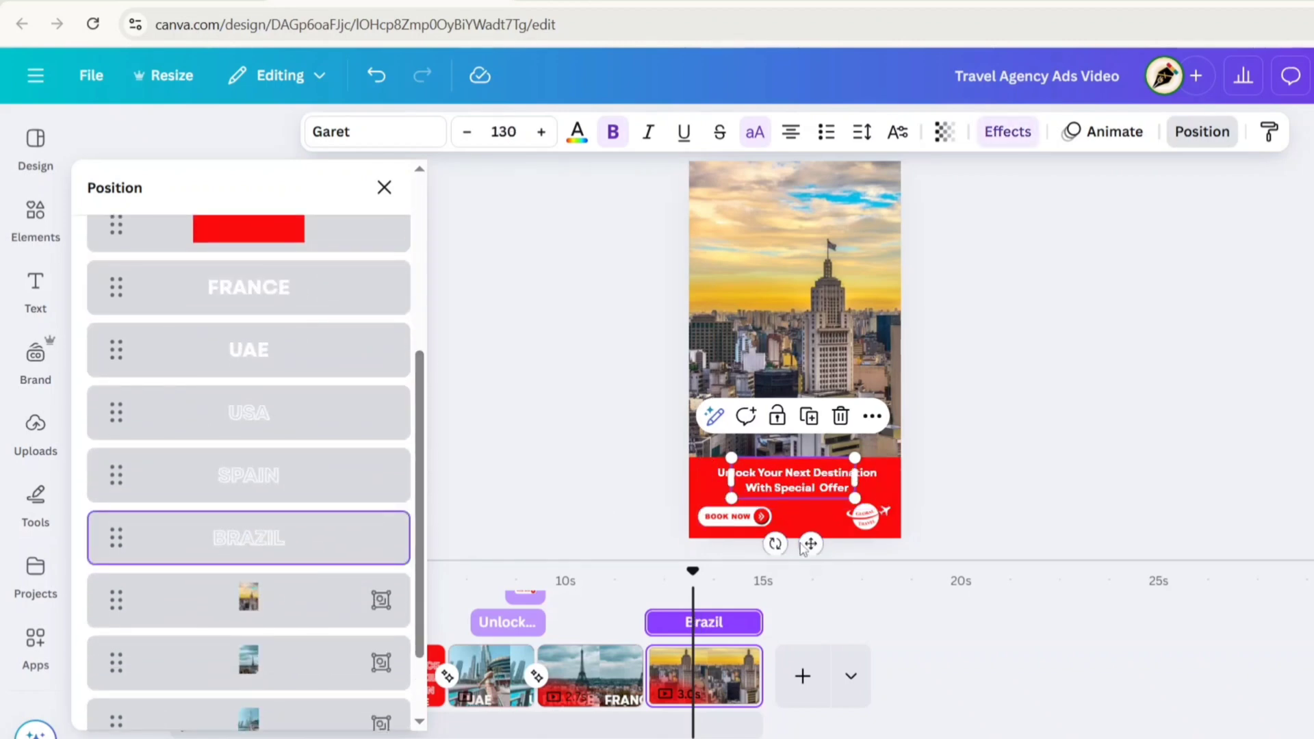
{"action": "left_click_drag", "start_coordinate": [810, 544], "coordinate": [813, 503]}
{"action": "left_click", "coordinate": [383, 187]}
{"action": "left_click", "coordinate": [603, 308]}
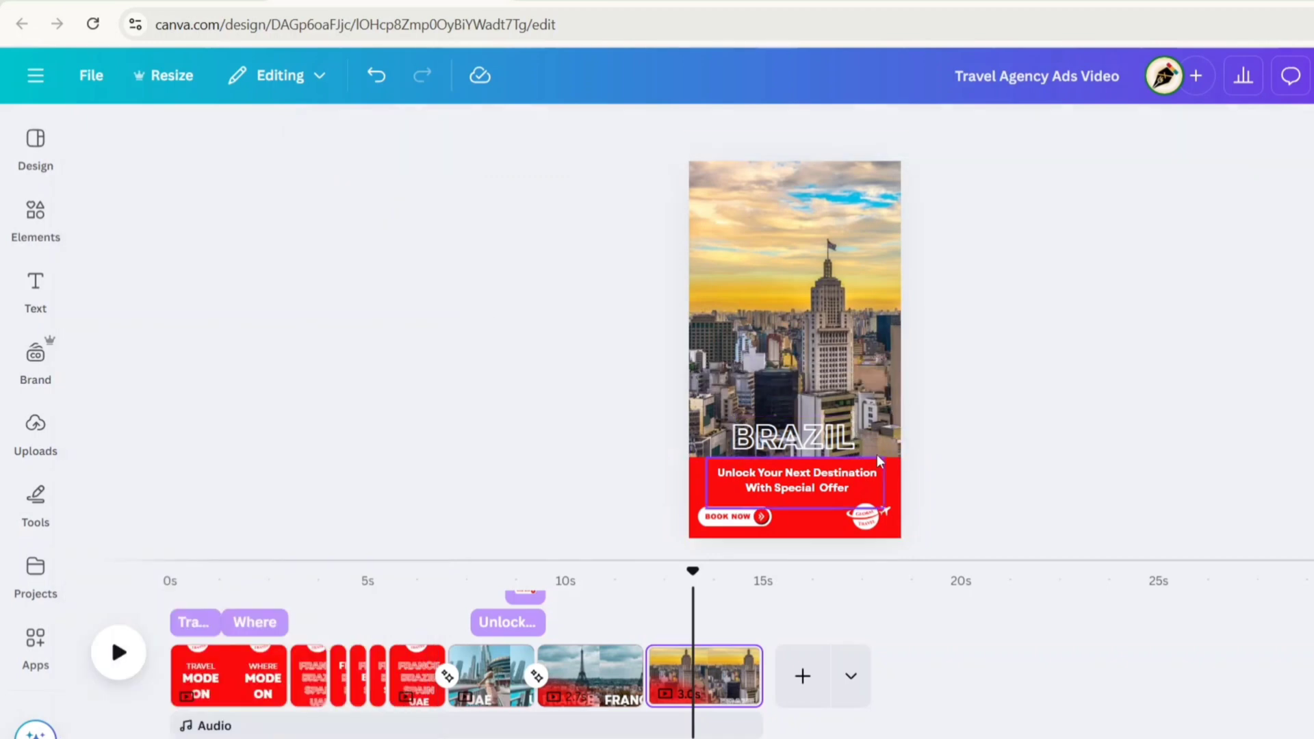
Step: Enlarge the BRAZIL title to font size 163
{"action": "left_click", "coordinate": [850, 437]}
{"action": "left_click_drag", "start_coordinate": [855, 415], "coordinate": [864, 415]}
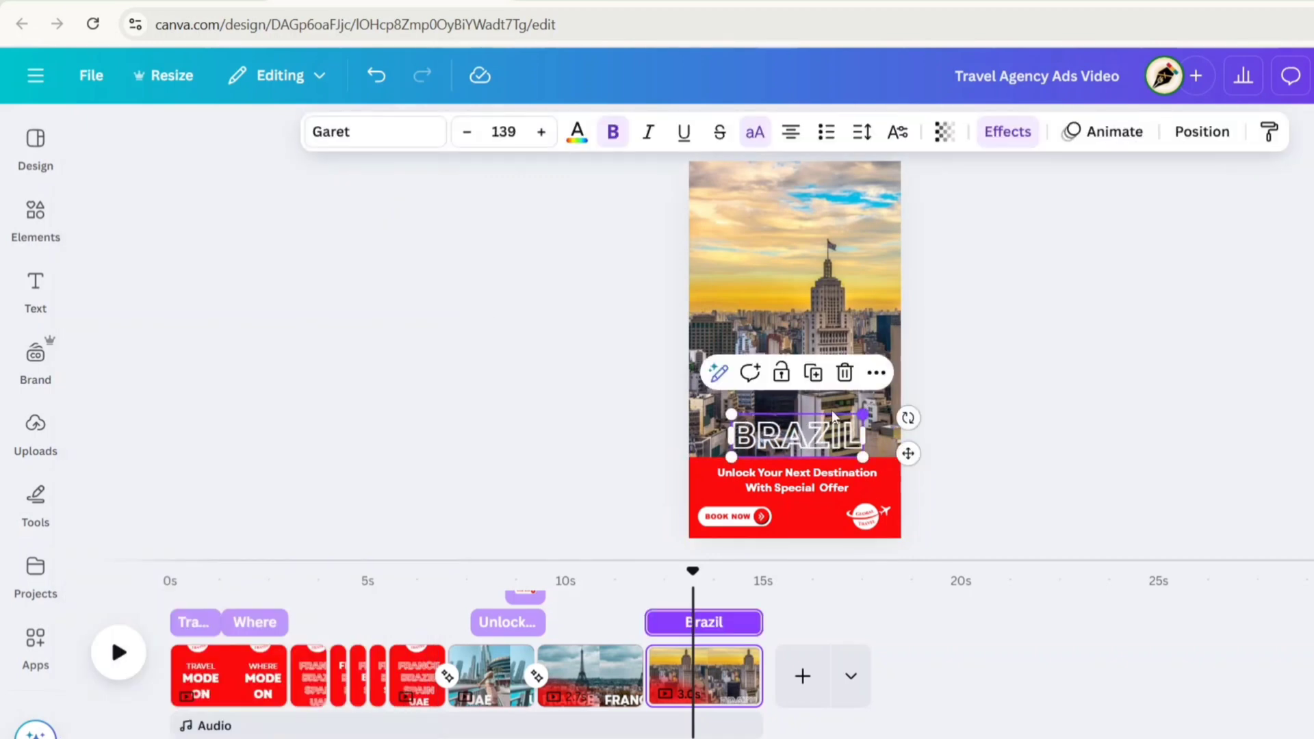
{"action": "left_click_drag", "start_coordinate": [732, 409], "coordinate": [715, 403]}
{"action": "left_click_drag", "start_coordinate": [862, 408], "coordinate": [869, 407]}
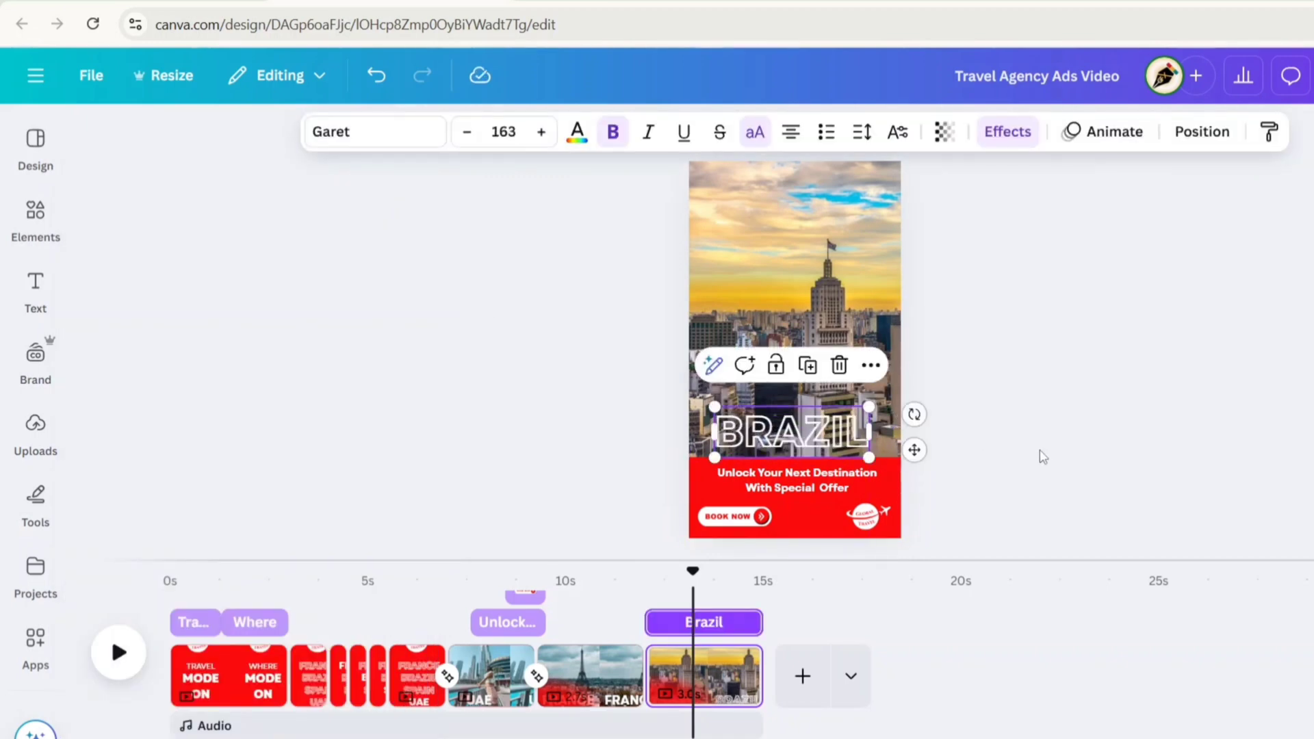
Step: Centre the BRAZIL title horizontally on the page and set its text effect style to None
{"action": "left_click", "coordinate": [1210, 139]}
{"action": "left_click", "coordinate": [167, 236]}
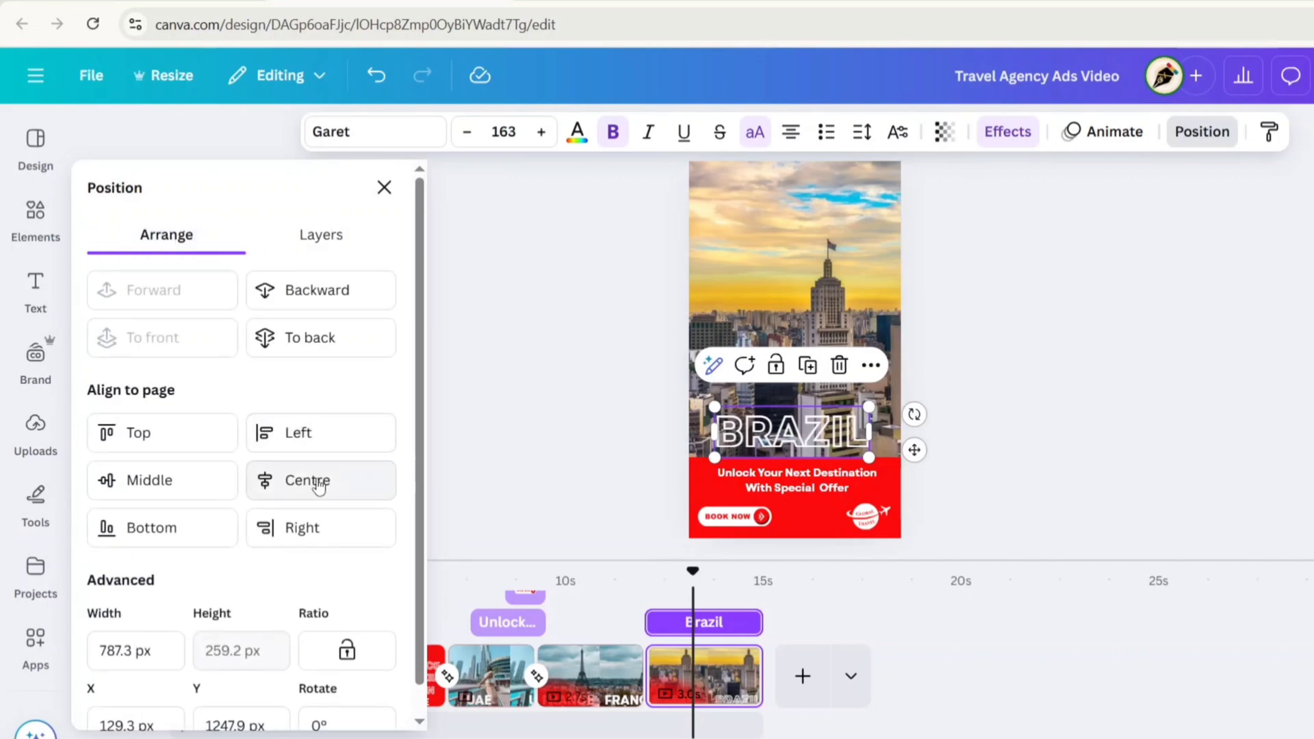
{"action": "left_click", "coordinate": [384, 188]}
{"action": "left_click", "coordinate": [1008, 132]}
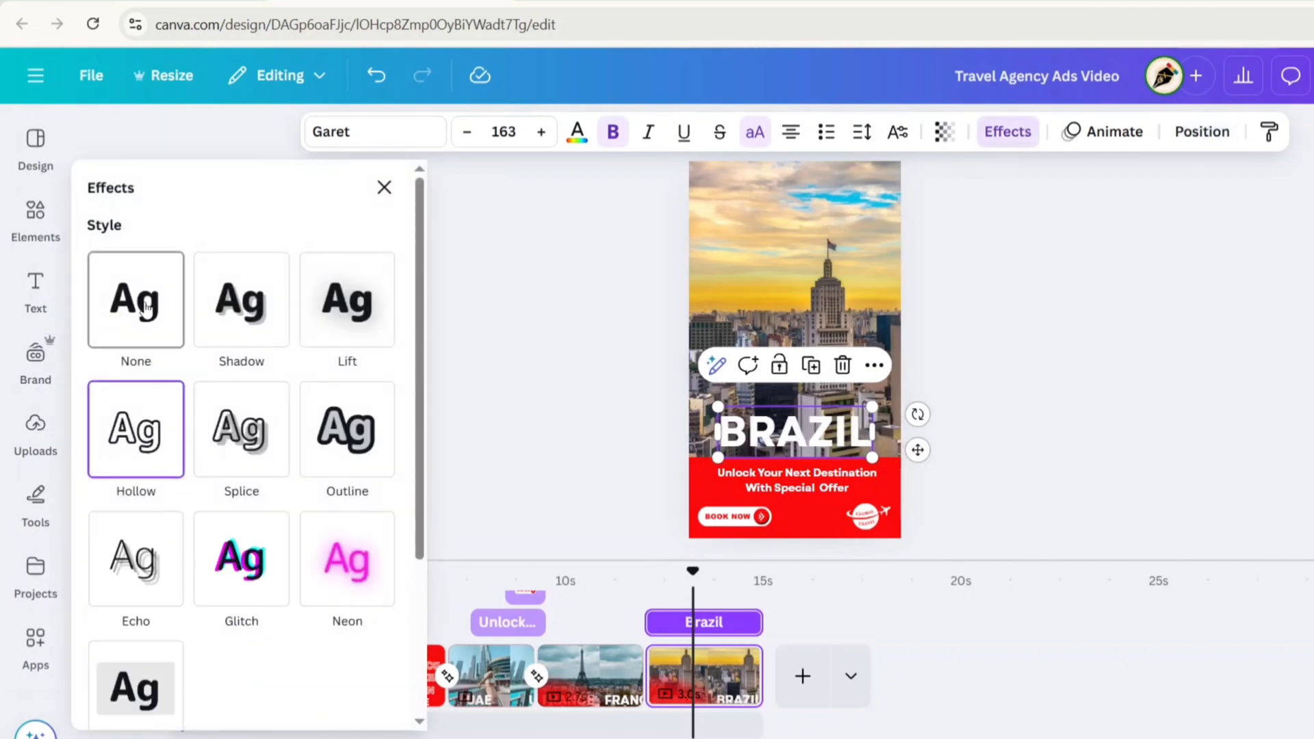
{"action": "left_click", "coordinate": [384, 187]}
Step: Add a Match & Move transition between the FRANCE and BRAZIL pages and lengthen its duration
{"action": "left_click", "coordinate": [643, 668]}
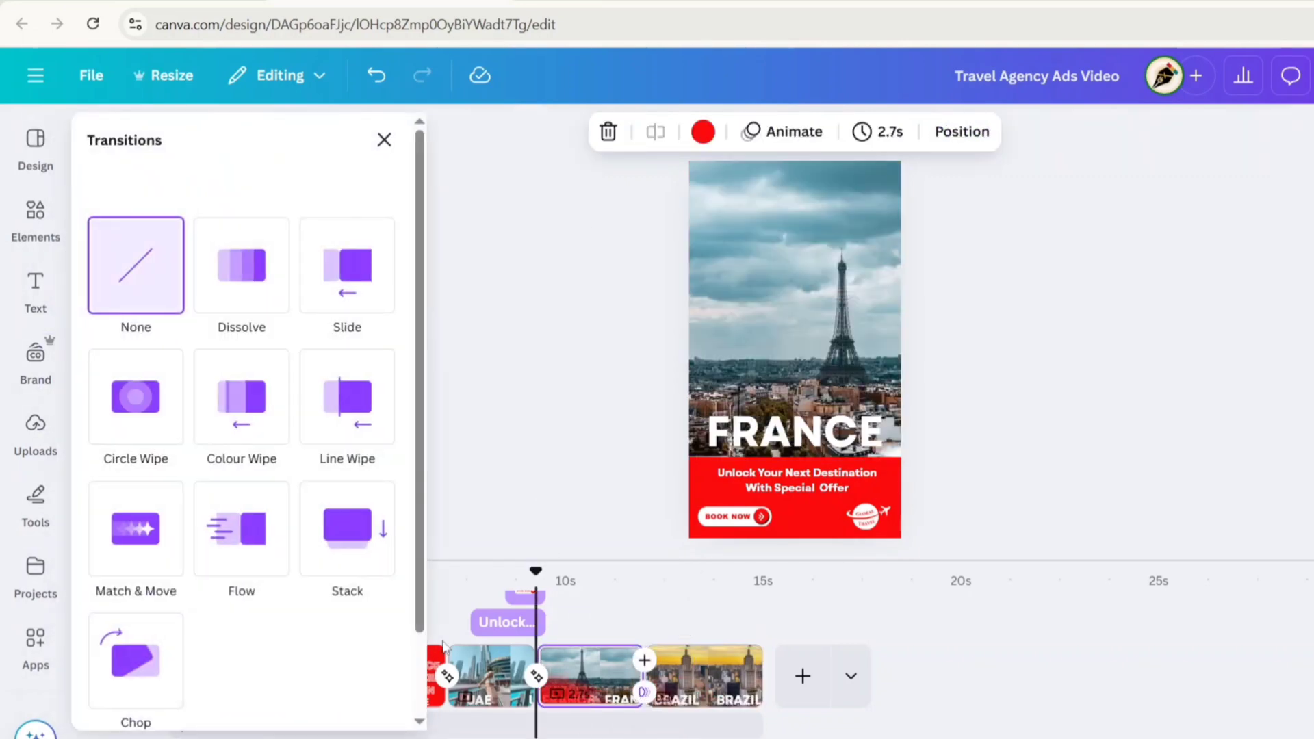
{"action": "left_click", "coordinate": [148, 551]}
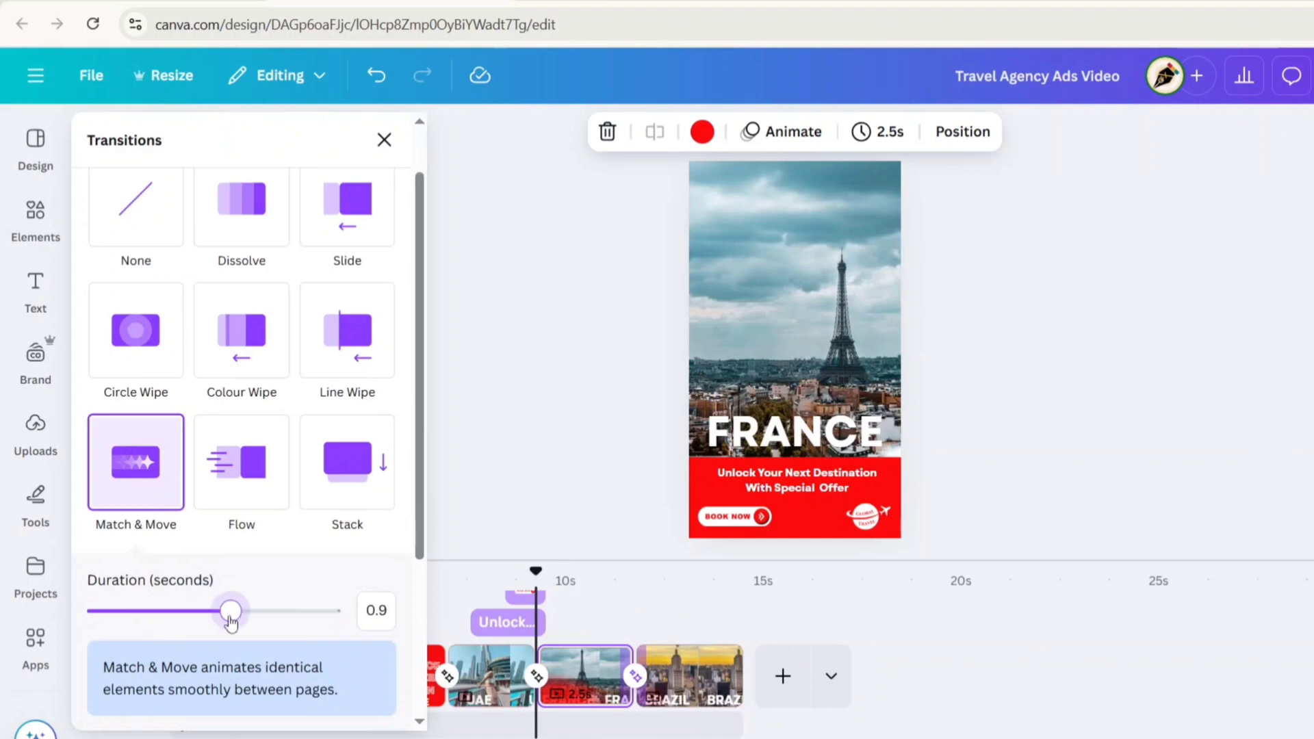
{"action": "left_click_drag", "start_coordinate": [231, 620], "coordinate": [246, 619]}
{"action": "left_click", "coordinate": [384, 140]}
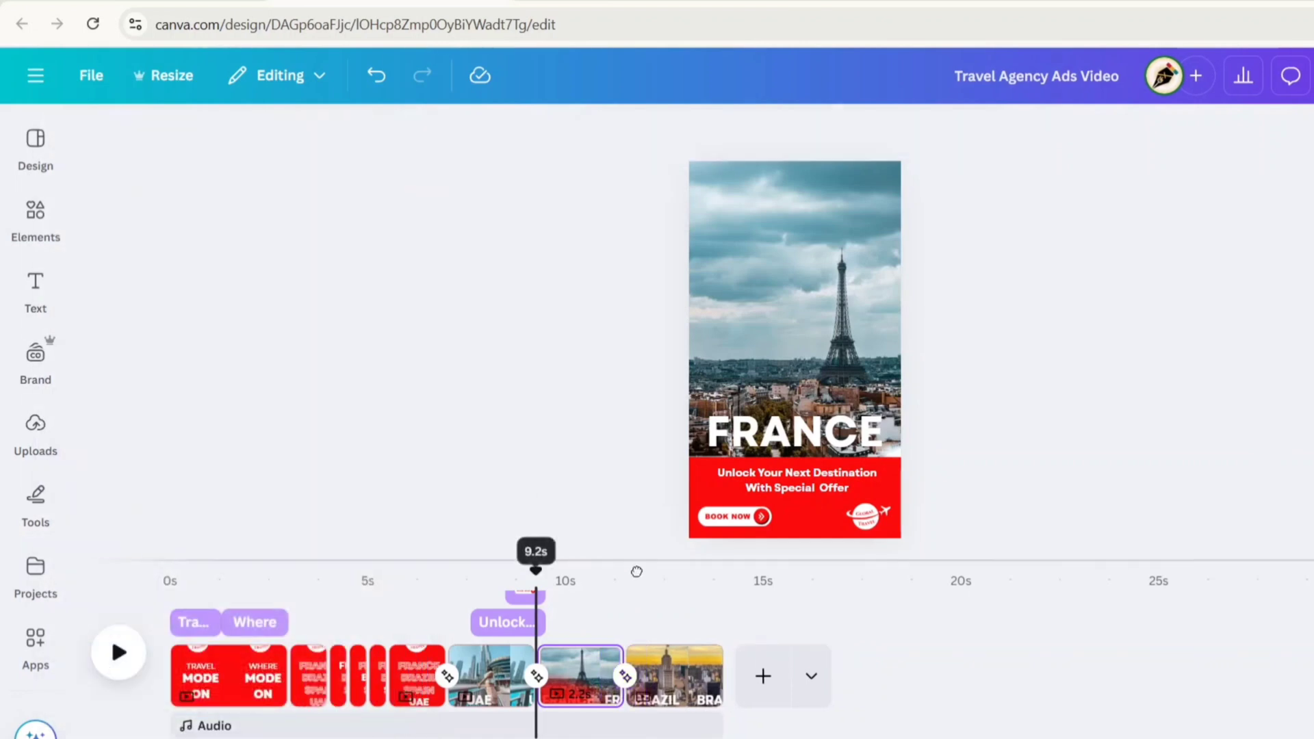
Step: Add the photo of the mosaic-covered tower building to the BRAZIL page and enlarge it
{"action": "left_click", "coordinate": [676, 674]}
{"action": "scroll", "coordinate": [31, 411], "scroll_direction": "down", "scroll_amount": 5}
{"action": "left_click", "coordinate": [36, 404]}
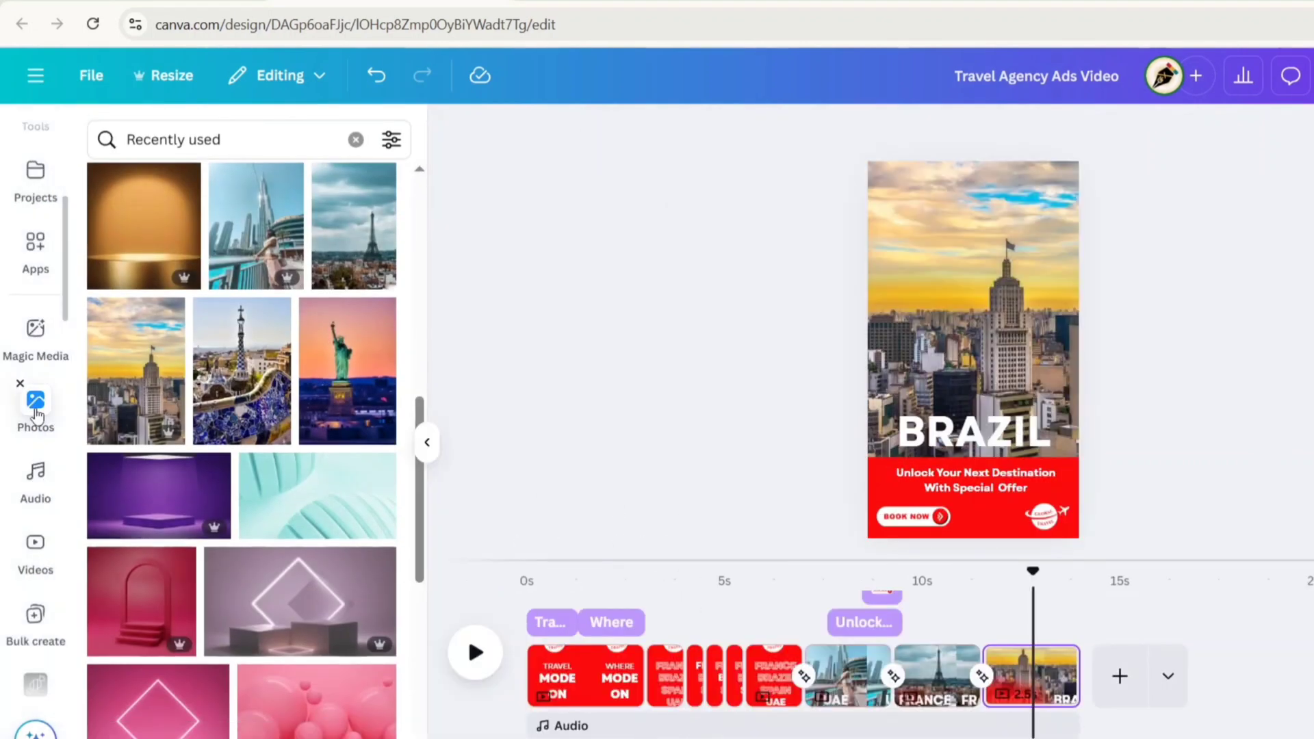
{"action": "left_click", "coordinate": [242, 369]}
{"action": "left_click", "coordinate": [427, 442]}
{"action": "left_click_drag", "start_coordinate": [715, 356], "coordinate": [691, 316]}
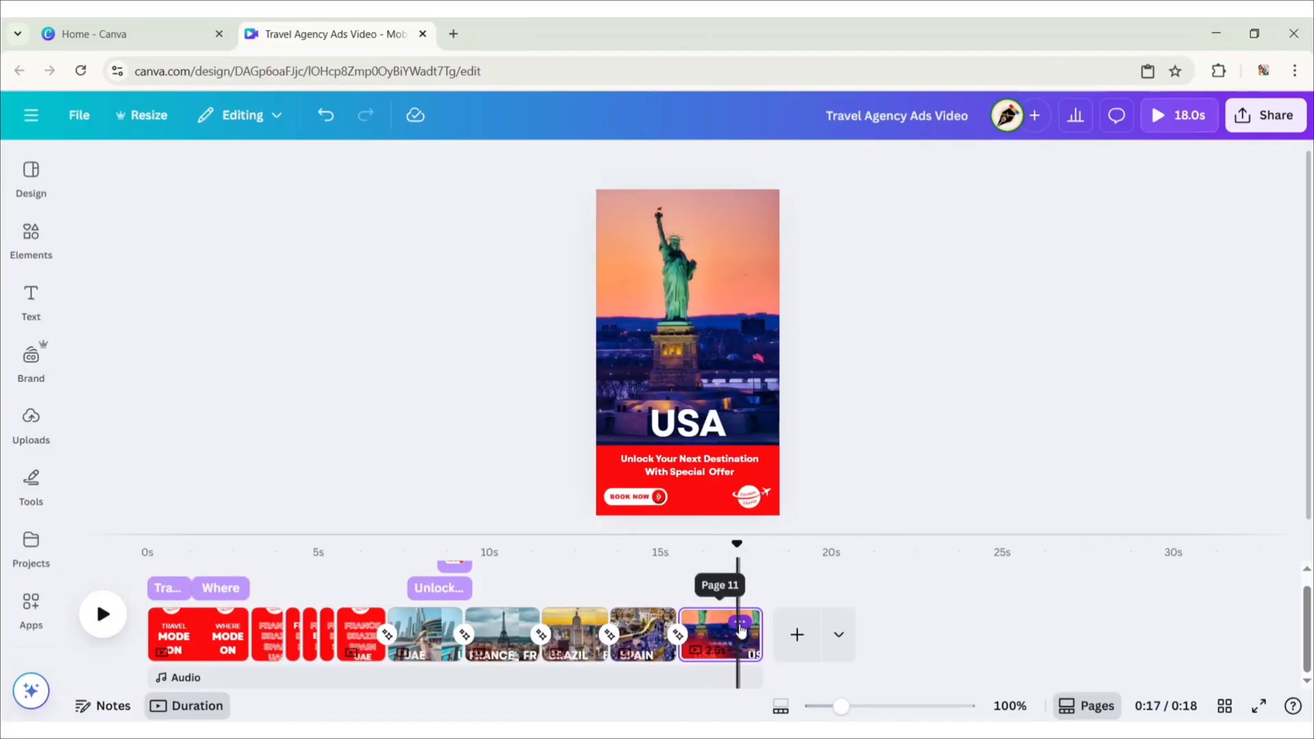
Step: Duplicate the USA page at the end of the video
{"action": "right_click", "coordinate": [741, 630]}
{"action": "left_click", "coordinate": [835, 340]}
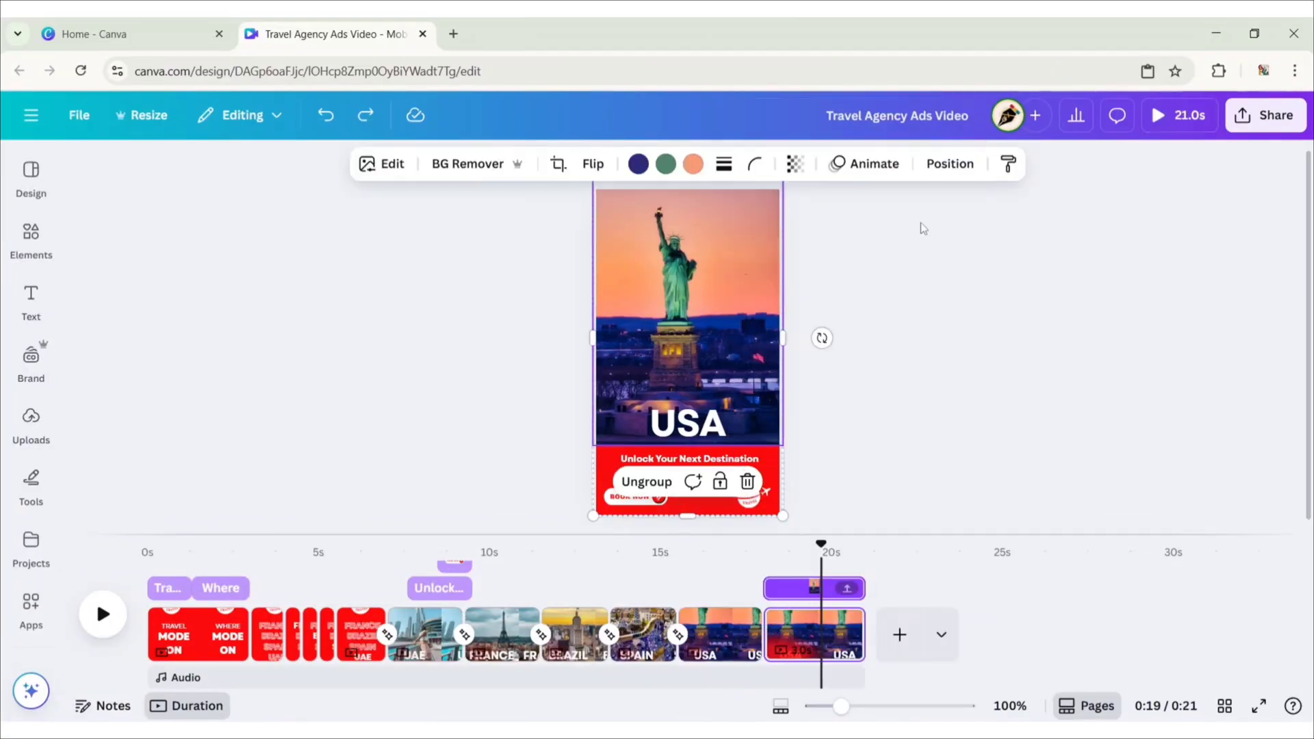
Step: Select the USA title and all five destination photo groups in the duplicated page's layers and group them together
{"action": "left_click", "coordinate": [948, 162]}
{"action": "left_click", "coordinate": [287, 254]}
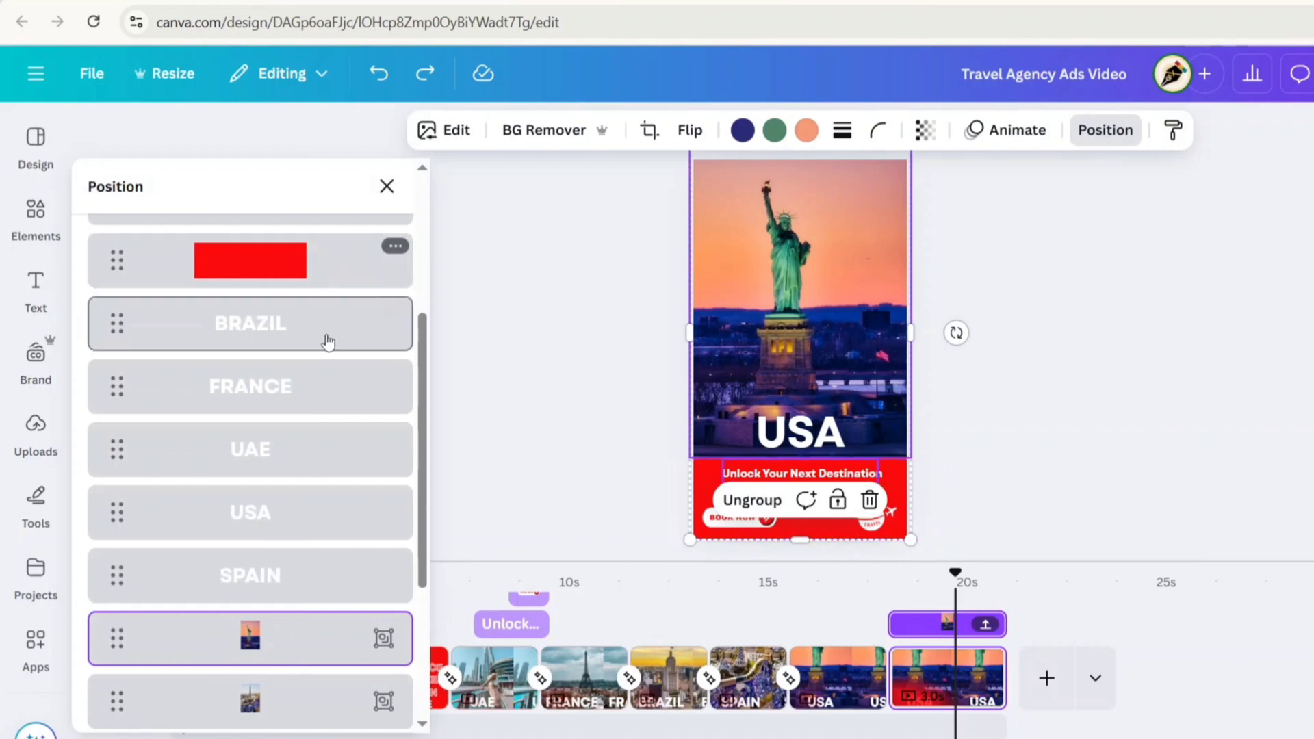
{"action": "left_click", "coordinate": [261, 520]}
{"action": "left_click_drag", "start_coordinate": [429, 455], "coordinate": [449, 583]}
{"action": "left_click", "coordinate": [274, 373], "text": "shift"}
{"action": "left_click", "coordinate": [274, 436], "text": "shift"}
{"action": "left_click", "coordinate": [270, 499], "text": "shift"}
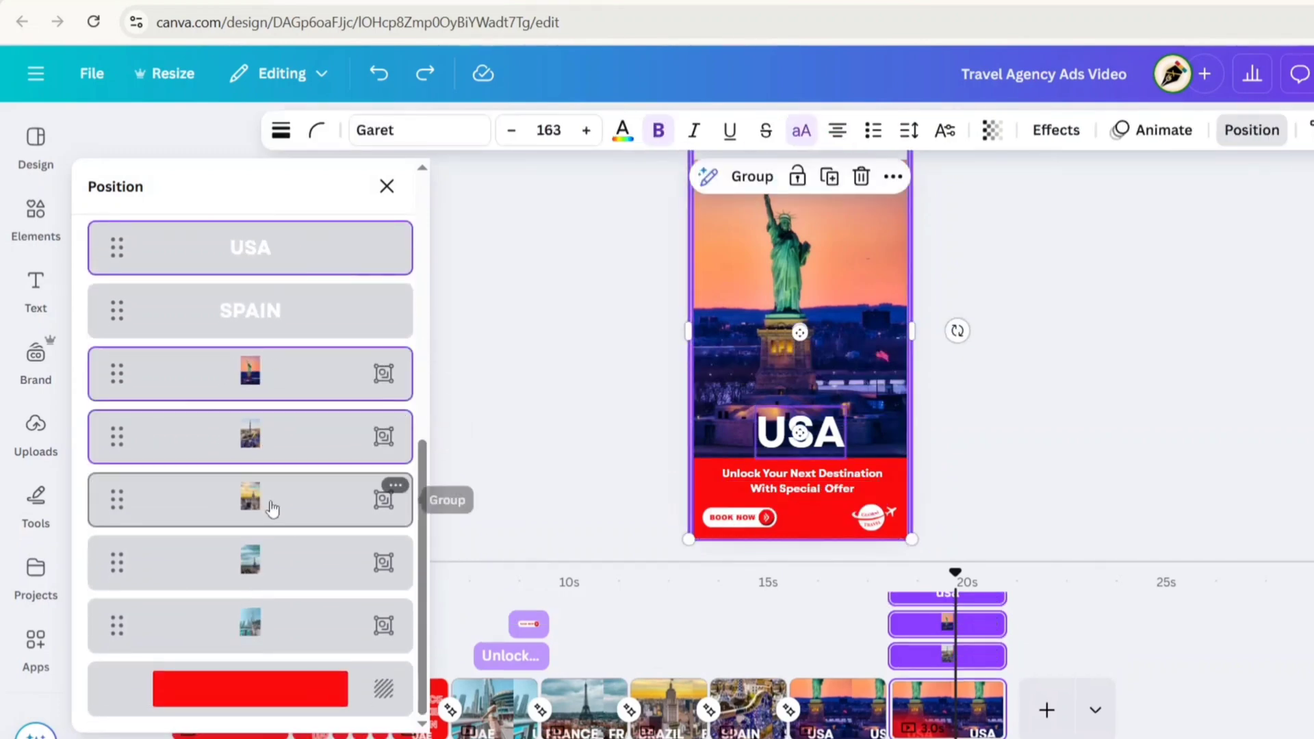
{"action": "left_click", "coordinate": [274, 562], "text": "shift"}
{"action": "left_click", "coordinate": [279, 625], "text": "shift"}
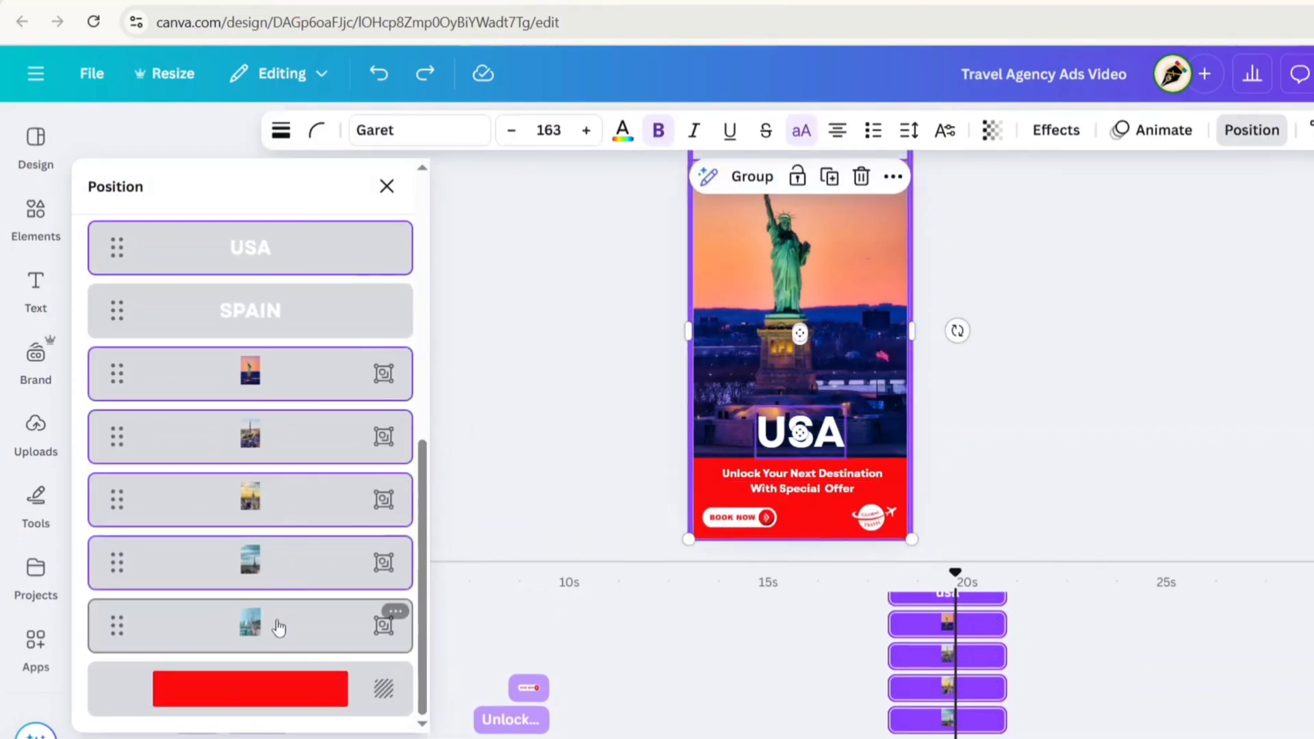
{"action": "left_click", "coordinate": [387, 187]}
{"action": "left_click", "coordinate": [751, 178]}
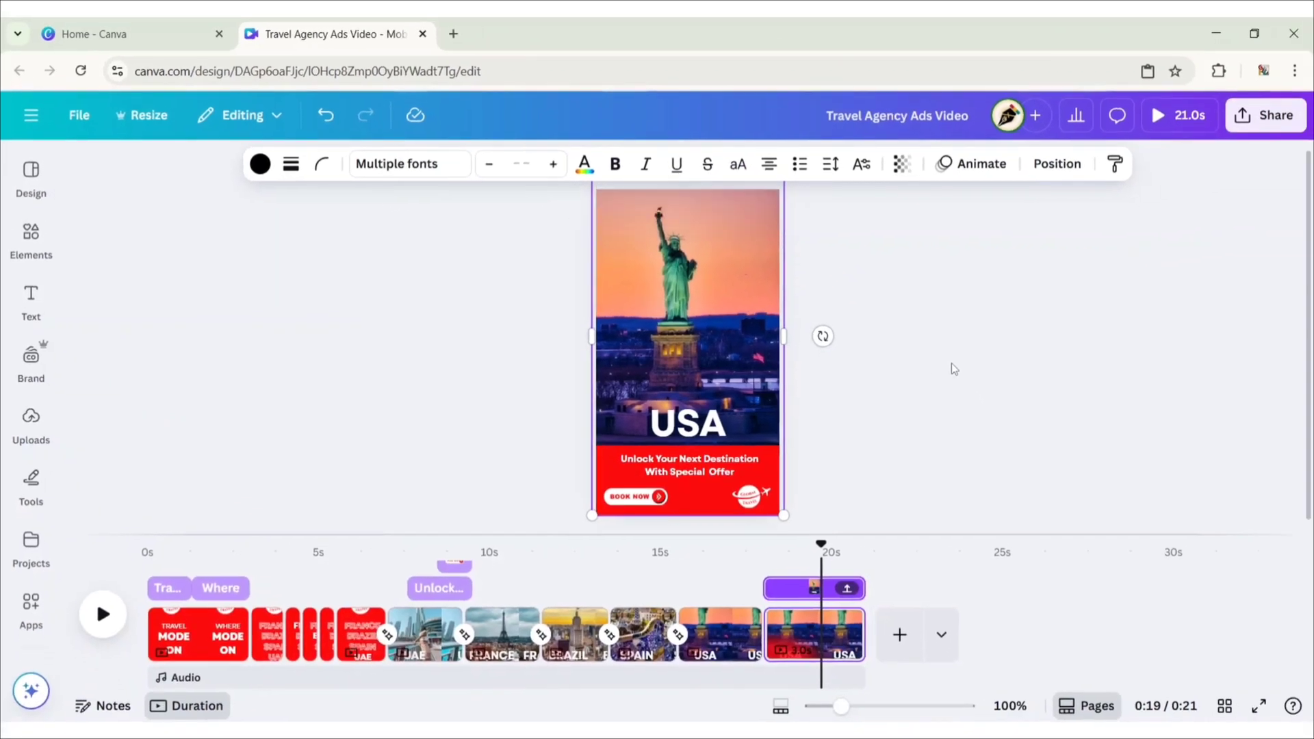
Step: Move the combined group up off the last page and stretch the red rectangle upward to cover the whole page
{"action": "left_click_drag", "start_coordinate": [760, 383], "coordinate": [760, 119]}
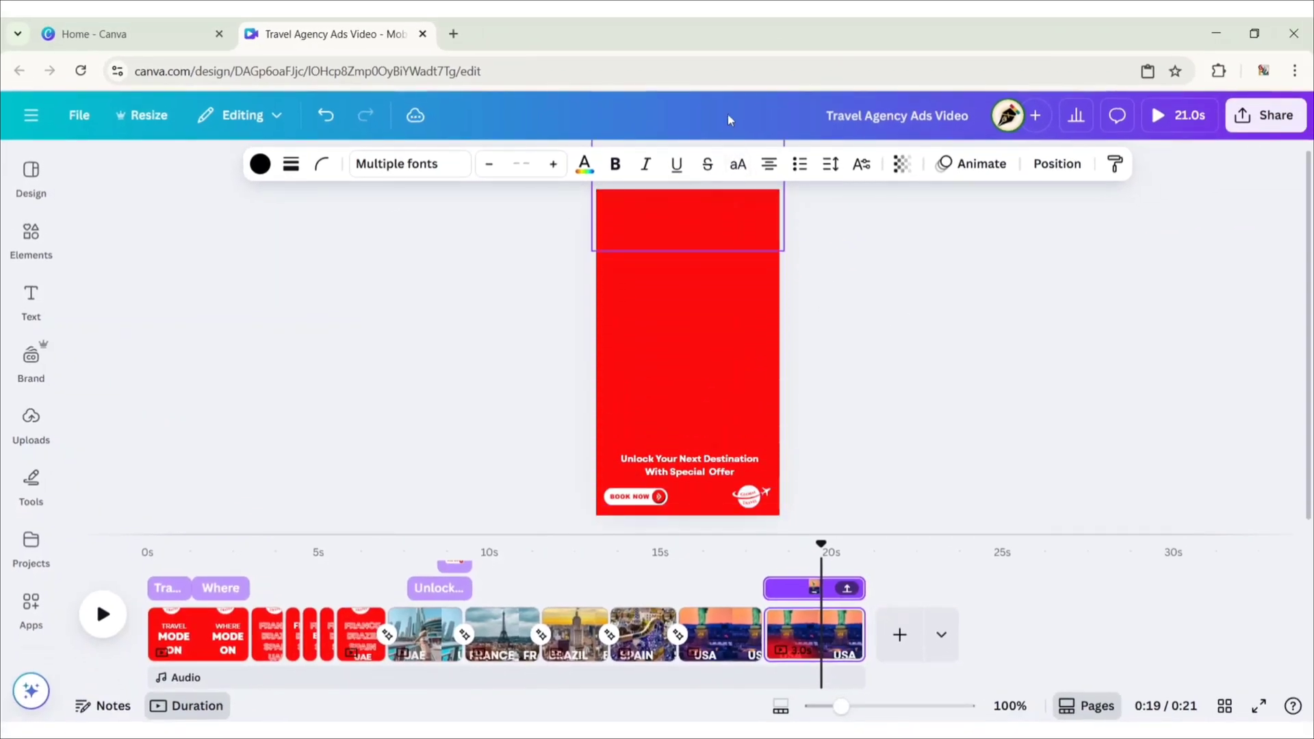
{"action": "left_click", "coordinate": [946, 407]}
{"action": "left_click", "coordinate": [606, 475]}
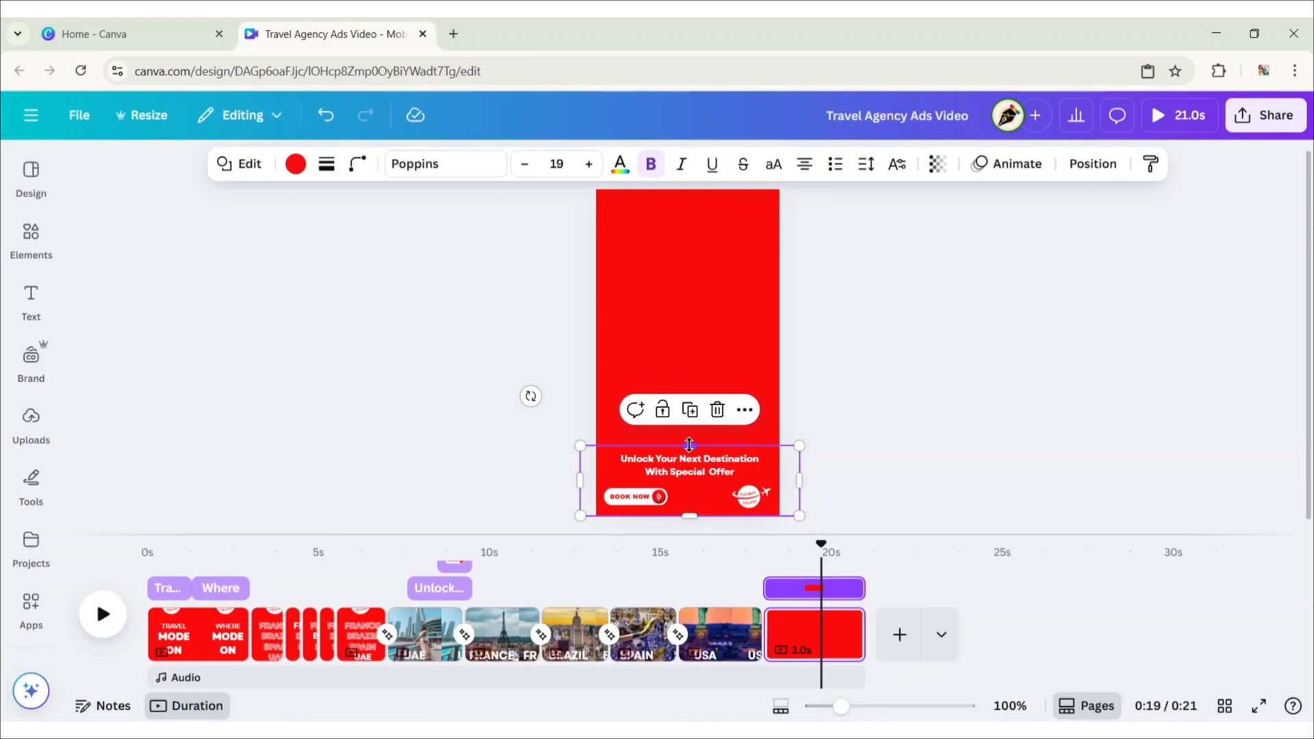
{"action": "left_click_drag", "start_coordinate": [690, 446], "coordinate": [770, 207]}
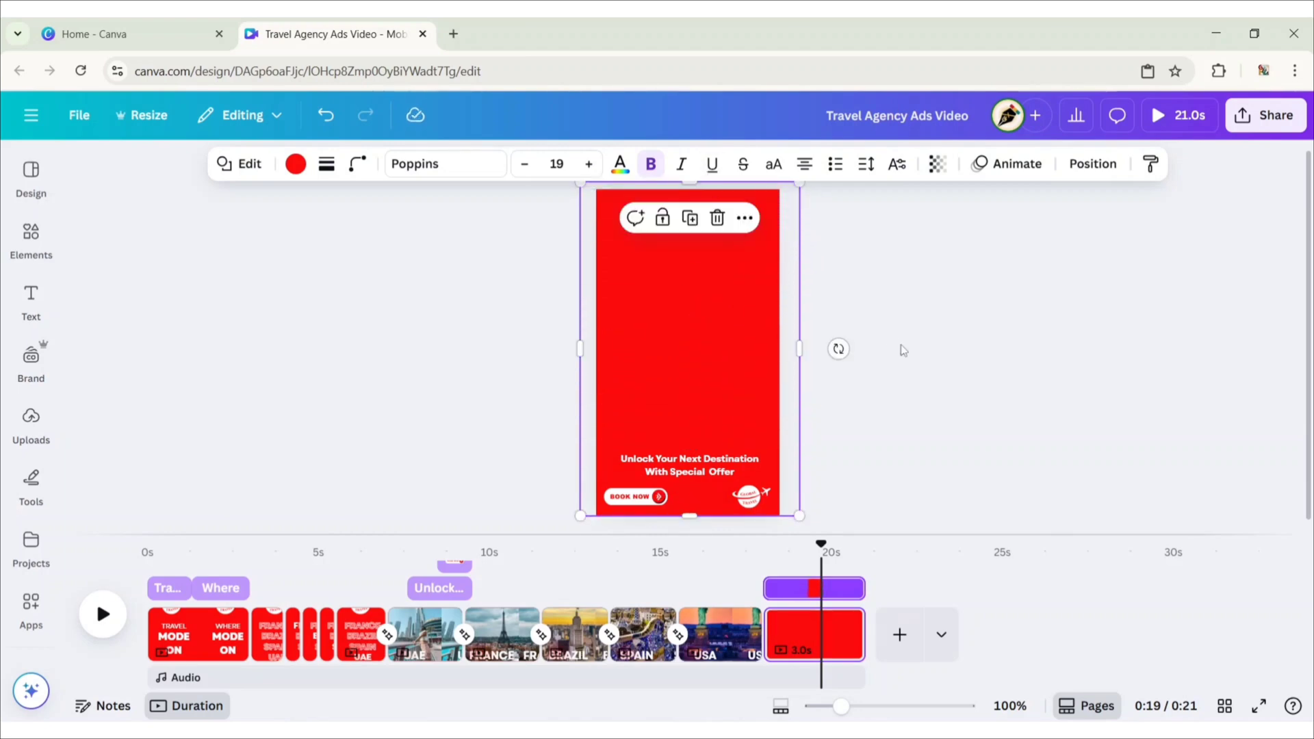
Step: Move the Global Travel logo to the upper part of the red closing page, enlarge it and centre it horizontally
{"action": "left_click", "coordinate": [908, 395]}
{"action": "left_click_drag", "start_coordinate": [758, 506], "coordinate": [760, 228]}
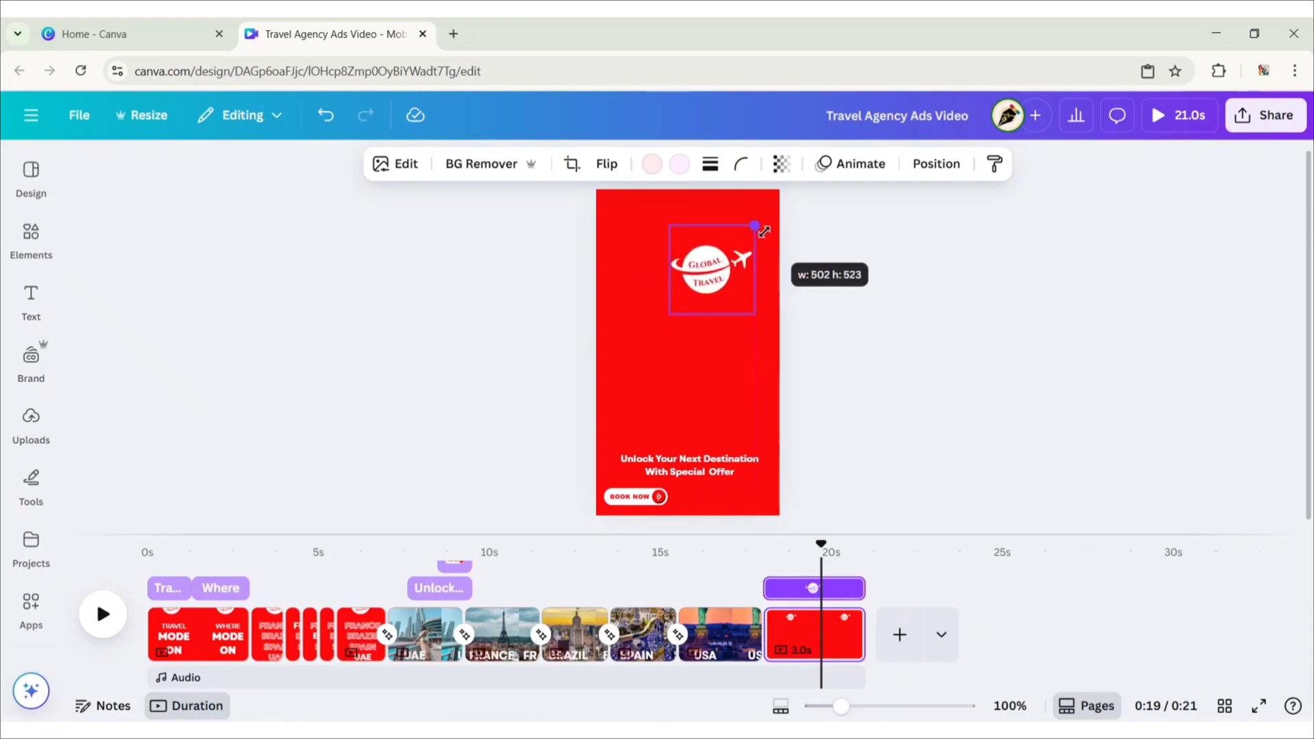
{"action": "left_click_drag", "start_coordinate": [668, 309], "coordinate": [629, 348]}
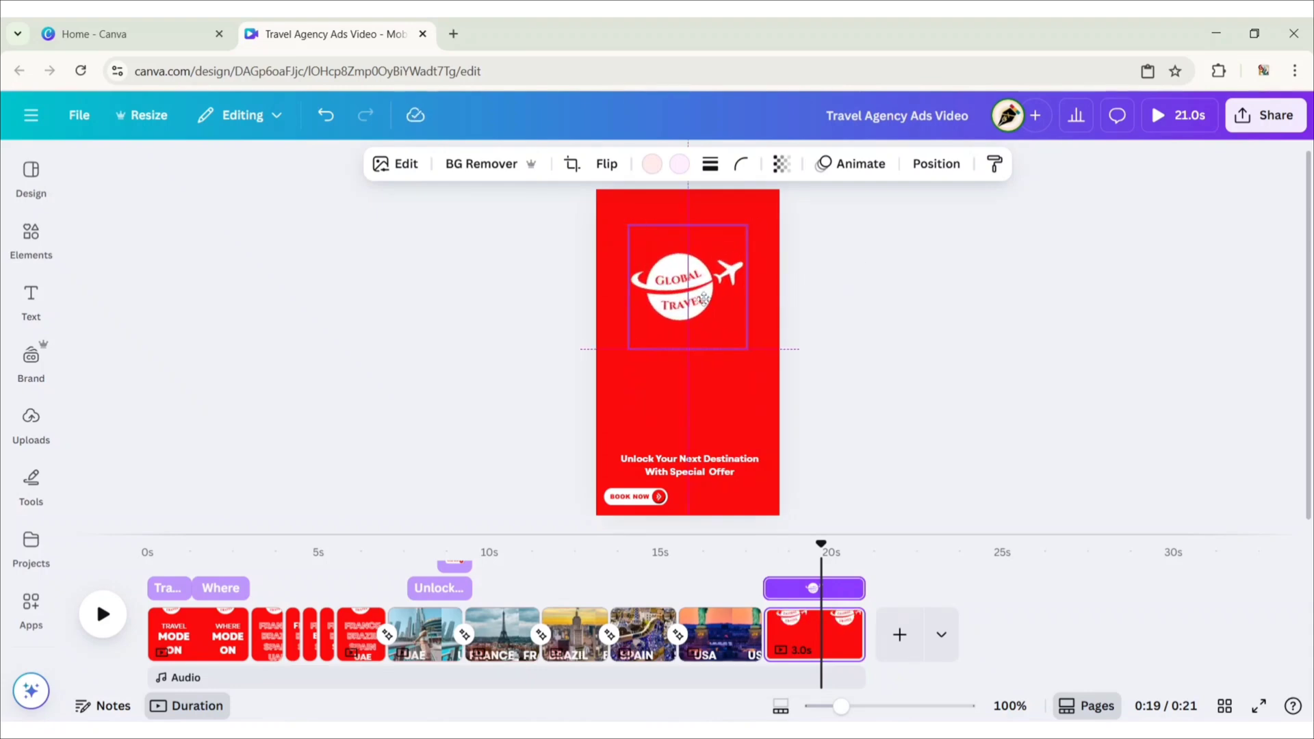
{"action": "left_click", "coordinate": [836, 288]}
{"action": "left_click", "coordinate": [722, 291]}
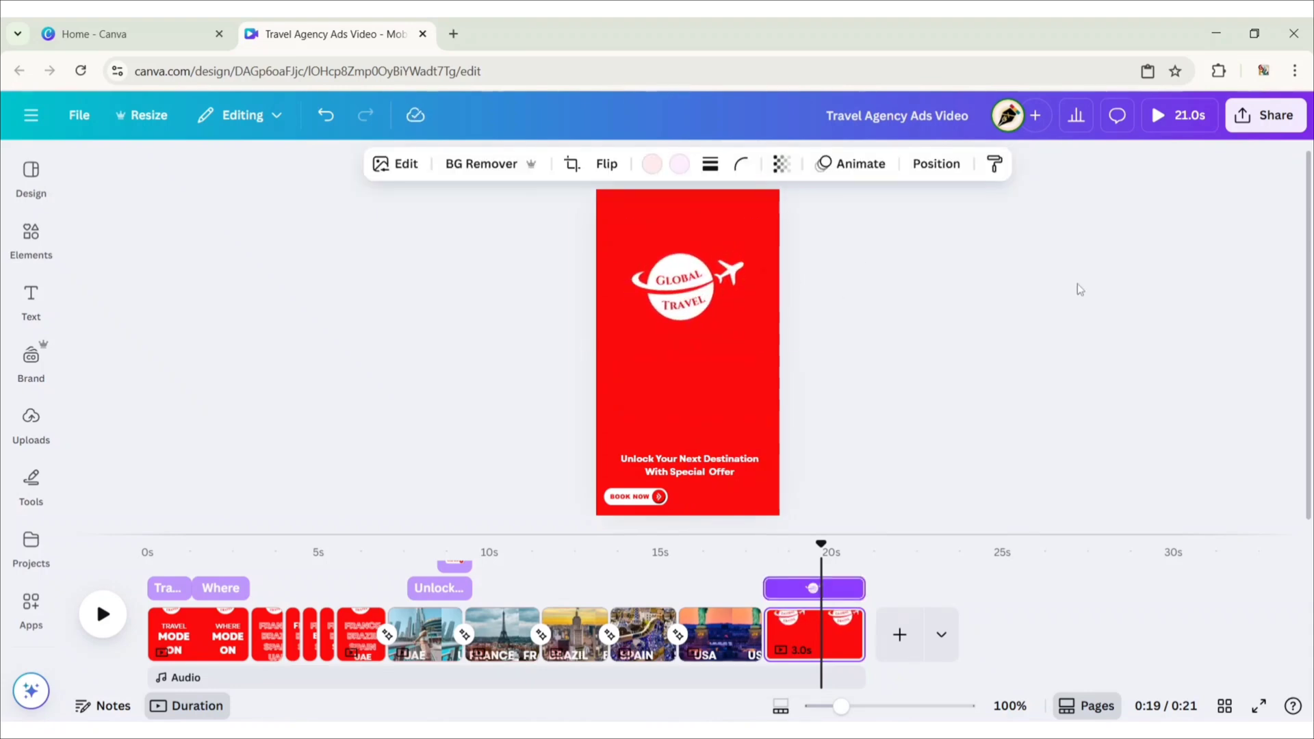
{"action": "left_click", "coordinate": [1083, 381]}
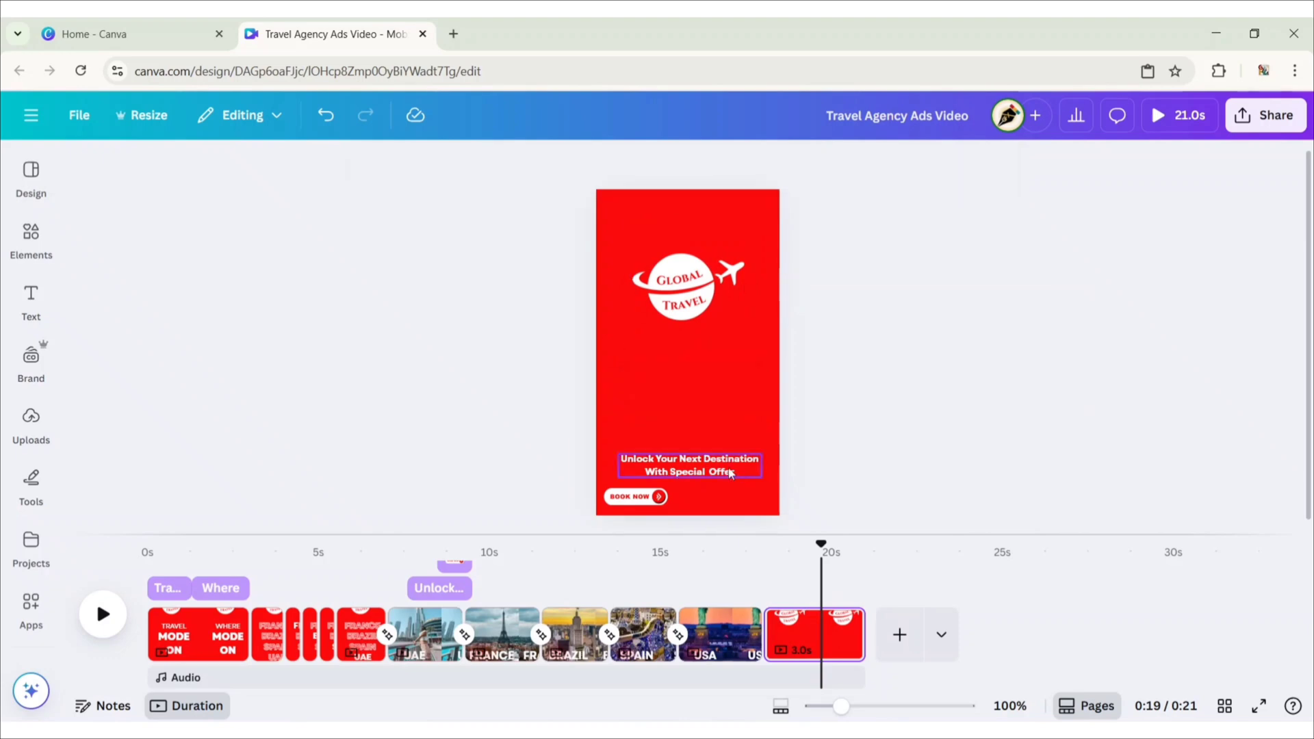
Step: Move the "Unlock Your Next Destination With Special Offer" text below the logo, enlarge it to size 44.8 and centre it horizontally
{"action": "left_click", "coordinate": [690, 466]}
{"action": "left_click_drag", "start_coordinate": [689, 465], "coordinate": [695, 364]}
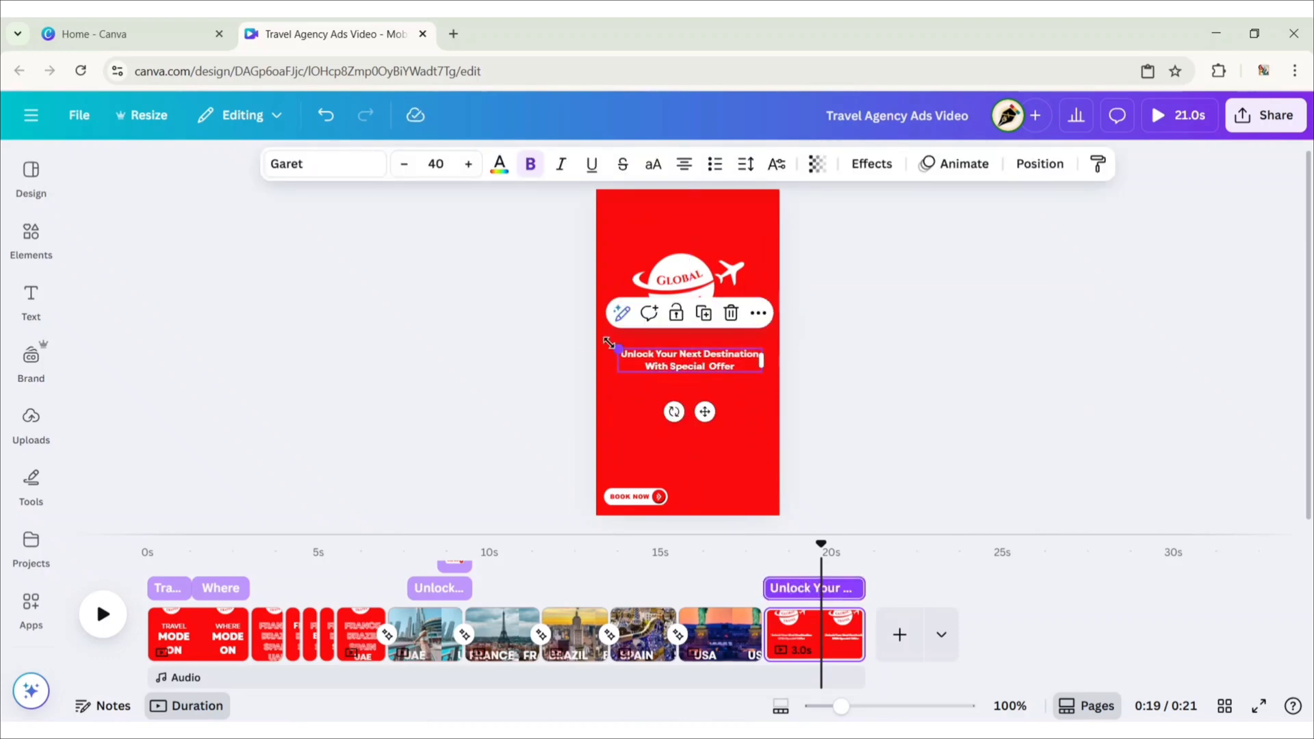
{"action": "left_click_drag", "start_coordinate": [618, 350], "coordinate": [613, 344]}
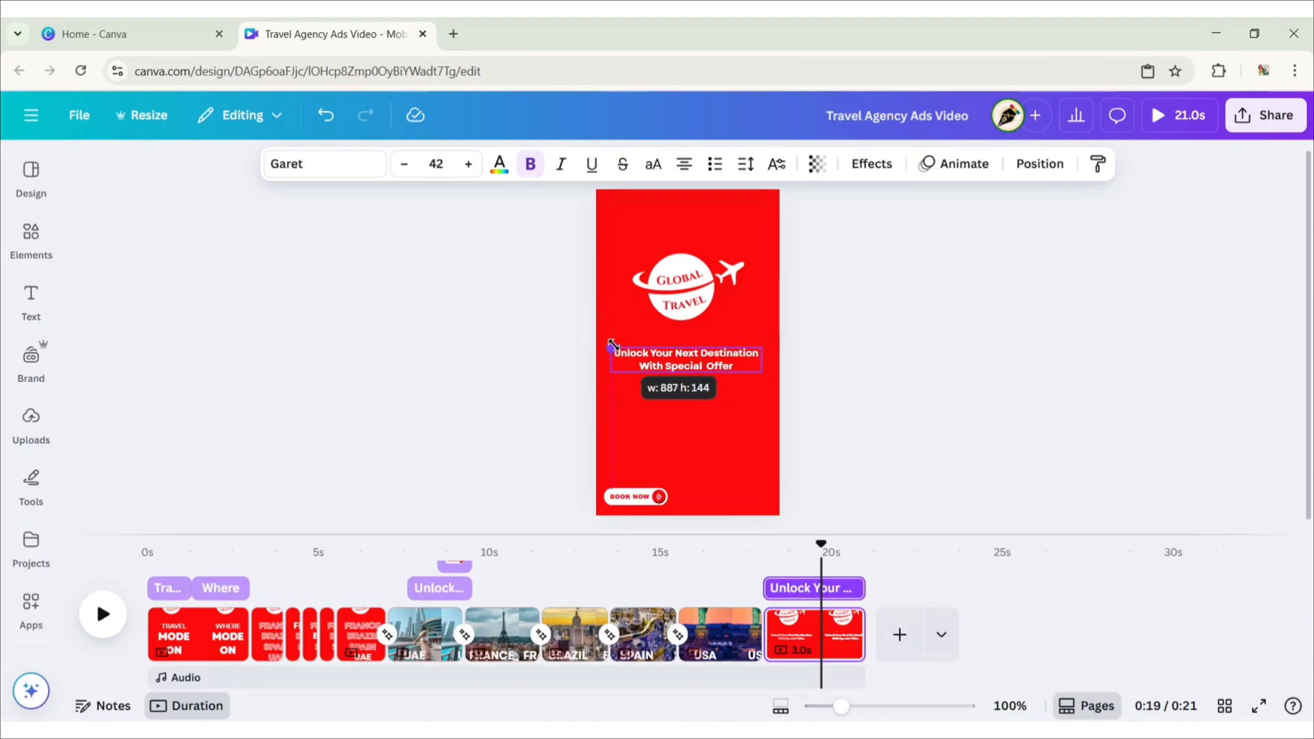
{"action": "left_click_drag", "start_coordinate": [761, 348], "coordinate": [773, 341]}
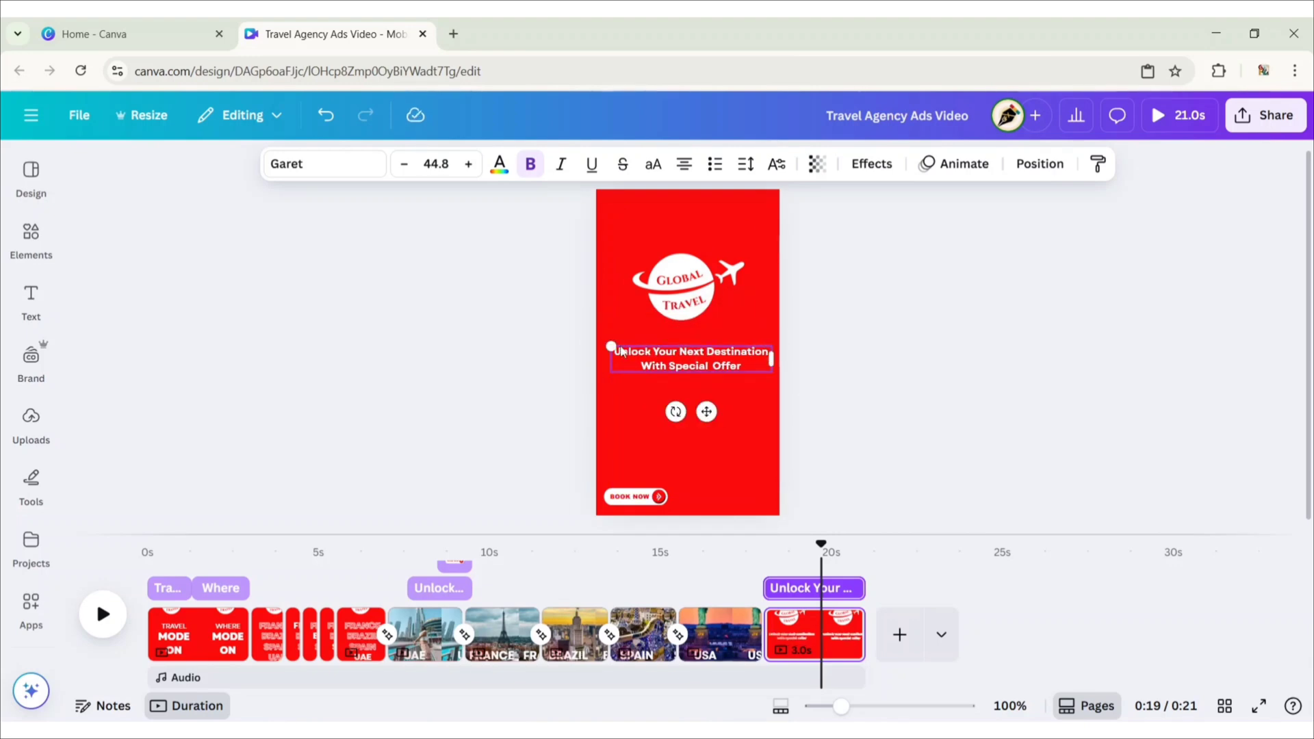
{"action": "left_click_drag", "start_coordinate": [694, 356], "coordinate": [694, 356]}
{"action": "left_click", "coordinate": [1025, 166]}
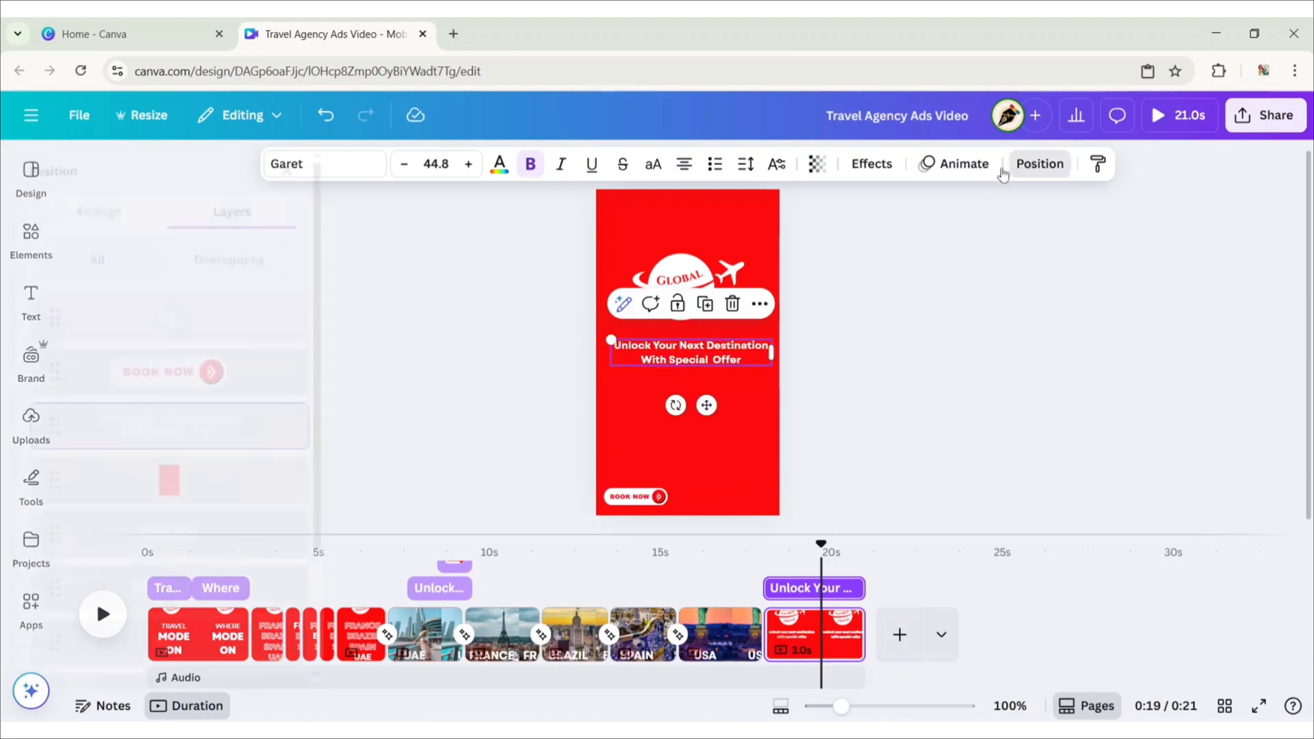
{"action": "left_click", "coordinate": [262, 465]}
{"action": "left_click", "coordinate": [332, 212]}
Step: Place the BOOK NOW button, slightly enlarged, centred below the offer text and lower the text a little to even out the spacing
{"action": "left_click_drag", "start_coordinate": [643, 496], "coordinate": [684, 416]}
{"action": "left_click", "coordinate": [712, 328]}
{"action": "left_click_drag", "start_coordinate": [716, 355], "coordinate": [717, 373]}
{"action": "left_click", "coordinate": [875, 377]}
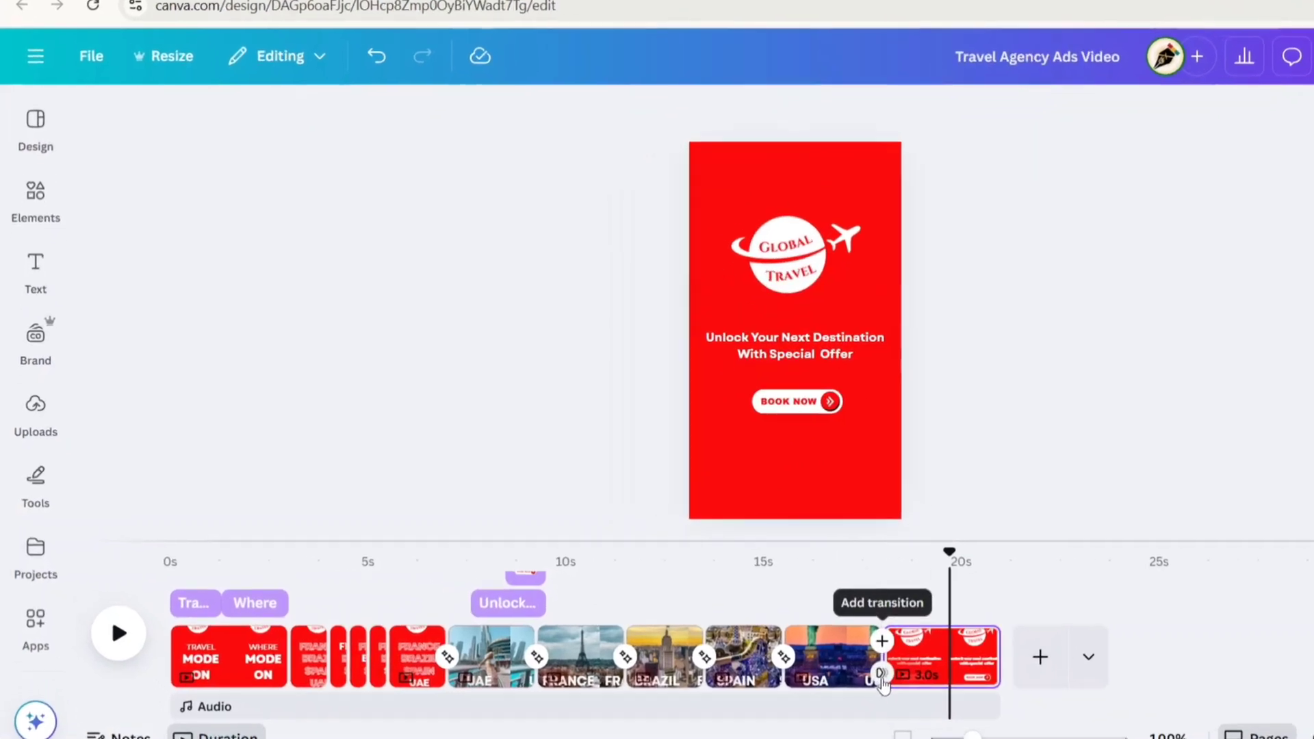
Step: Add a Match & Move transition with a duration of 1 second between the USA page and the closing page
{"action": "left_click", "coordinate": [763, 634]}
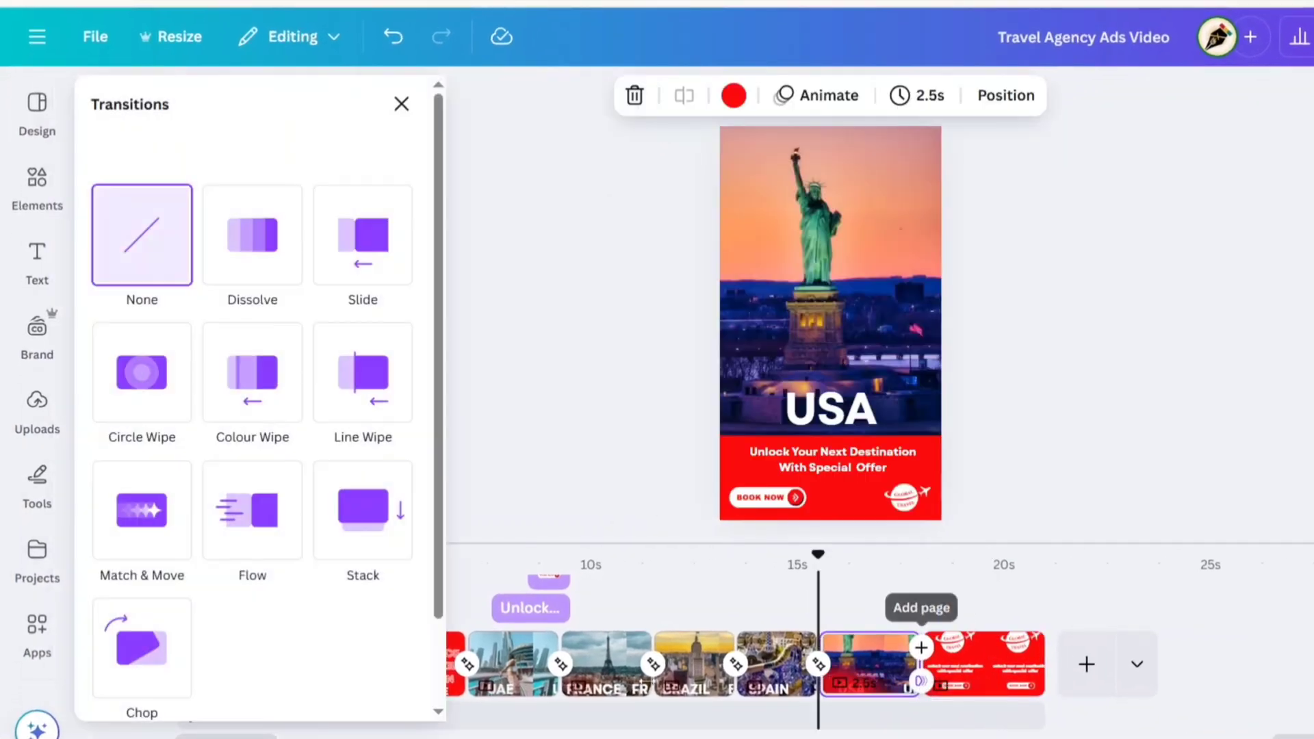
{"action": "left_click", "coordinate": [151, 530]}
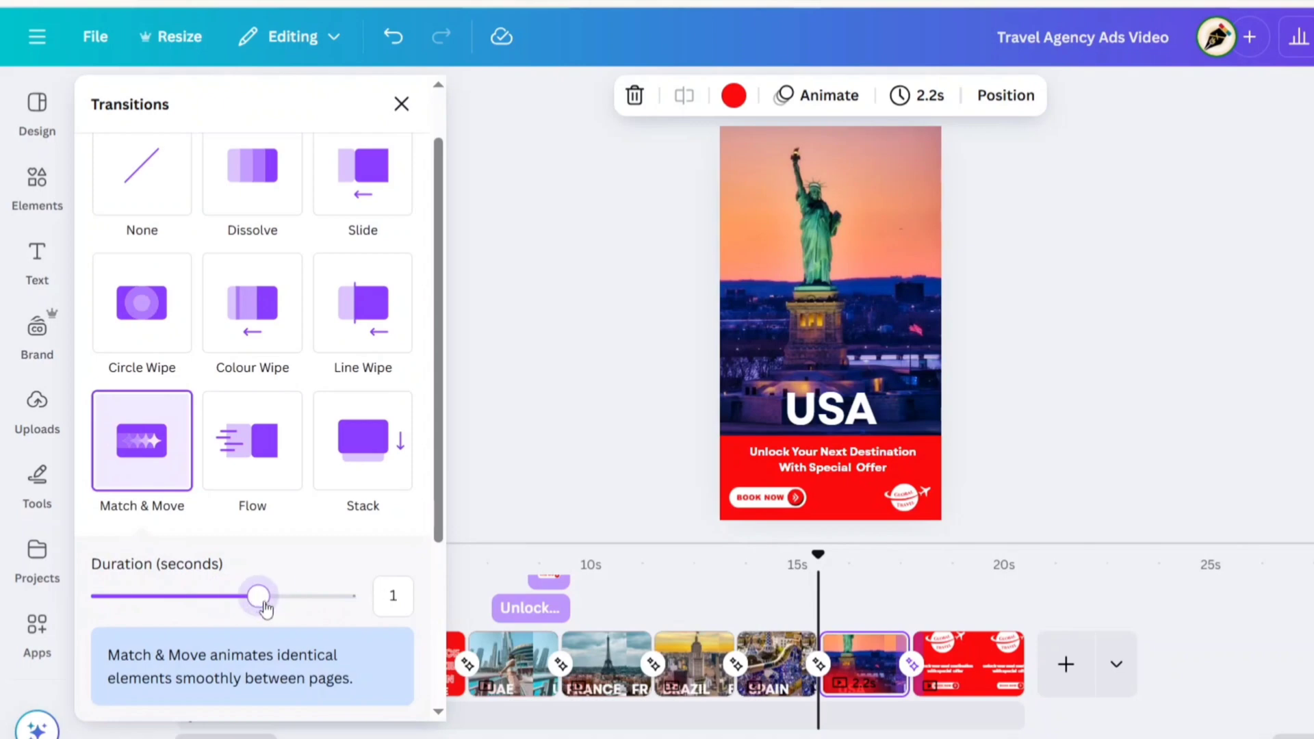
{"action": "left_click", "coordinate": [402, 104]}
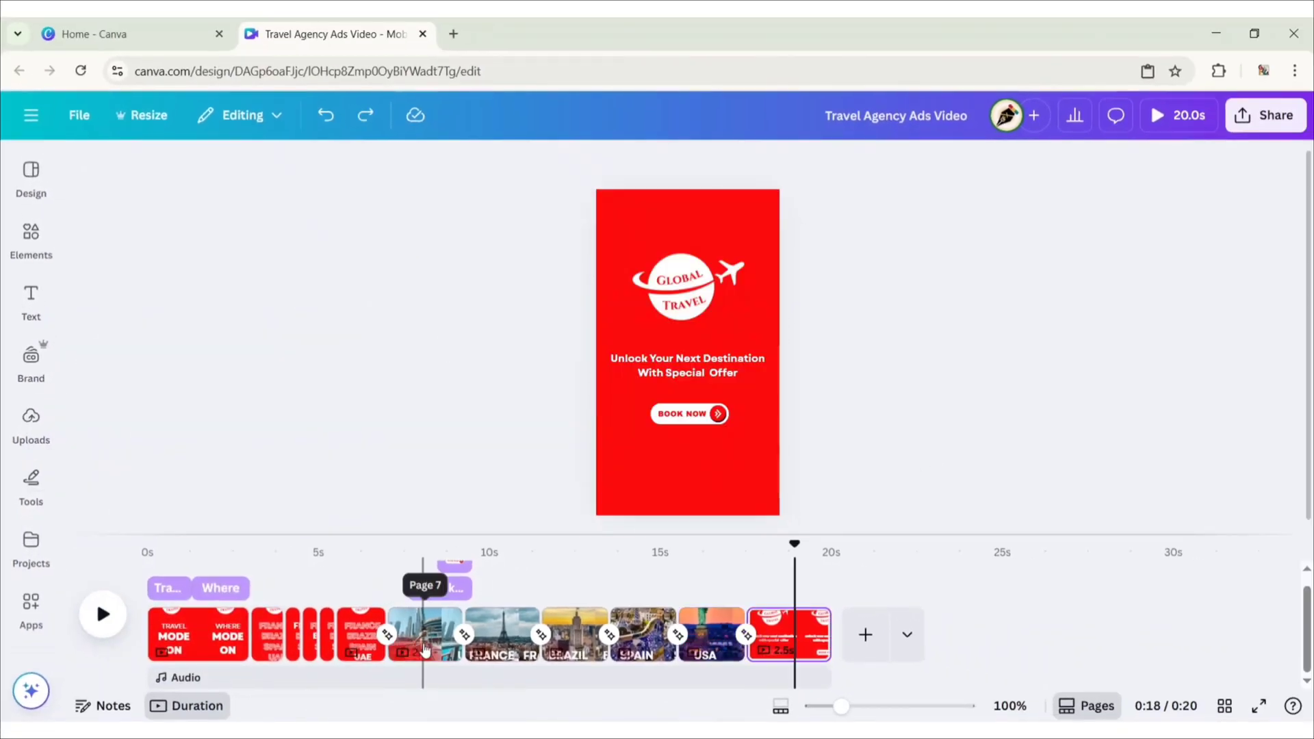
Step: Select all pages from FRANCE through the closing page and set their duration to 1.5 seconds
{"action": "left_click", "coordinate": [501, 654]}
{"action": "left_click", "coordinate": [796, 643], "text": "shift"}
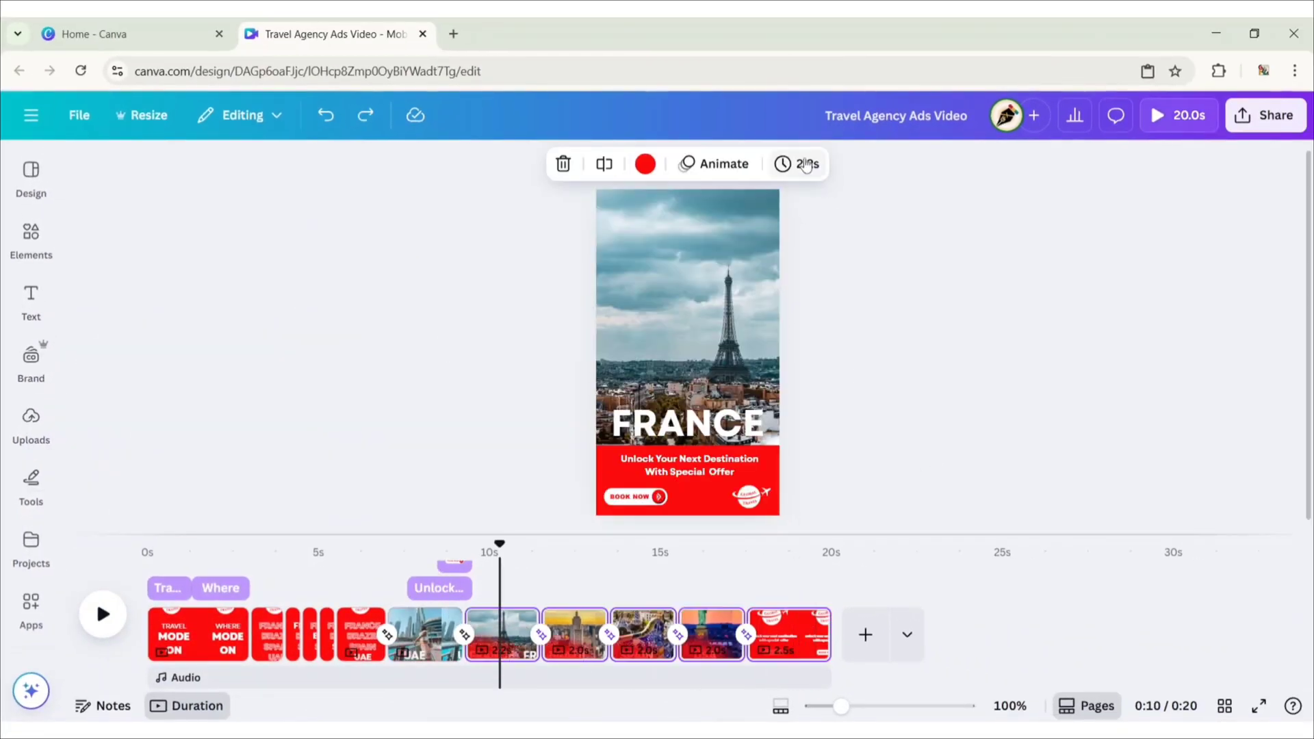
{"action": "left_click", "coordinate": [807, 165]}
{"action": "type", "text": "1.5"}
{"action": "key", "text": "Return"}
Step: Set the UAE page's duration to 2.0 seconds
{"action": "left_click", "coordinate": [425, 636]}
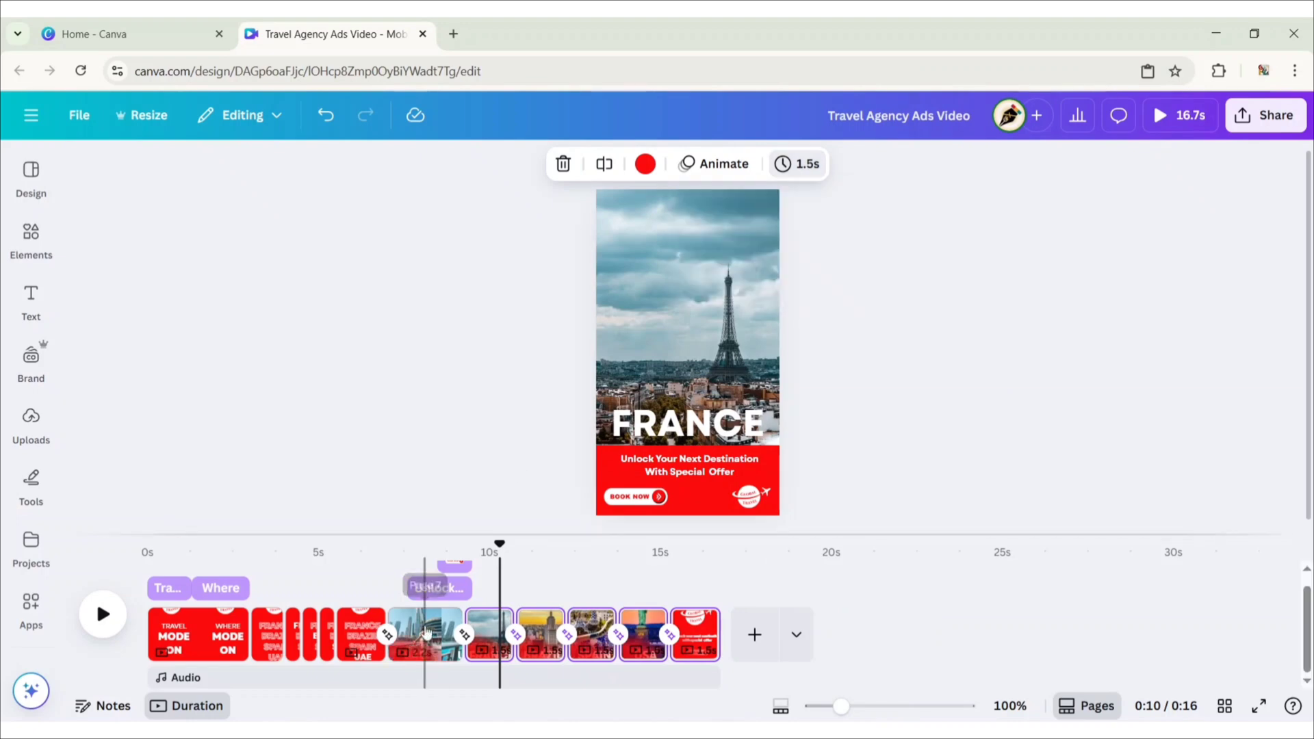
{"action": "left_click", "coordinate": [777, 165]}
{"action": "type", "text": "2"}
{"action": "key", "text": "Return"}
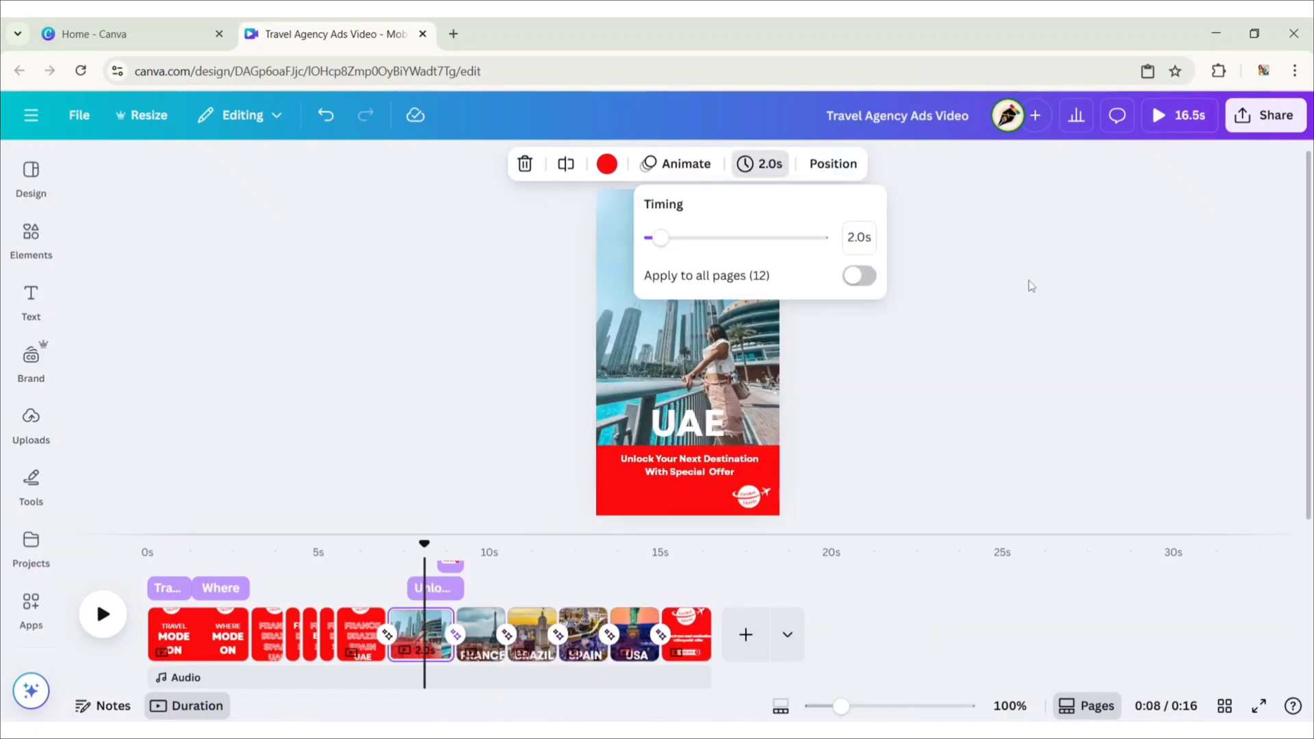
{"action": "left_click", "coordinate": [1029, 287]}
Step: Return the playhead to the start of the timeline and play the full video preview
{"action": "left_click_drag", "start_coordinate": [425, 546], "coordinate": [147, 544]}
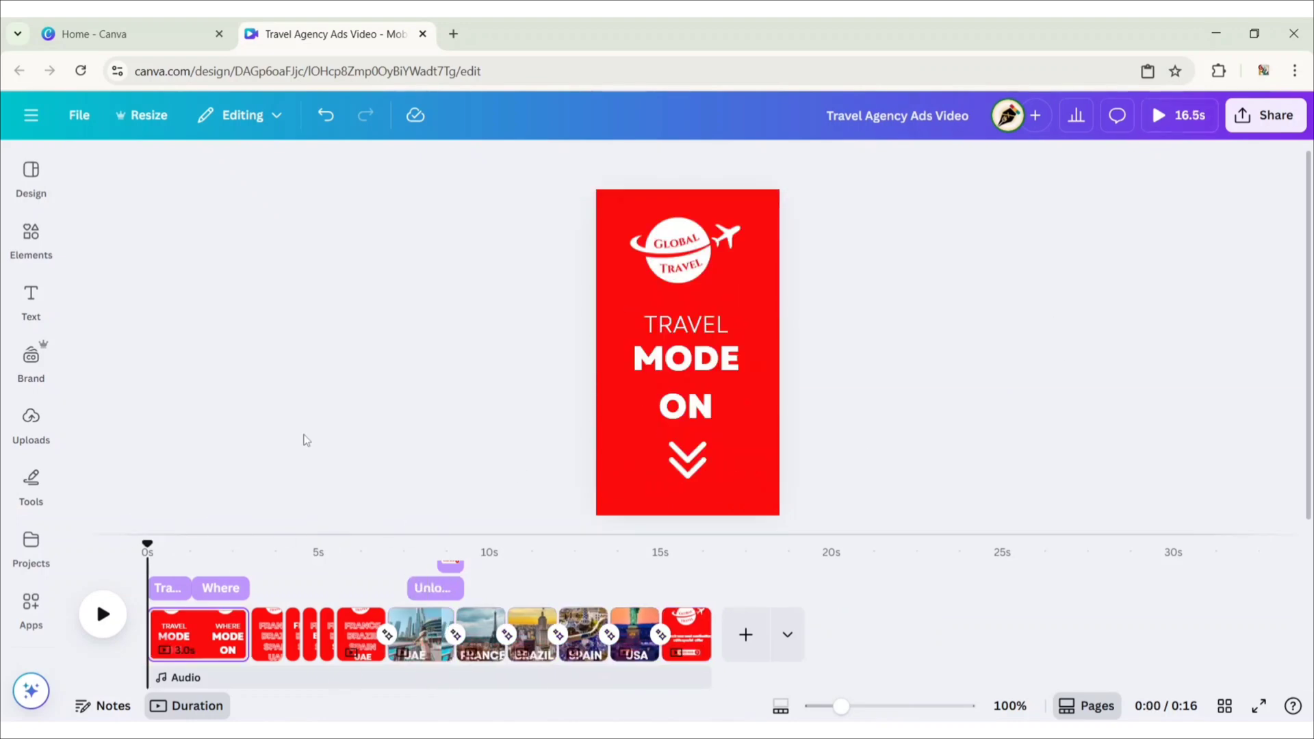
{"action": "left_click", "coordinate": [1179, 115]}
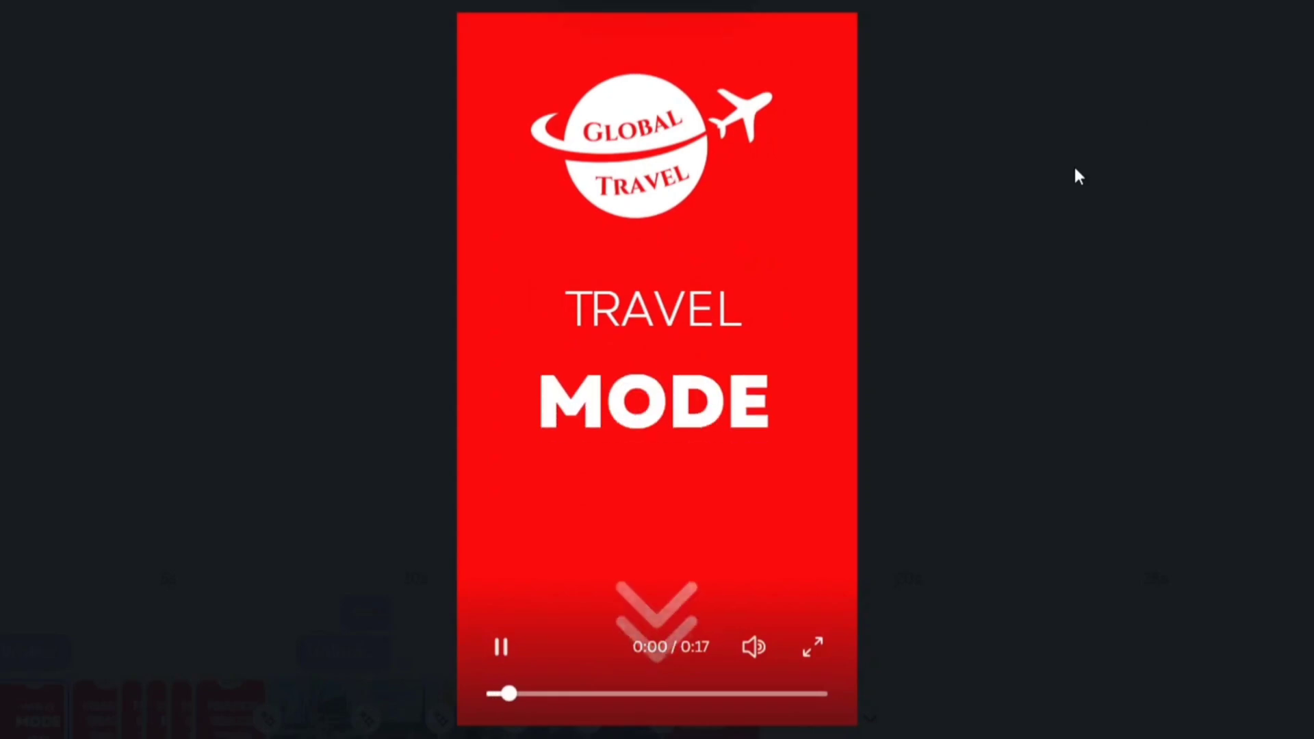